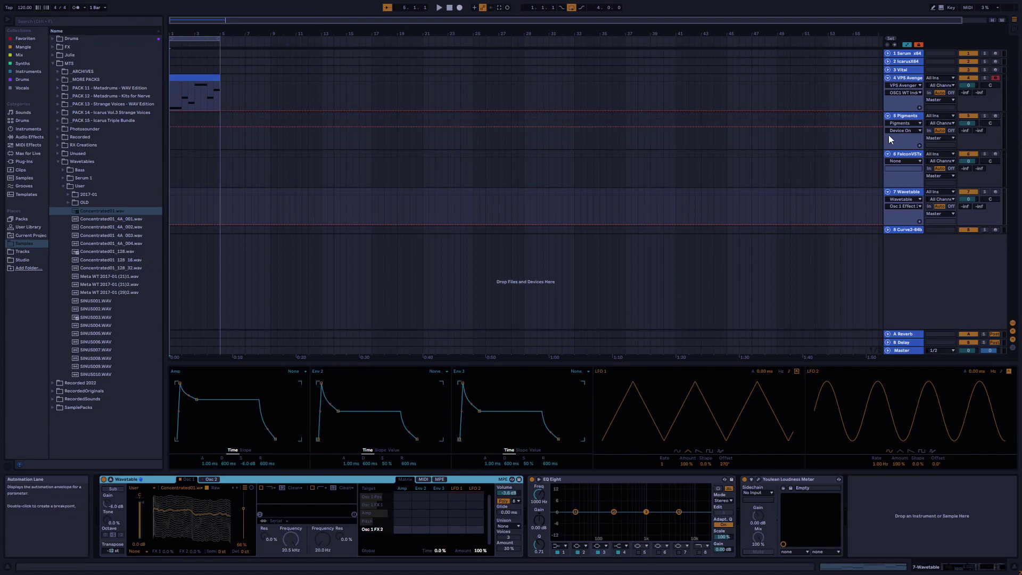
- Look through the synths on the VPS Avenger, Pigments, Falcon and Wavetable tracks
click(912, 79)
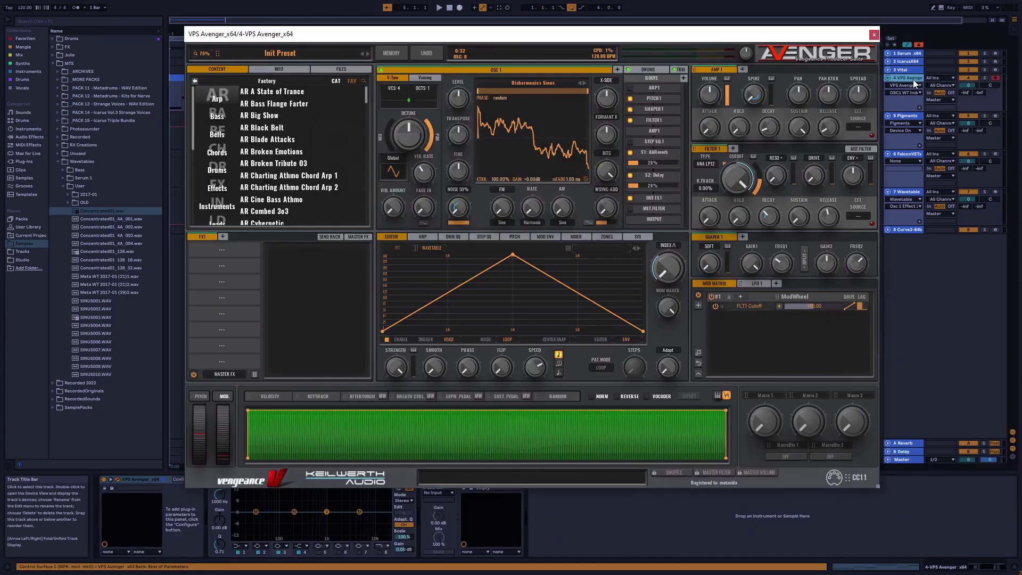
click(909, 117)
click(907, 154)
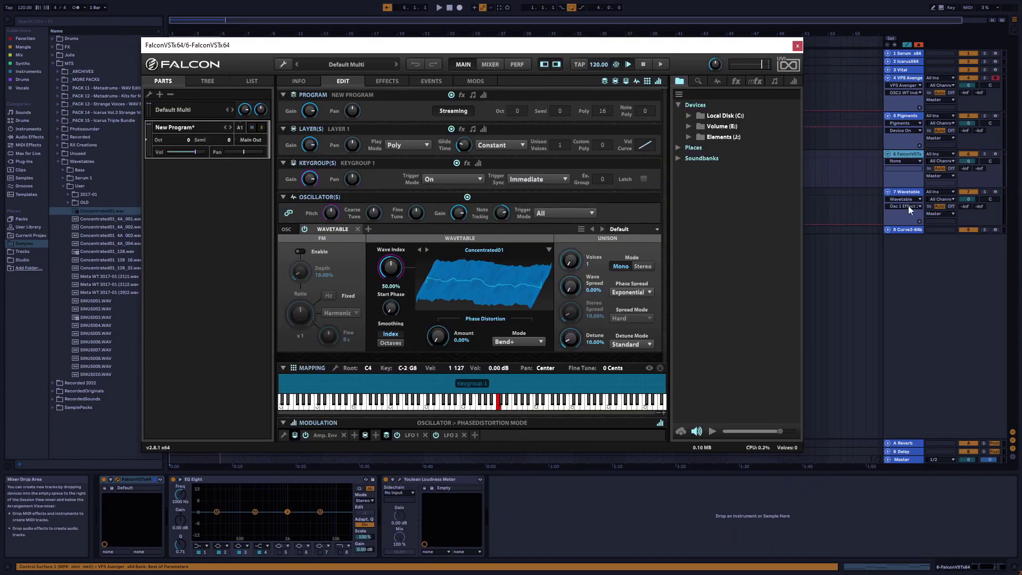
click(908, 192)
click(906, 79)
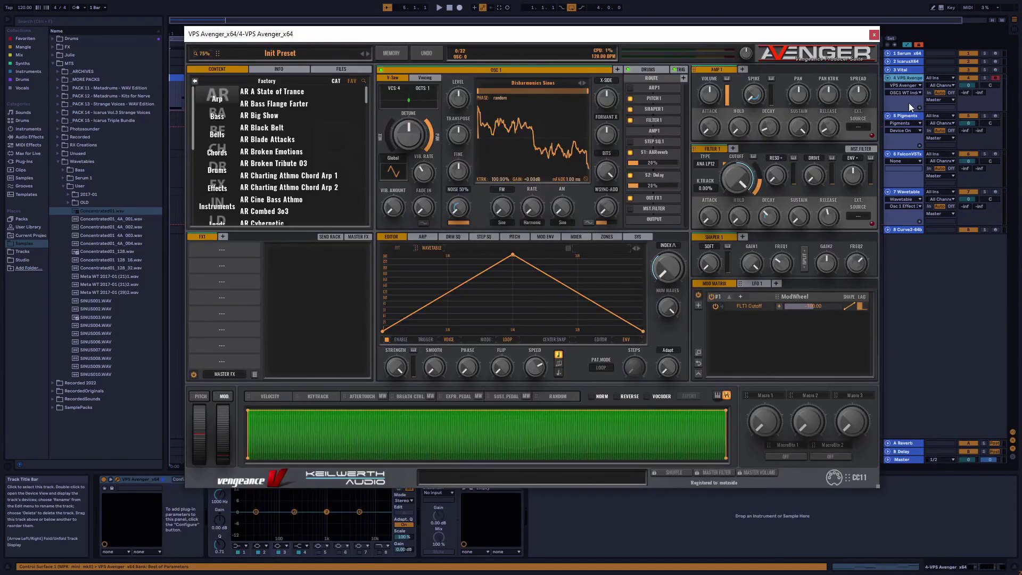
click(910, 116)
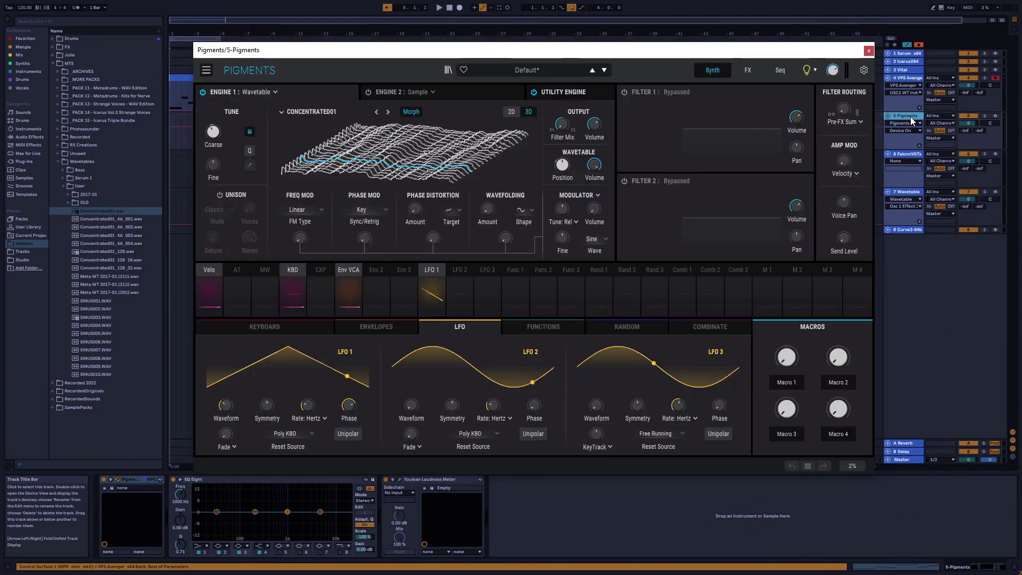
click(908, 154)
click(906, 193)
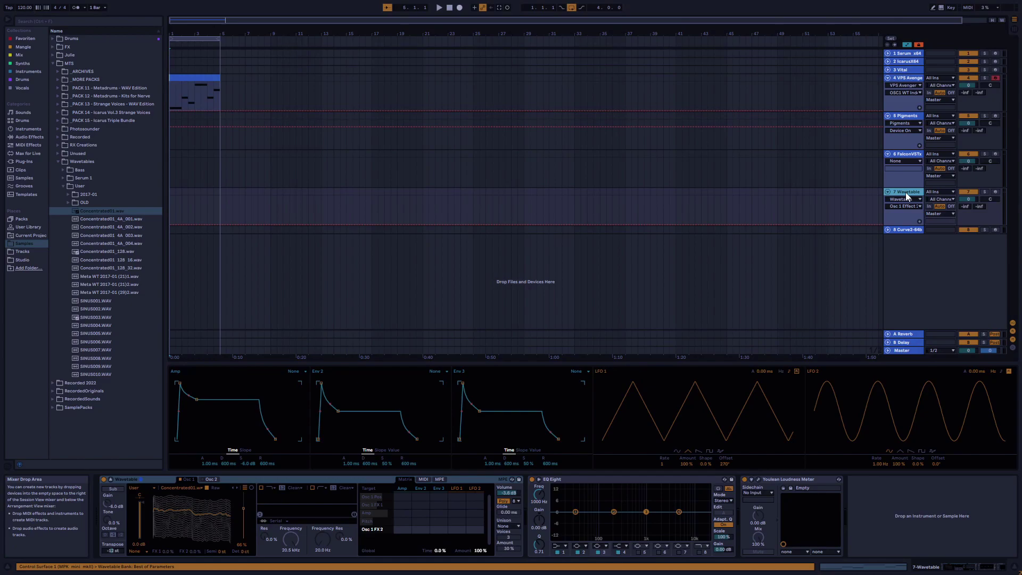
- Open the VPS Avenger track's synth and initialize all of its settings
click(909, 78)
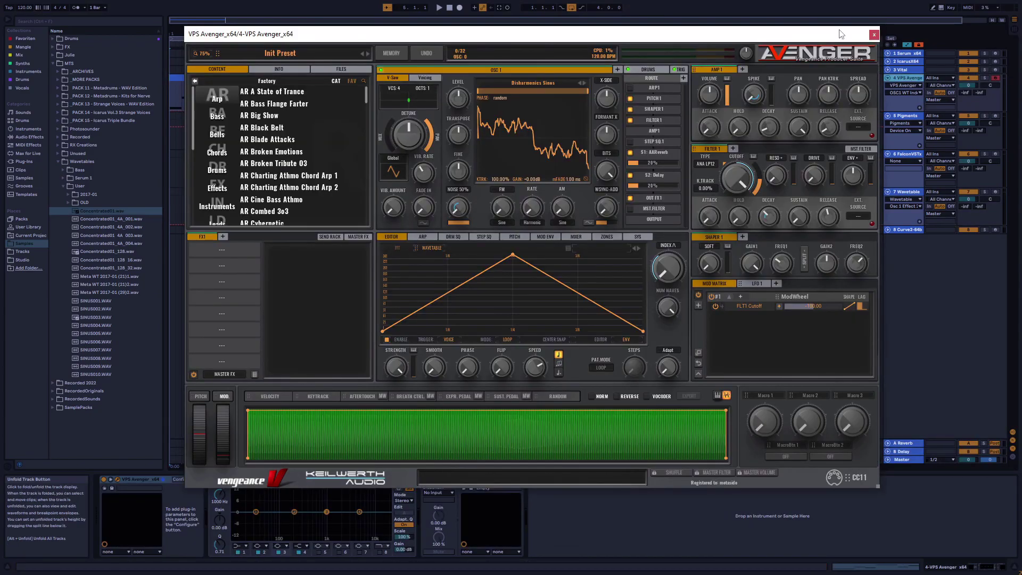
drag(461, 33, 517, 45)
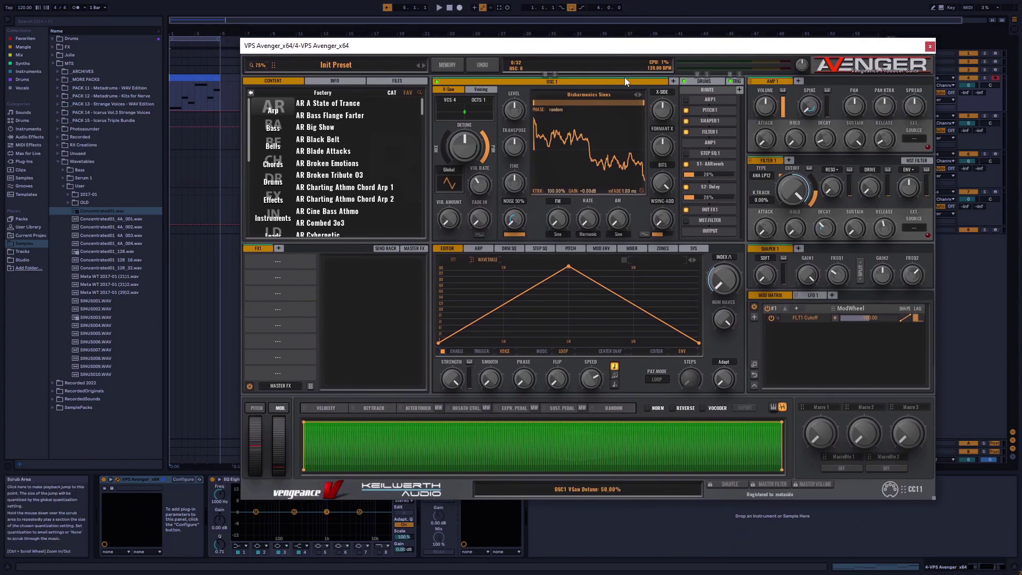
drag(564, 50, 509, 40)
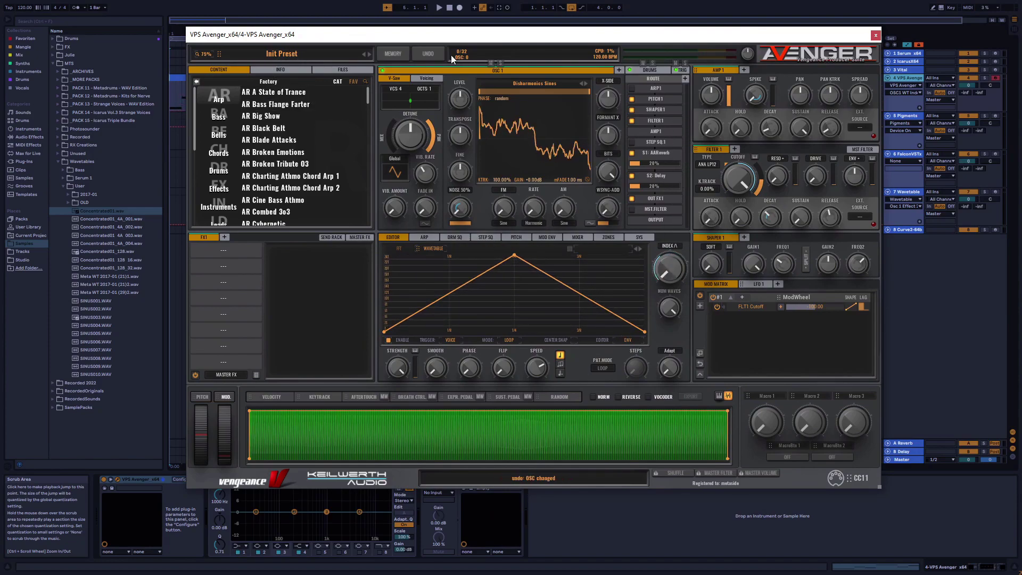
click(394, 53)
click(398, 99)
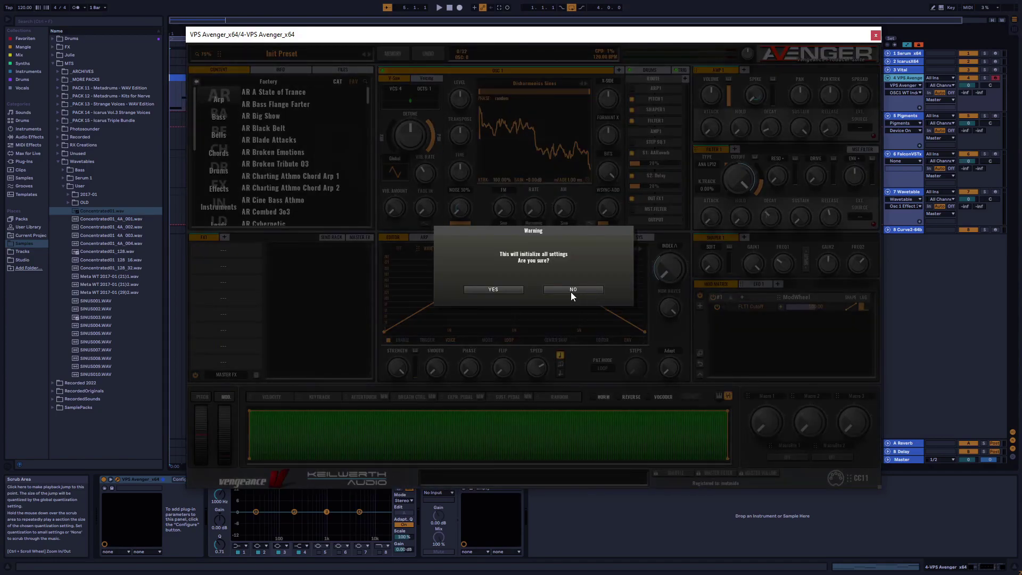
click(510, 290)
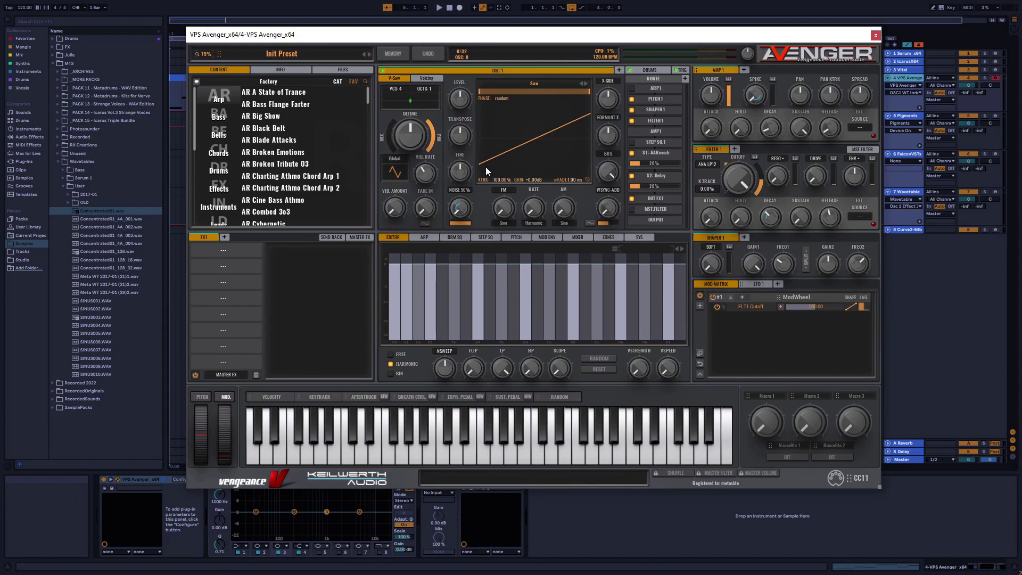
- Try Concentrated01.wav as an OSC 1 sample, and replace it with the factory wavetable Horizon 1
drag(98, 212, 561, 109)
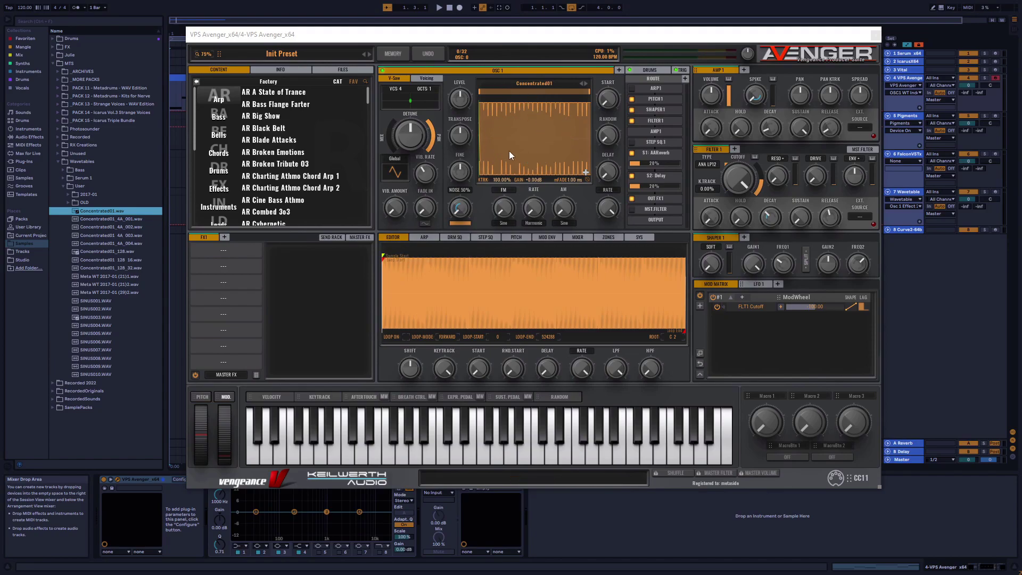
click(512, 83)
click(415, 115)
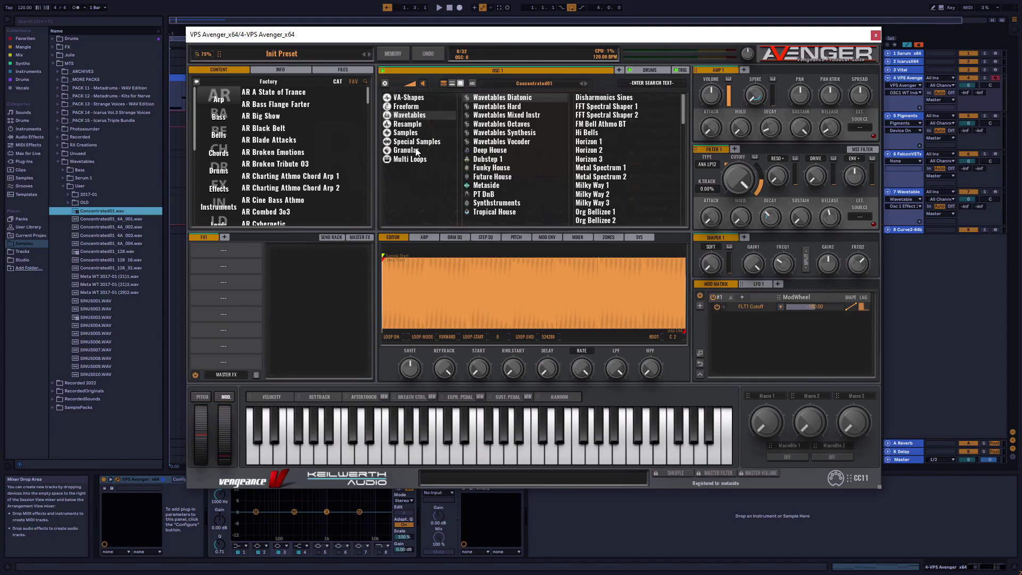
click(601, 143)
click(600, 142)
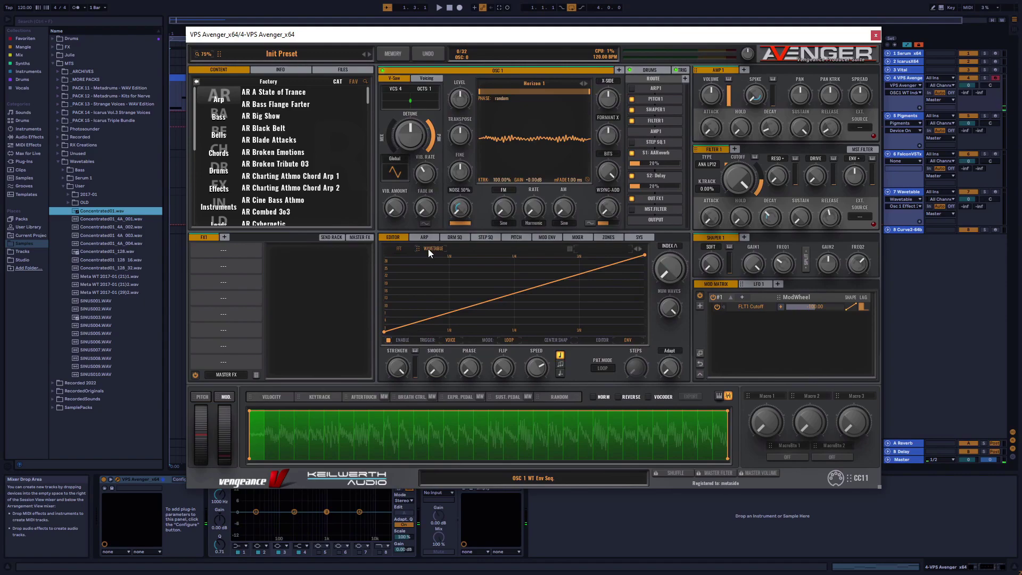
- Load Concentrated01.wav into OSC 1's wavetable display and try out the wavetable index
drag(100, 211, 481, 446)
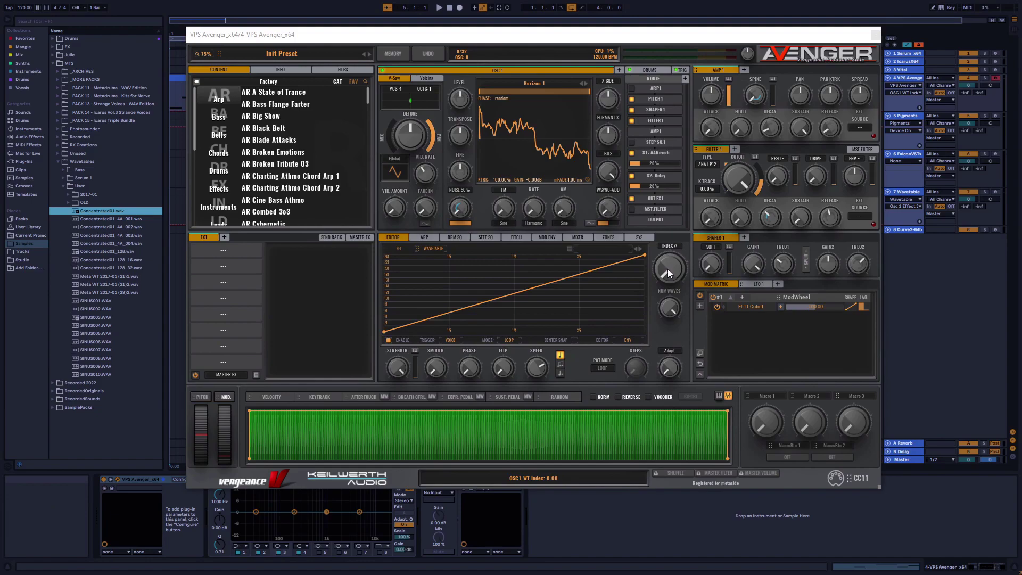
drag(667, 273, 655, 306)
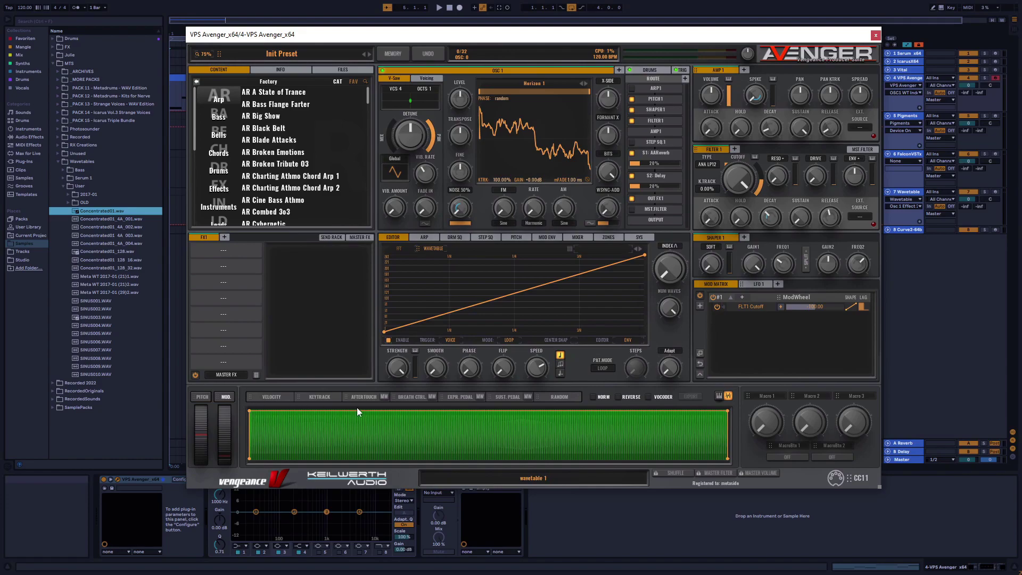
- Try limiting OSC 1's wavetable range with Num Waves, restore the full range, and test the wavetable index
mouse_move(249, 411)
mouse_down()
mouse_move(305, 413)
mouse_move(249, 411)
mouse_up()
drag(672, 307, 517, 458)
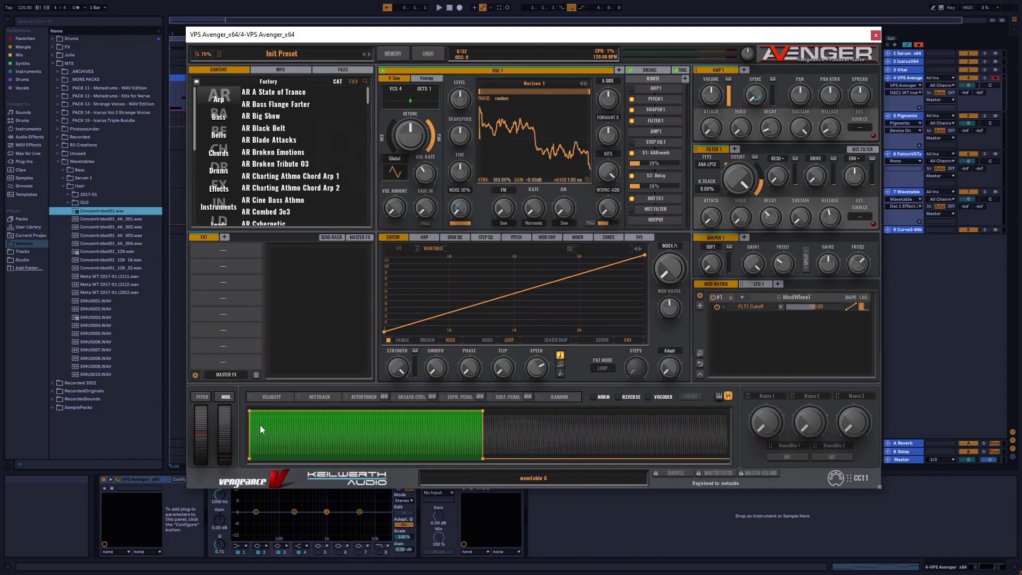
mouse_move(669, 307)
mouse_down()
mouse_move(675, 227)
mouse_move(681, 289)
mouse_move(672, 314)
mouse_up()
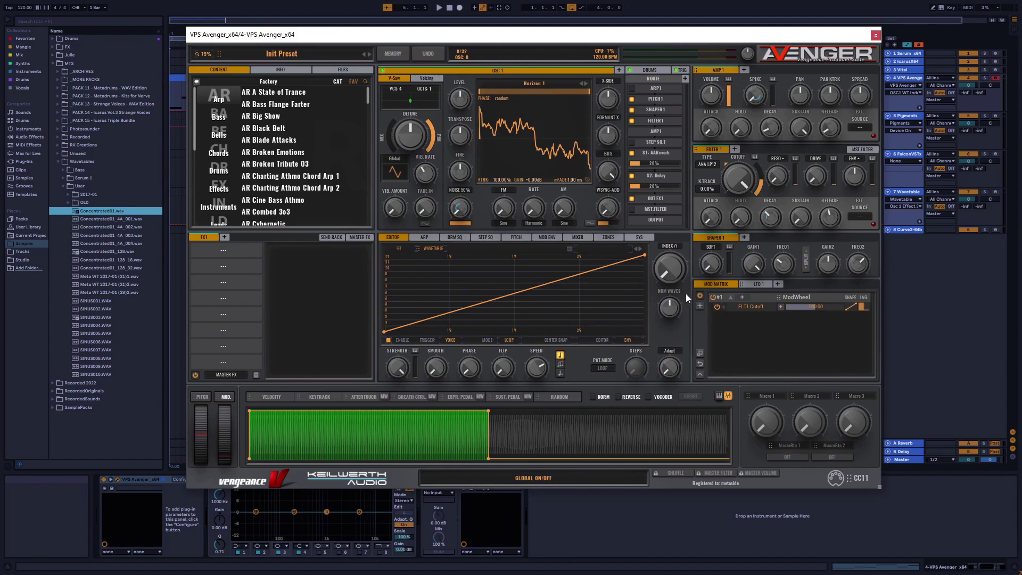
drag(663, 310, 659, 129)
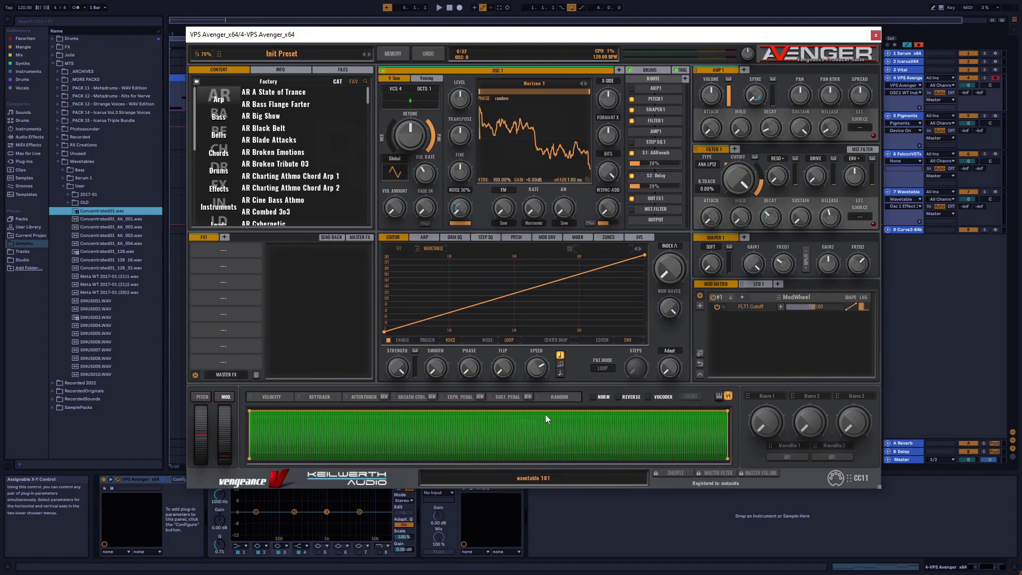
mouse_move(666, 261)
mouse_down()
mouse_move(669, 90)
mouse_move(676, 270)
mouse_move(663, 201)
mouse_move(663, 149)
mouse_move(675, 281)
mouse_move(677, 270)
mouse_up()
- Add LFO 2, LFO 3 and LFO 4 to the modulators and delete all three again, keeping only LFO 1
click(777, 283)
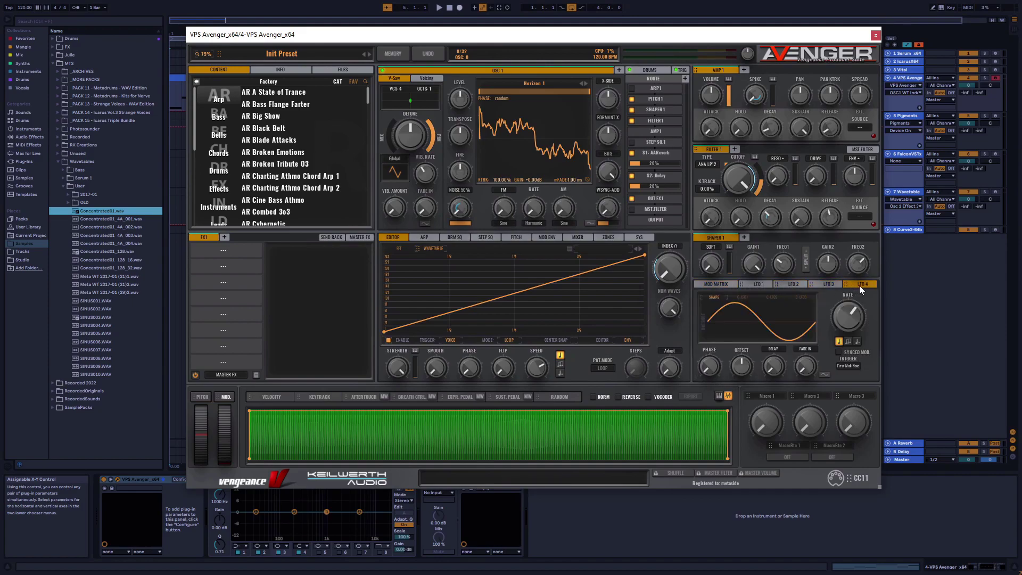
right_click(853, 285)
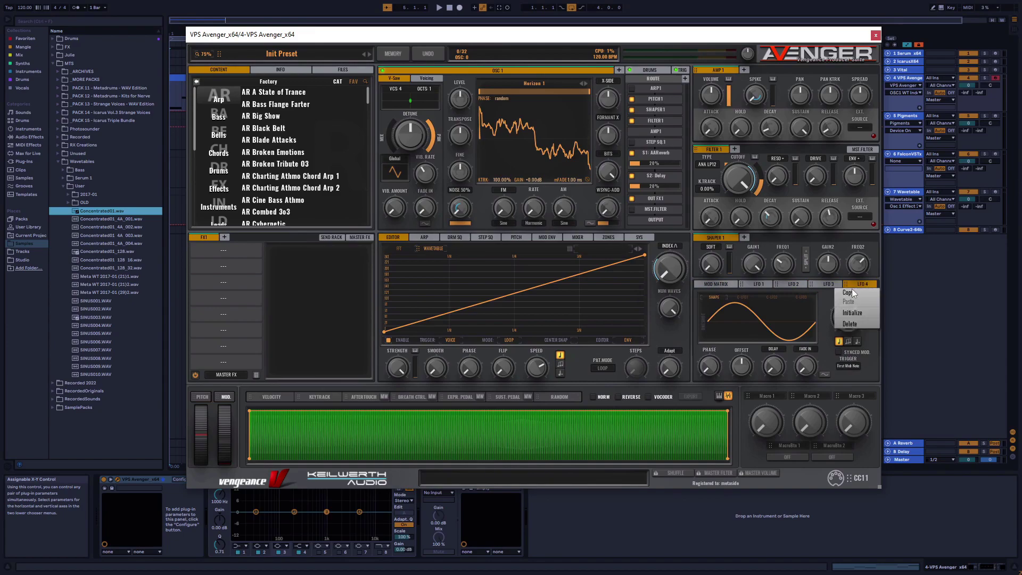
click(850, 324)
right_click(826, 282)
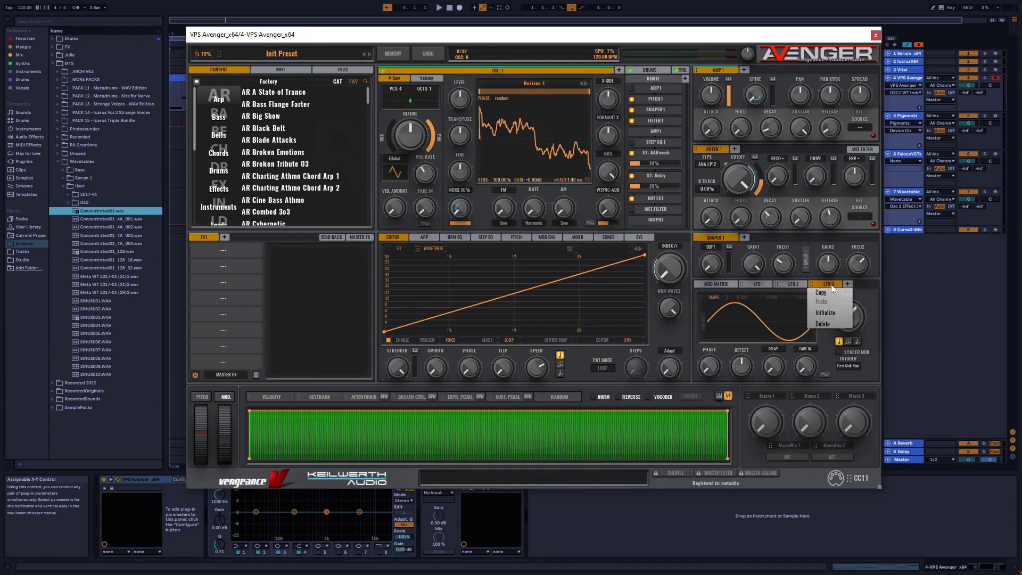
click(822, 323)
right_click(795, 285)
click(794, 324)
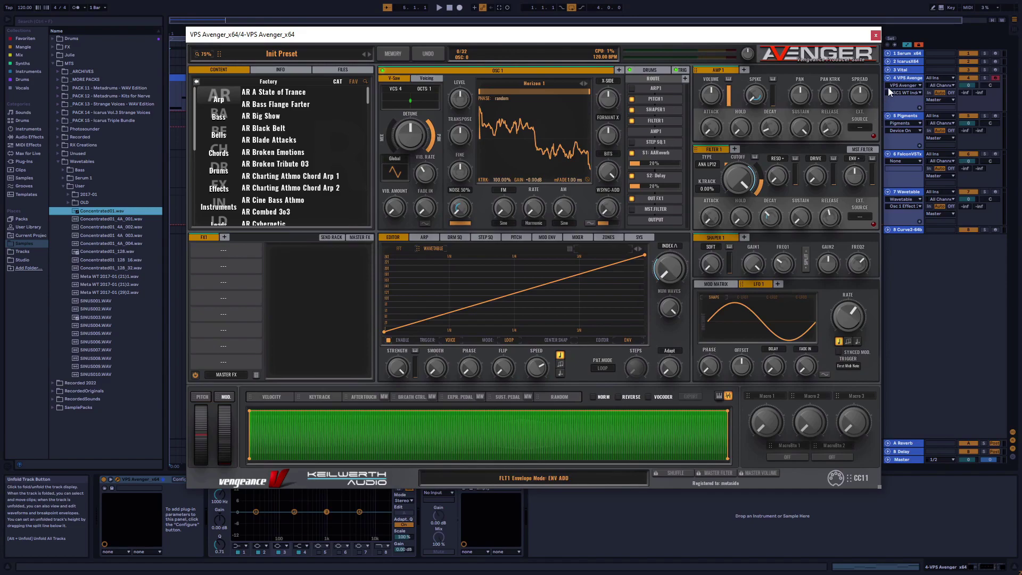
right_click(755, 287)
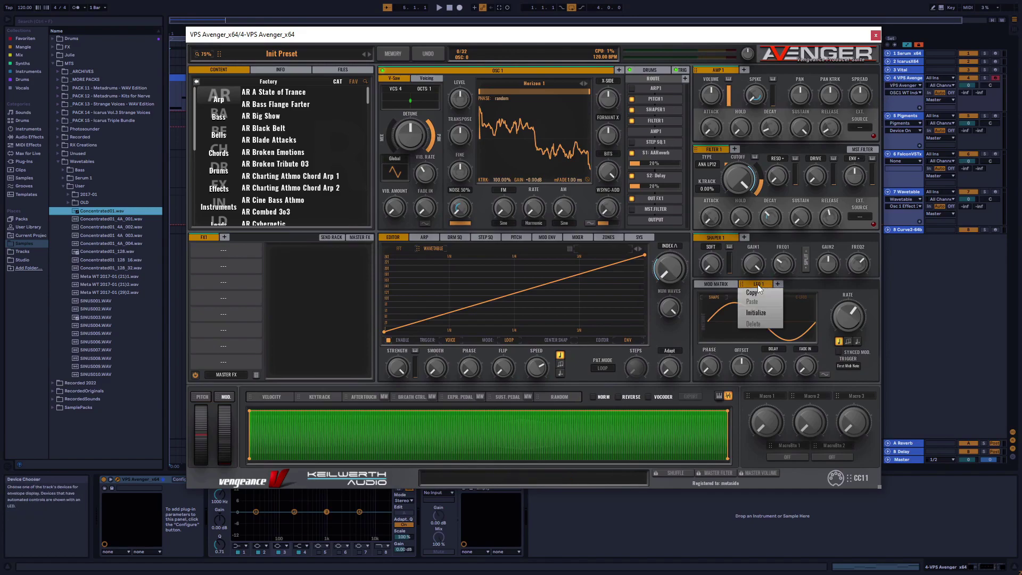
click(793, 294)
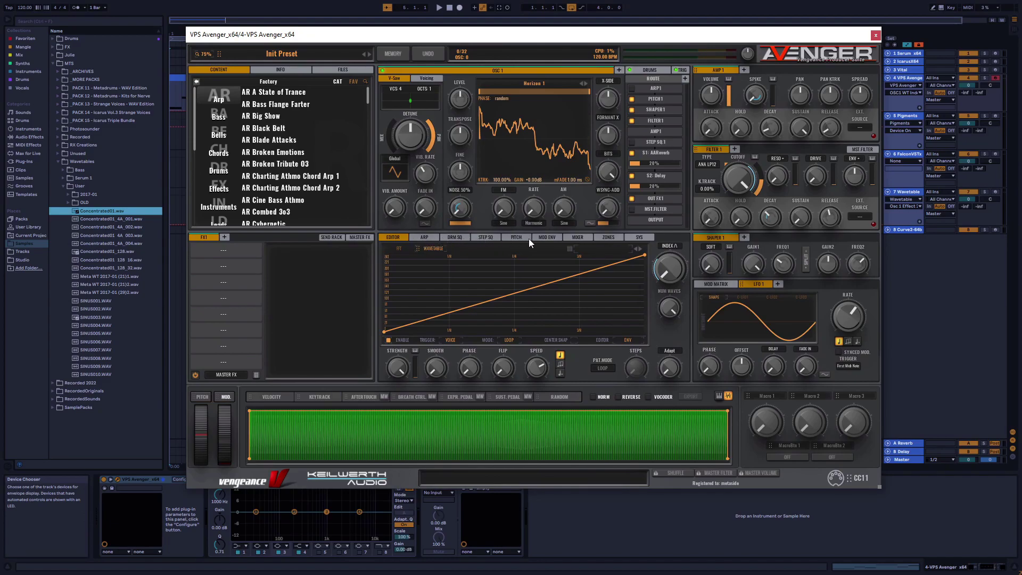
- View the step sequencer, pitch envelope and modulation envelope editors
click(492, 240)
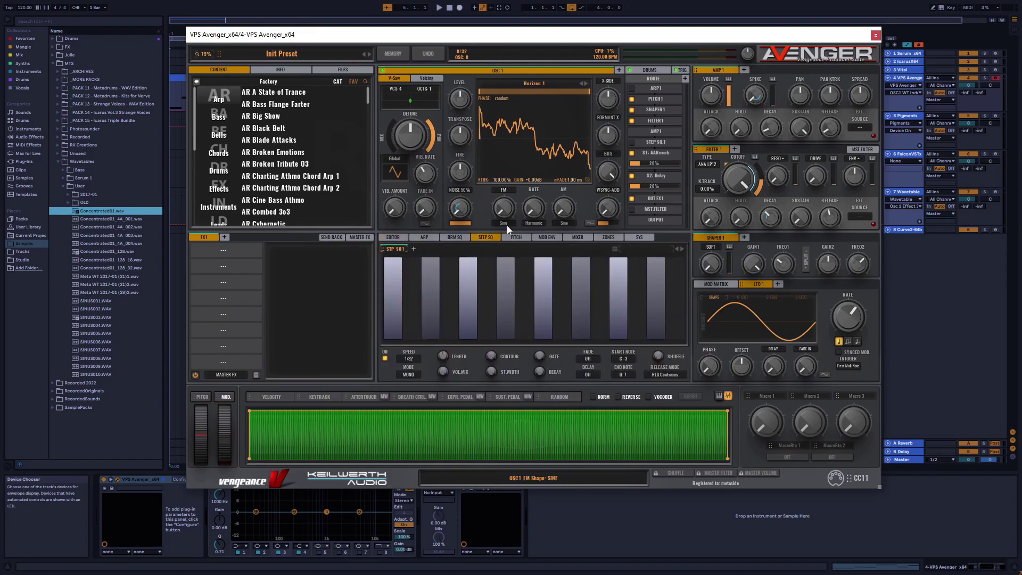
click(519, 237)
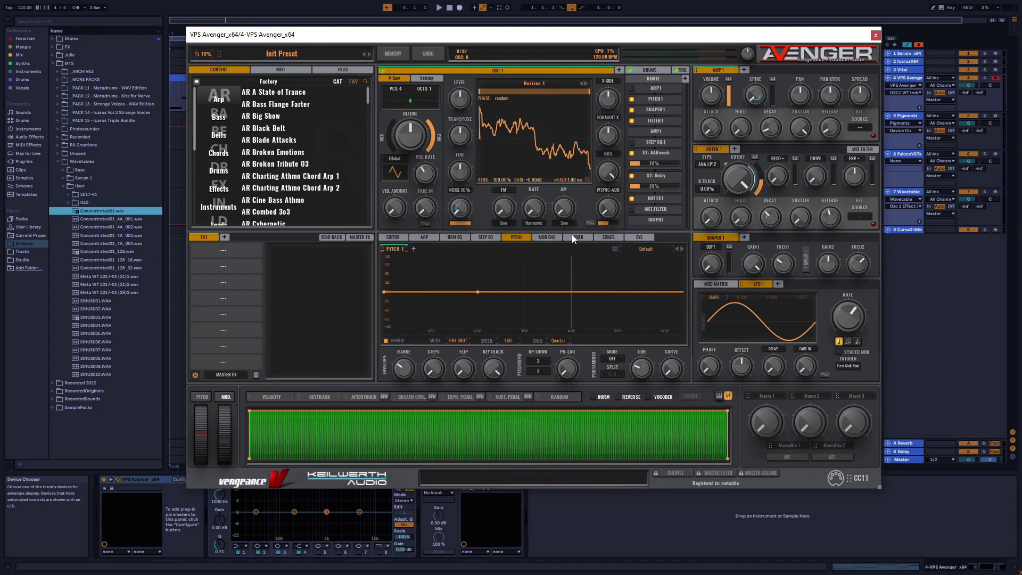
click(550, 237)
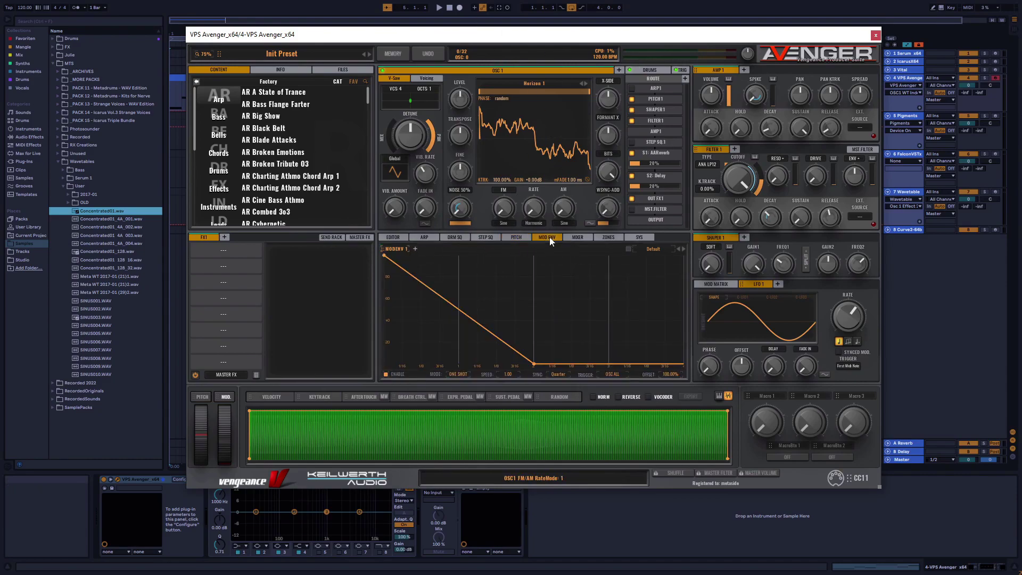
- Add modulation envelopes 2 to 4, give envelope 4 a middle point, and bend its first segment to a 4.00% curve
click(415, 248)
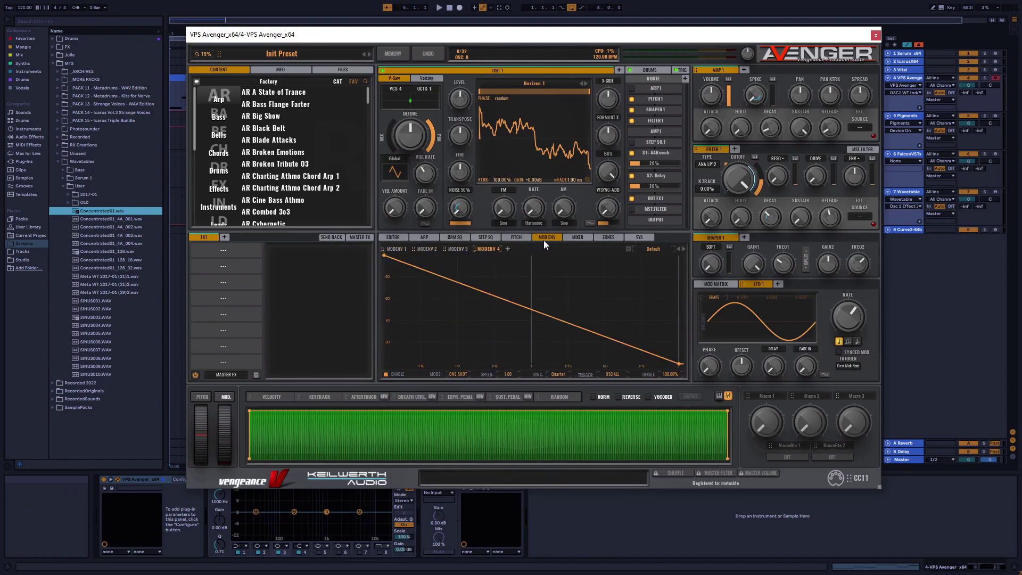
drag(500, 296, 531, 344)
drag(458, 298, 461, 327)
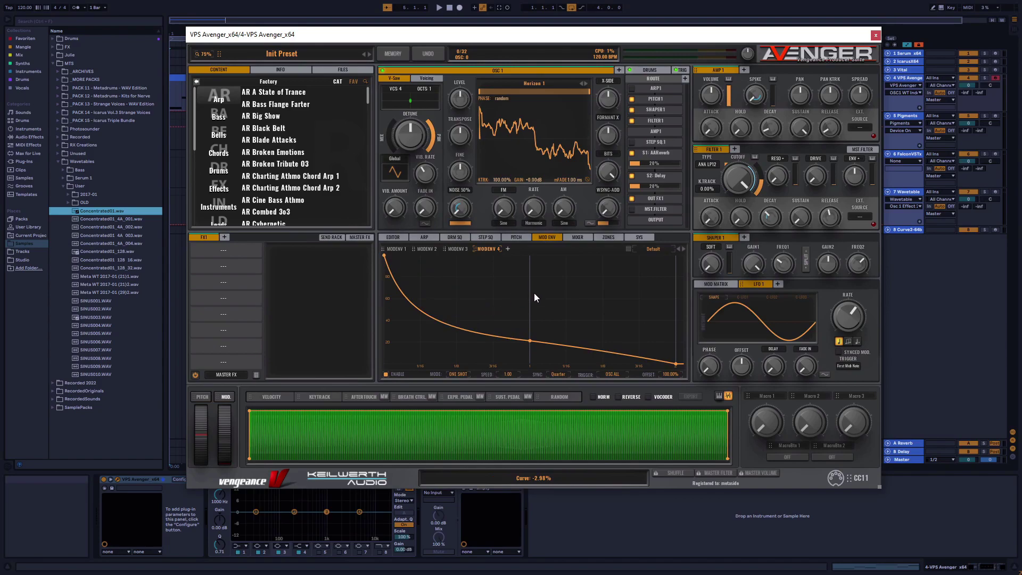
drag(528, 341, 529, 354)
drag(458, 336, 460, 282)
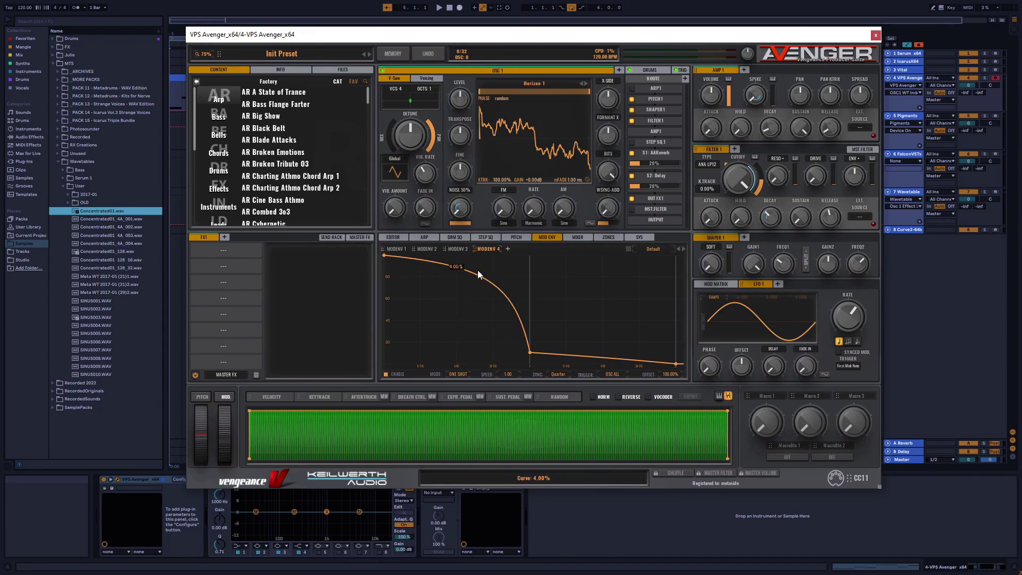
- Delete modulation envelopes 4, 3 and 2, and return to OSC 1's wavetable editor
right_click(484, 248)
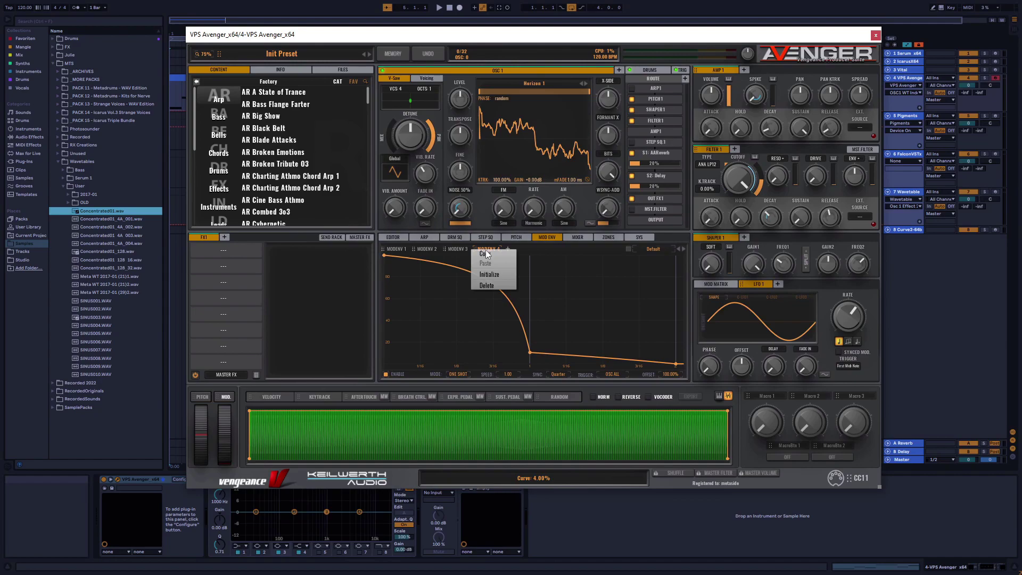
click(492, 289)
right_click(455, 248)
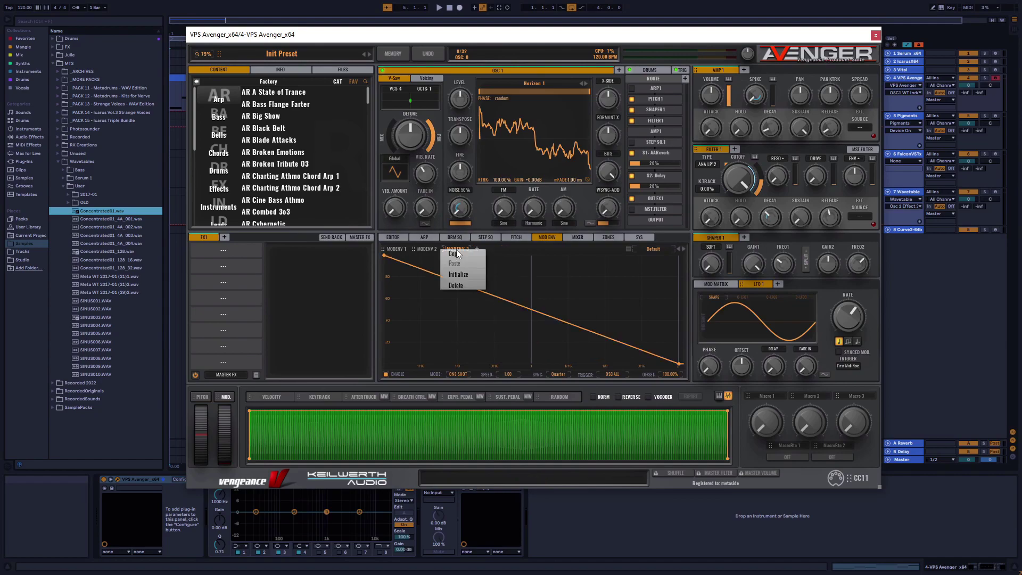
click(466, 289)
right_click(423, 247)
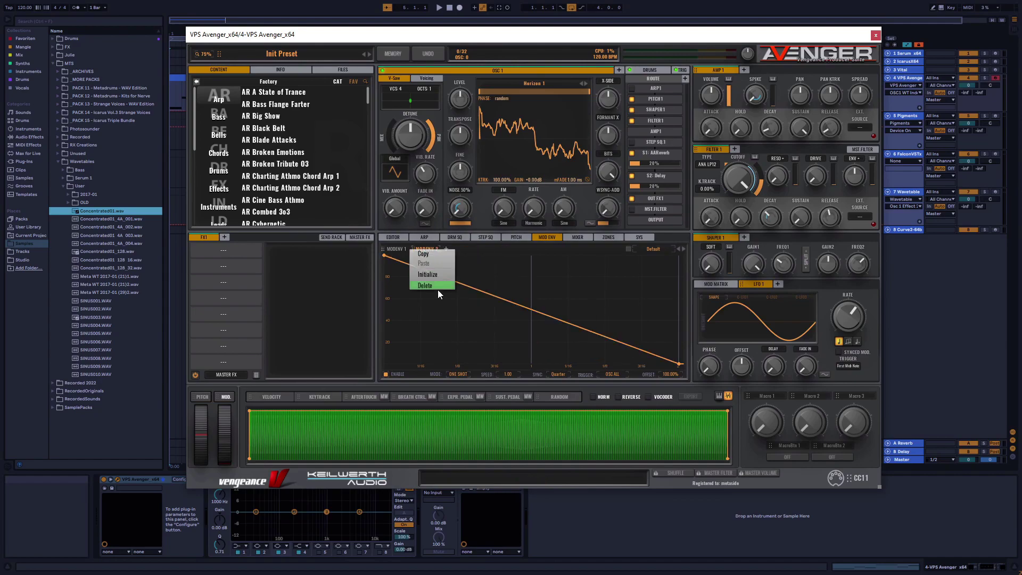
click(437, 290)
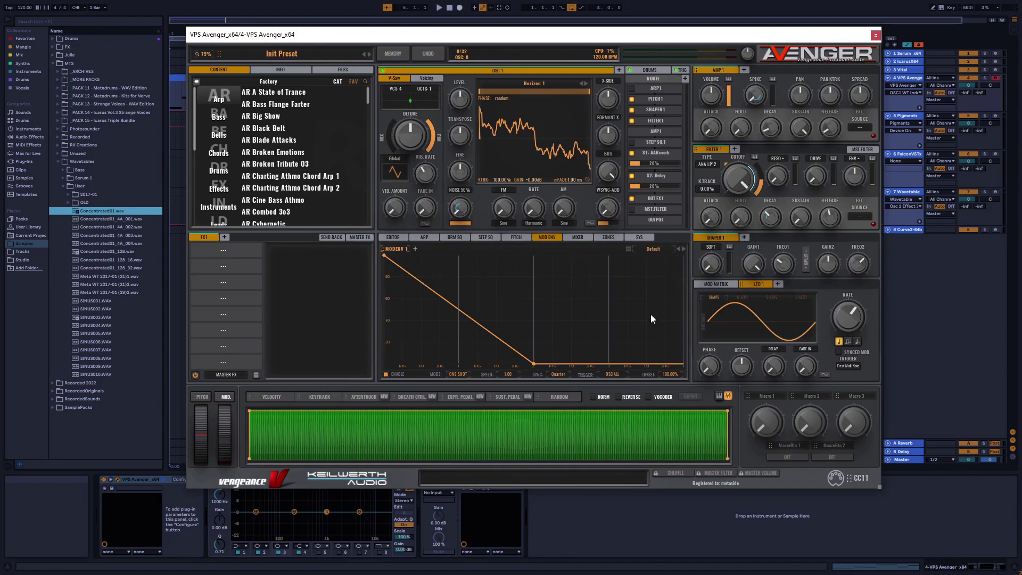
click(396, 237)
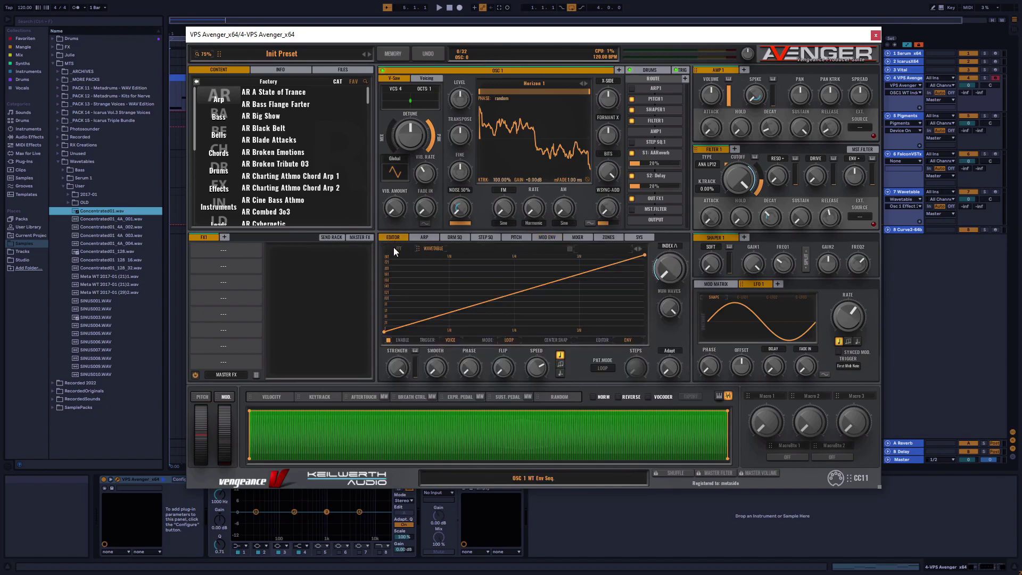
- View OSC 1's harmonic spectrum editor and the arpeggiator, and return to the wavetable editor
click(397, 249)
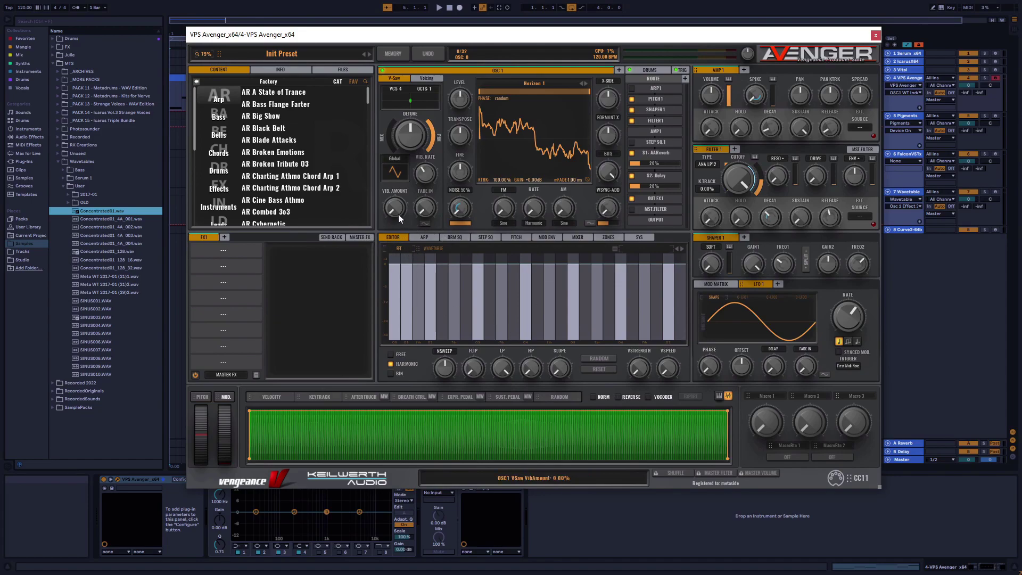
click(424, 238)
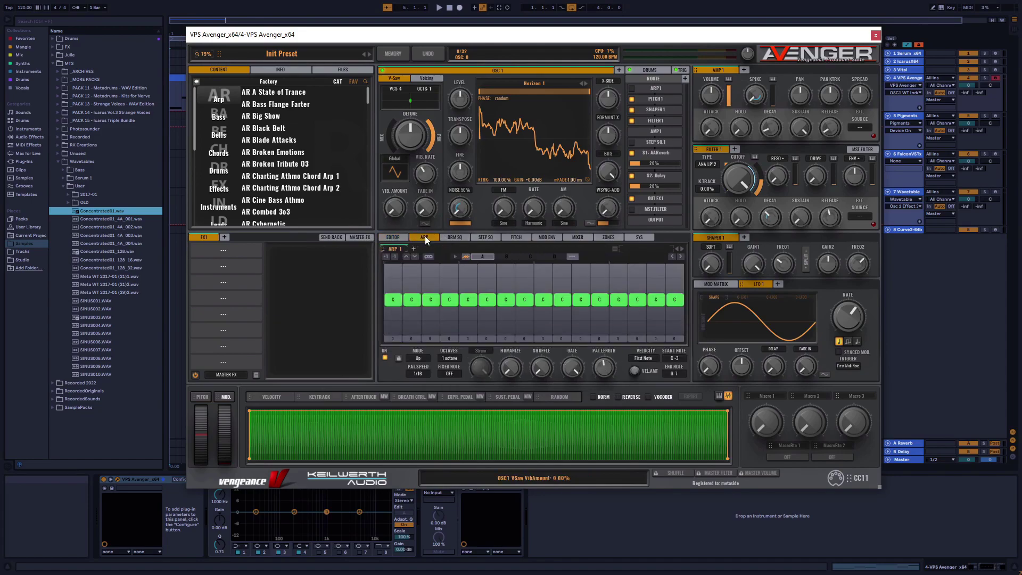
click(394, 239)
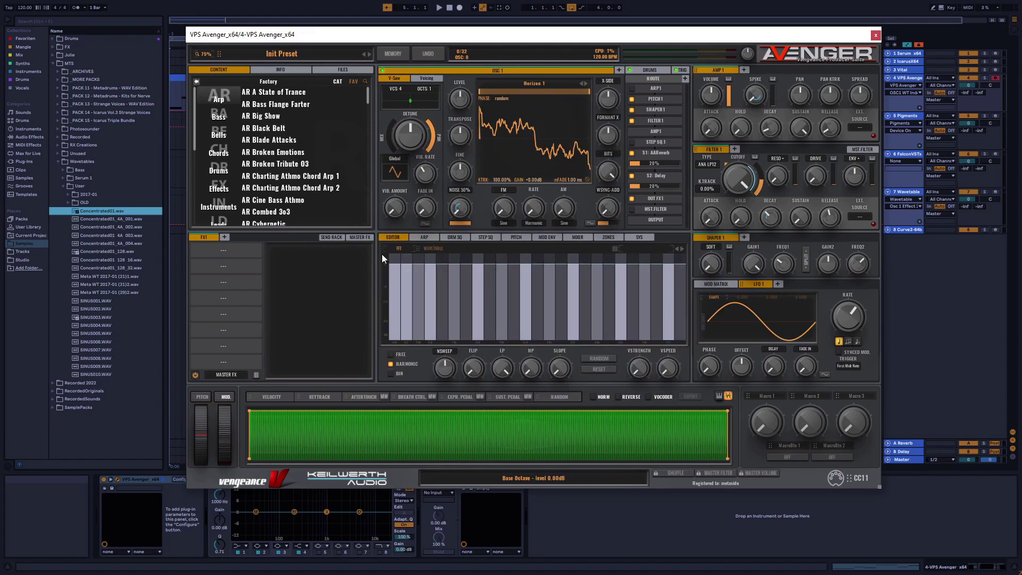
click(429, 236)
click(406, 237)
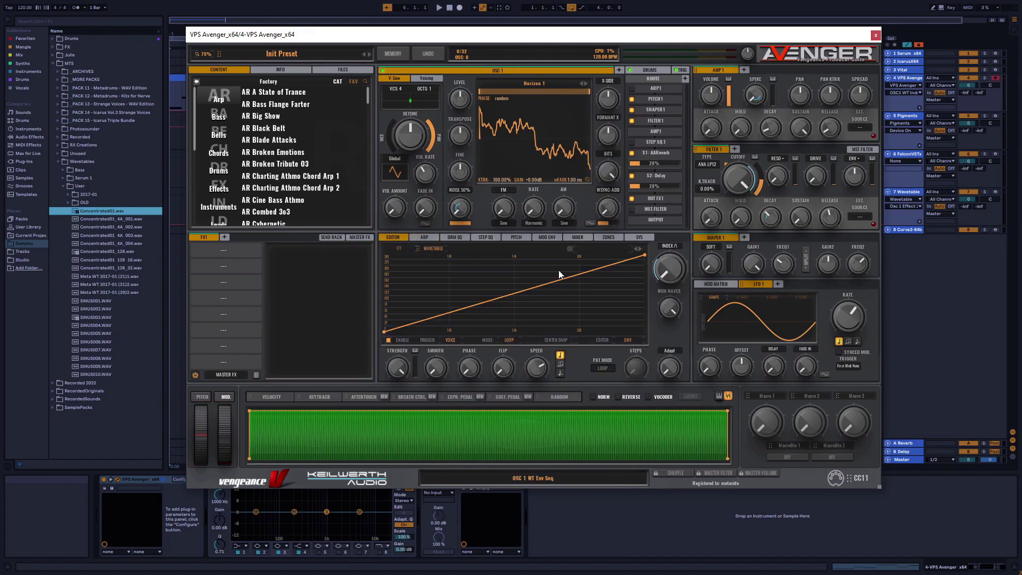
- Shape OSC 1's wavetable index envelope with a peak at the first gridline, a minimum point soon after it and a curved final rise
drag(662, 247, 678, 110)
drag(675, 233, 404, 280)
drag(528, 287, 449, 270)
double_click(532, 311)
double_click(517, 264)
drag(517, 264, 516, 326)
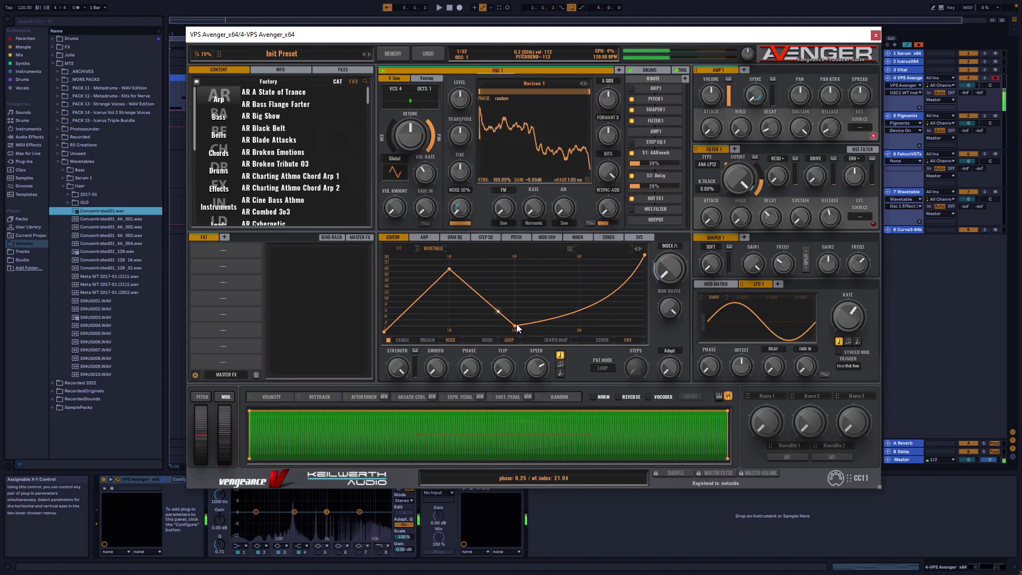
drag(516, 324, 484, 332)
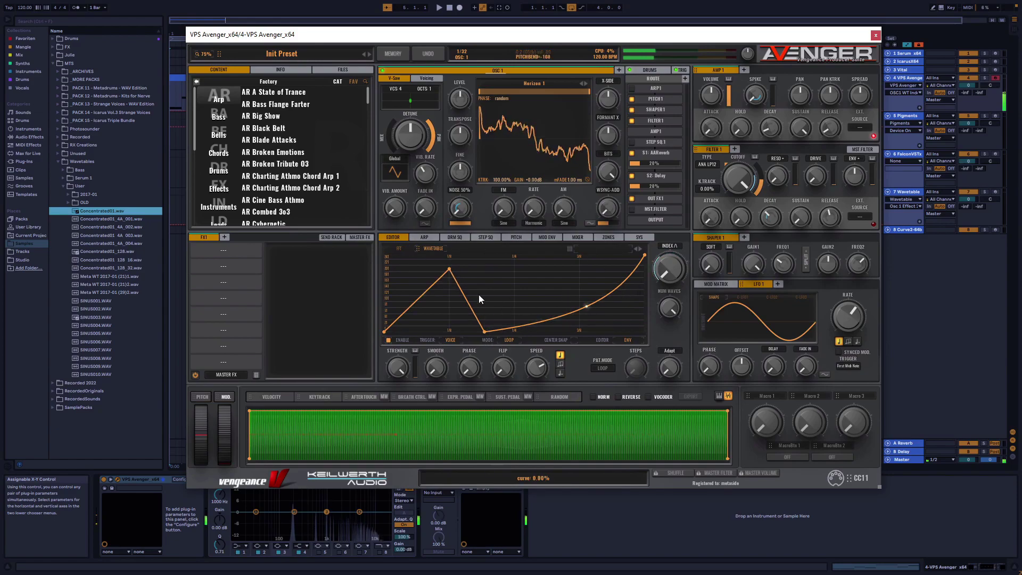
- Set the wavetable envelope editor to ENV + SQ and raise the envelope's first peak to the maximum
click(626, 341)
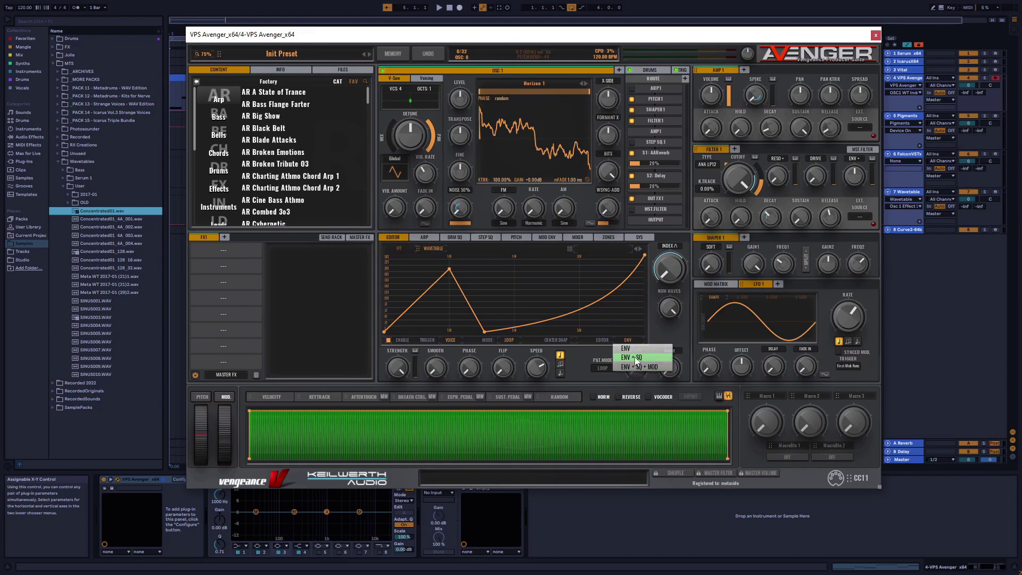
click(635, 357)
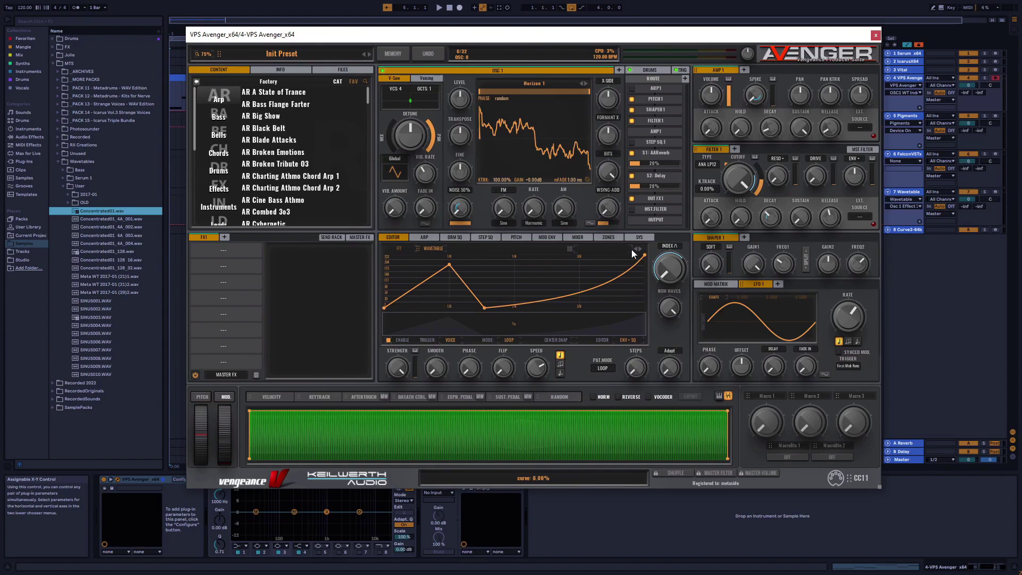
drag(451, 269, 450, 259)
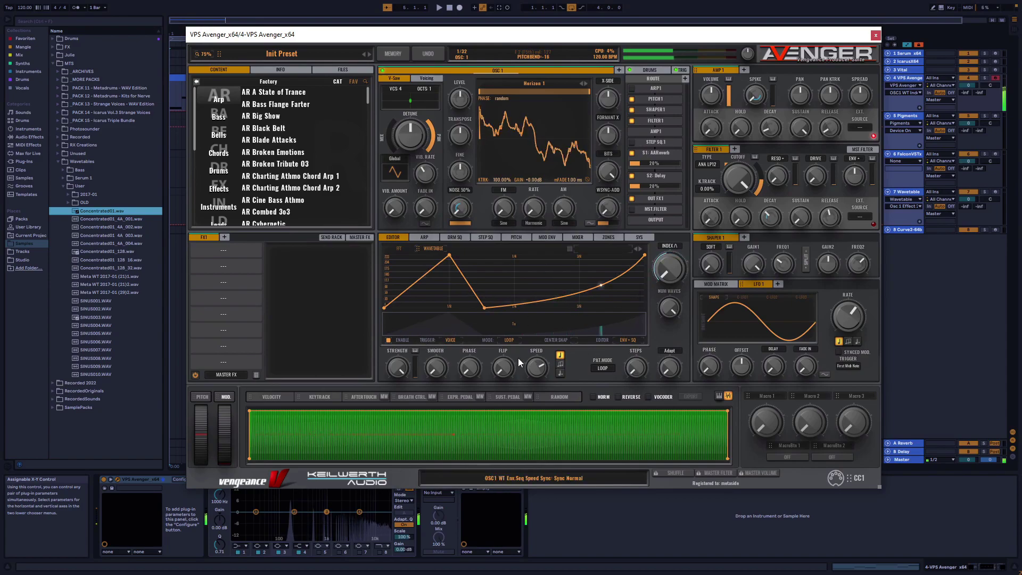
- Expand the wavetable envelope's step sequence to four steps
scroll(637, 366, up, 1)
drag(637, 366, 639, 352)
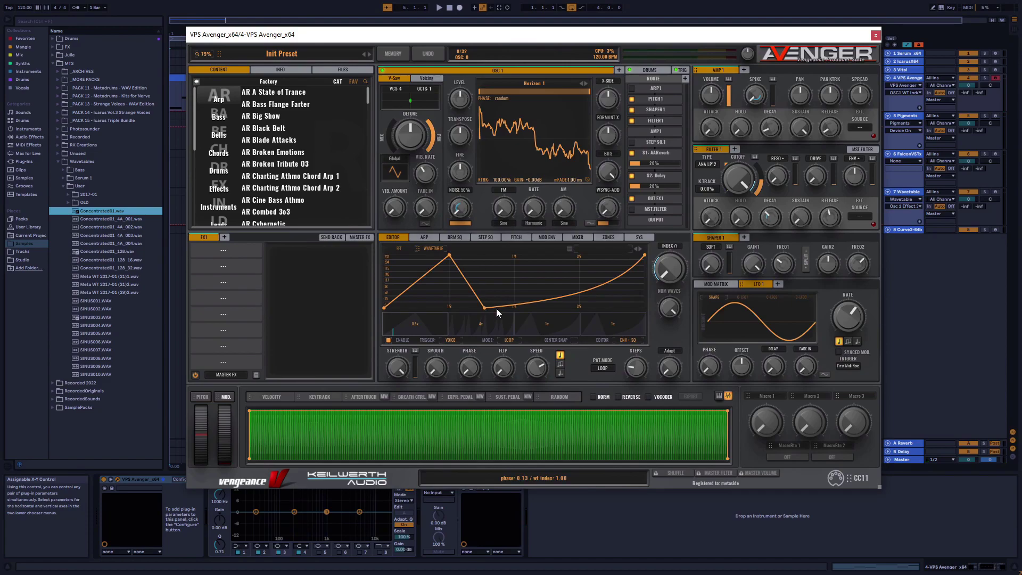
- Move the envelope's low point to the middle gridline and add a second full-height peak followed by a mid-level dip
drag(484, 310, 483, 312)
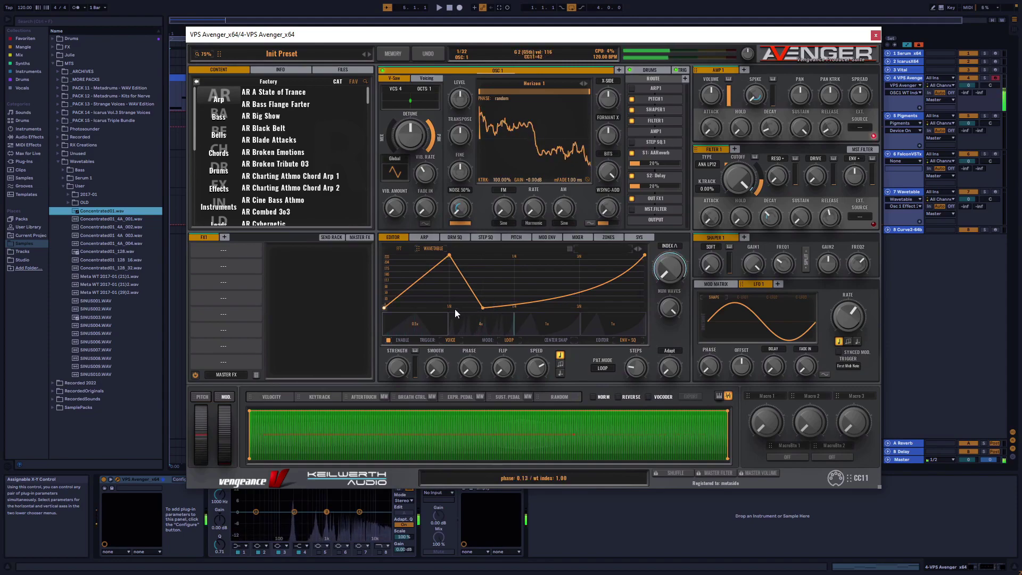
drag(482, 309, 522, 305)
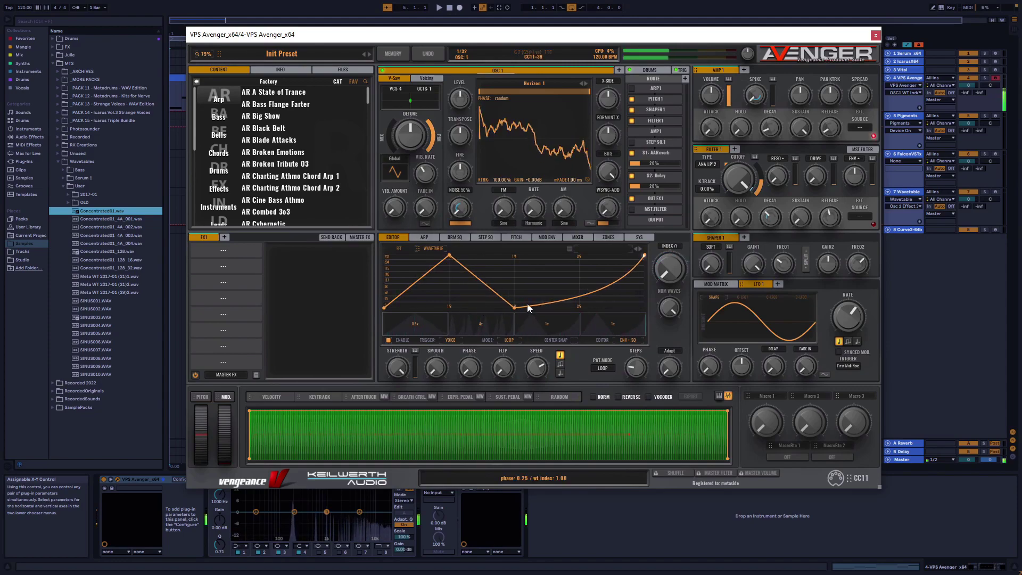
click(550, 264)
drag(550, 264, 580, 282)
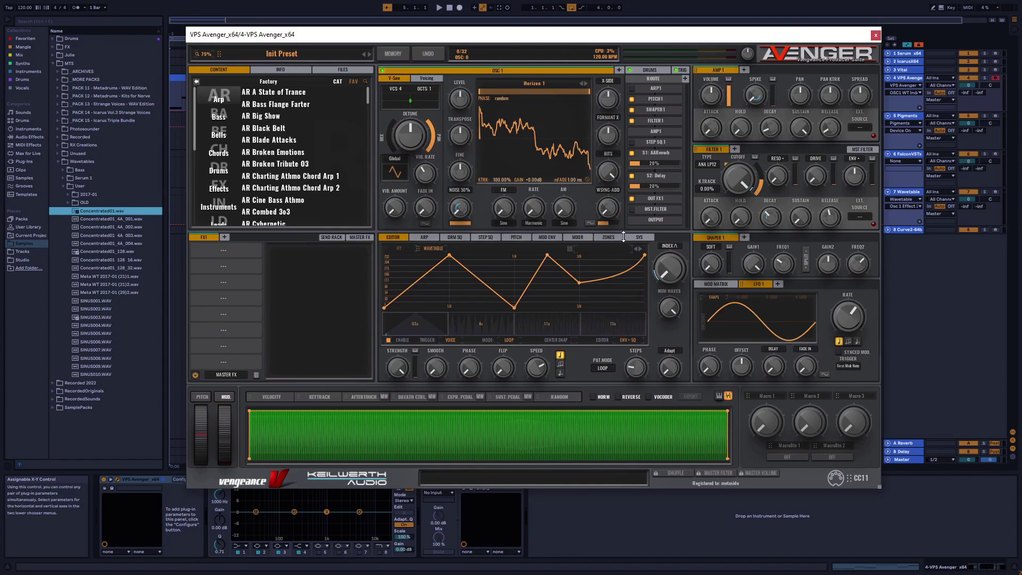
right_click(624, 326)
click(601, 353)
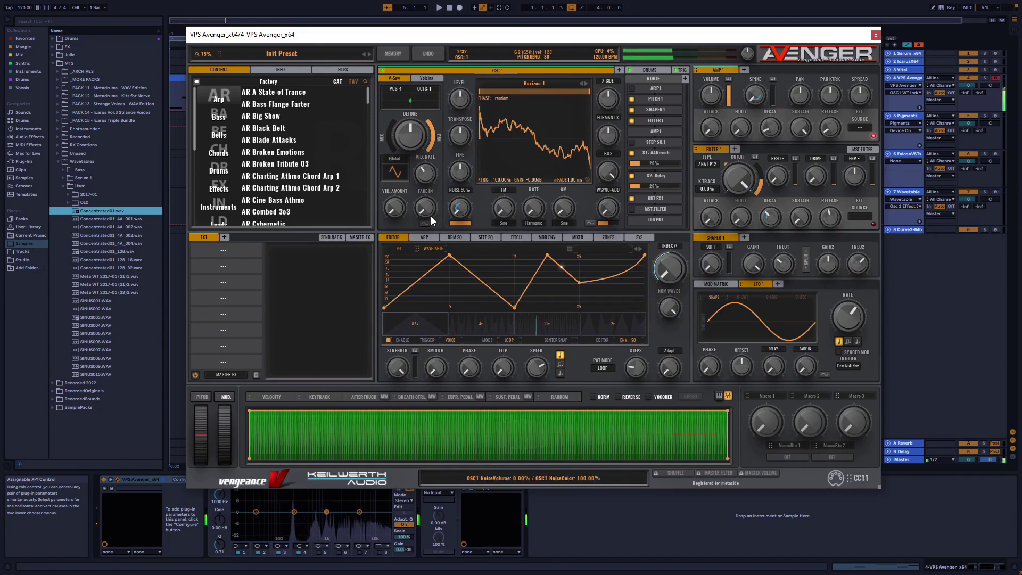
- Set OSC 1's transpose to -12
drag(459, 134, 461, 167)
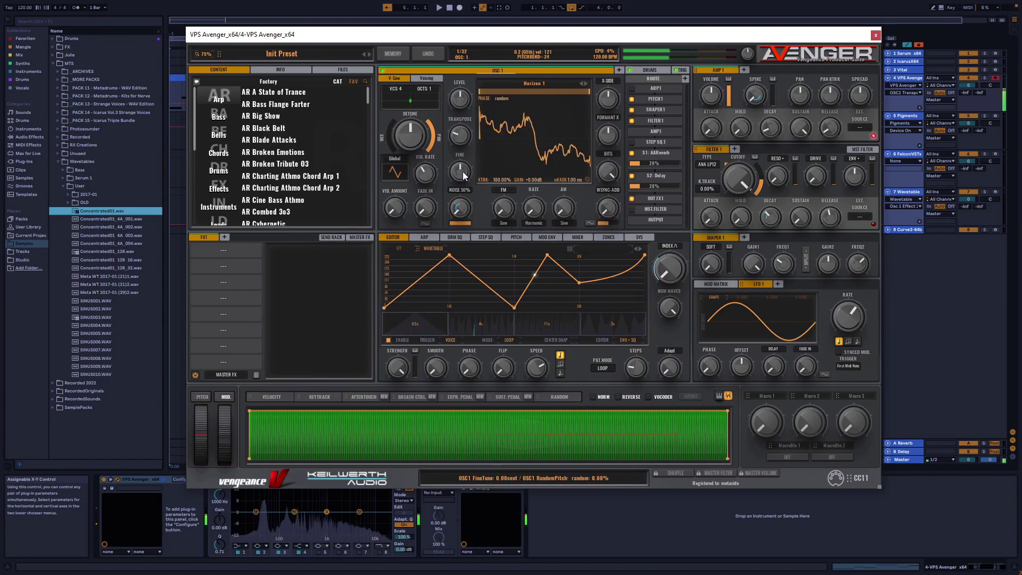
drag(464, 142, 461, 166)
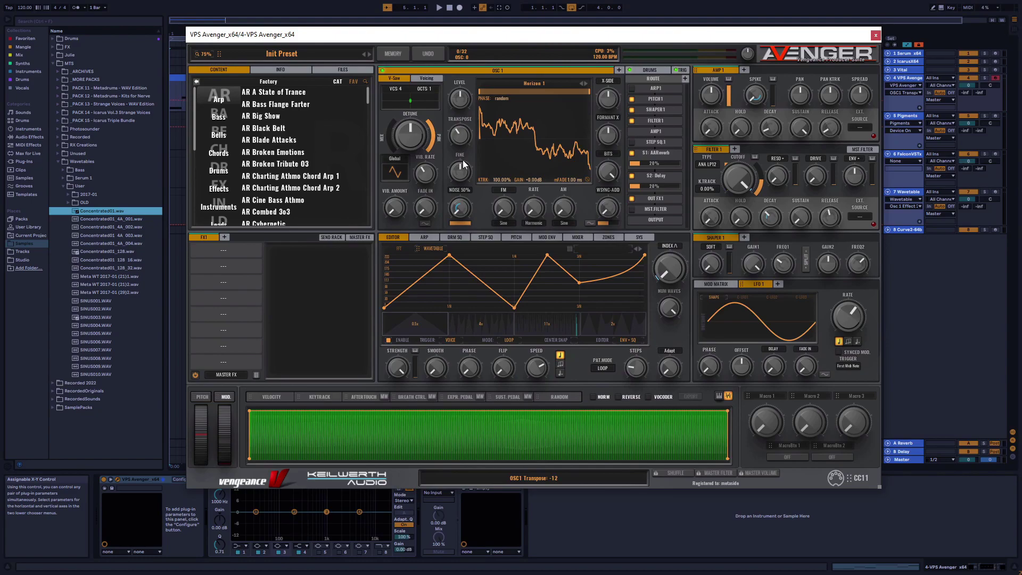
drag(498, 39, 500, 41)
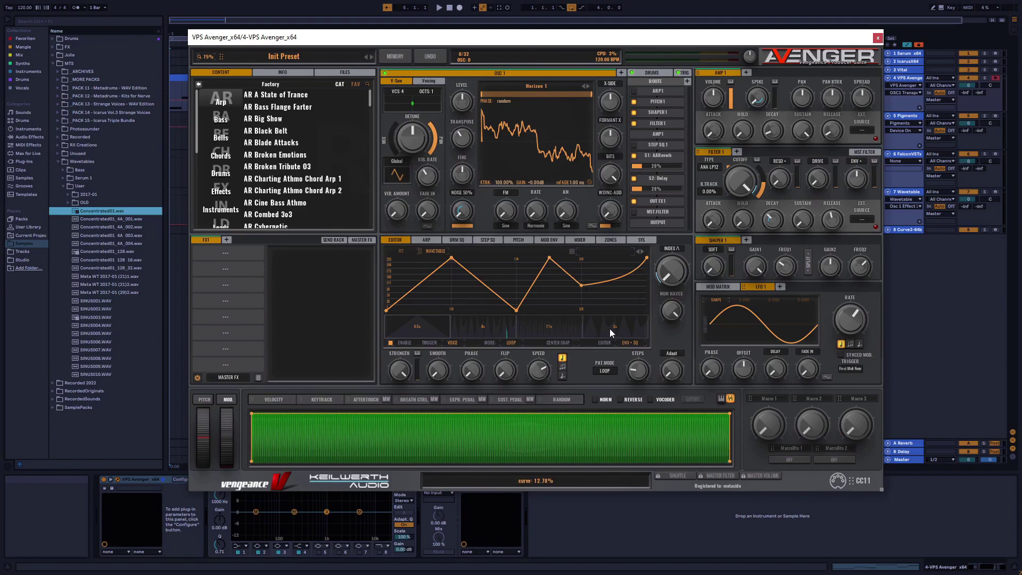
- Try the Flip, High and Mid modes on the envelope sequence's second step, settle on Low, and adjust the third step
right_click(481, 330)
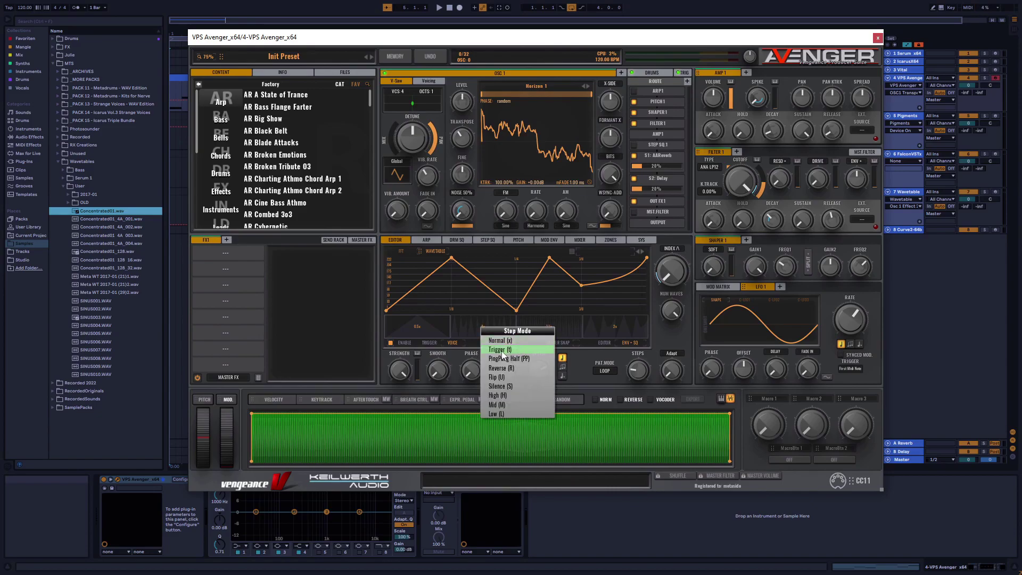
click(501, 376)
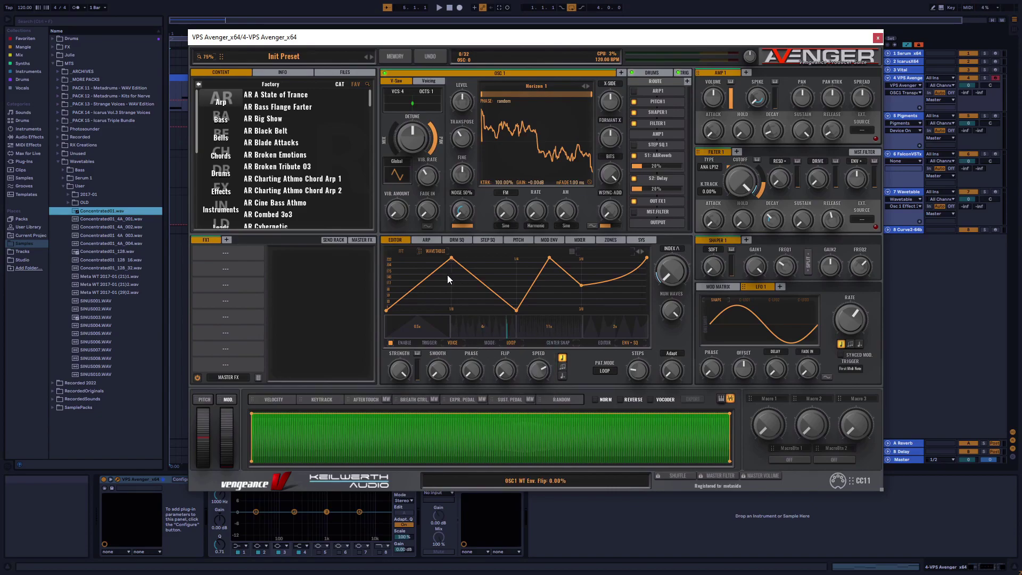
right_click(510, 330)
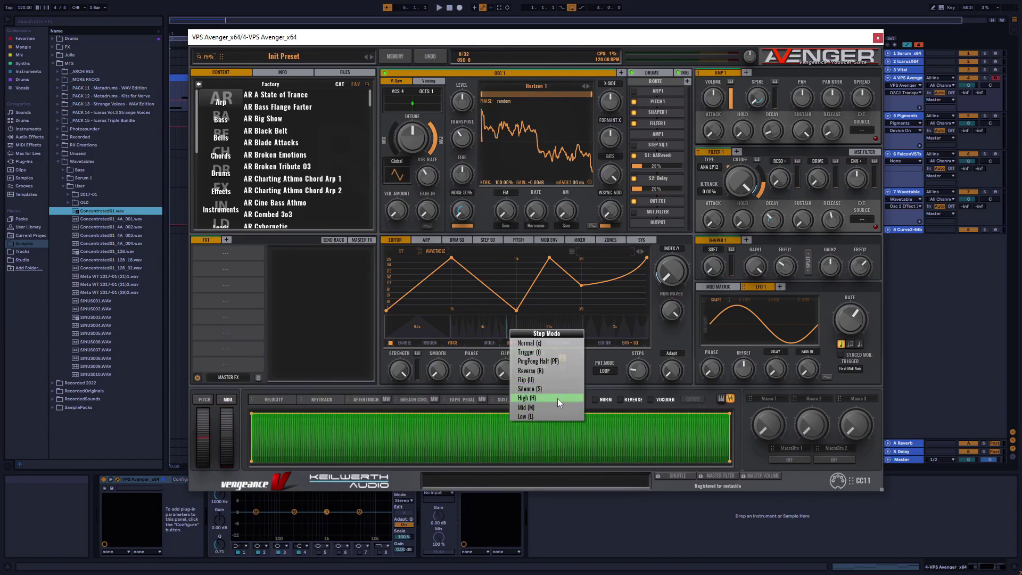
click(537, 397)
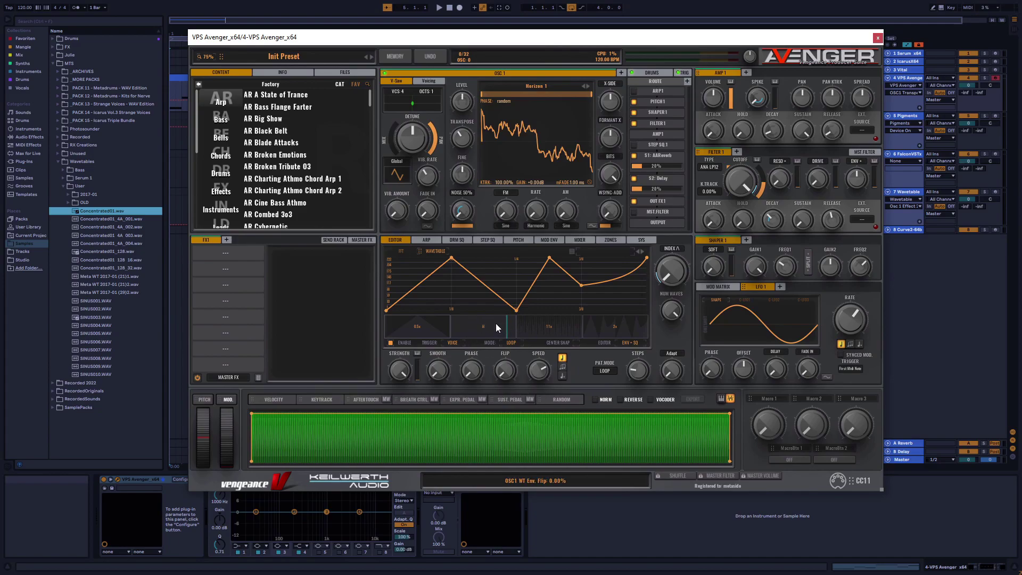
right_click(495, 330)
click(517, 407)
right_click(490, 335)
click(509, 420)
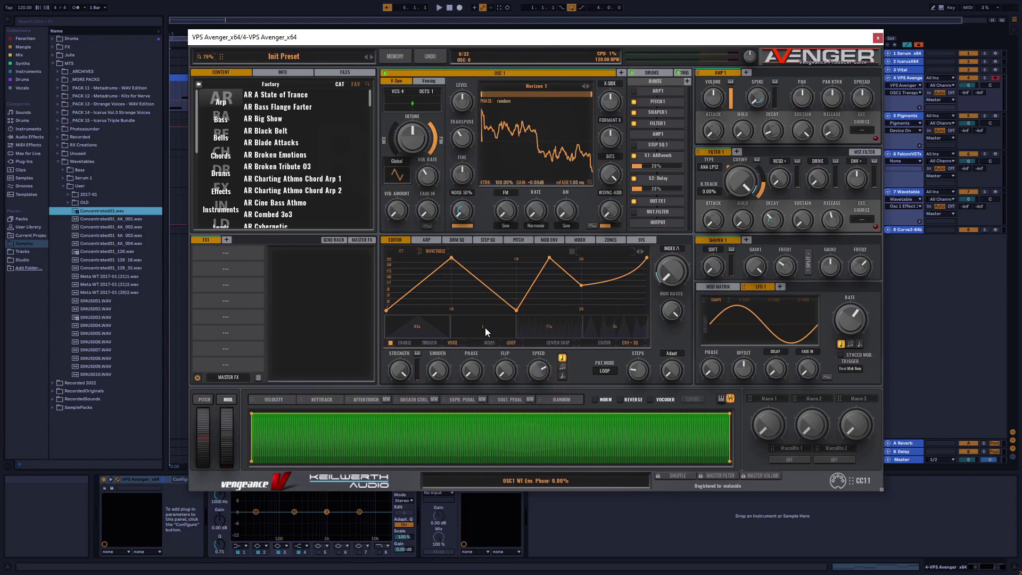
drag(550, 326, 553, 334)
key(a)
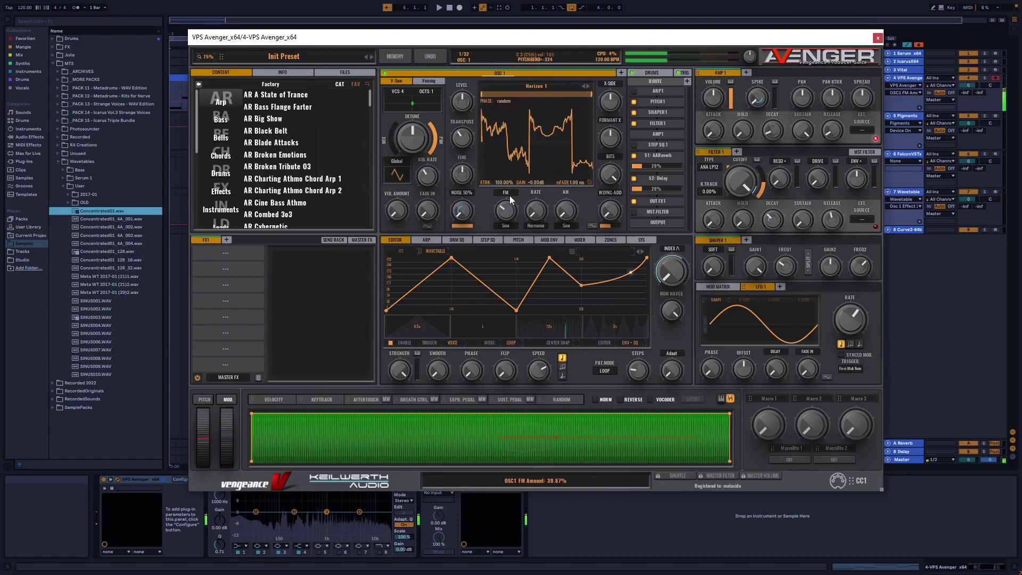
- Try the Triangle FM shape on OSC 1 and set it to Trapeze
click(503, 225)
click(520, 250)
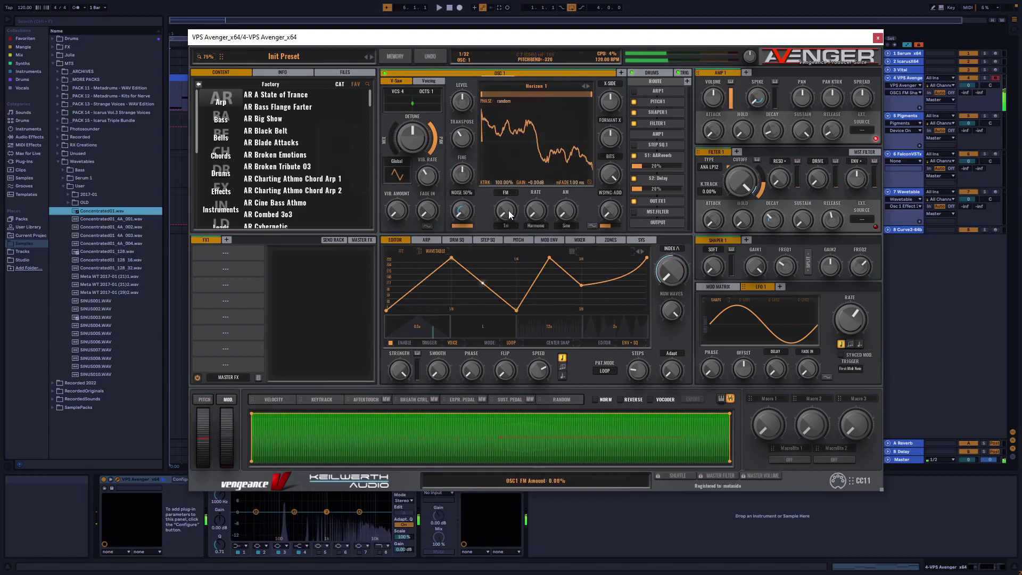
click(506, 225)
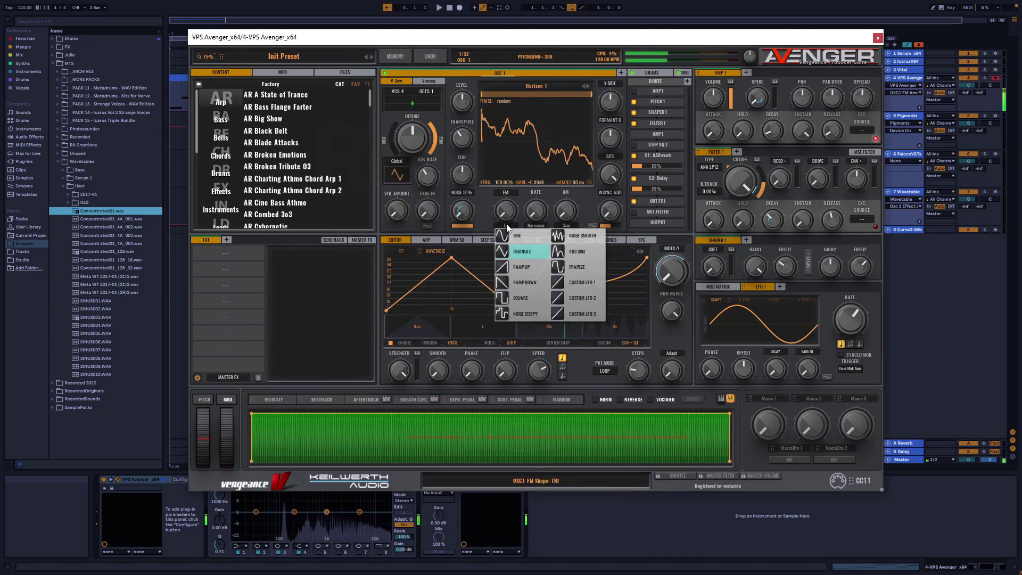
click(573, 267)
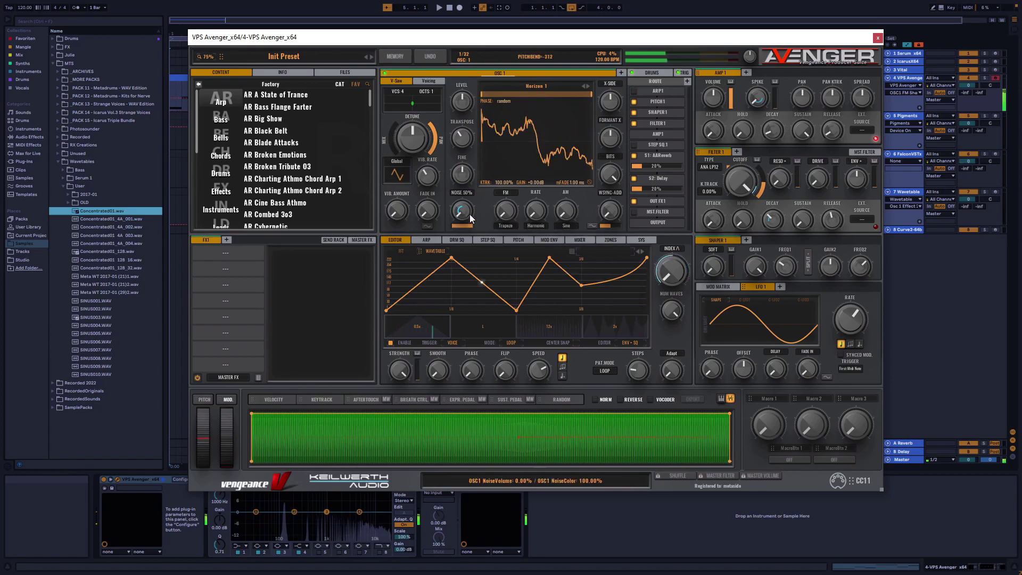
- Check the custom LFO options for OSC 1's FM shape, and add LFO 2 with an editable custom ramp shape
click(506, 226)
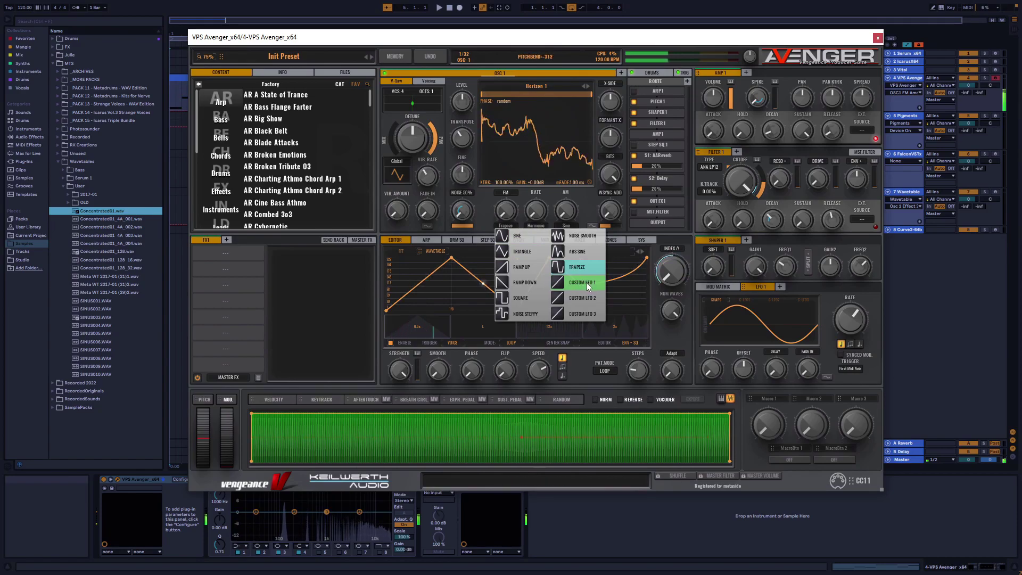
click(758, 295)
click(780, 287)
click(744, 300)
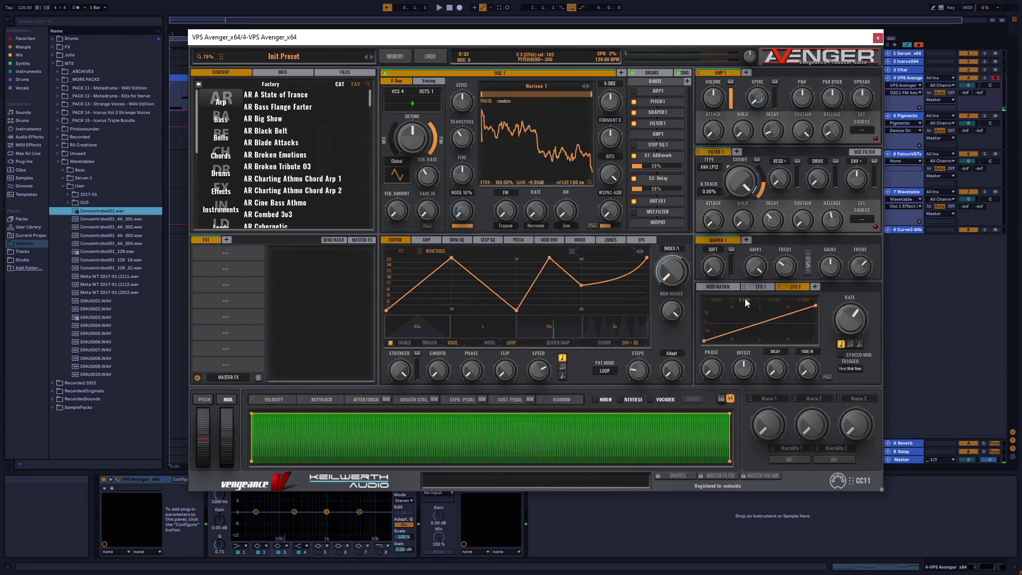
click(718, 301)
click(736, 316)
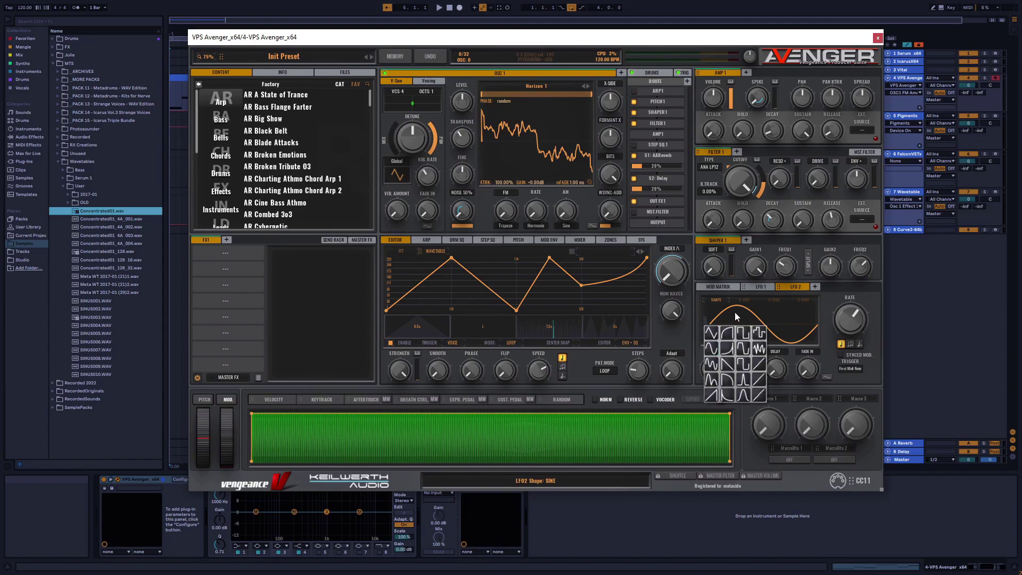
click(746, 302)
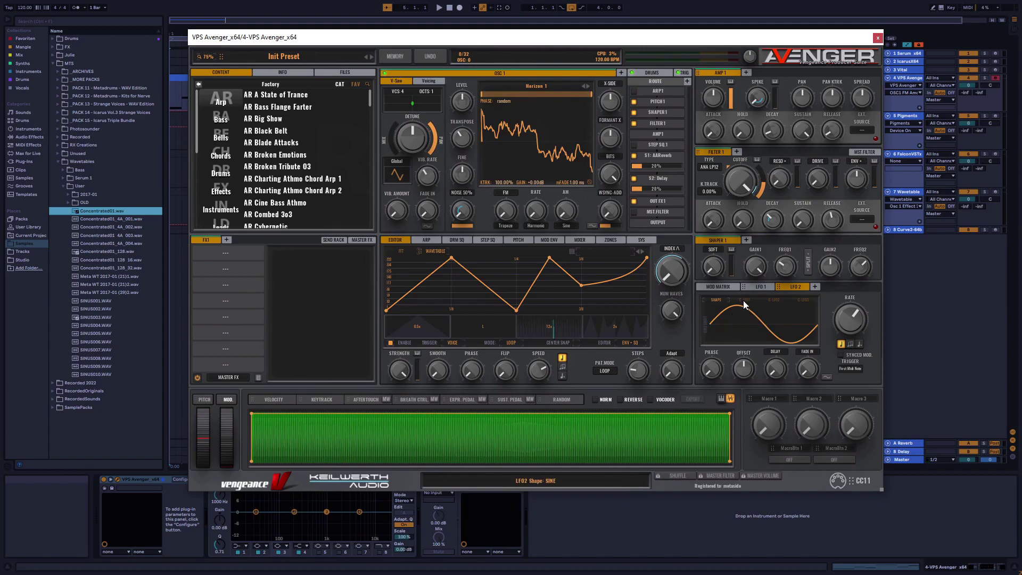
click(743, 300)
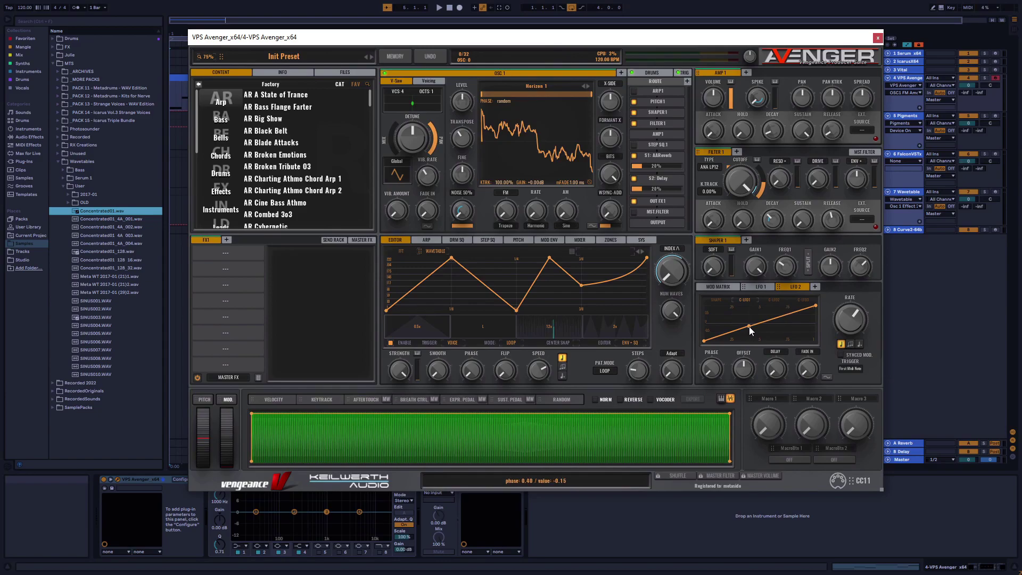
- Try a middle point on LFO 2's custom ramp and remove it
drag(748, 326, 749, 331)
right_click(749, 331)
click(766, 334)
right_click(749, 325)
click(764, 328)
right_click(742, 327)
click(755, 339)
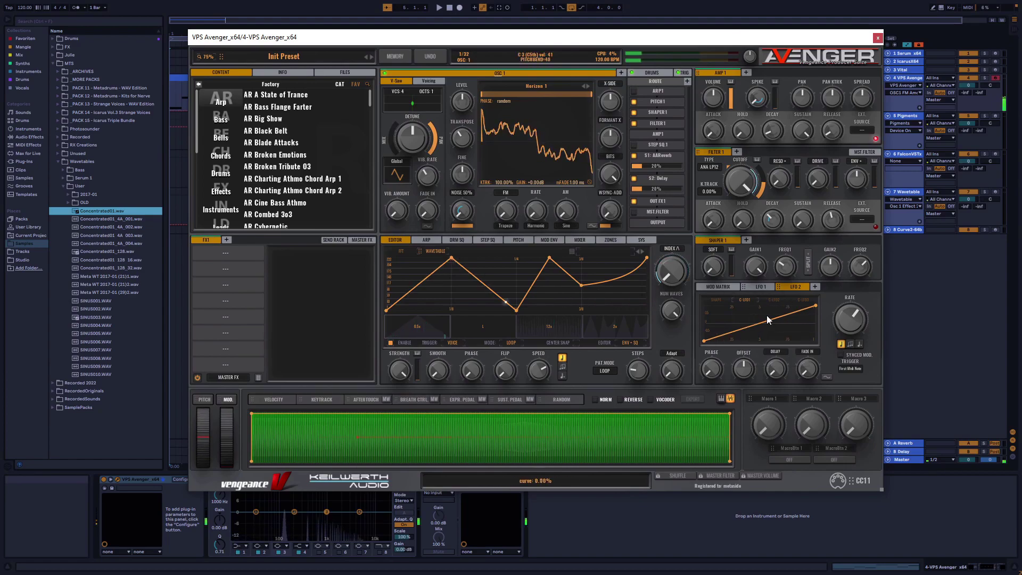
- Review the available FM shapes and FM rate modes for OSC 1
click(508, 226)
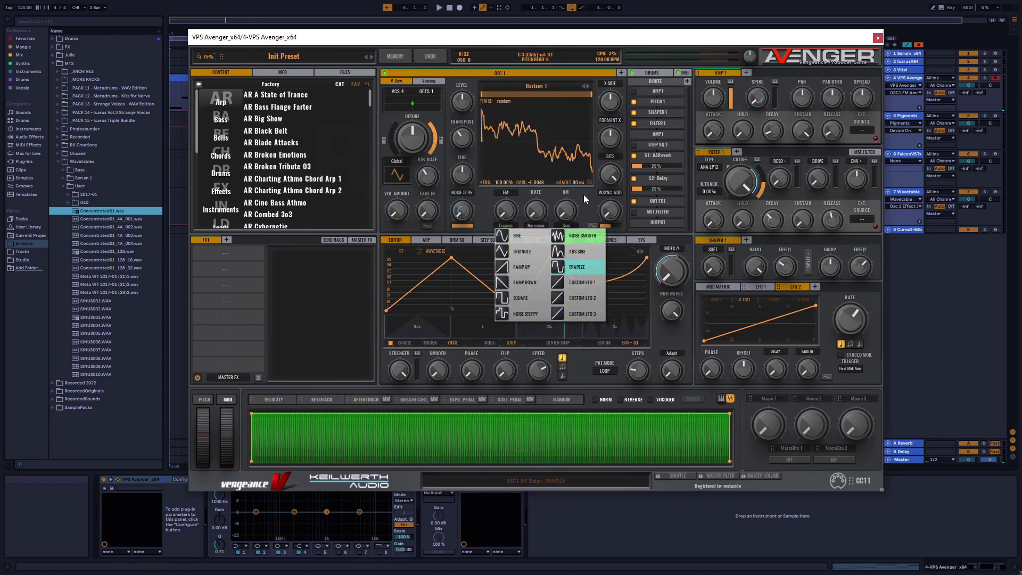
click(533, 226)
click(533, 225)
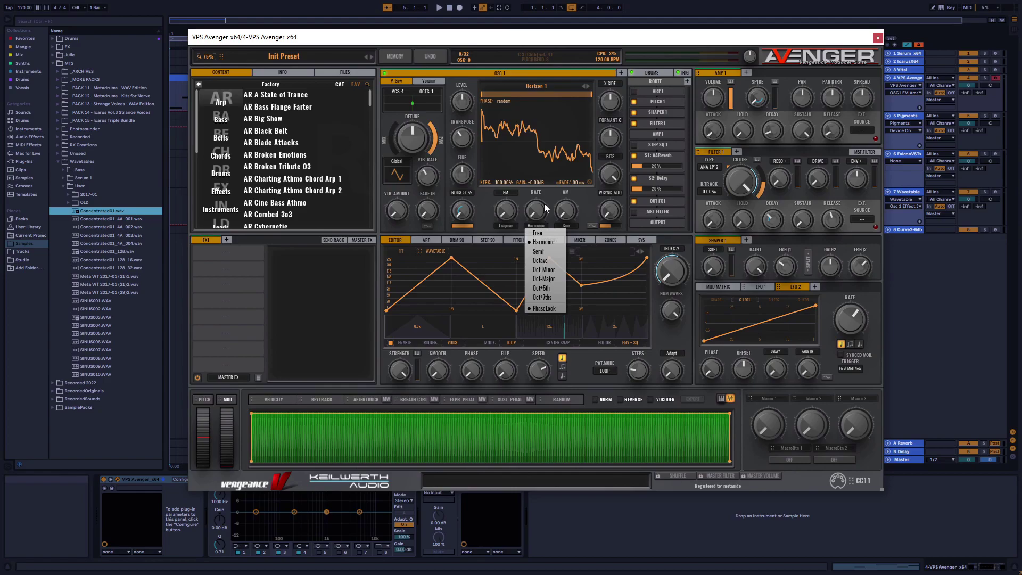
click(537, 209)
- Adjust OSC 1's FM amount and display LFO 1's settings
drag(503, 212, 500, 242)
click(757, 286)
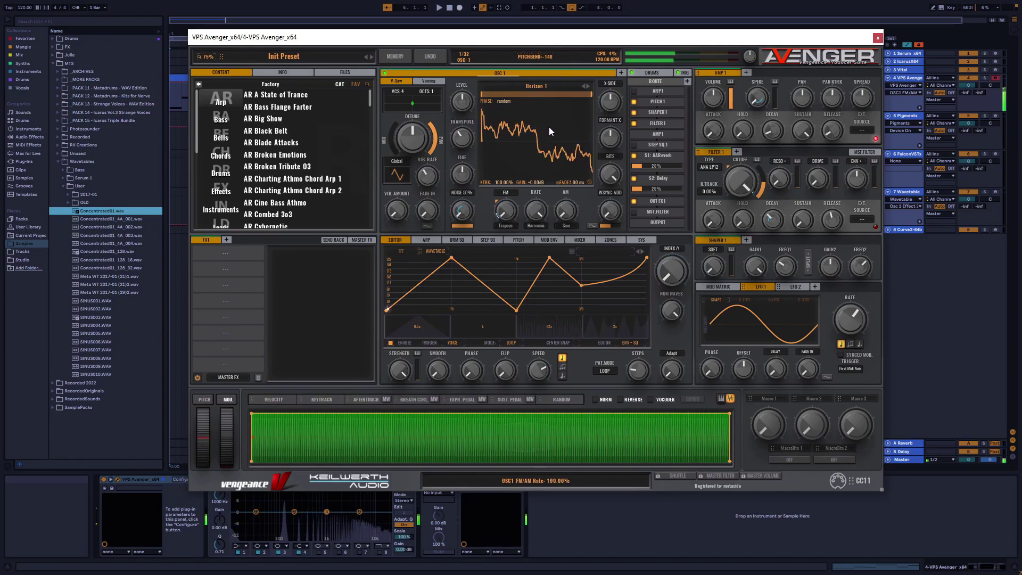
- Try OSC 1's FM rate in Semi mode and in Free mode, sweeping the rate knob up and down
click(533, 225)
click(539, 253)
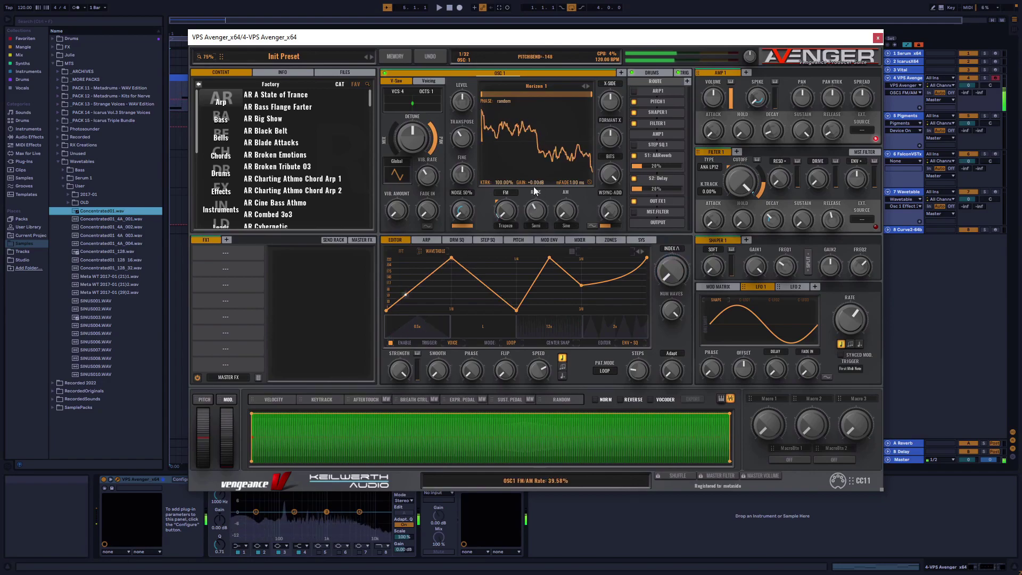
click(534, 227)
click(540, 234)
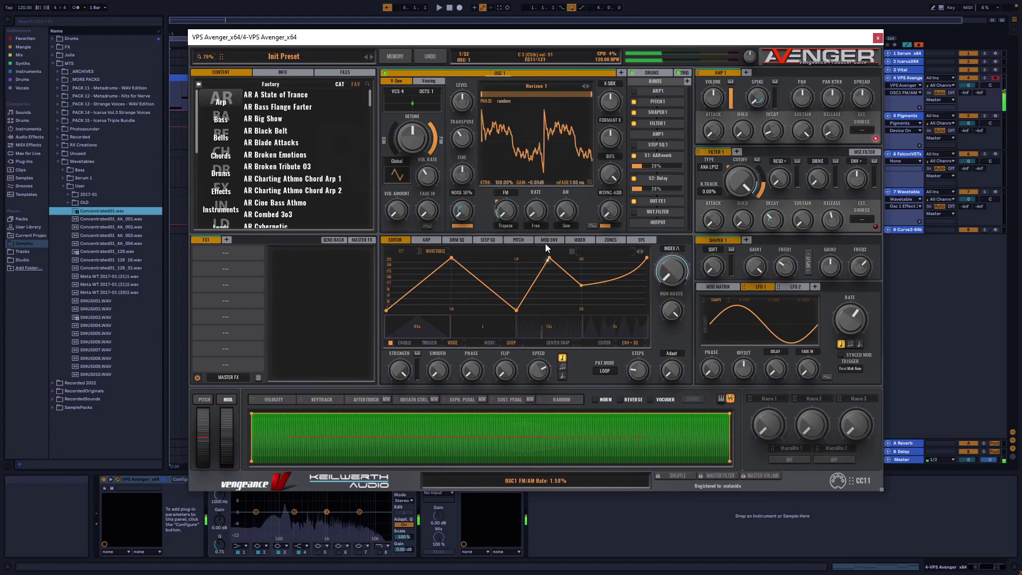
drag(537, 215, 540, 244)
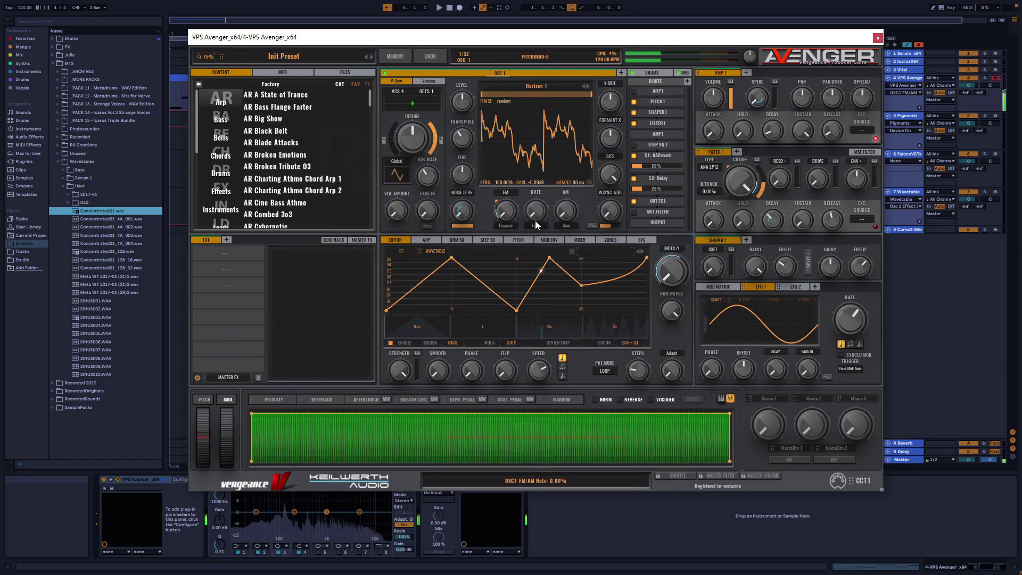
click(535, 225)
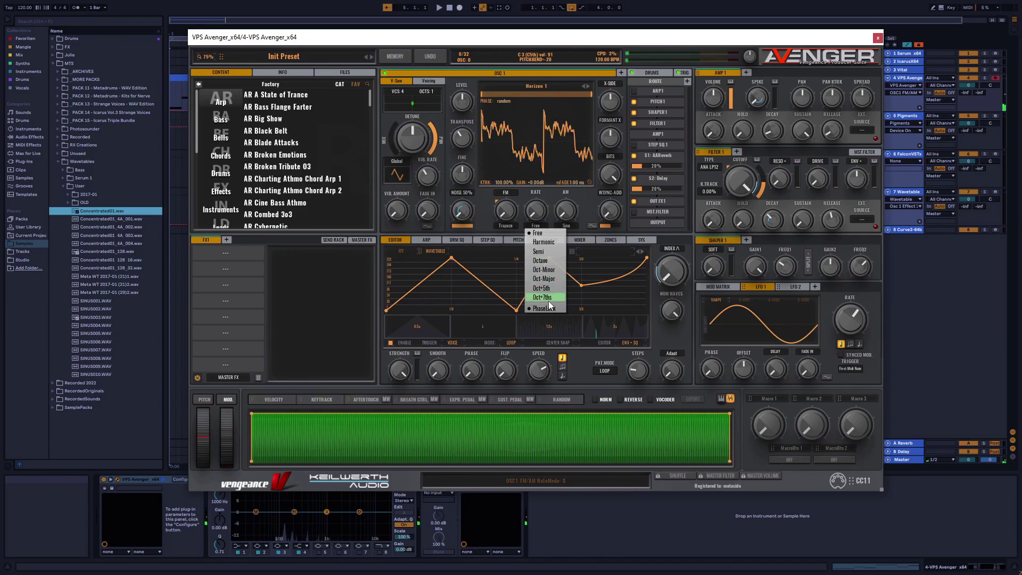
click(538, 232)
drag(531, 212, 548, 156)
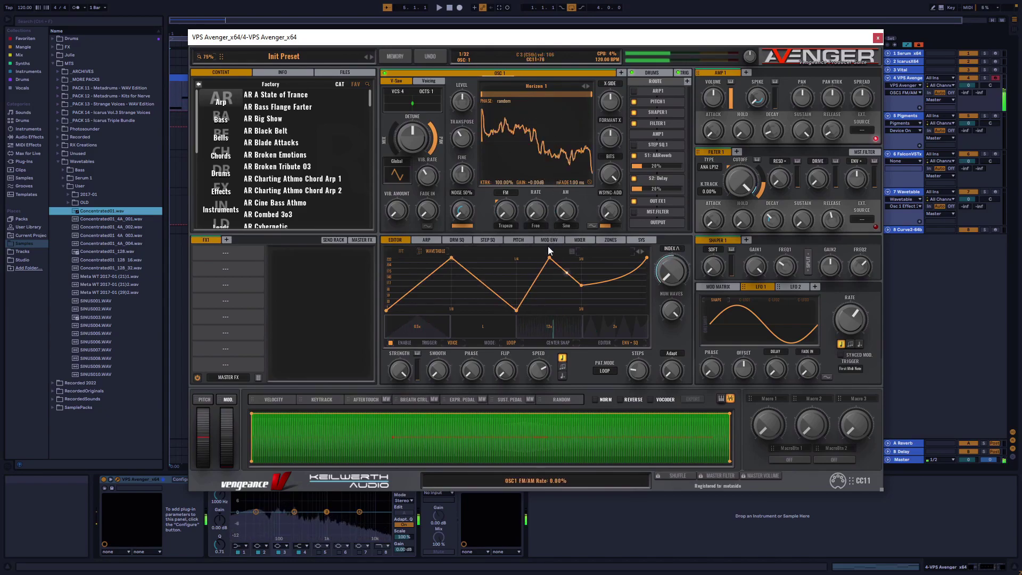
- Try the Oct+7ths rate mode for OSC 1's FM and sweep the rate up to 100%
click(536, 225)
click(542, 296)
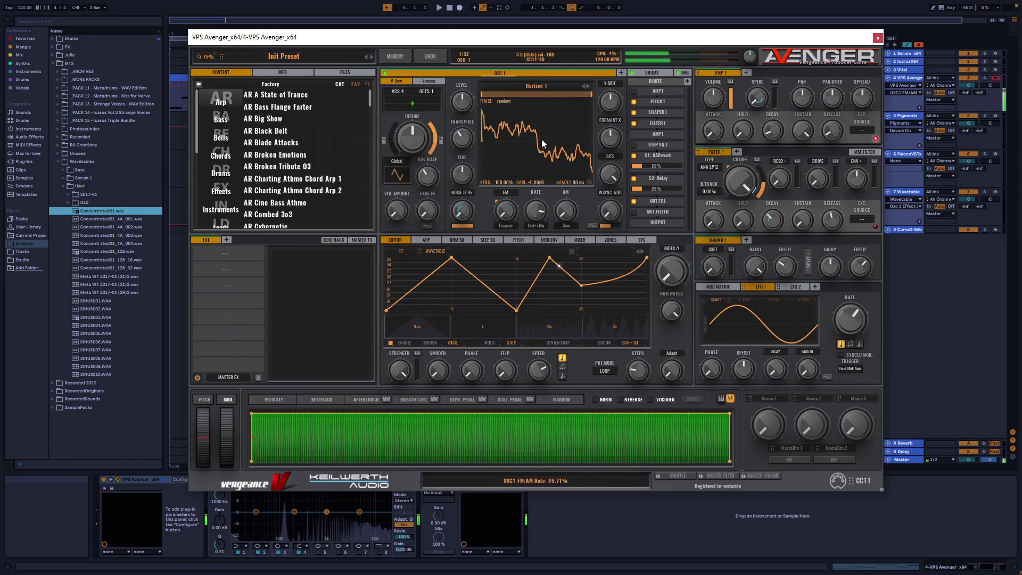
double_click(531, 218)
drag(543, 215, 537, 132)
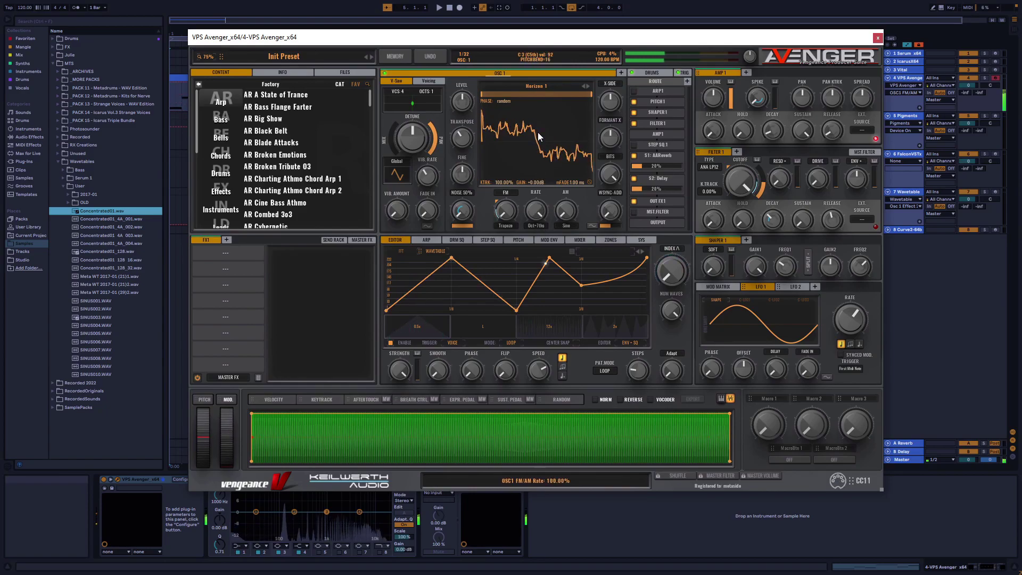
- Return OSC 1's FM rate mode to Free to sweep the rate, and settle on the Harmonic mode
click(535, 226)
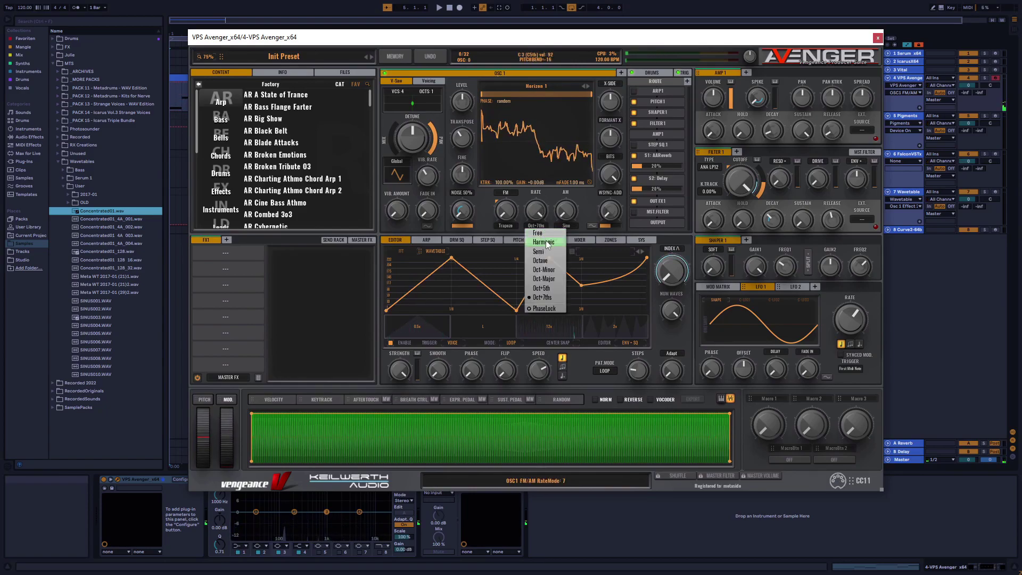
click(539, 233)
drag(539, 215, 548, 167)
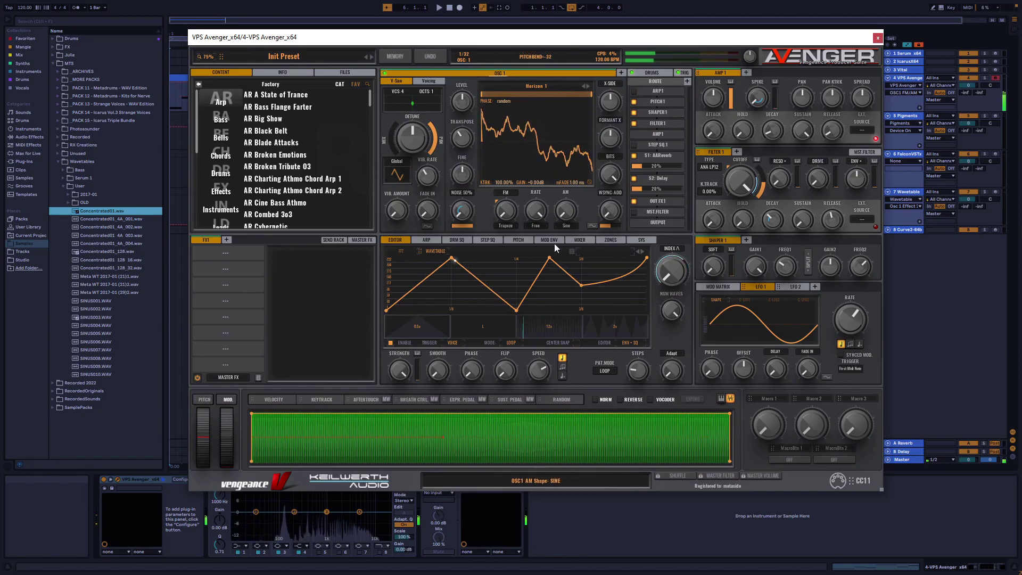
click(536, 226)
click(537, 234)
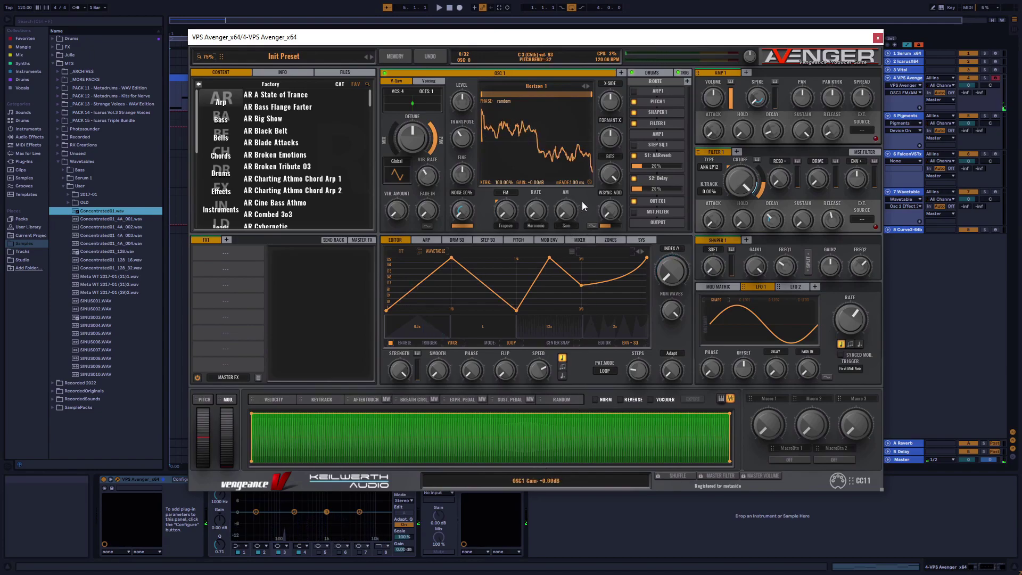
- Sweep OSC 1's AM amount with the sine shape, and try the Noise Smooth shape with the amount at about 43%
drag(564, 212, 570, 114)
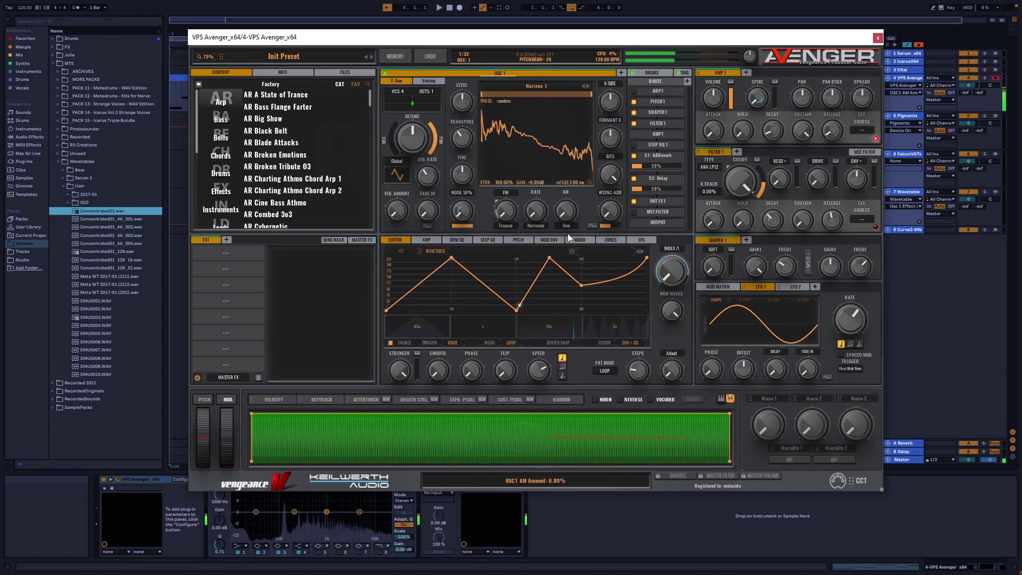
click(564, 225)
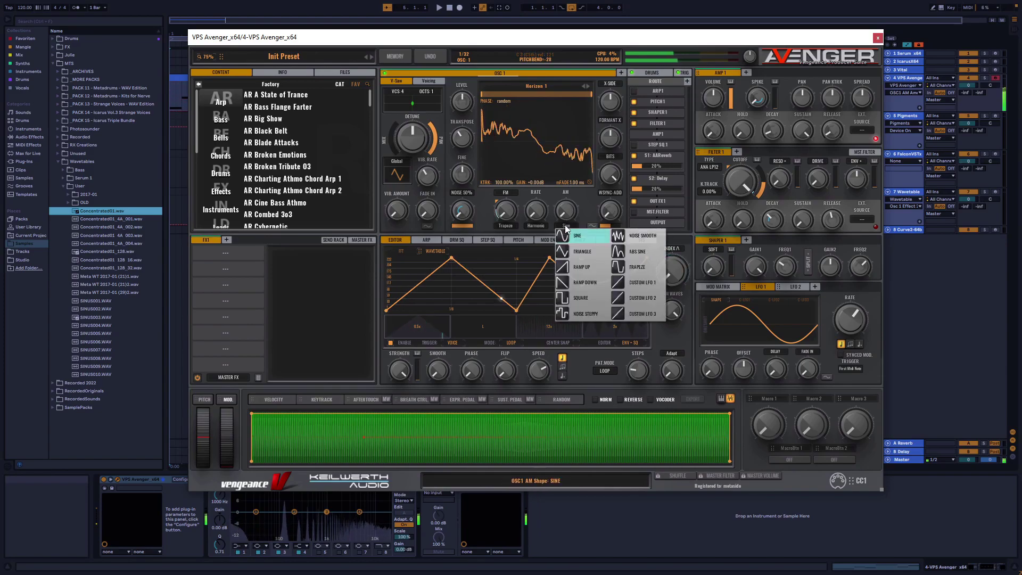
click(646, 237)
drag(565, 214, 569, 151)
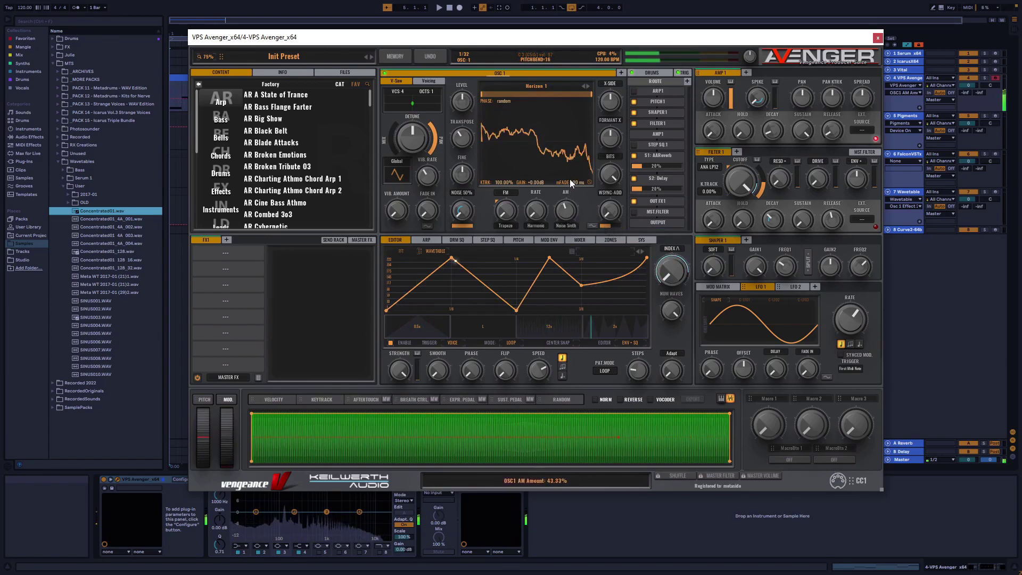
- Try the Ramp Up shape for OSC 1's AM and reset the AM amount to 0%
click(565, 226)
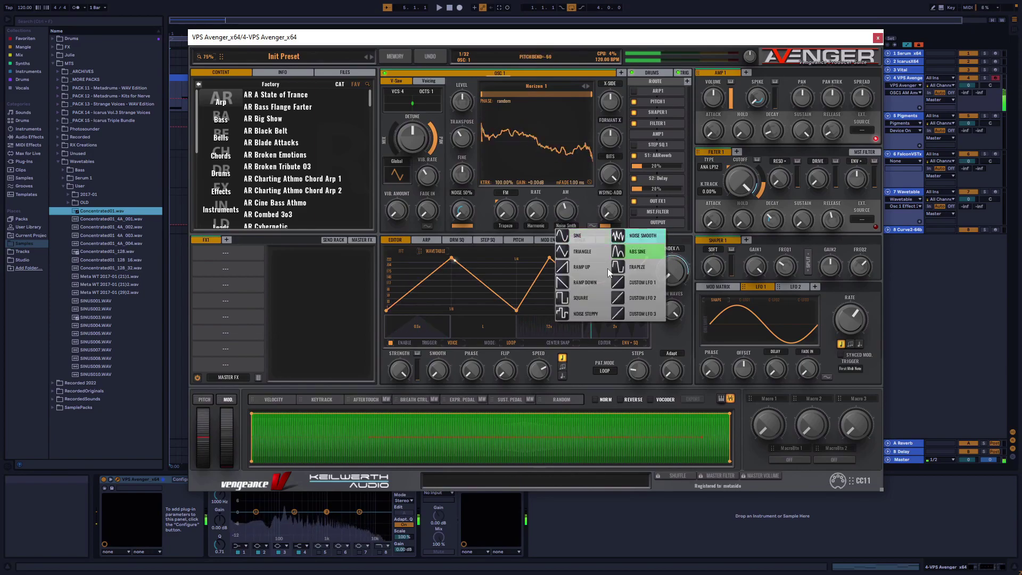
click(580, 268)
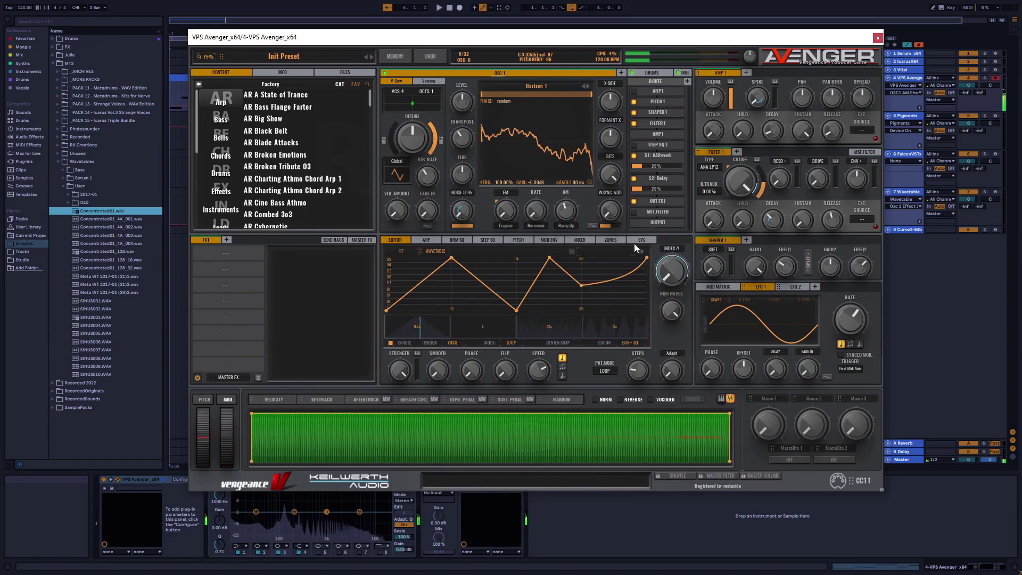
double_click(565, 214)
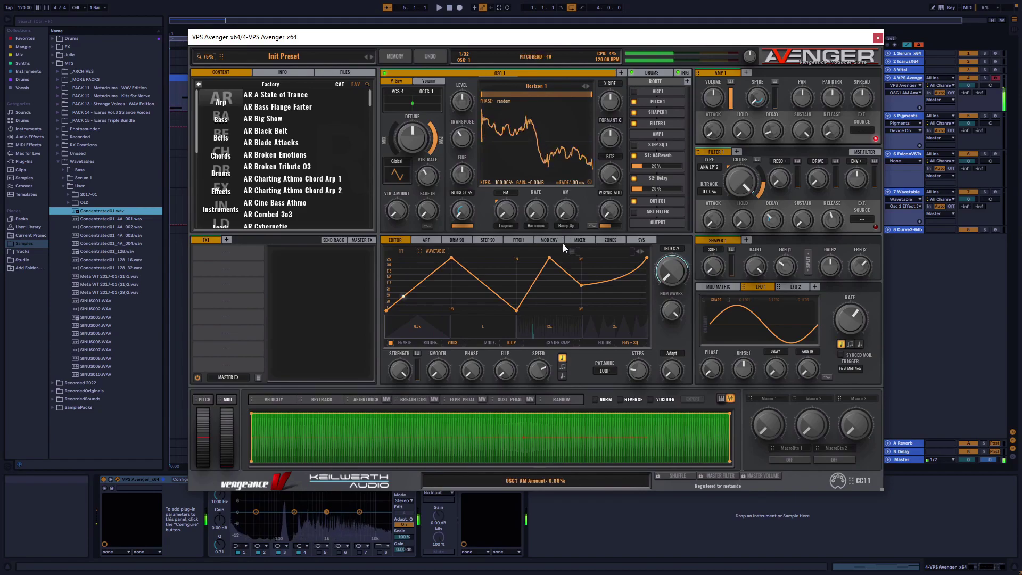
- Set OSC 1's AM shape to Square and modulate the AM amount with a new LFO 3
click(565, 225)
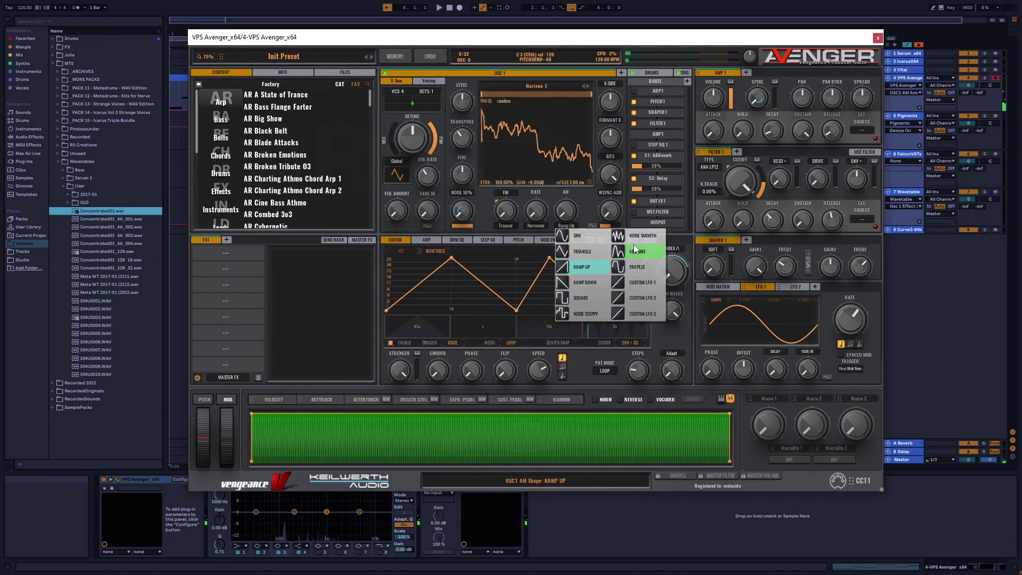
click(569, 301)
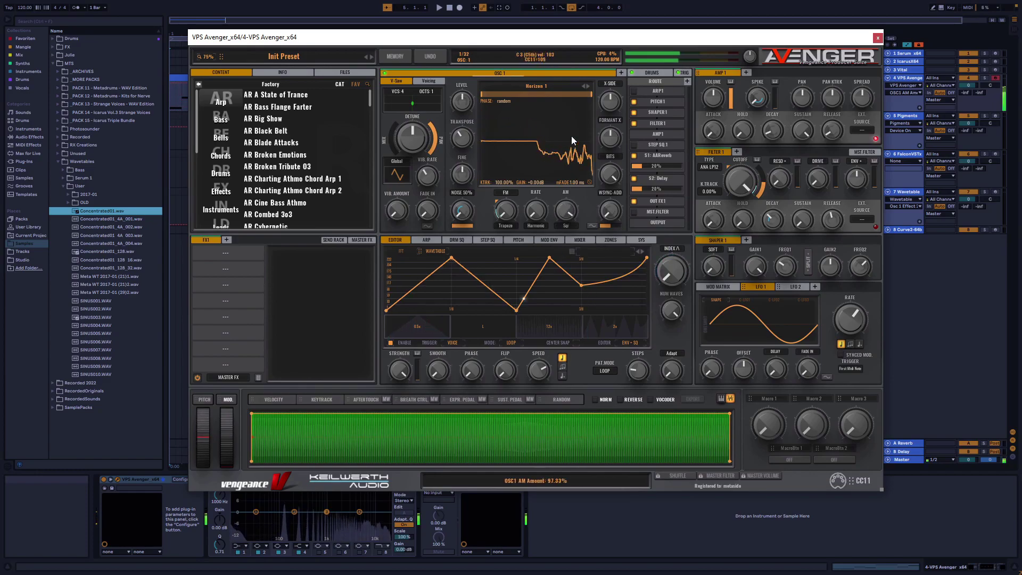
click(795, 286)
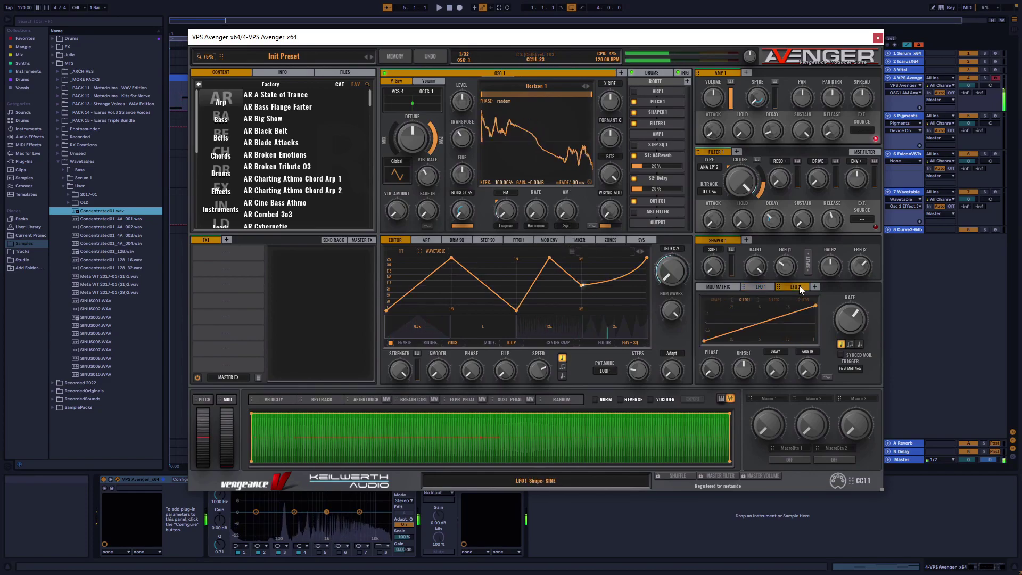
click(815, 287)
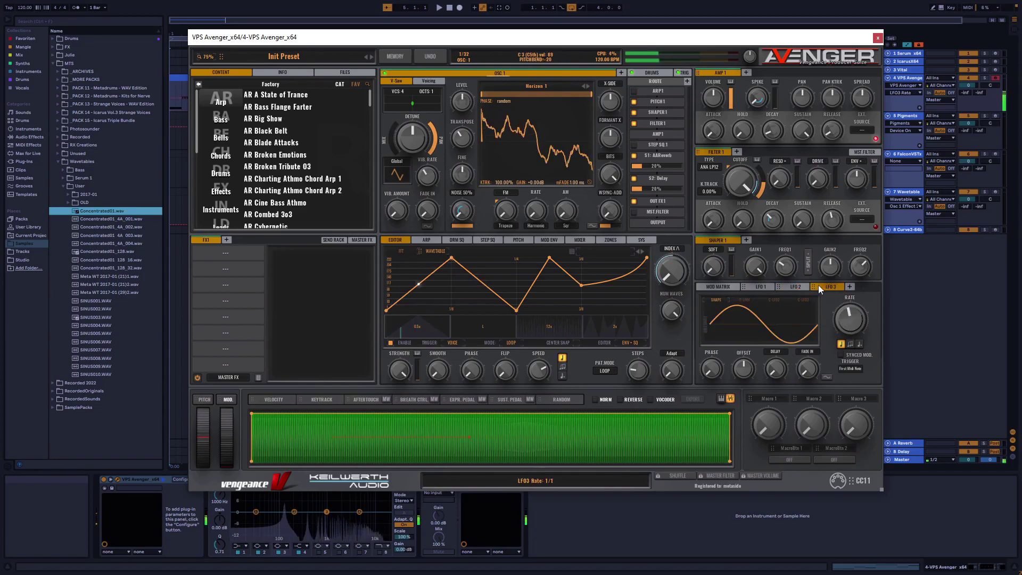
click(557, 200)
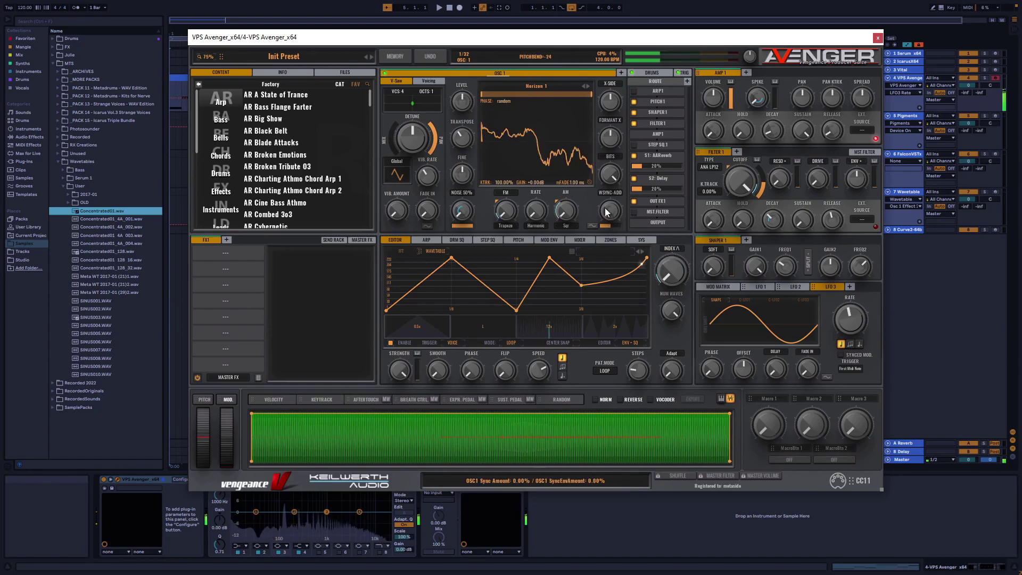
- Keep OSC 1's X-Cite mode on Side and modulate its amount with a new LFO 4, adjusting that LFO's rate
click(610, 84)
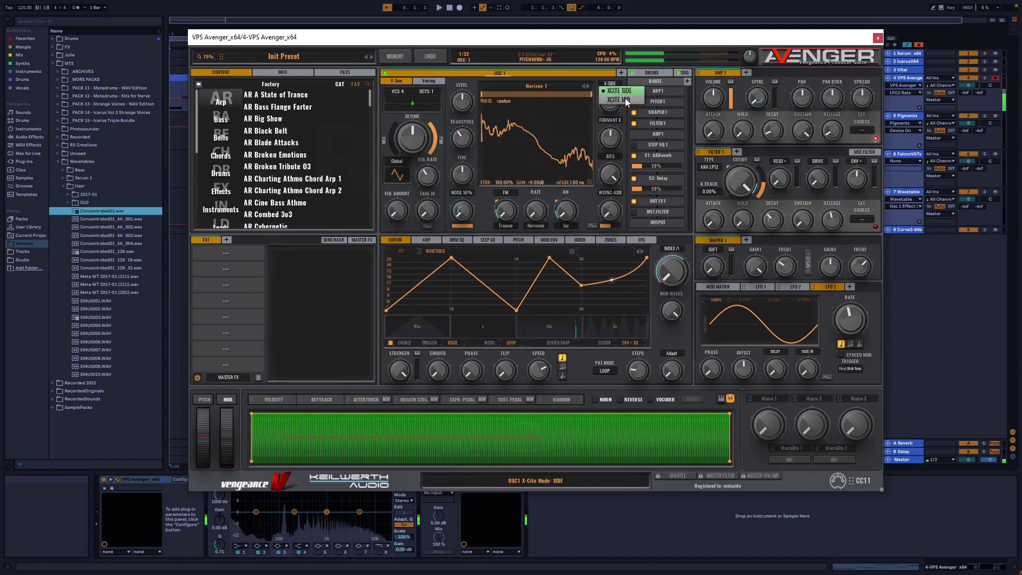
click(609, 90)
mouse_move(605, 105)
mouse_down()
mouse_move(599, 160)
mouse_move(601, 110)
mouse_up()
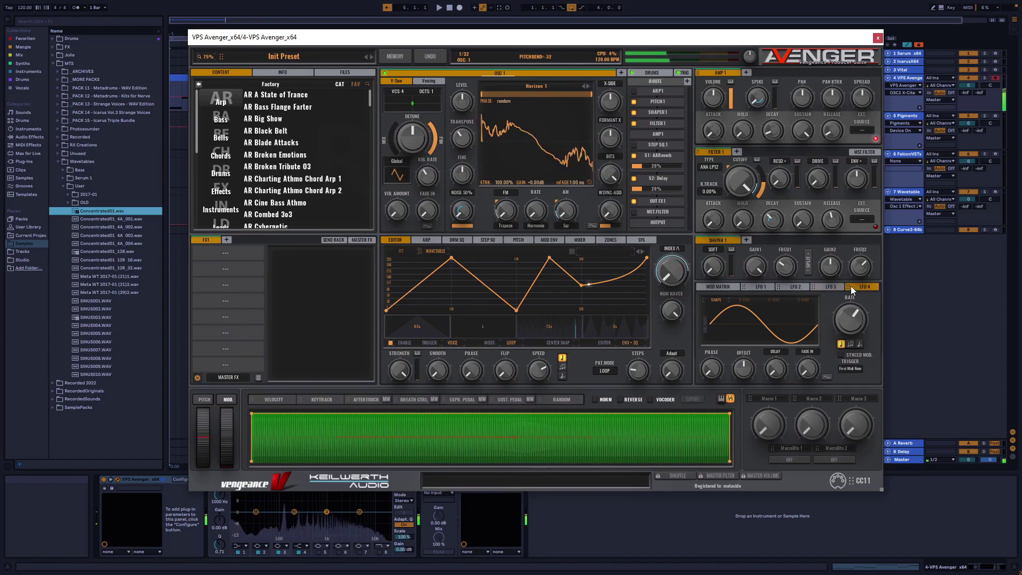
scroll(853, 293, up, 2)
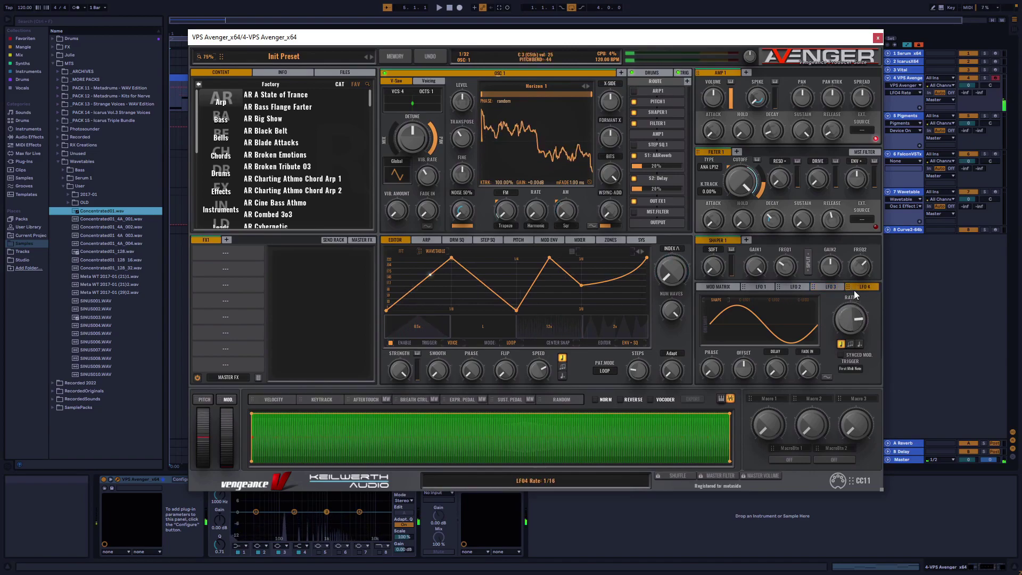
drag(858, 286, 611, 101)
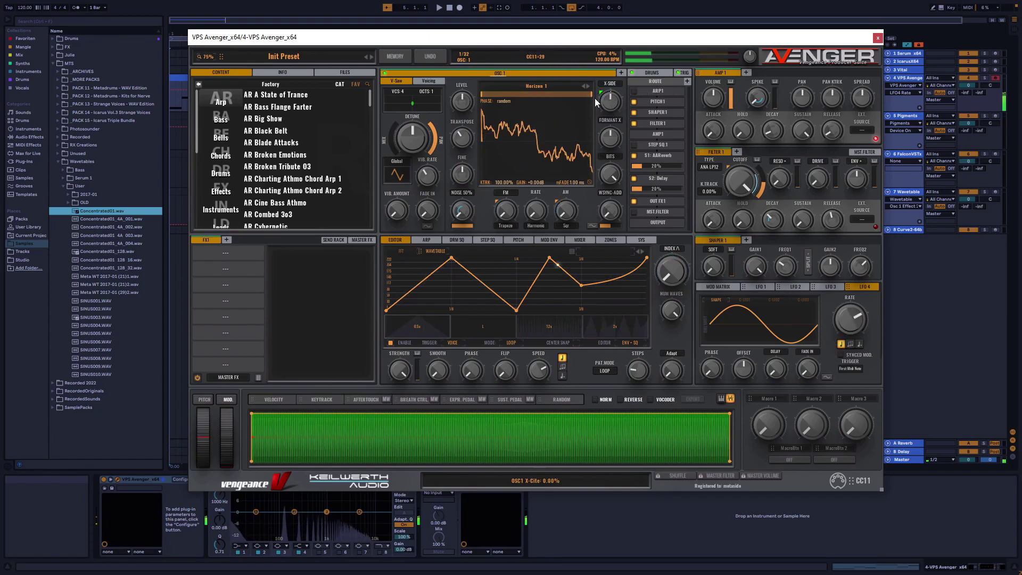
drag(842, 310, 841, 388)
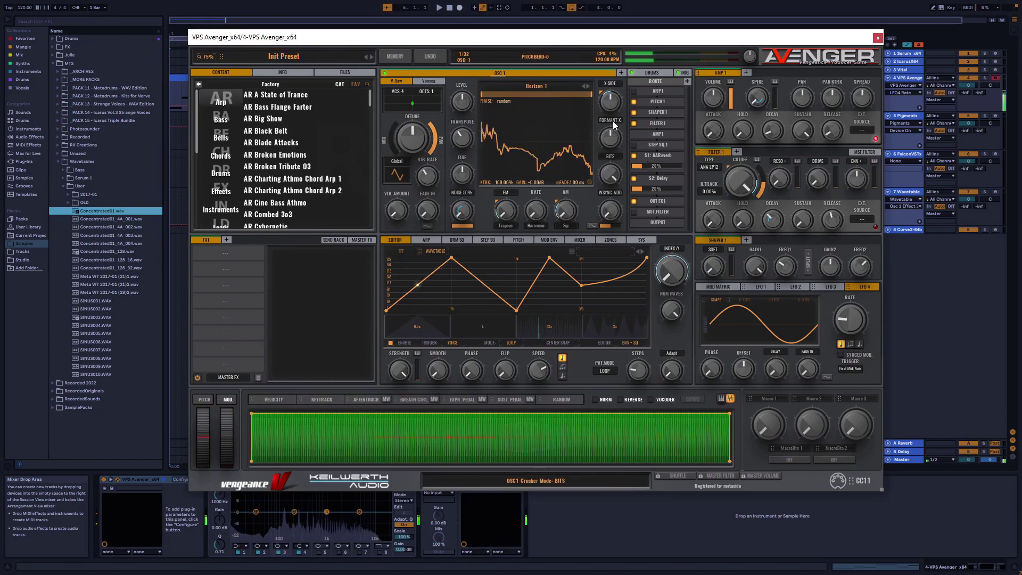
- Switch OSC 1's X-Cite mode to Mid and lower the amount to about -43%
click(609, 85)
click(616, 99)
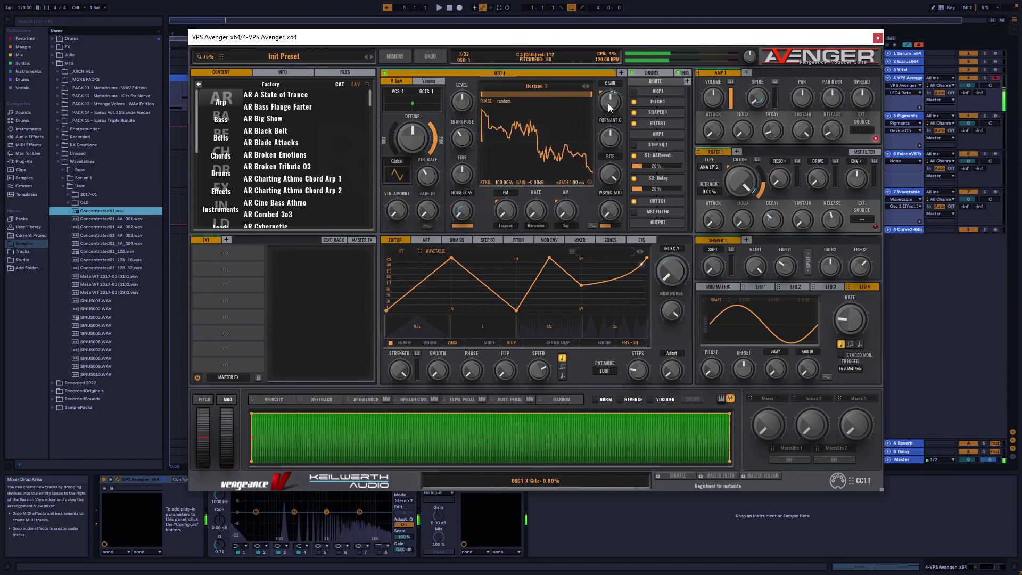
mouse_move(609, 104)
mouse_down()
mouse_move(621, 64)
mouse_move(606, 124)
mouse_up()
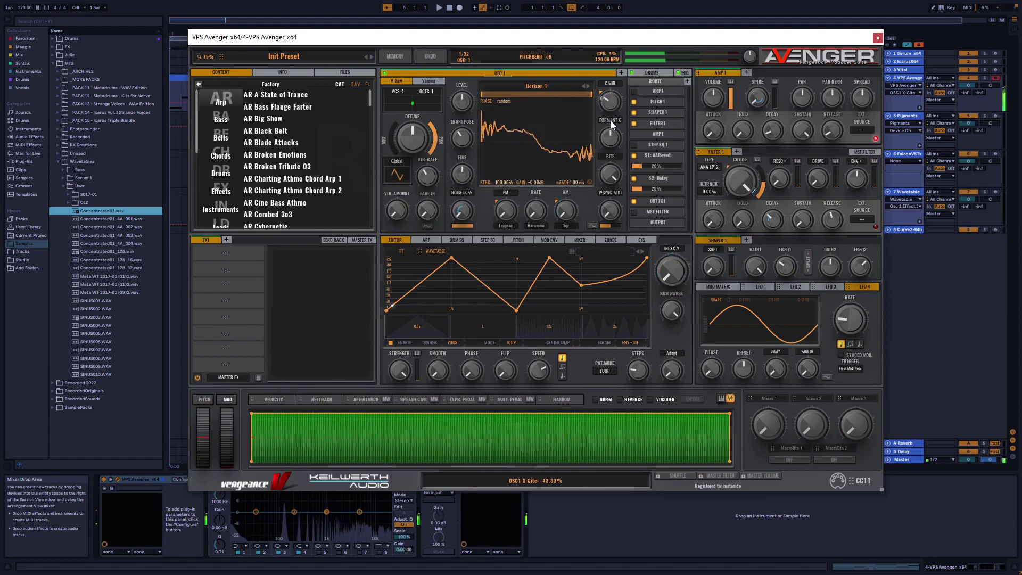
- Compare OSC 1's X-Cite Side and Mid modes while sweeping the amount, ending on Mid at -42.67%
click(612, 84)
click(622, 96)
drag(621, 95, 600, 152)
click(610, 84)
click(616, 99)
mouse_move(614, 104)
mouse_down()
mouse_move(599, 161)
mouse_move(618, 63)
mouse_move(613, 111)
mouse_move(606, 102)
mouse_up()
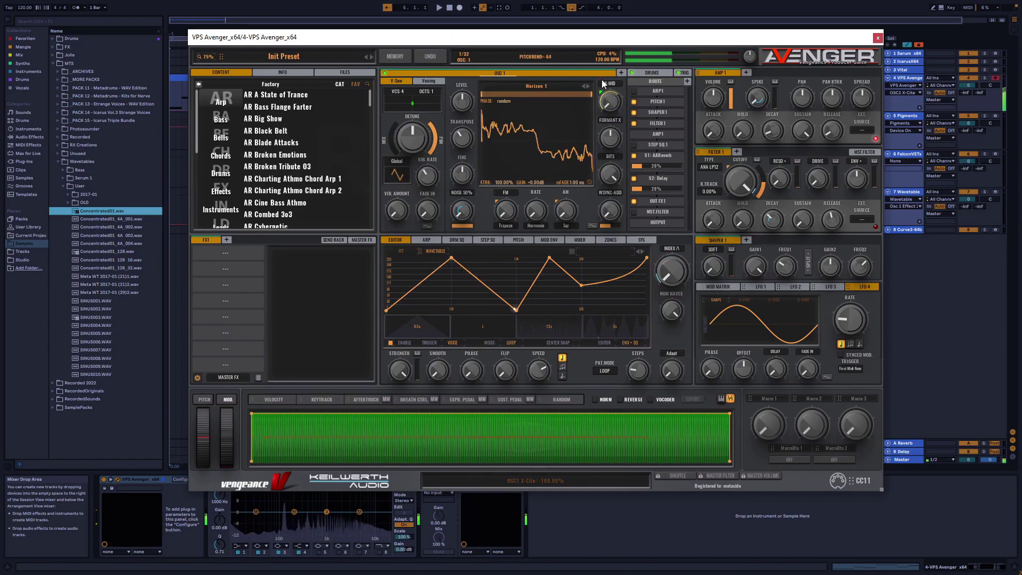
drag(601, 93, 617, 87)
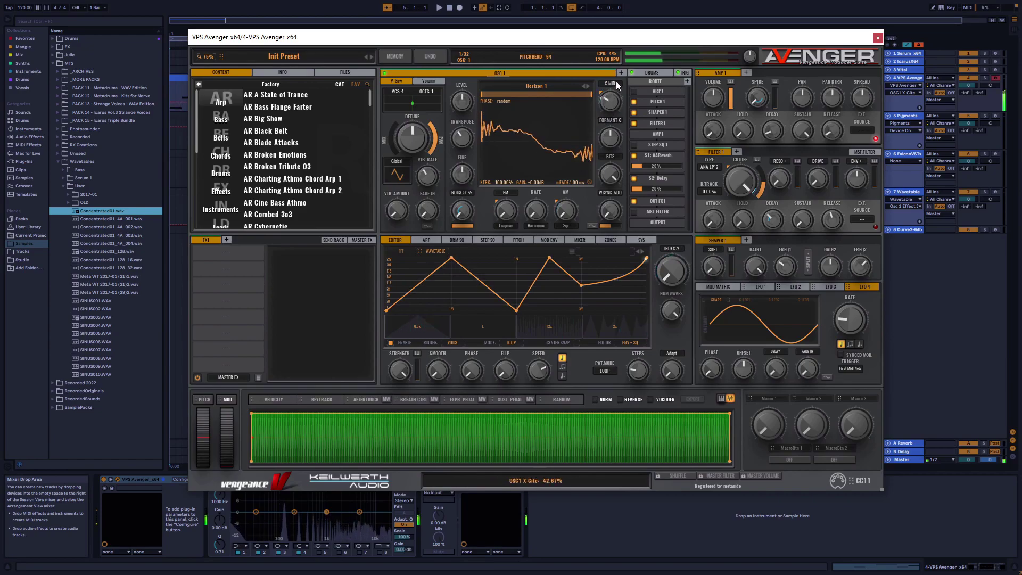
- Set OSC 1's formant mode to Formant-Fade and modulate the formant amount with LFO 1
click(607, 130)
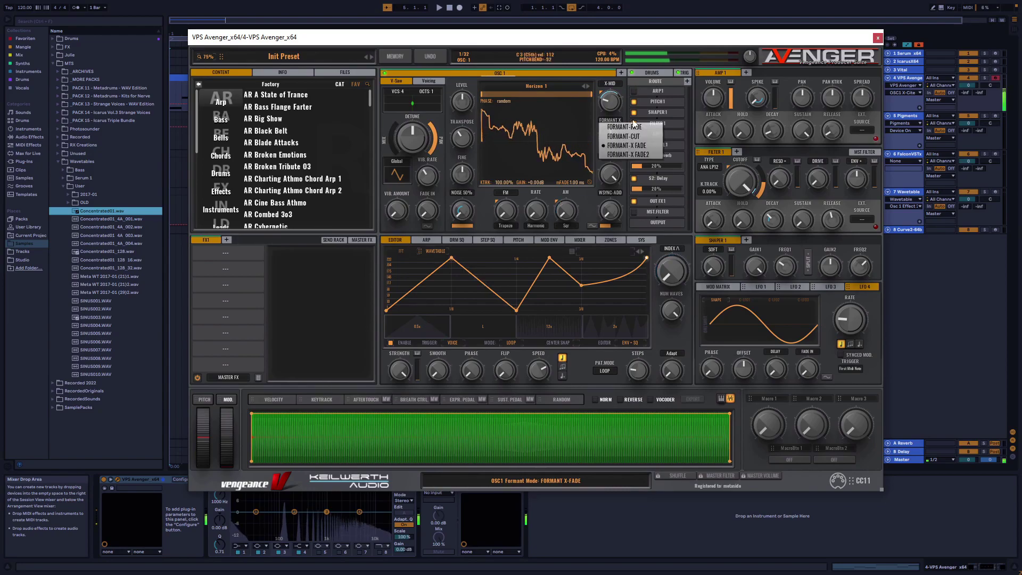
click(624, 128)
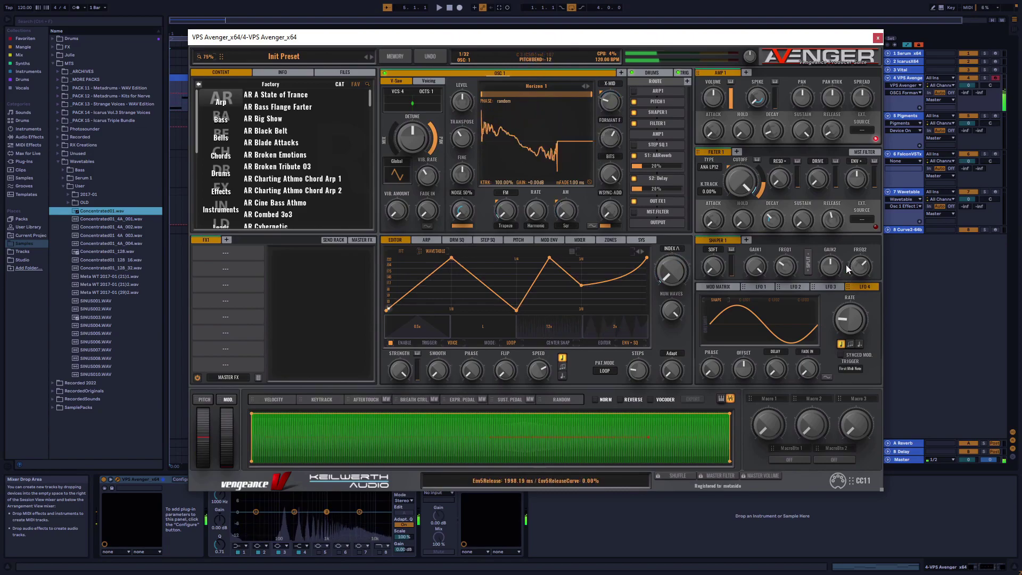
drag(744, 286, 612, 175)
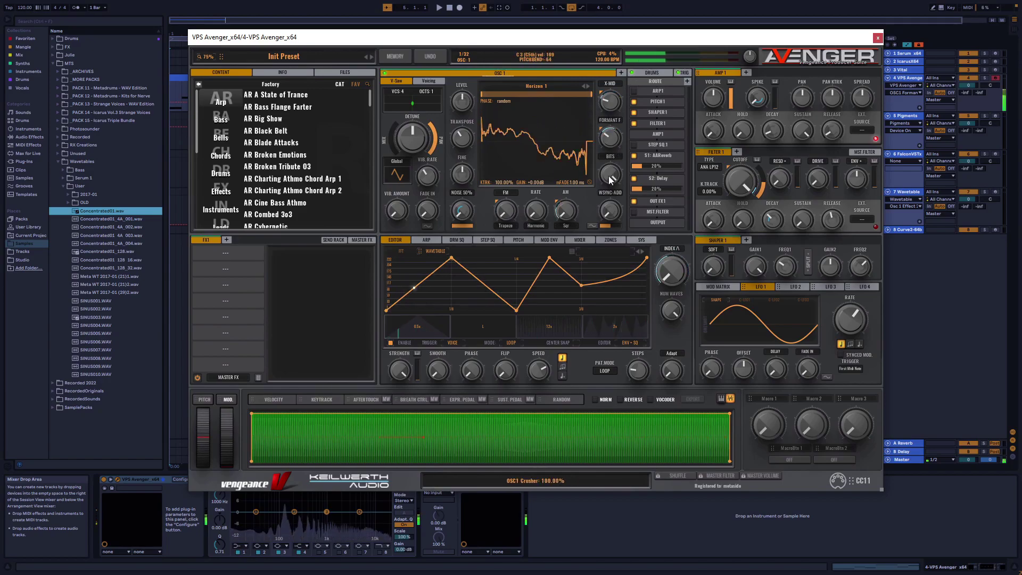
- Keep OSC 1's crusher in Bits mode, modulate its amount with LFO 2, and remove the modulation from Filter 1's cutoff
click(610, 157)
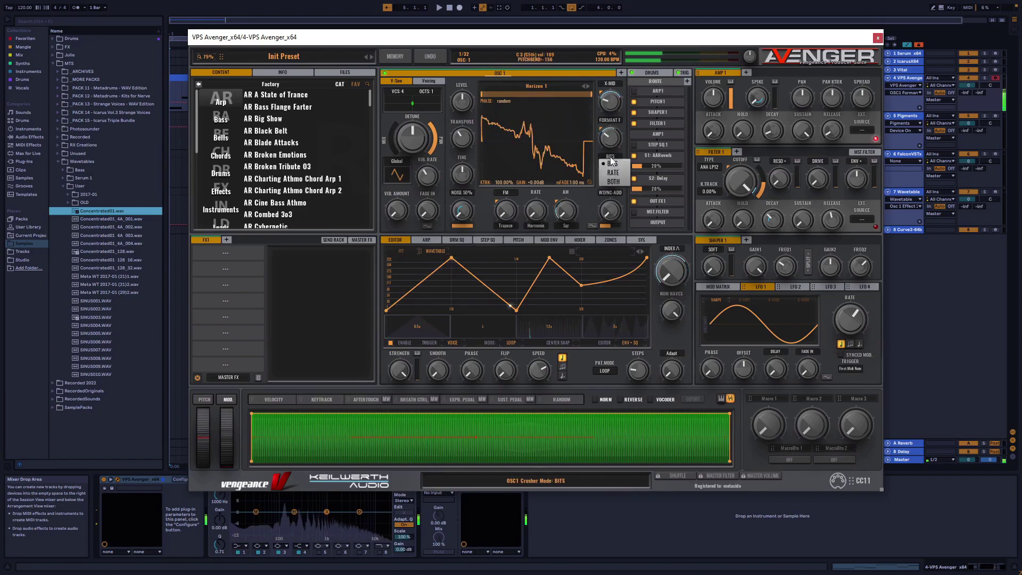
click(612, 163)
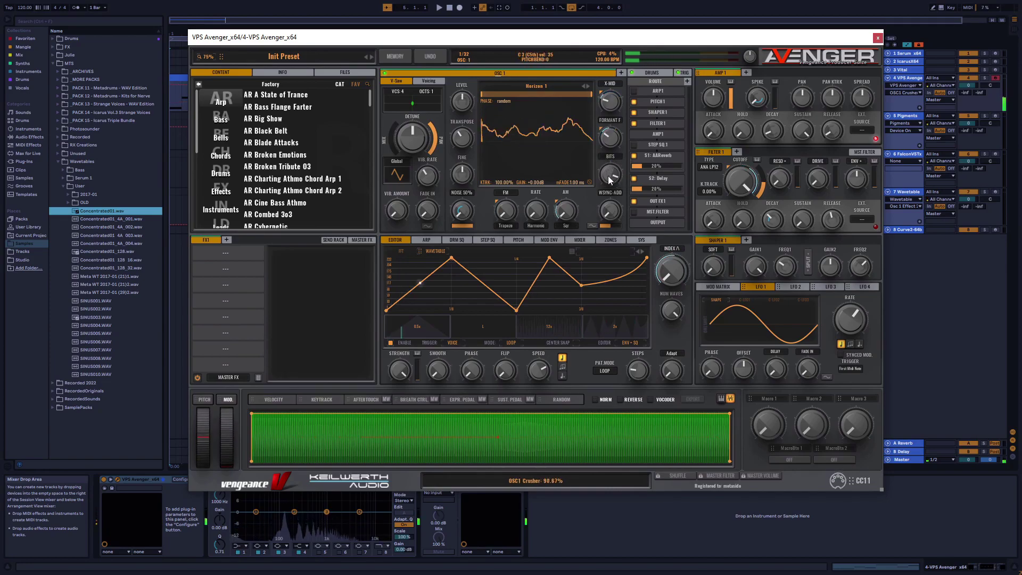
drag(610, 180, 613, 222)
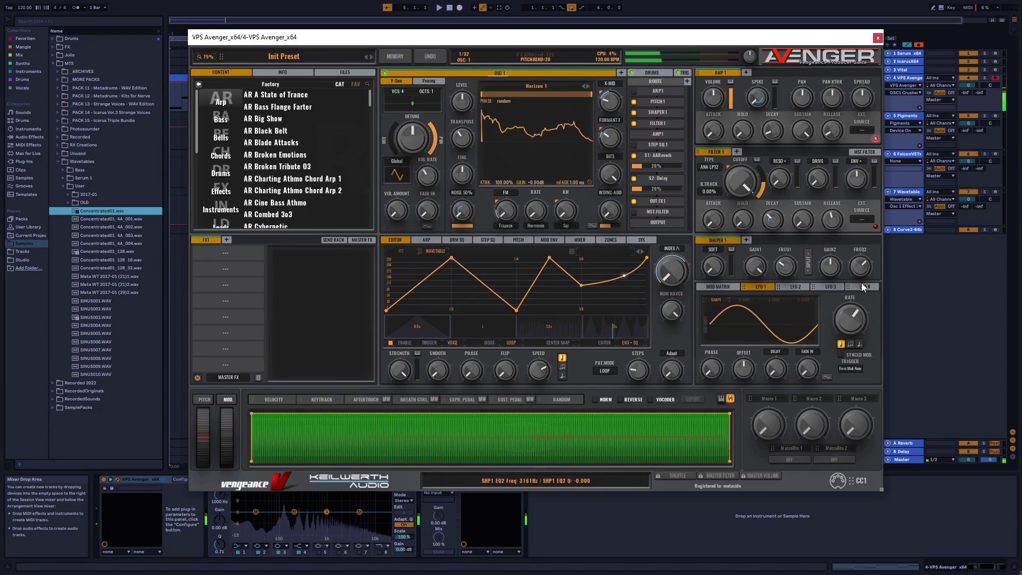
click(793, 286)
drag(790, 286, 609, 173)
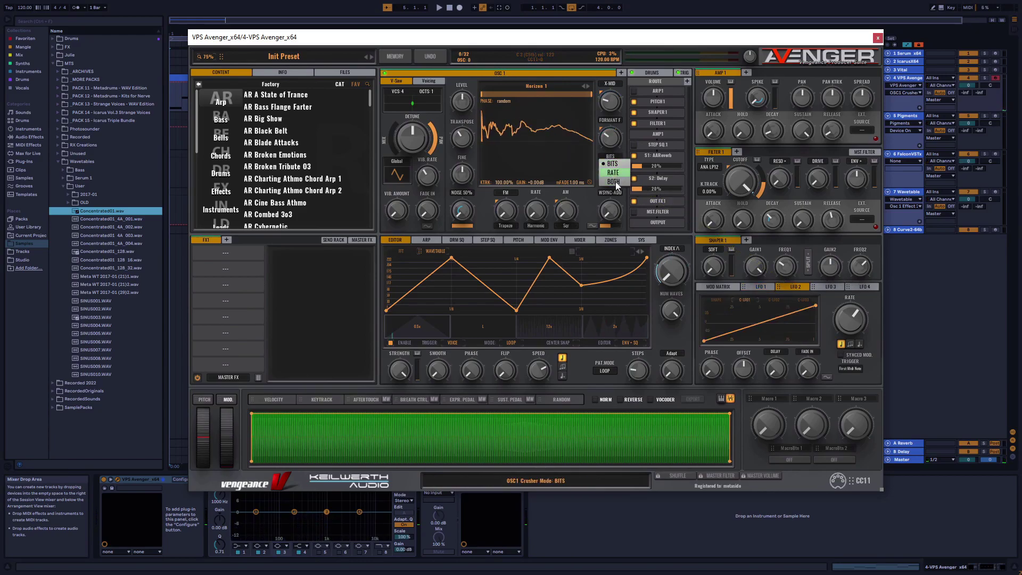
click(627, 151)
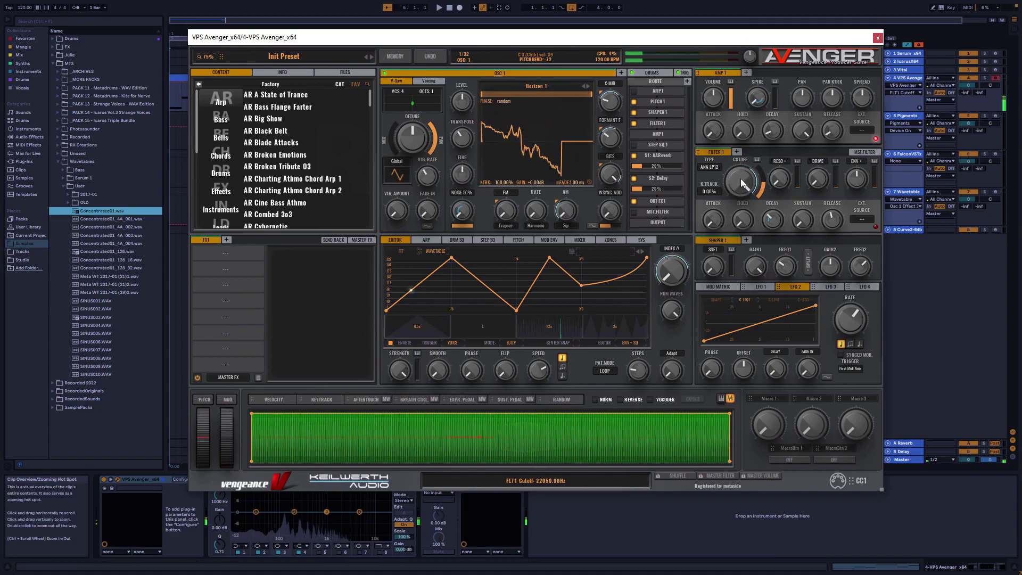
mouse_move(765, 182)
mouse_down()
mouse_move(761, 194)
mouse_move(750, 189)
mouse_move(759, 200)
mouse_up()
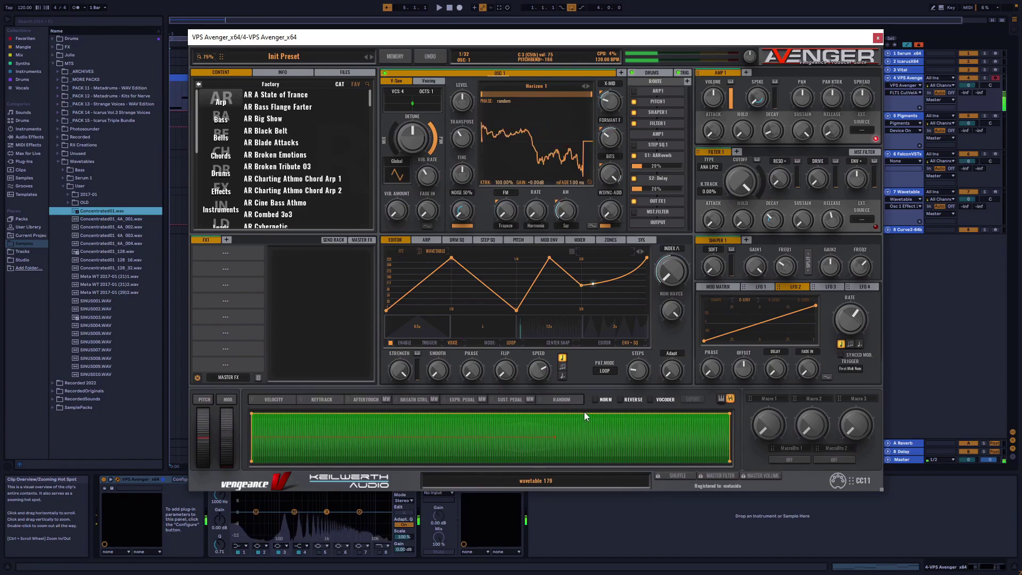
- Sweep OSC 1's sync amount in Windowed Sync Add and Sync Pure modes, ending on Sync Add
click(830, 286)
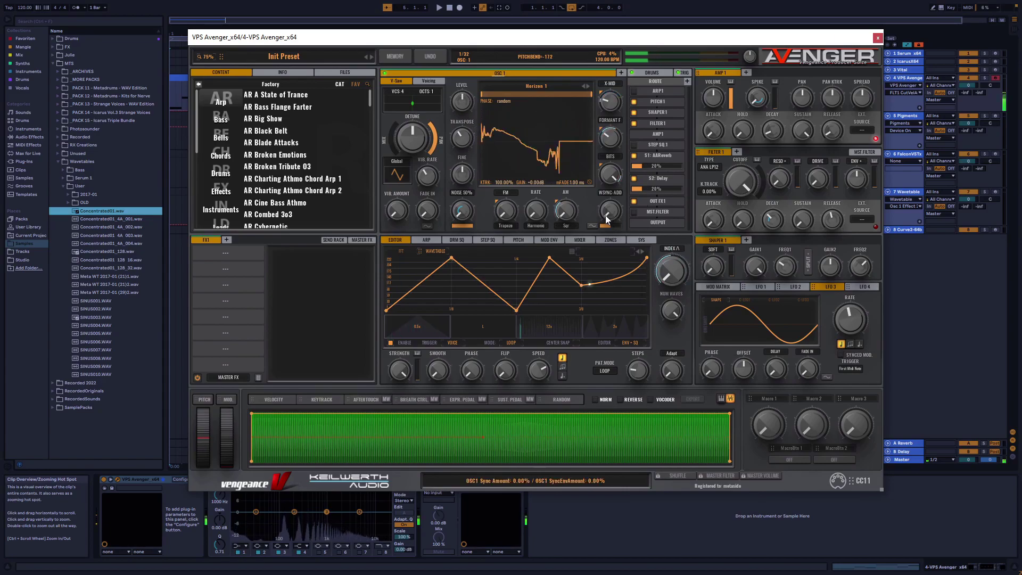
mouse_move(612, 215)
mouse_down()
mouse_move(612, 207)
mouse_move(608, 226)
mouse_move(614, 192)
mouse_move(605, 217)
mouse_move(610, 201)
mouse_up()
click(609, 194)
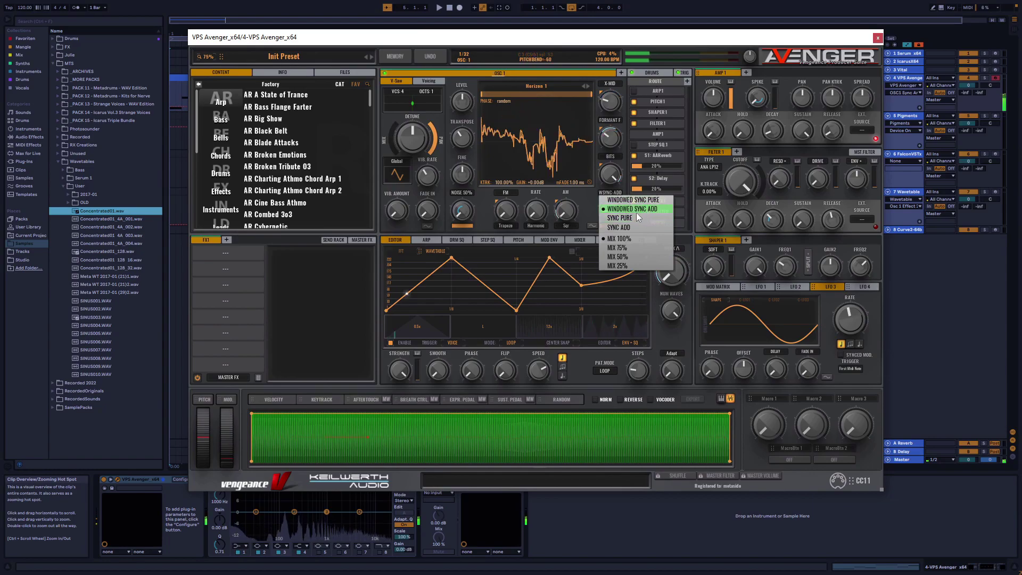
click(622, 218)
drag(610, 212, 609, 227)
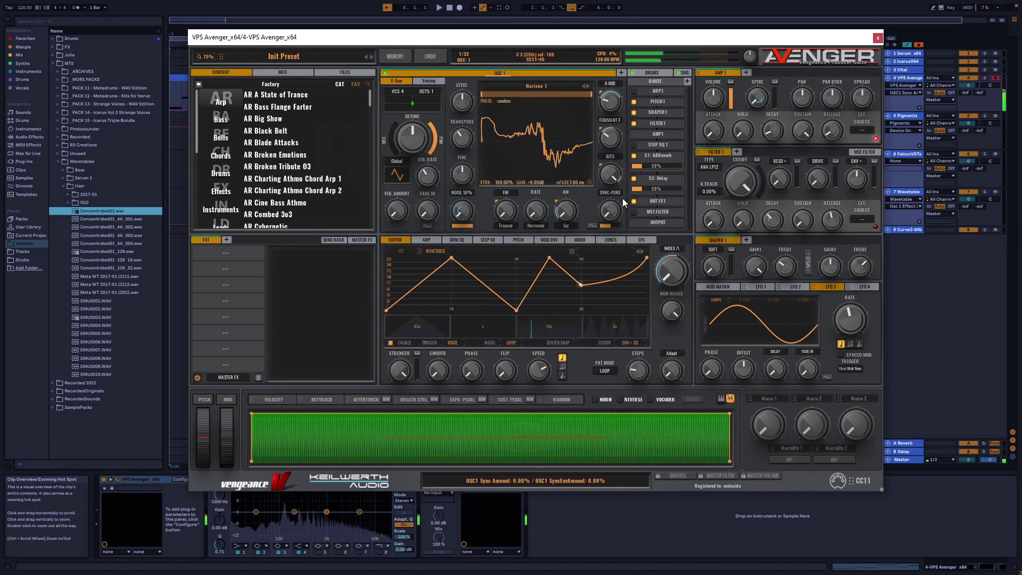
click(609, 193)
click(612, 210)
mouse_move(611, 210)
mouse_down()
mouse_move(619, 168)
mouse_move(612, 196)
mouse_up()
- Assign Mod Env 1 to OSC 1's sync and reshape it to rise from 0% to 100% at 1000 ms, deleting the leftover 0% point
click(548, 239)
drag(411, 251, 609, 212)
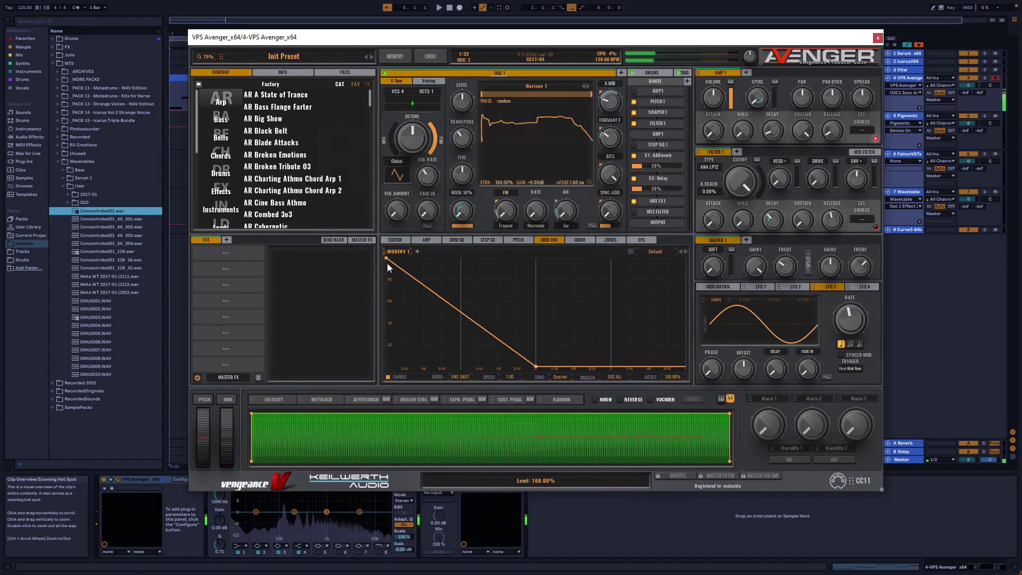
drag(385, 257, 387, 382)
drag(535, 369, 546, 242)
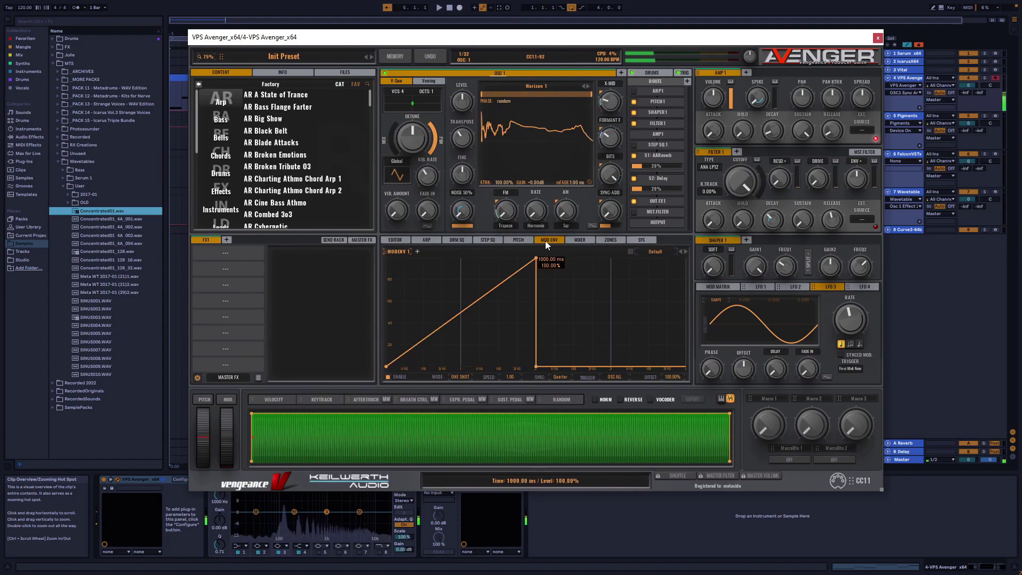
right_click(535, 366)
click(553, 375)
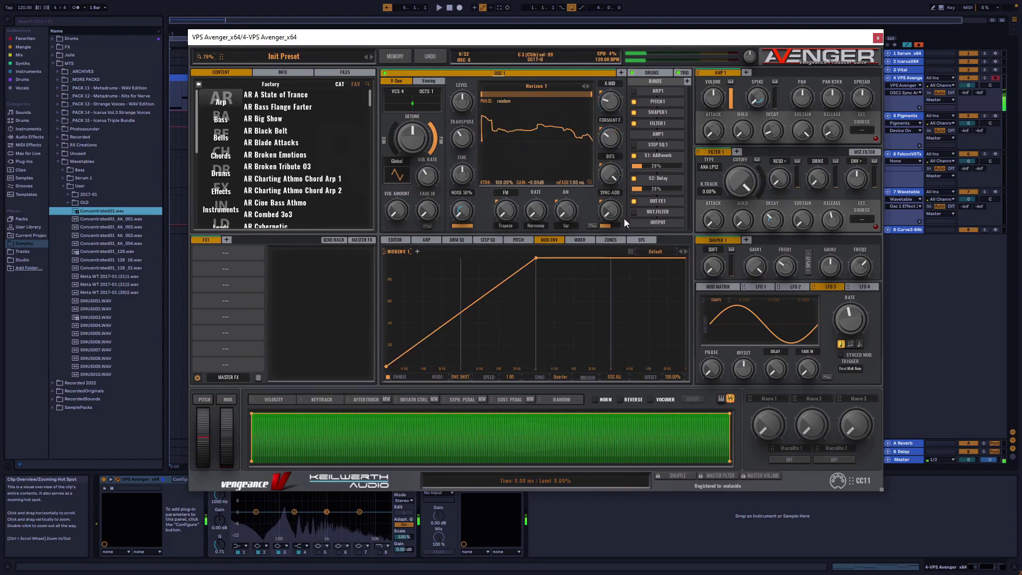
- Set OSC 1's sync amount to 17.33% and give Mod Env 1 a curved rise followed by a new end point at 0%
mouse_move(605, 212)
mouse_down()
mouse_move(610, 190)
mouse_move(610, 202)
mouse_up()
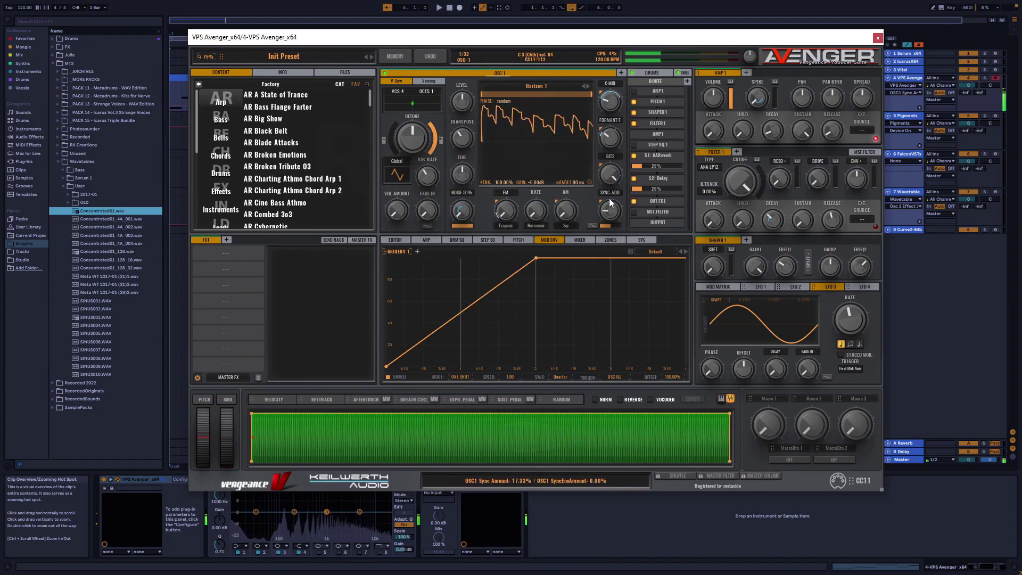
drag(490, 290, 487, 327)
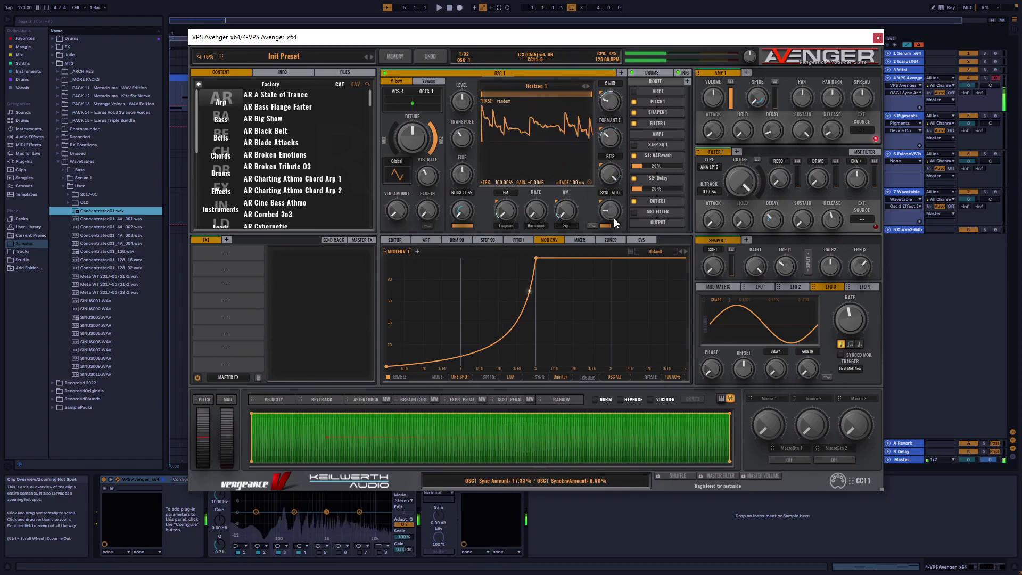
right_click(680, 257)
click(673, 258)
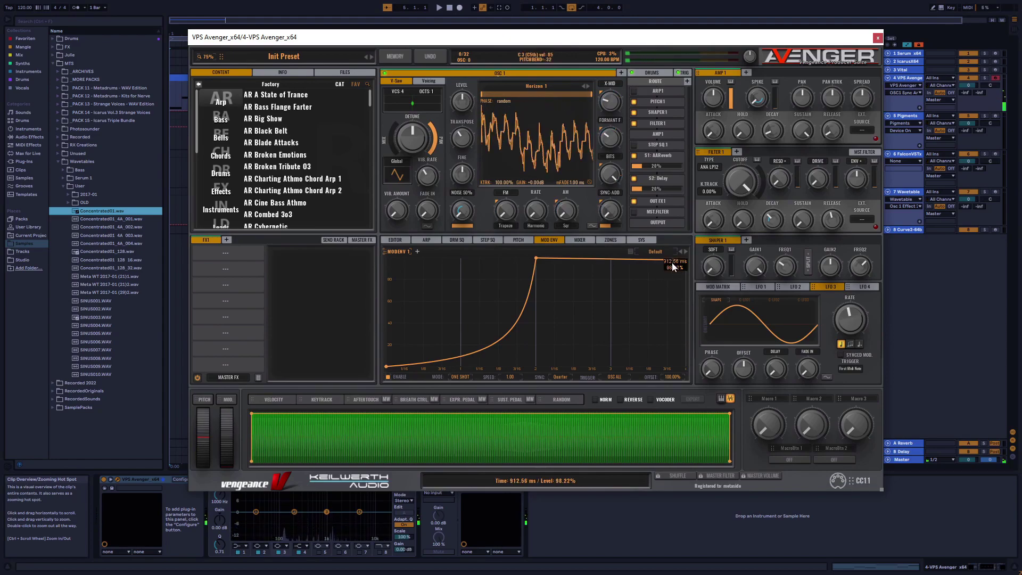
drag(673, 259, 701, 387)
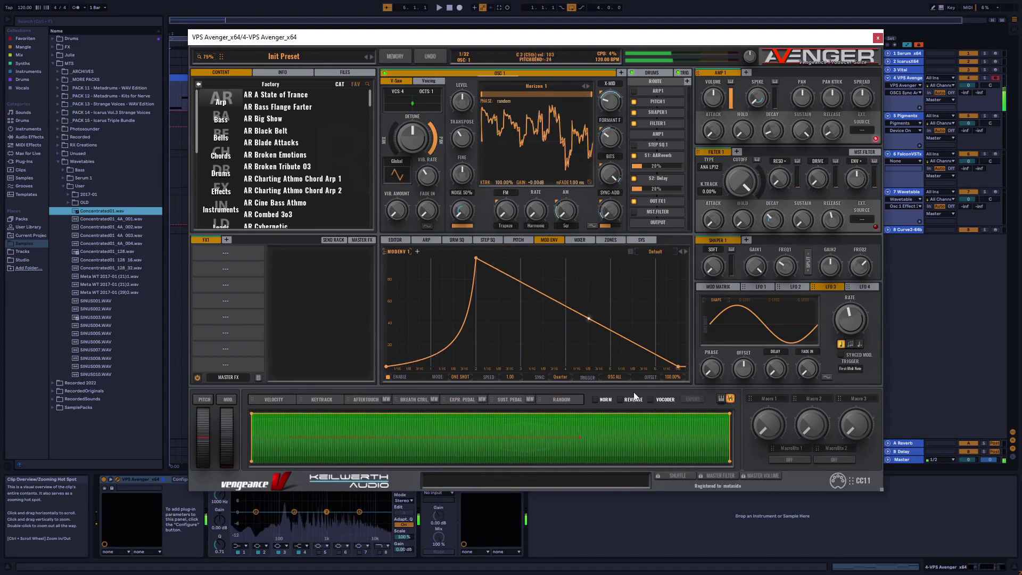
- Set Mod Env 1's mode to Loop and move its end point earlier to shorten the fall
click(460, 377)
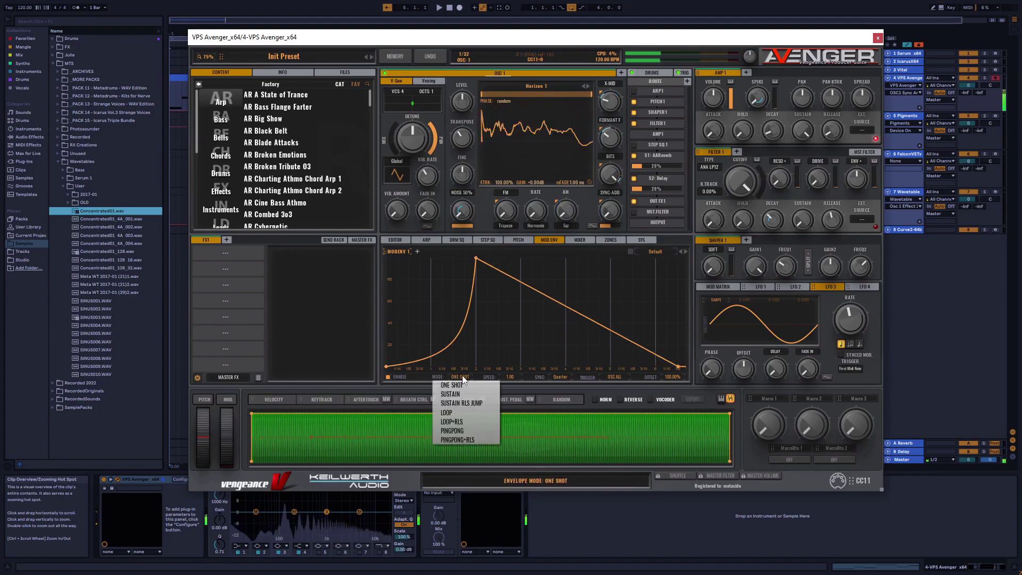
click(451, 410)
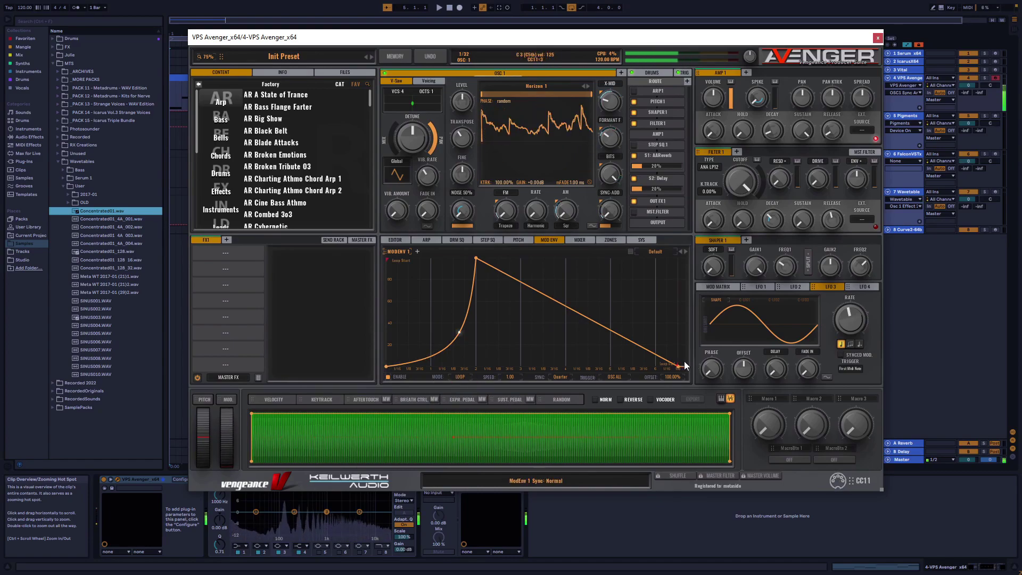
drag(678, 368, 567, 378)
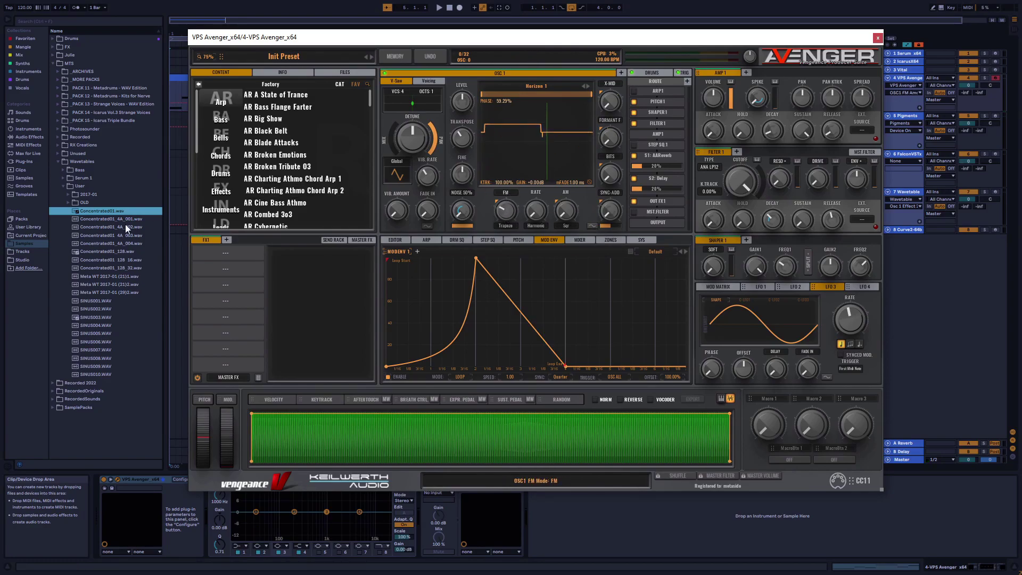
- Switch to the Pigments track to view its Concentrated01 wavetable engine, and return to the VPS Avenger track
key(Down)
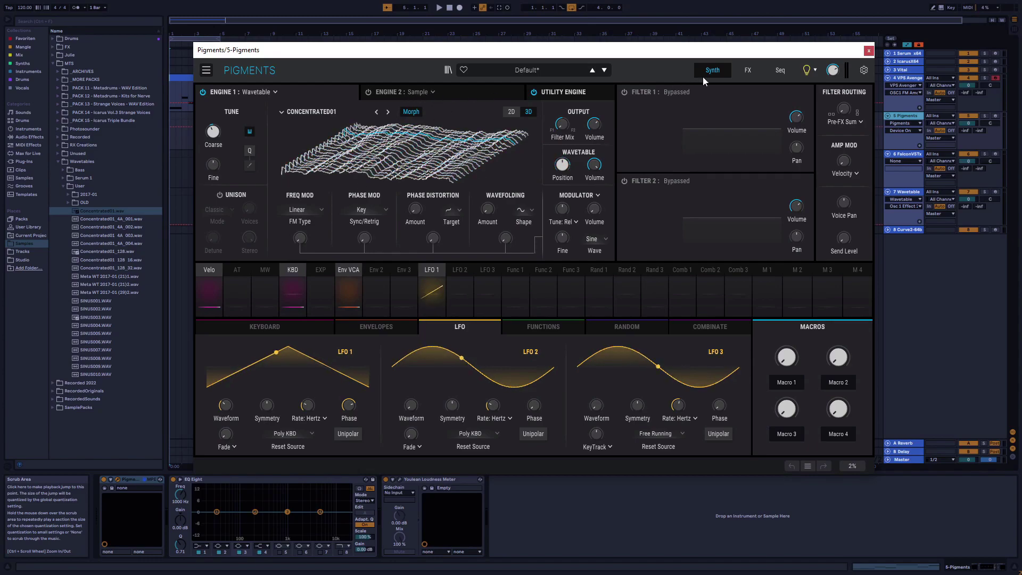
click(908, 77)
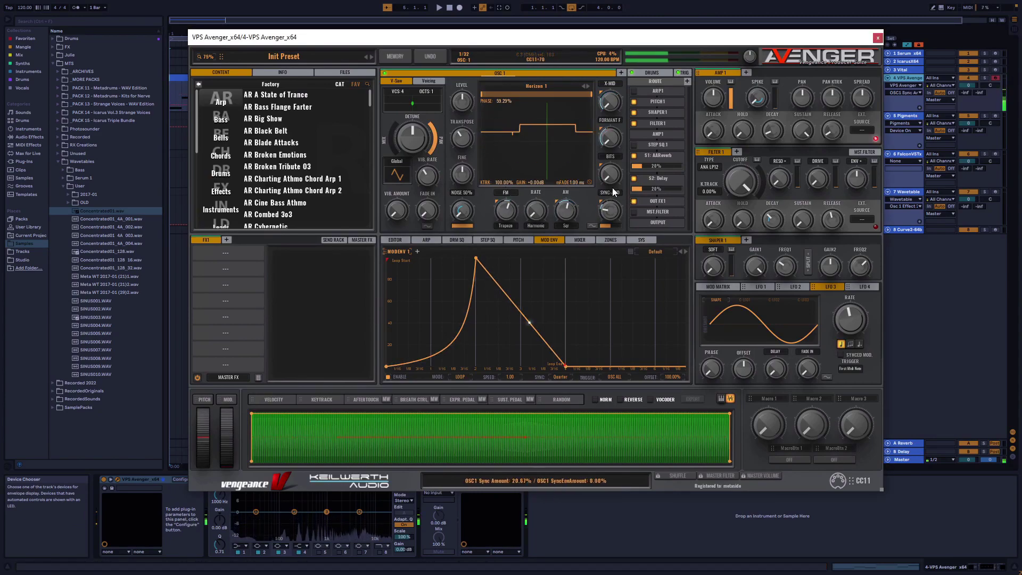
- Nudge OSC 1's formant amount and review the settings of LFO 1 through LFO 4
mouse_move(621, 122)
mouse_down()
mouse_move(607, 88)
mouse_move(619, 53)
mouse_move(619, 148)
mouse_move(621, 119)
mouse_up()
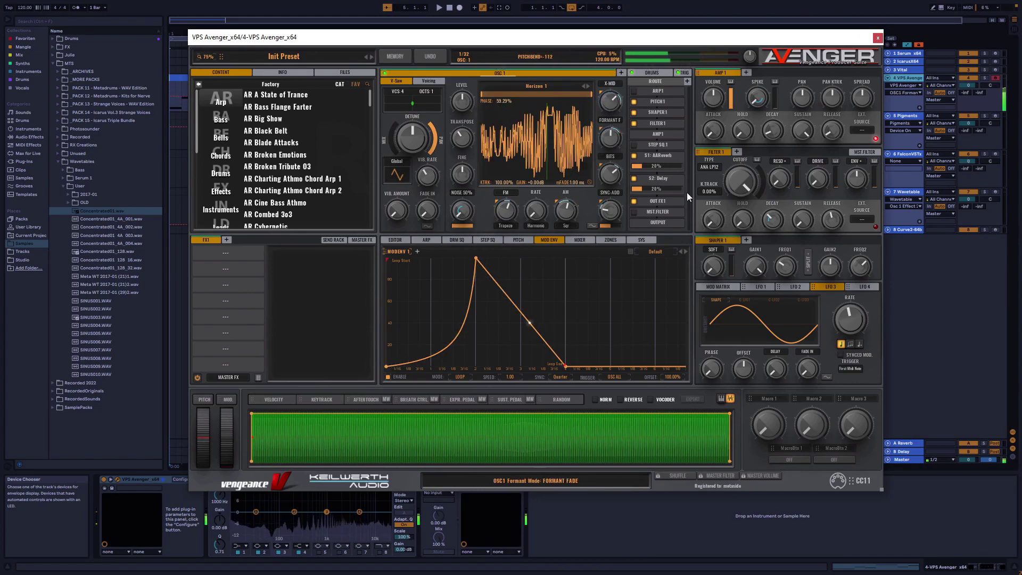
click(759, 286)
click(791, 286)
click(828, 287)
click(867, 287)
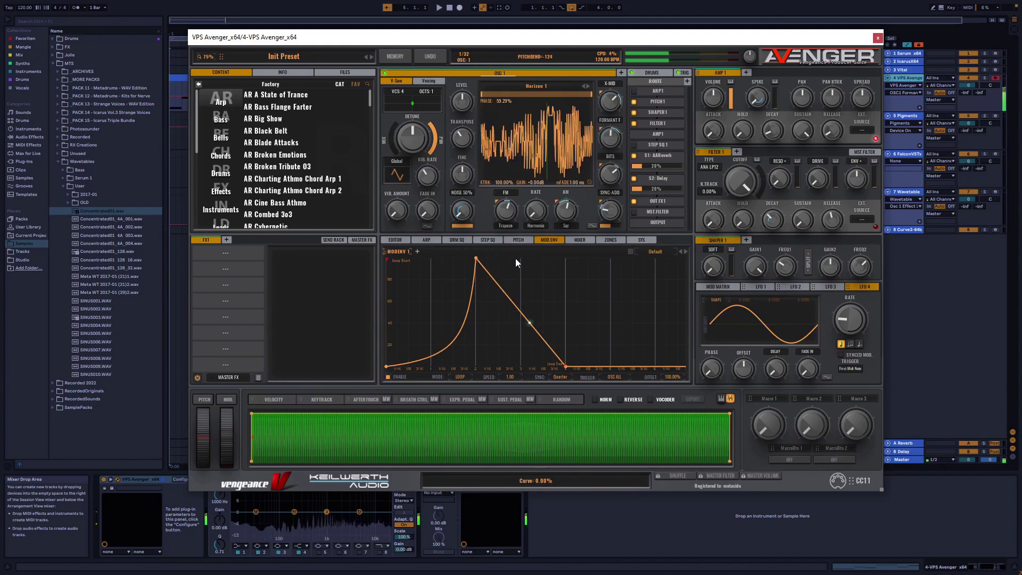
- Sweep OSC 1's formant amount through about -49% and readjust its AM amount
click(601, 220)
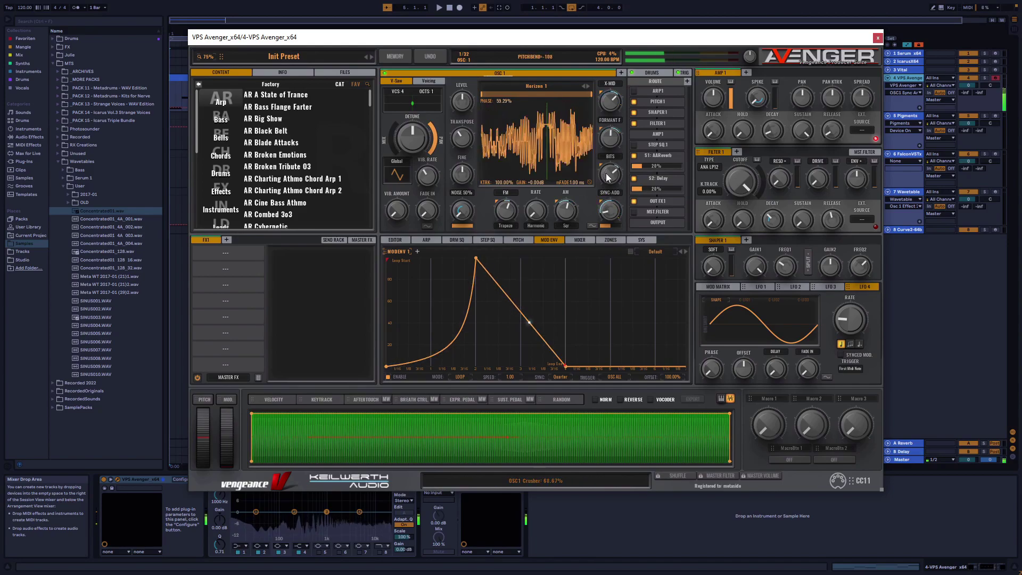
drag(606, 139, 609, 160)
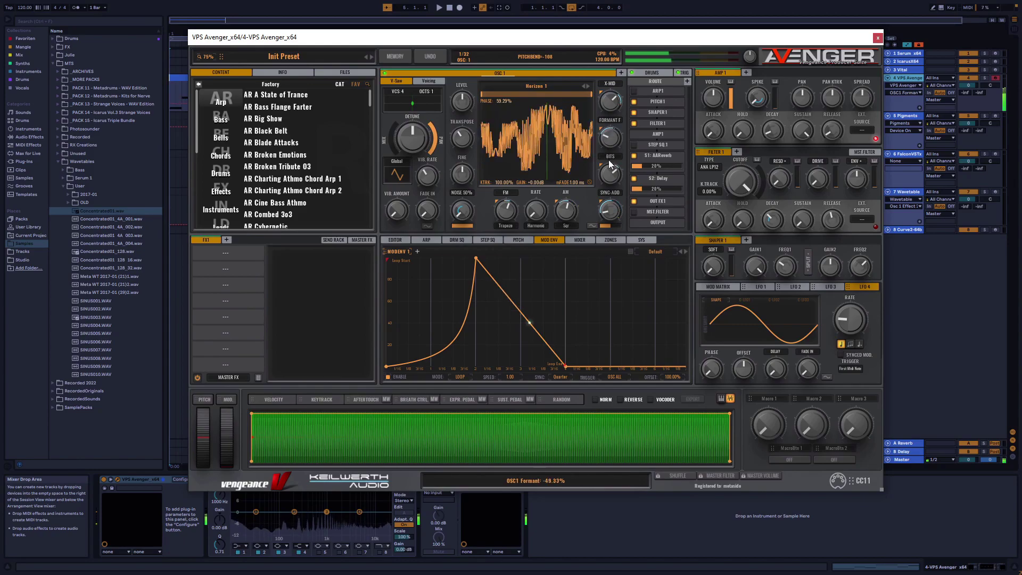
drag(611, 130, 608, 148)
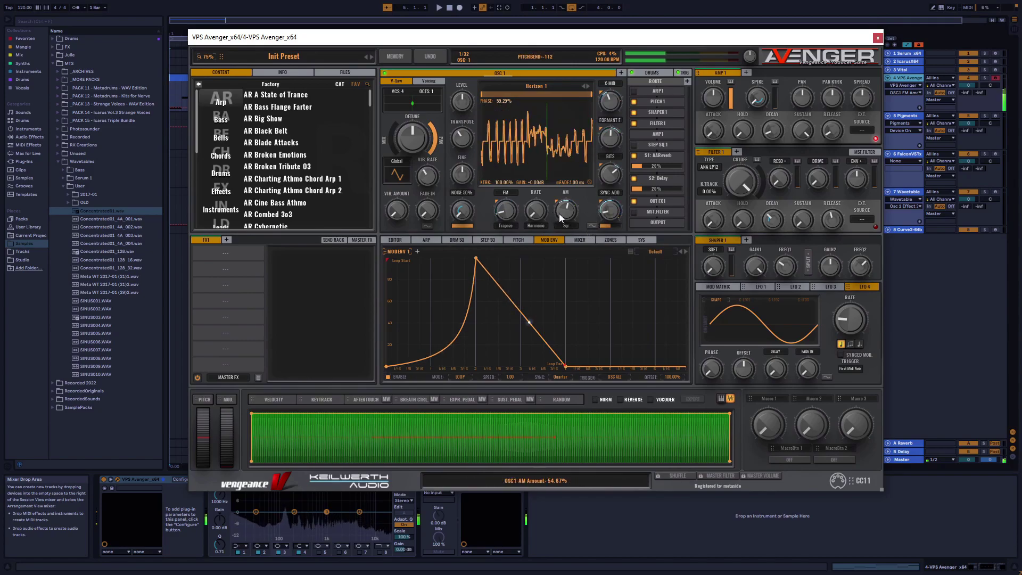
drag(563, 241, 573, 190)
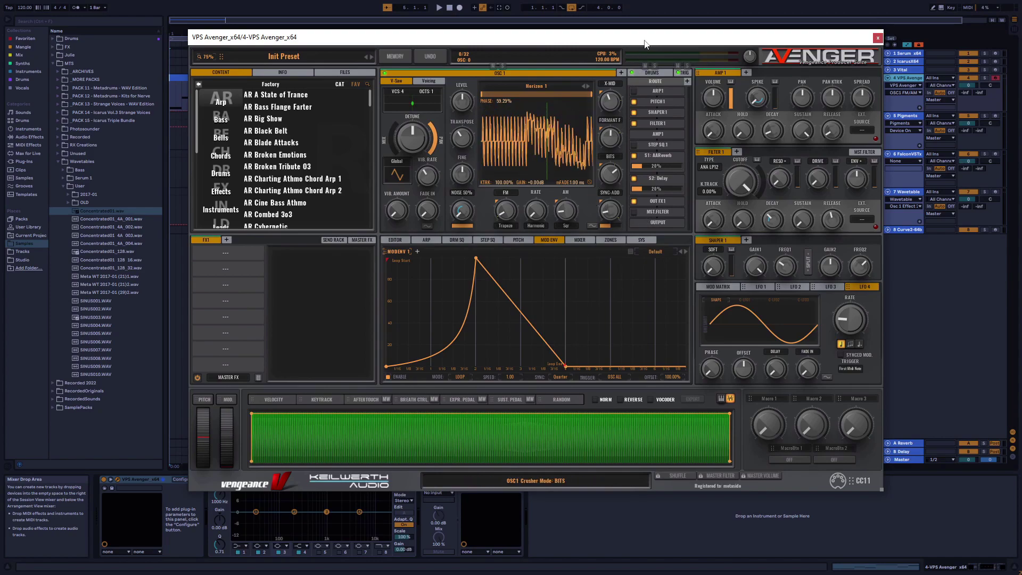
- Examine the AM shapes offered for OSC 1 and compare them with the warp modes of OSC A in Serum
click(592, 226)
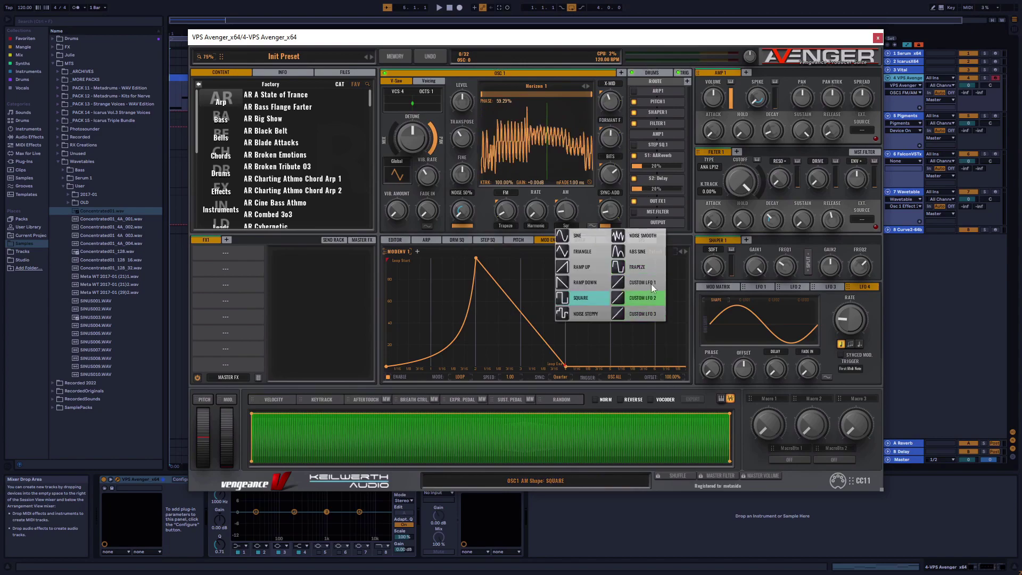
click(582, 192)
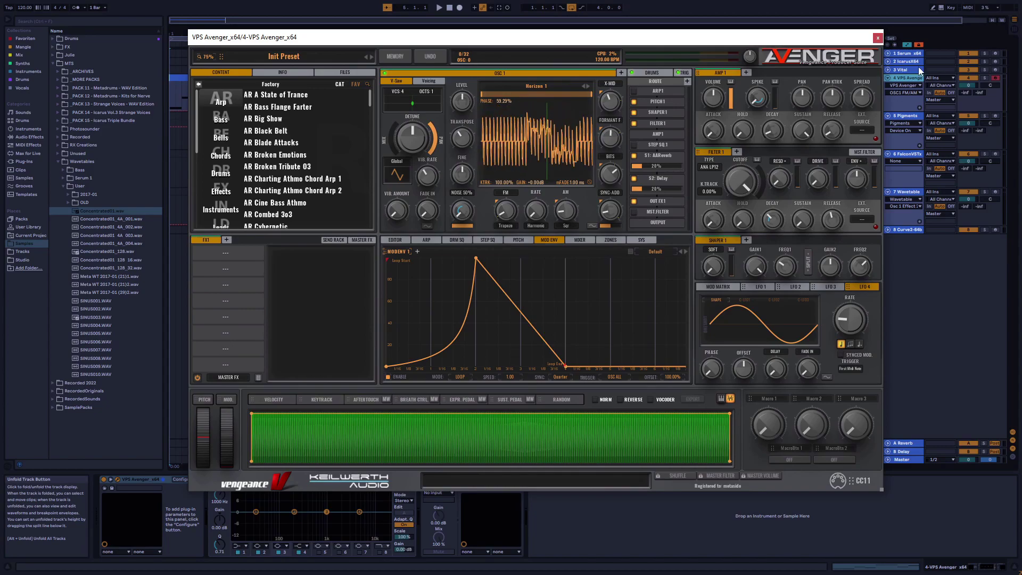
click(905, 54)
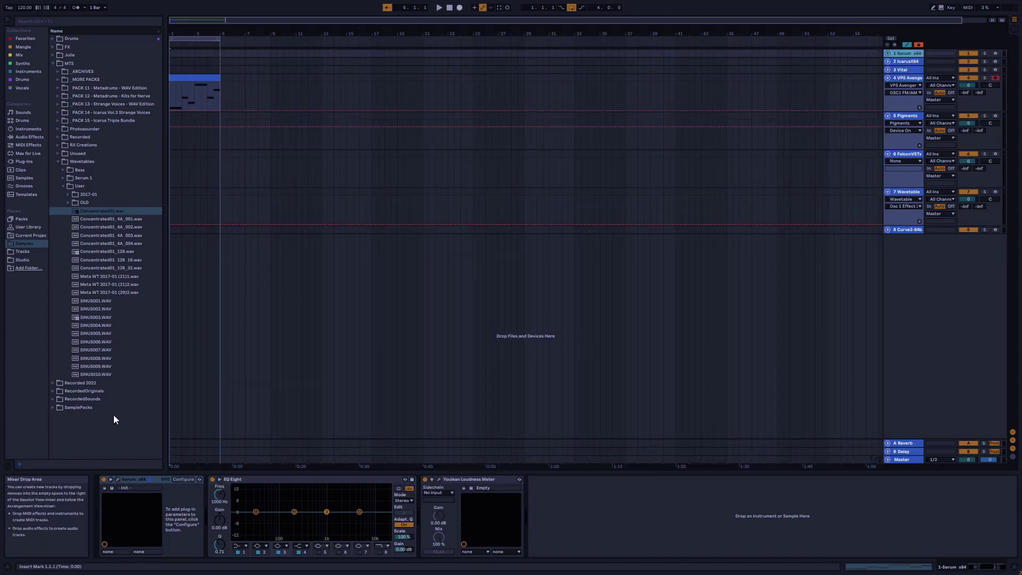
click(118, 480)
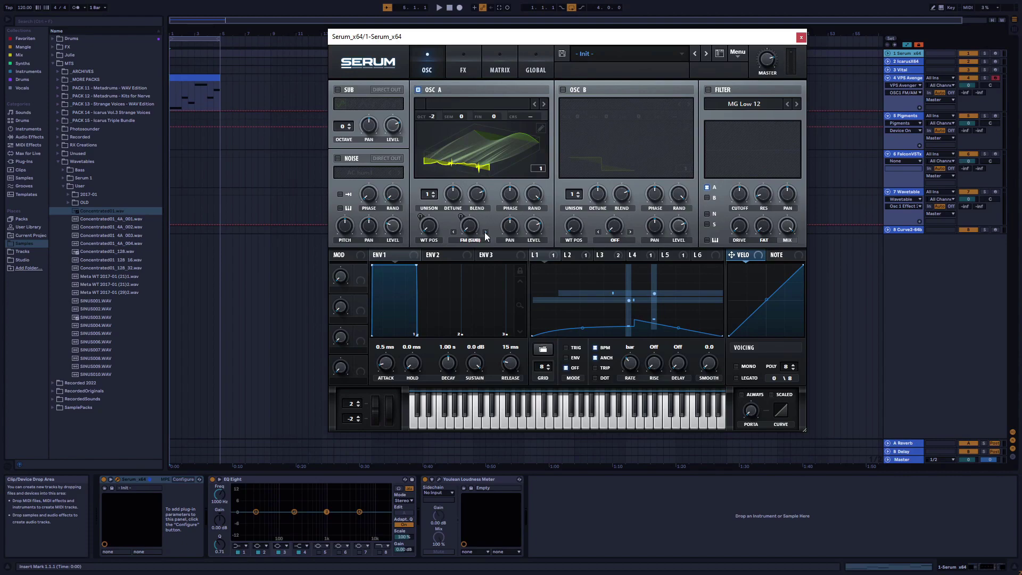
click(466, 239)
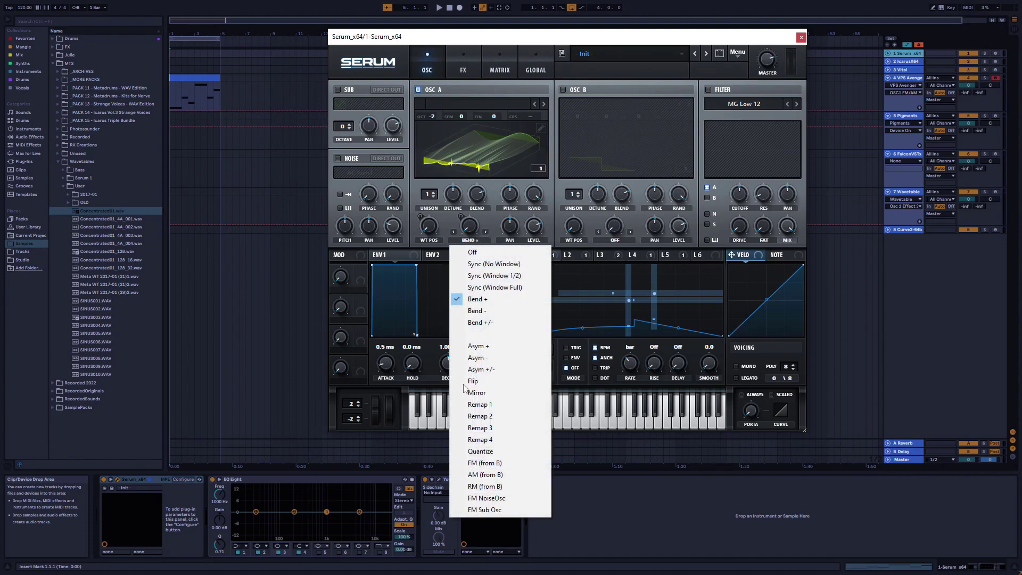
click(490, 211)
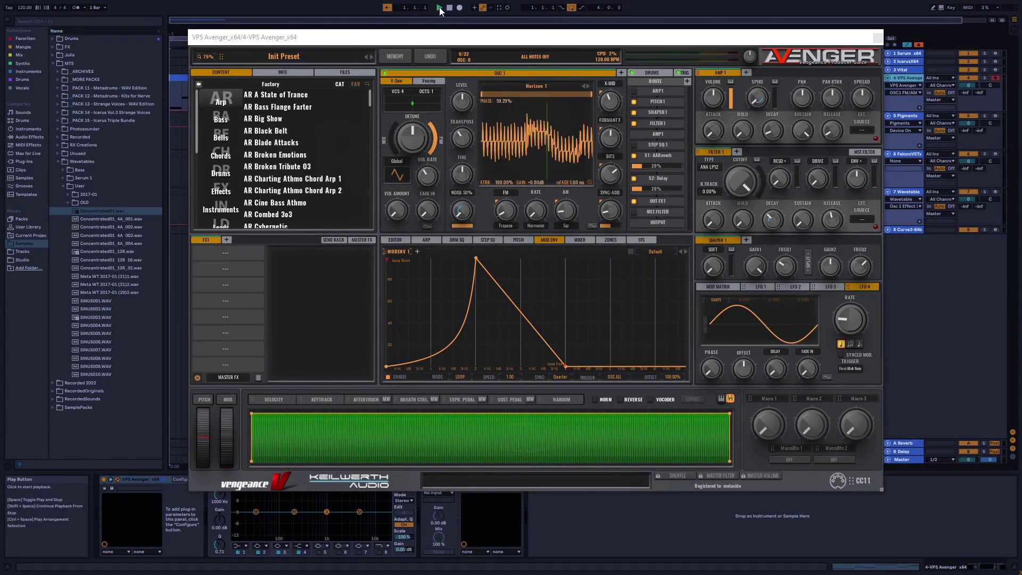
- Start playback, set the second step of OSC 1's wavetable envelope to Normal mode, and raise that step's speed
click(439, 7)
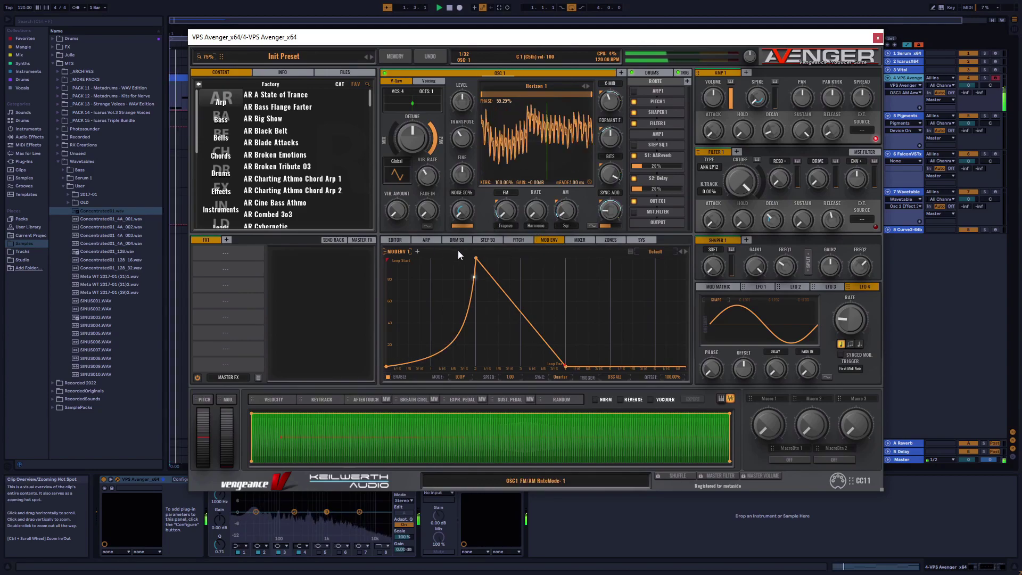
click(400, 242)
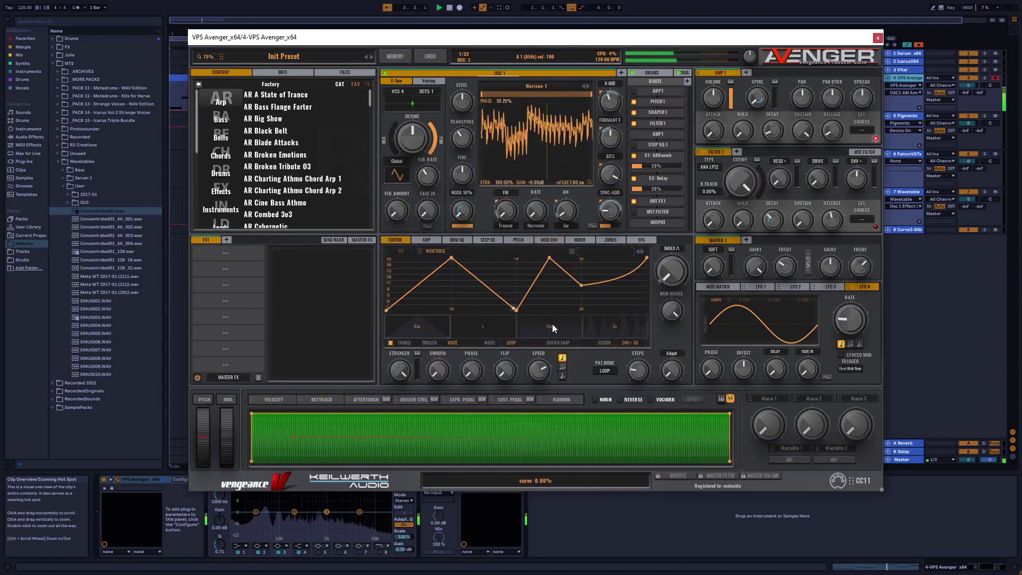
right_click(481, 329)
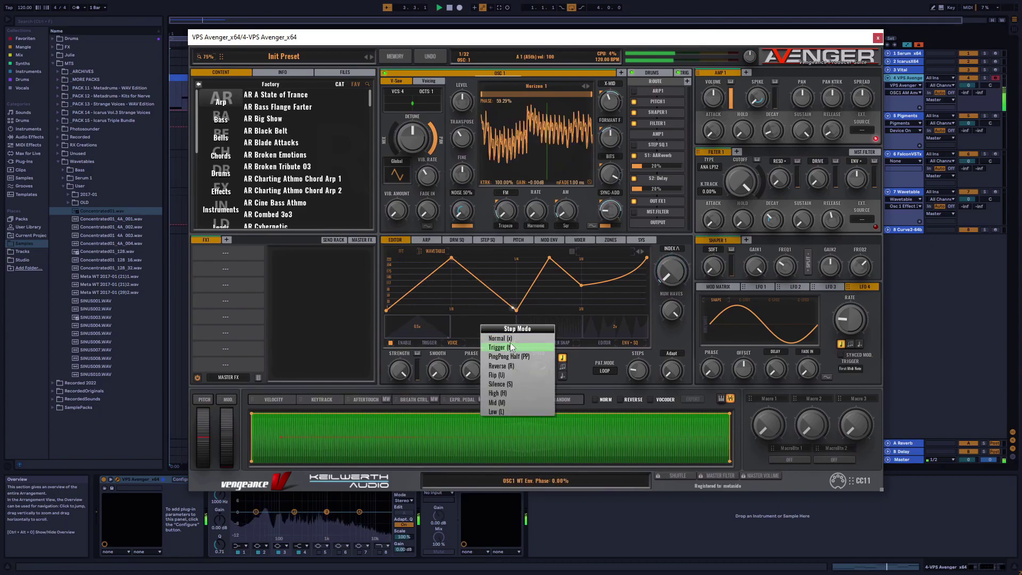
click(486, 337)
drag(489, 326, 505, 286)
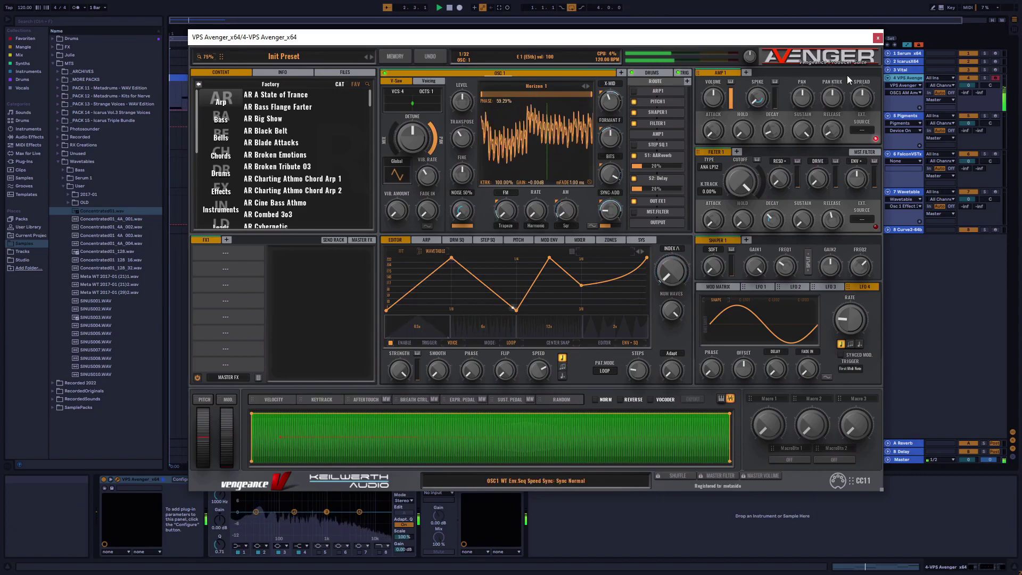
- Look at the Pigments wavetable engine and return to the VPS Avenger synth
click(909, 122)
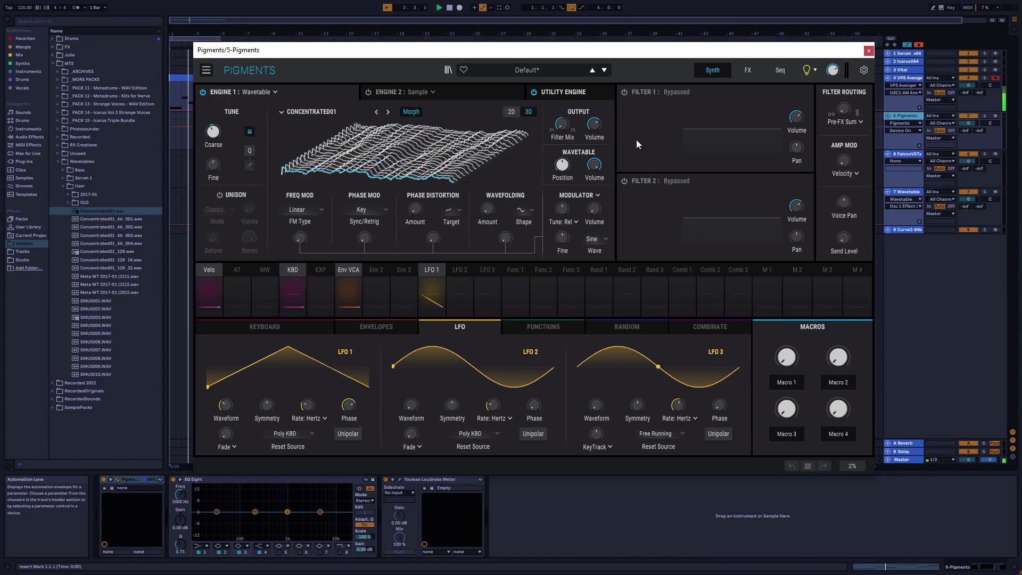
click(868, 51)
click(914, 77)
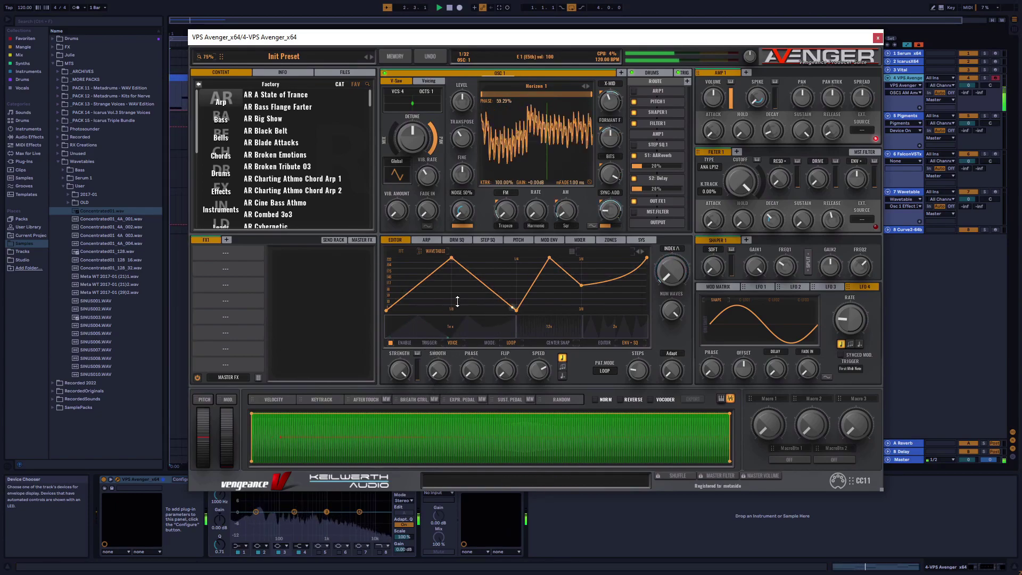
- Reshape OSC 1's wavetable envelope by removing its middle points and moving the remaining peak just past the halfway point
drag(450, 259, 516, 258)
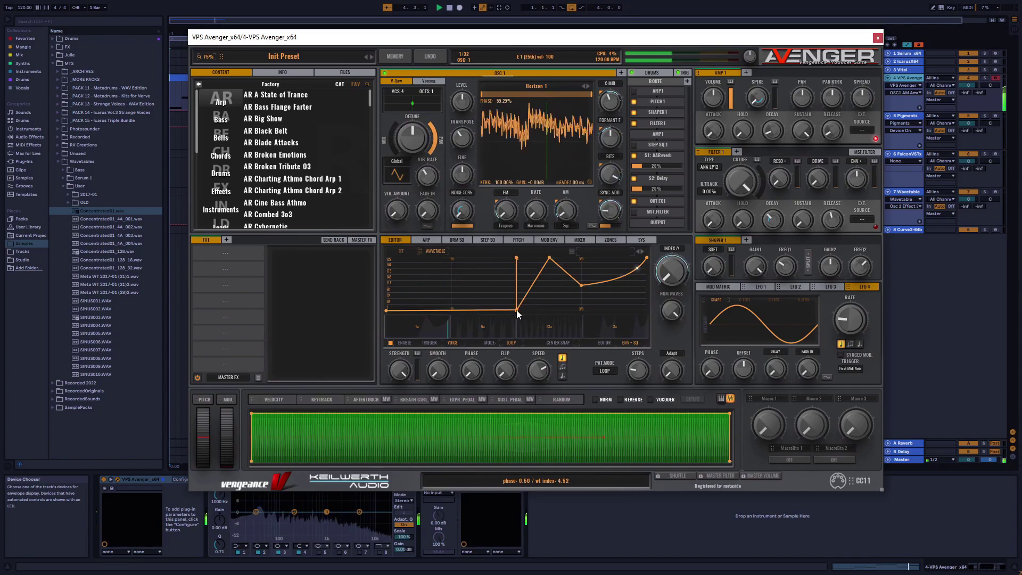
right_click(516, 310)
click(530, 315)
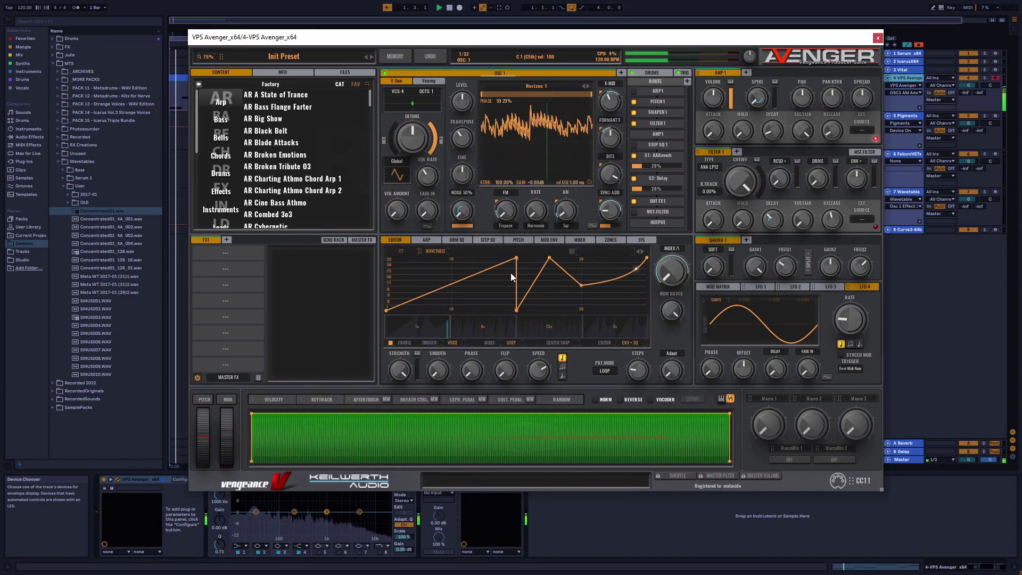
right_click(517, 259)
click(530, 262)
right_click(516, 311)
click(530, 315)
drag(549, 258, 522, 256)
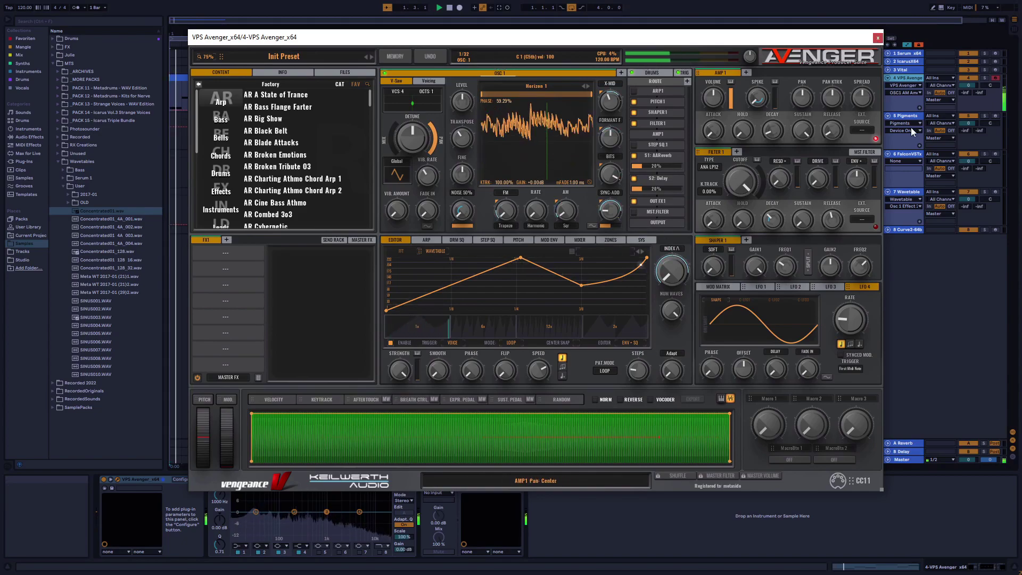
- Move the MIDI clip from the VPS Avenger track to the Pigments track and open the Pigments synth
drag(420, 37, 489, 37)
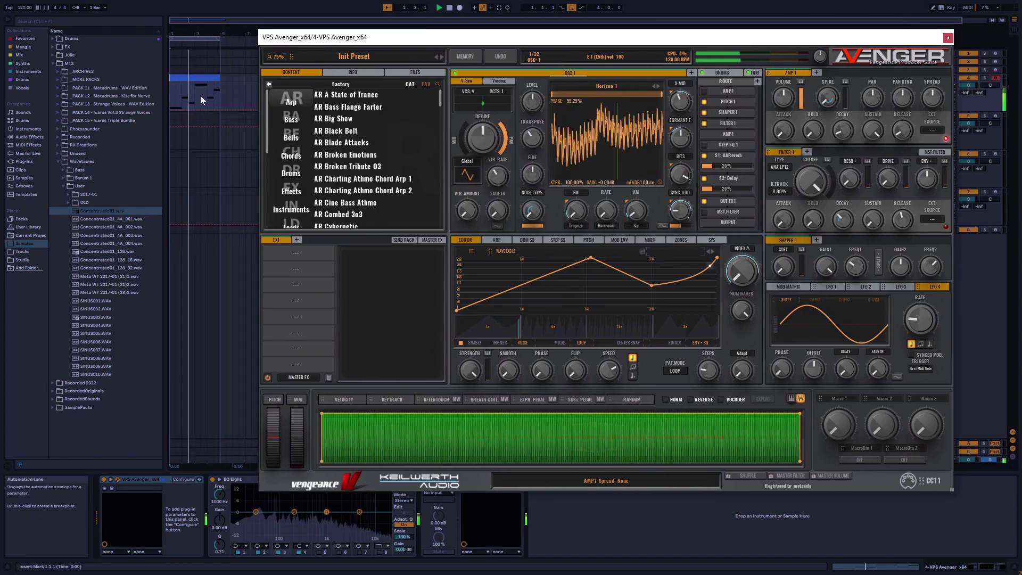
click(195, 120)
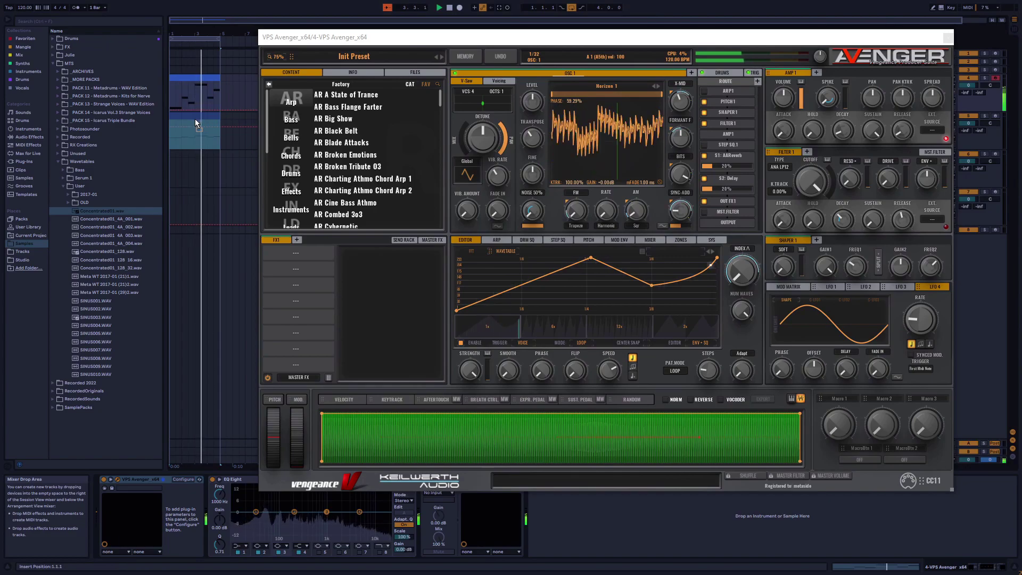
click(195, 119)
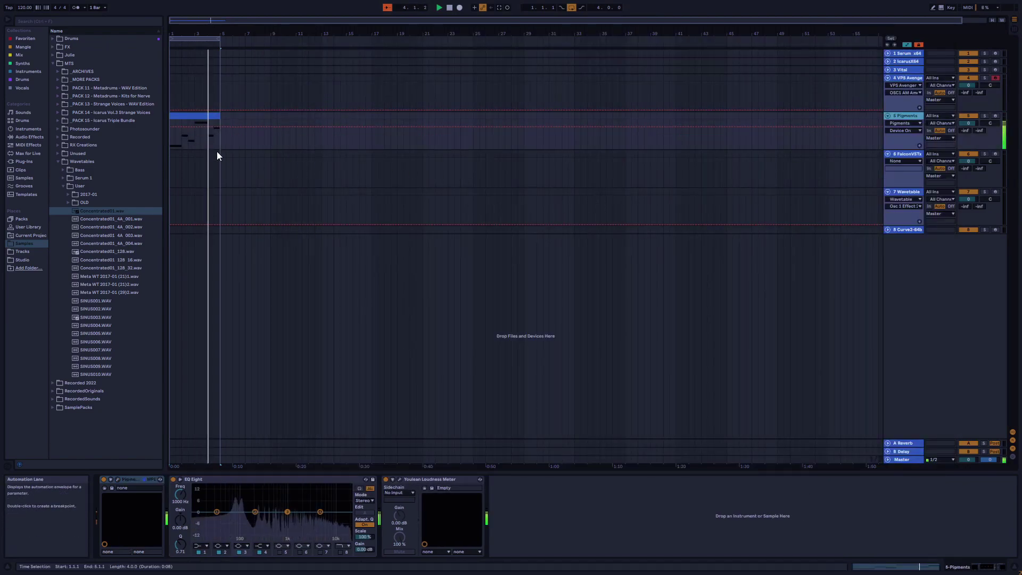
click(117, 480)
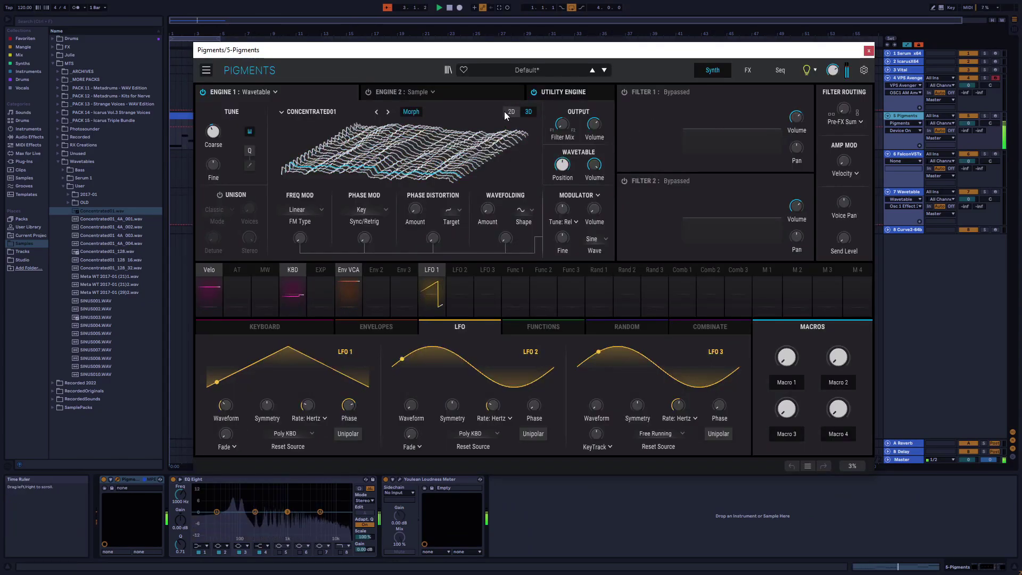
- Load Concentrated01.wav from the User wavetables folder into Engine 1 of Pigments
drag(563, 50, 617, 36)
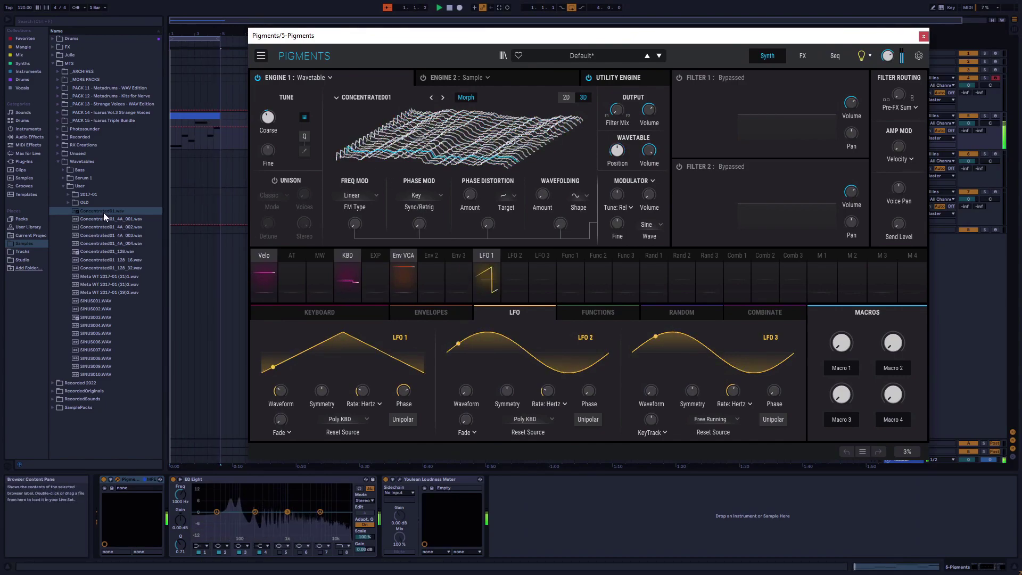
drag(104, 213, 521, 162)
drag(448, 157, 459, 166)
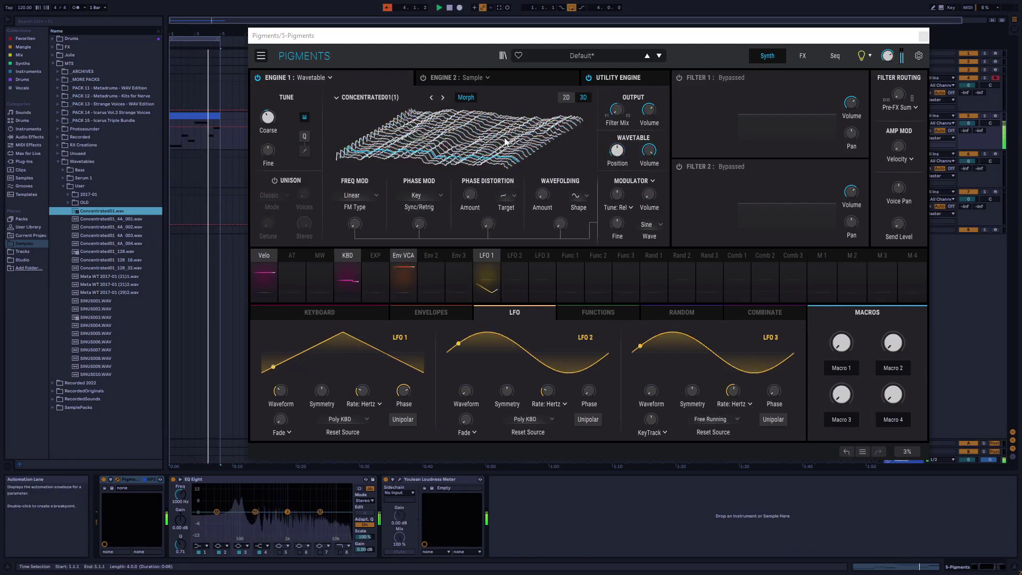
drag(768, 35, 715, 38)
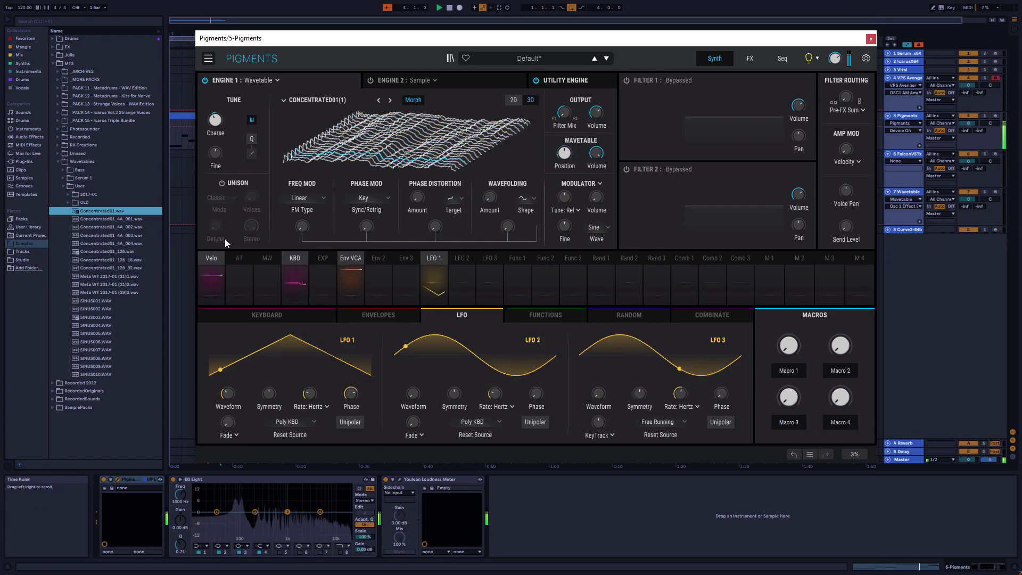
- Examine LFO 1's modulation routing to the wavetable position
click(434, 258)
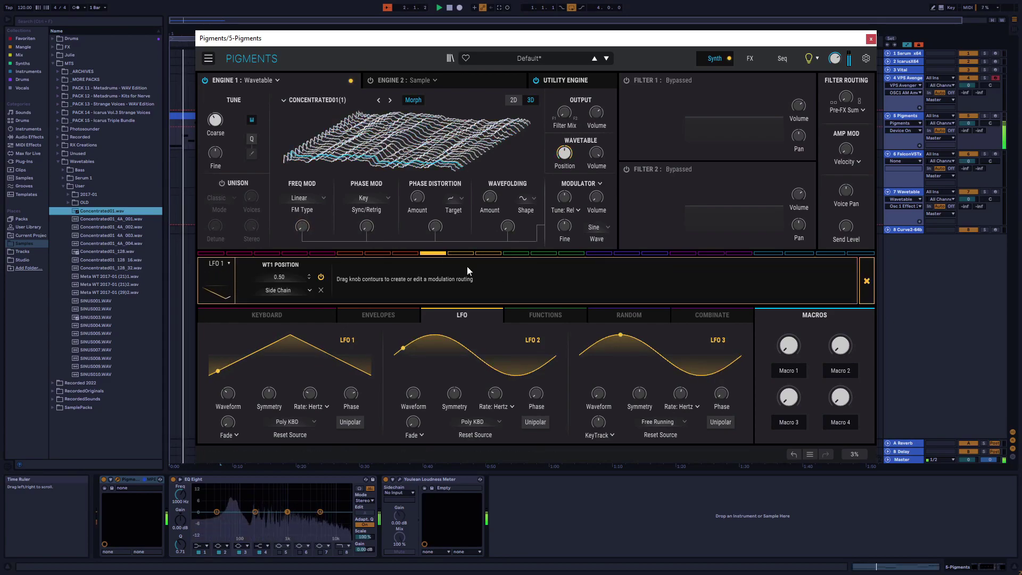
click(867, 291)
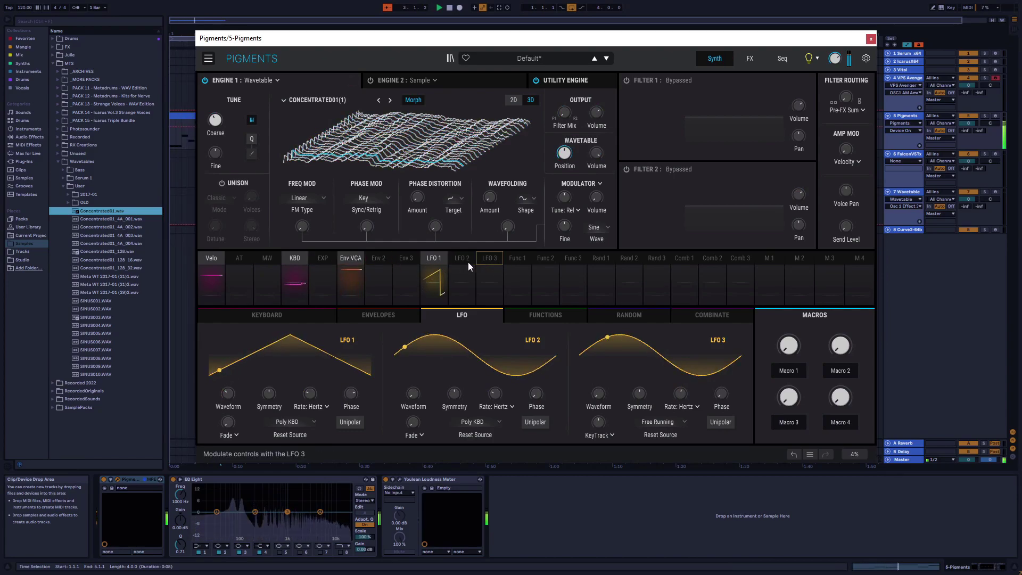
- Route Function 1 to LFO 2's waveform with a modulation amount of -1.00
click(517, 257)
click(542, 314)
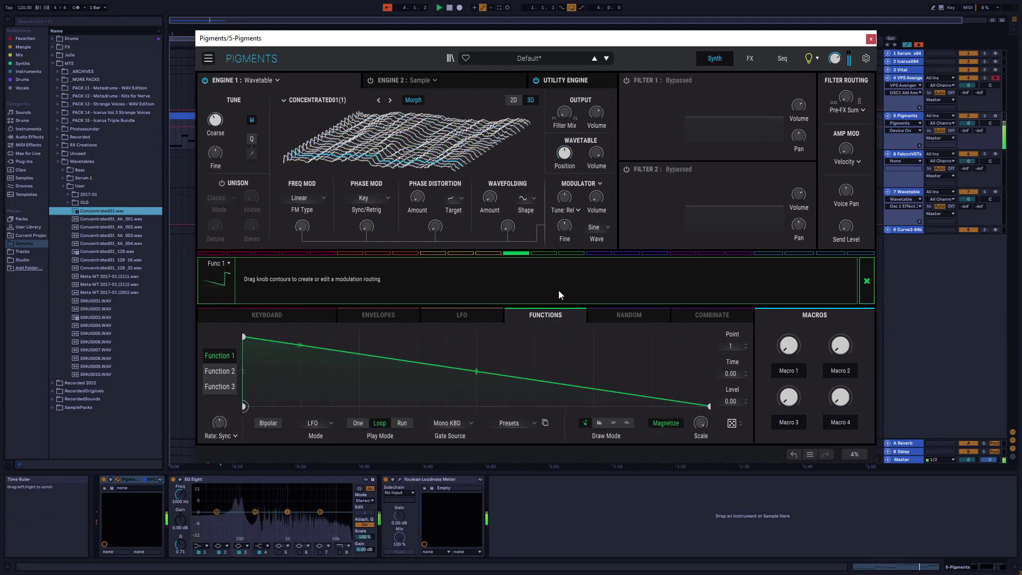
click(471, 315)
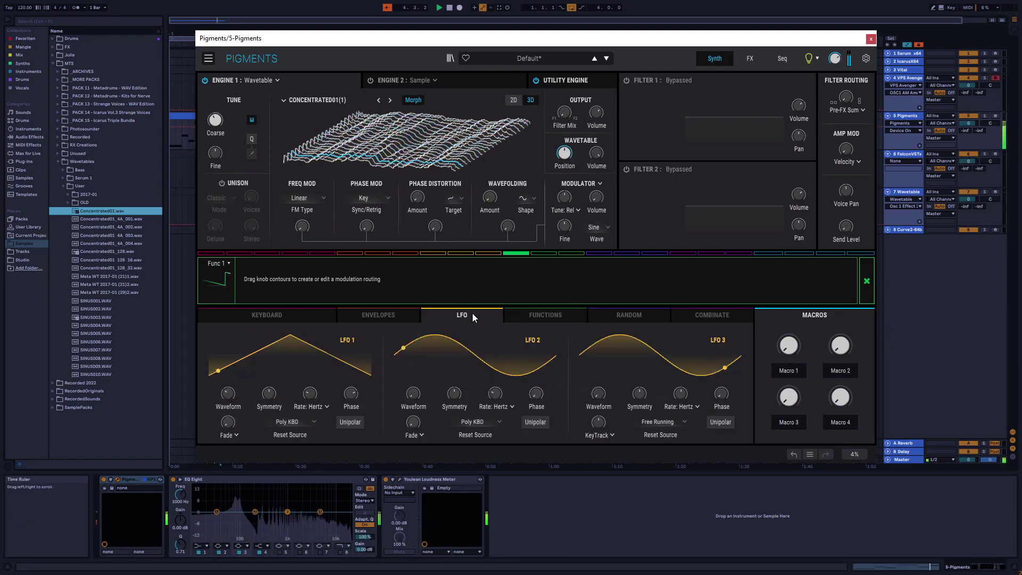
click(547, 313)
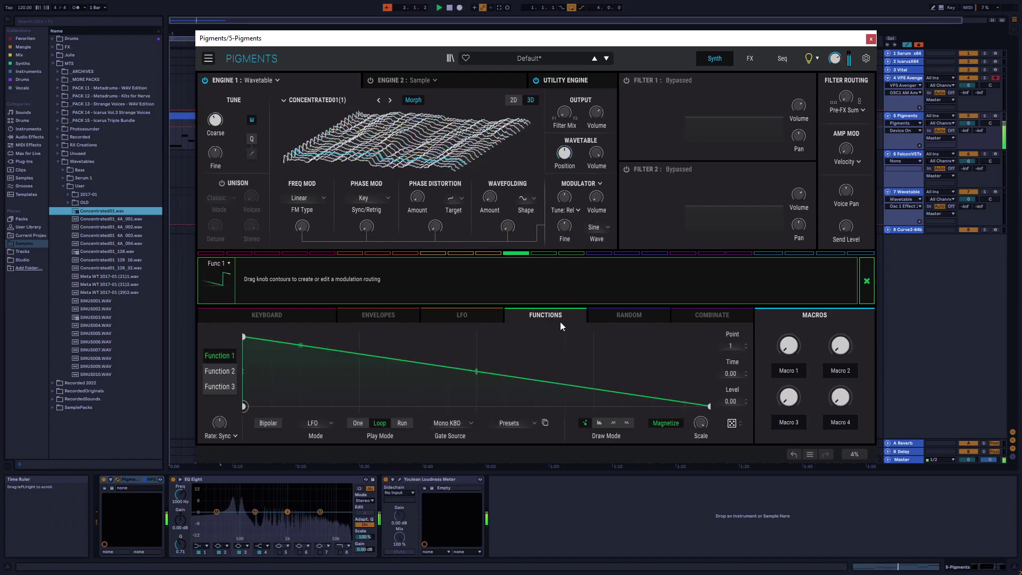
click(462, 315)
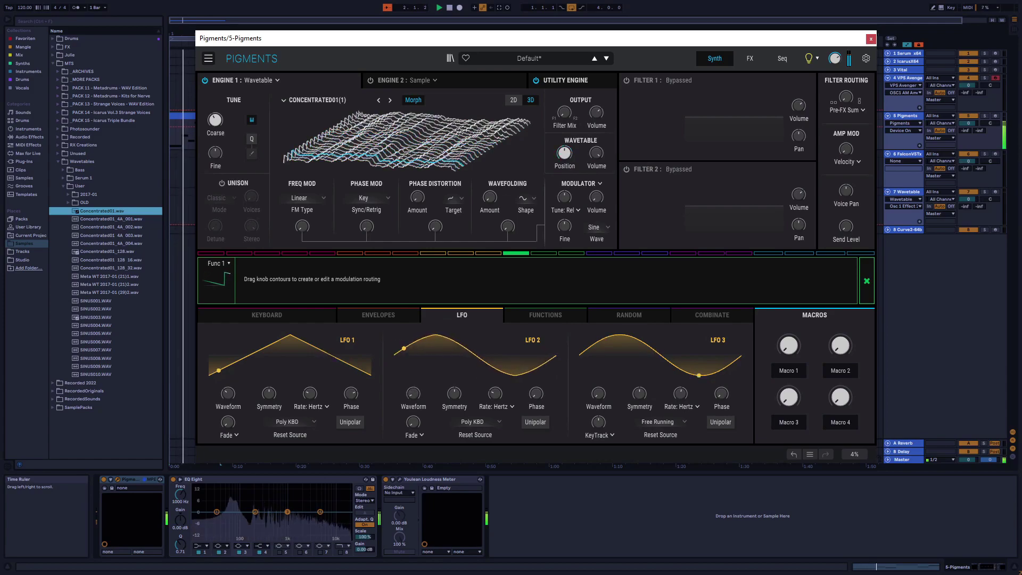
mouse_move(413, 394)
mouse_down()
mouse_move(413, 374)
mouse_move(418, 394)
mouse_up()
- Add two points to Function 1, one at time 0.438 with level 1.00 and one at time 0.750 with level 0.00
click(544, 315)
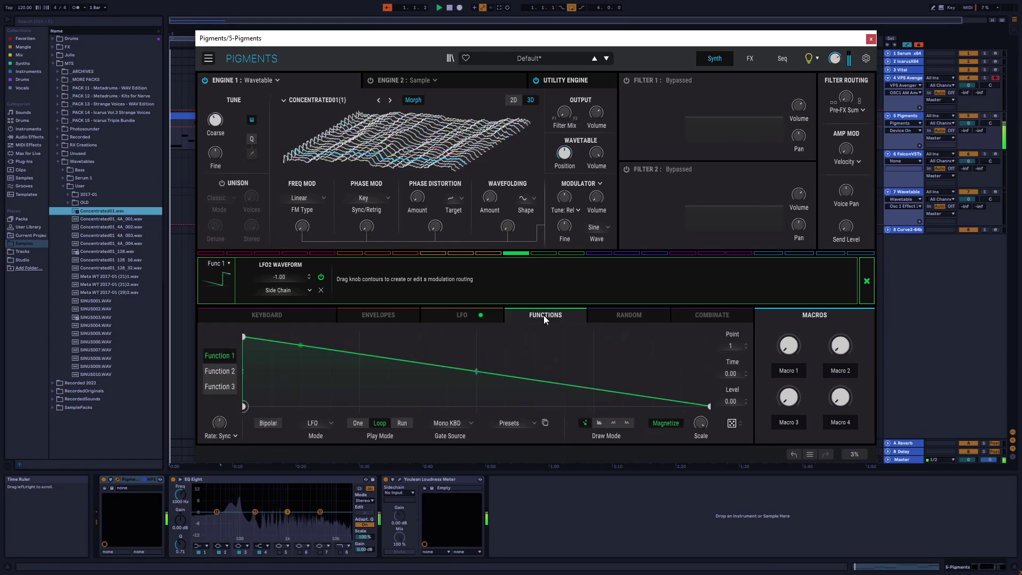
drag(470, 368, 430, 368)
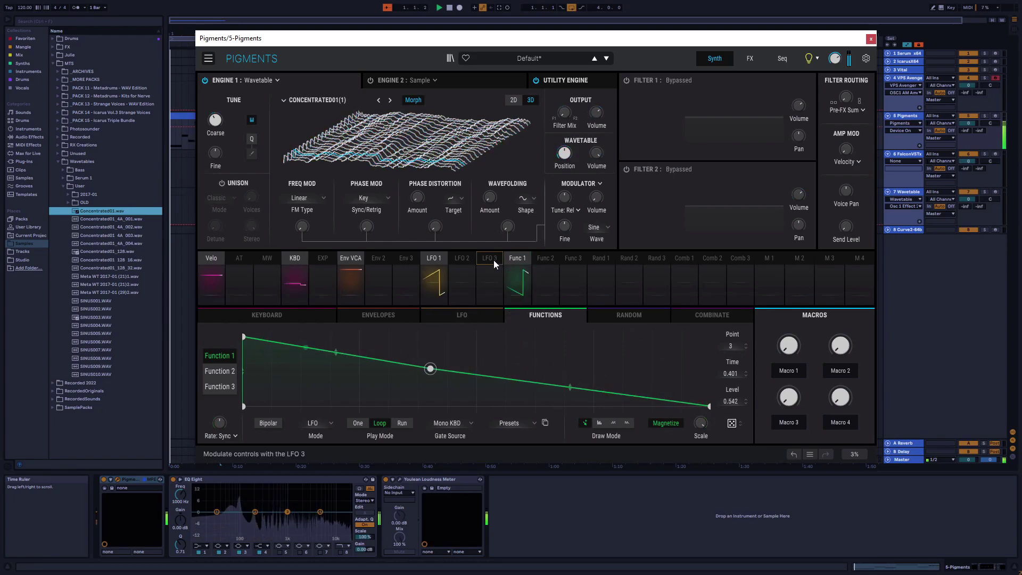
drag(430, 368, 447, 336)
double_click(593, 376)
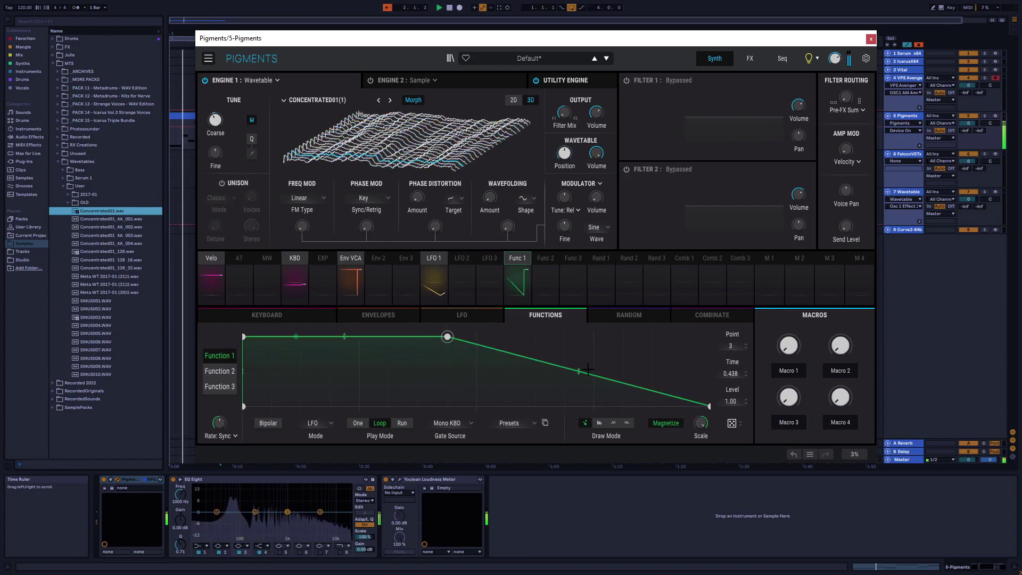
drag(594, 376, 593, 406)
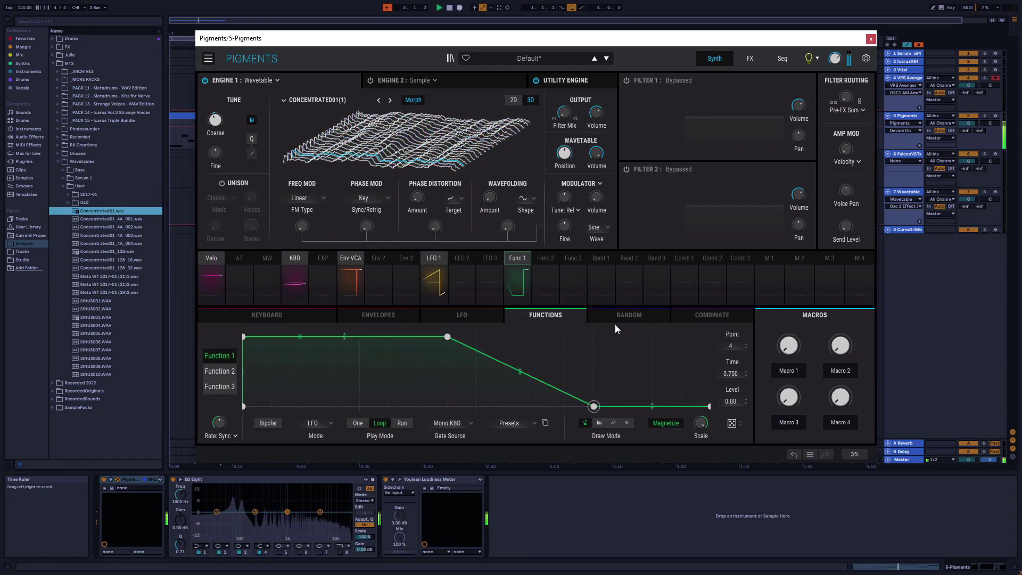
- Examine the random types offered for Random 3 and the types, sources and mod inputs available for Combinate 1
click(632, 314)
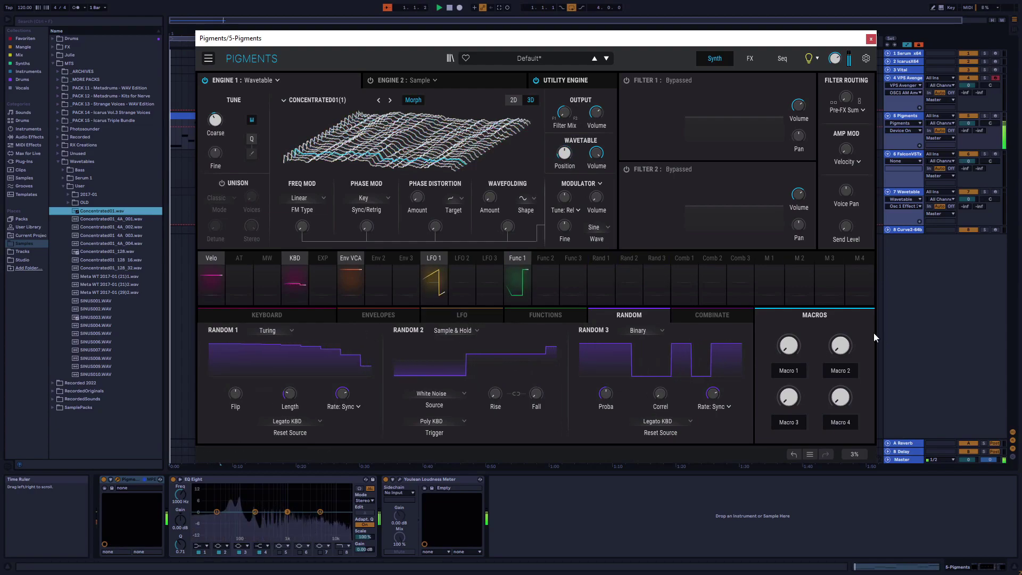
click(650, 331)
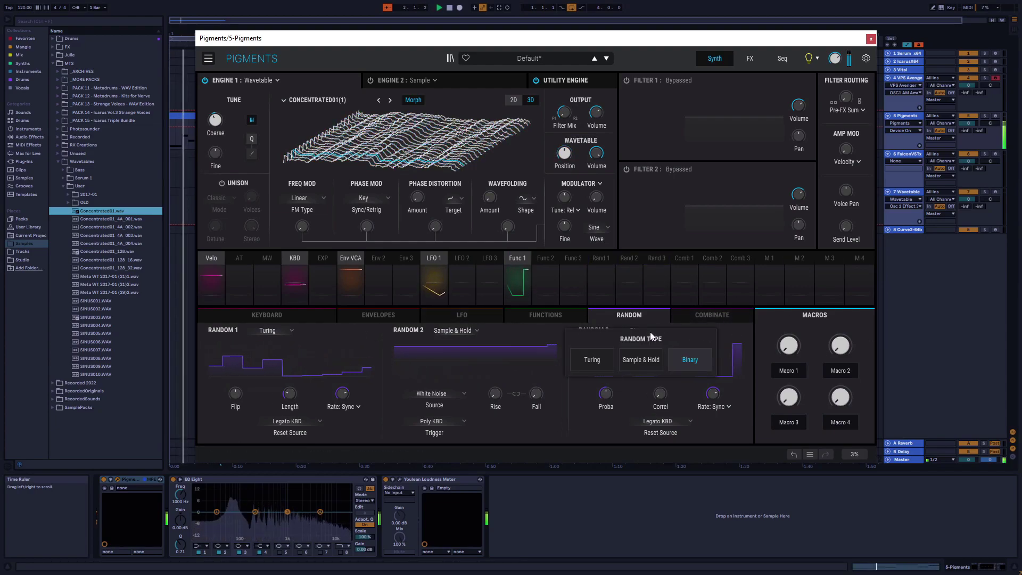
click(712, 315)
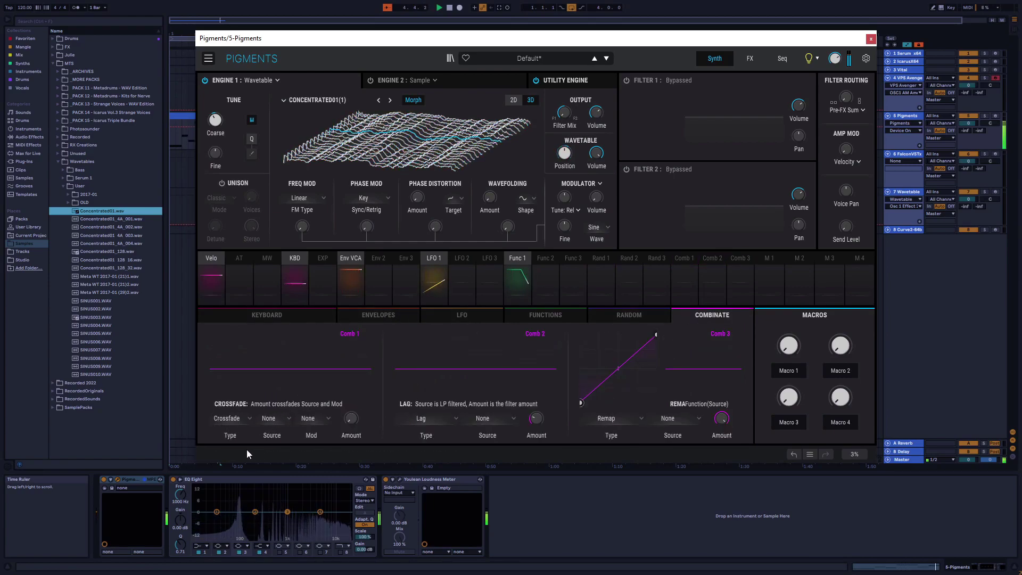
click(239, 418)
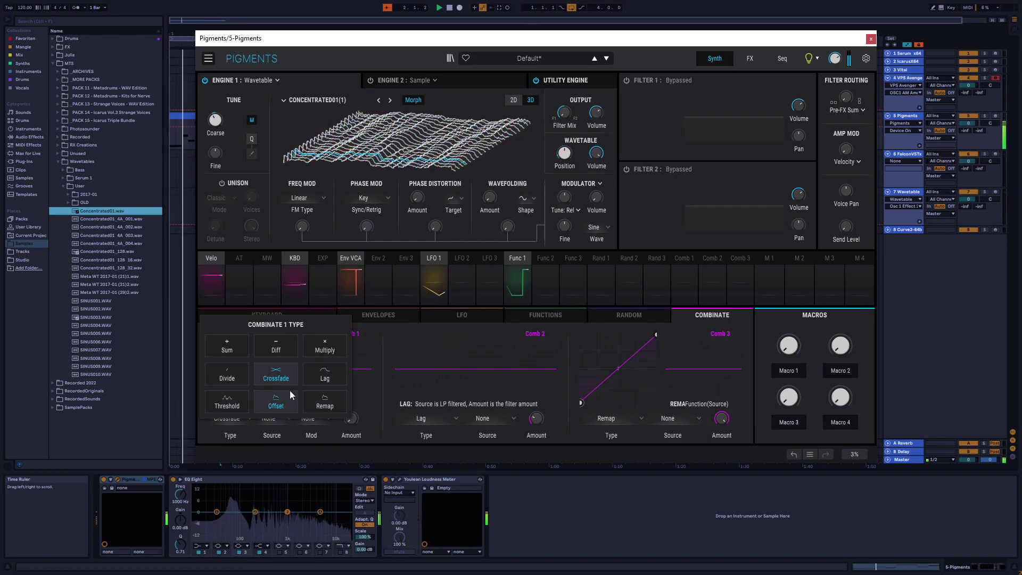
click(248, 429)
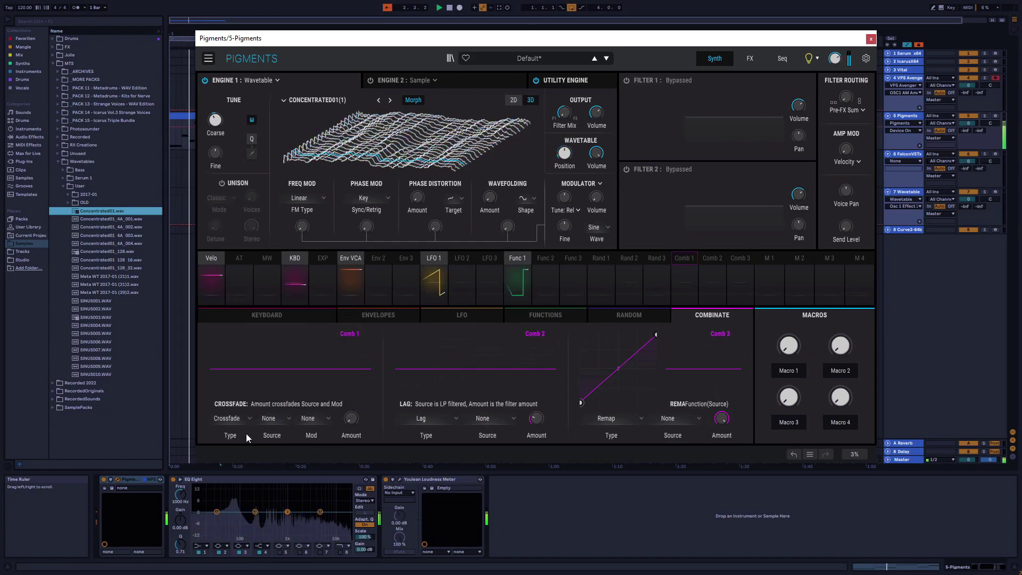
click(272, 419)
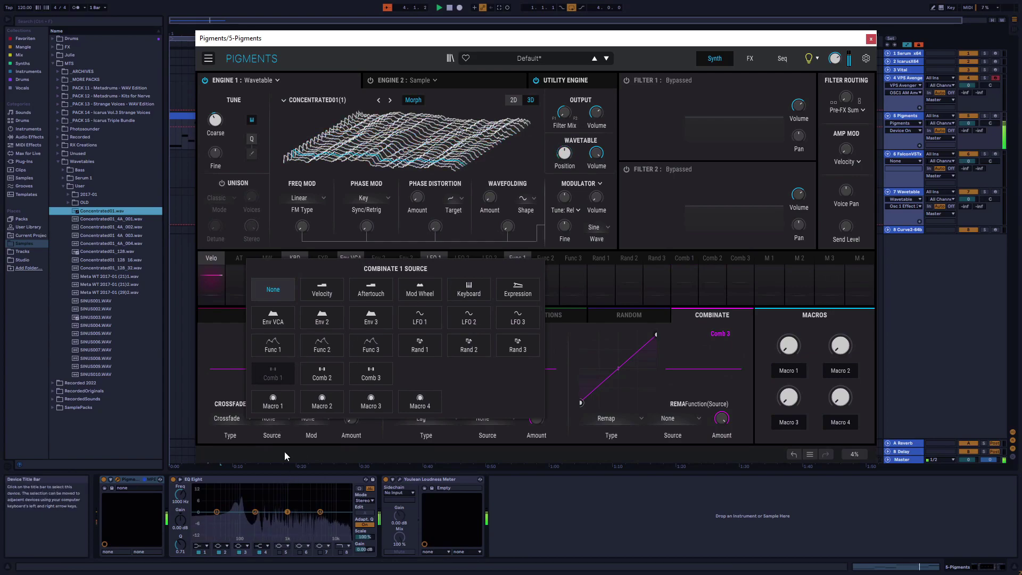
click(307, 433)
click(312, 420)
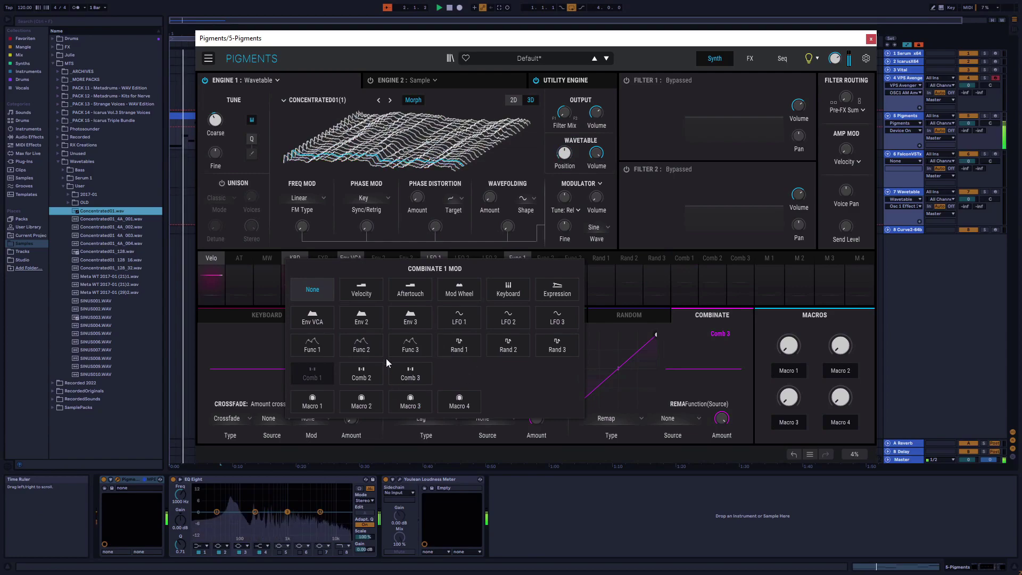
click(699, 314)
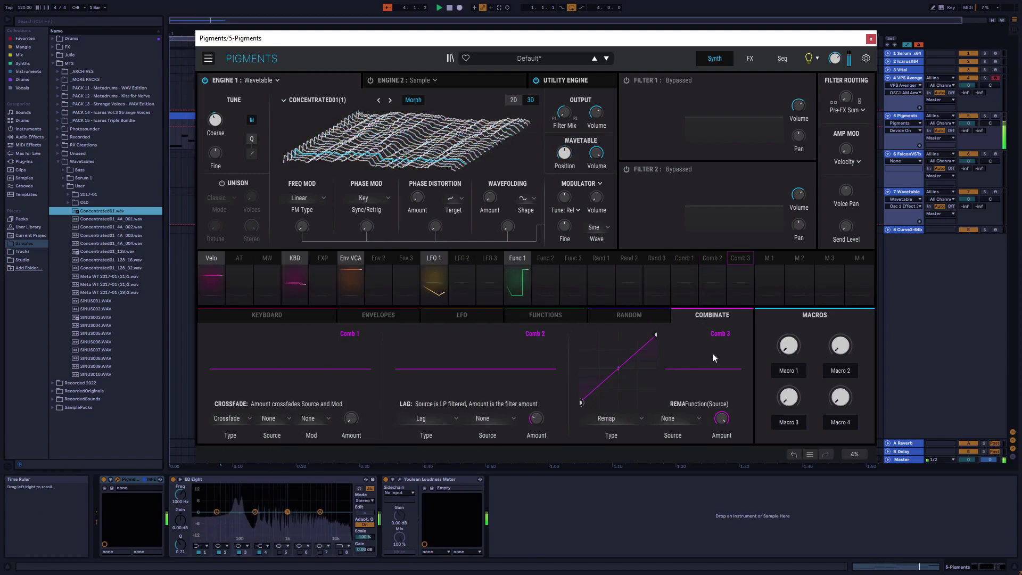
- Switch to Serum to examine the LFO routings in its modulation matrix, and return to Pigments
click(912, 53)
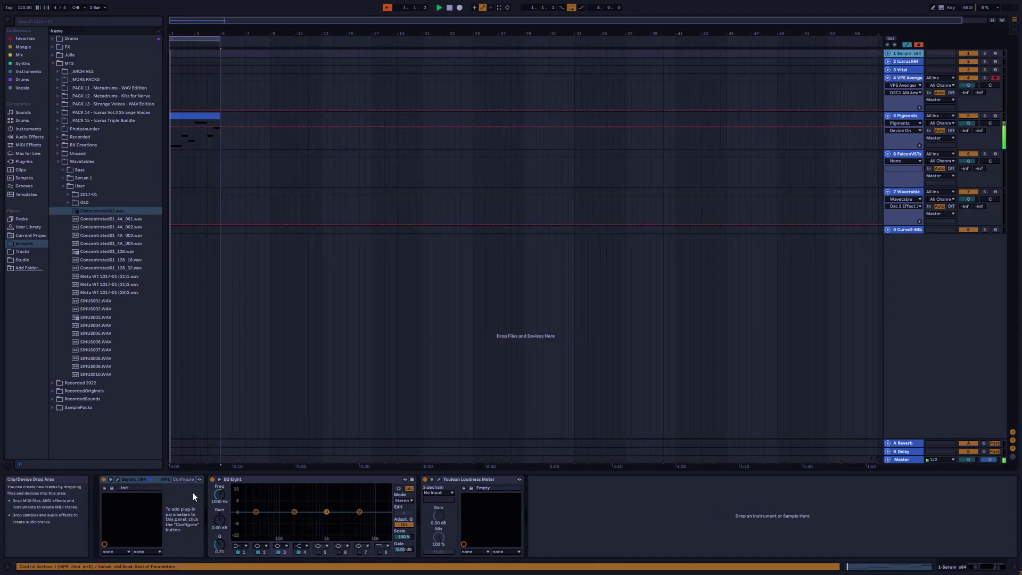
click(118, 479)
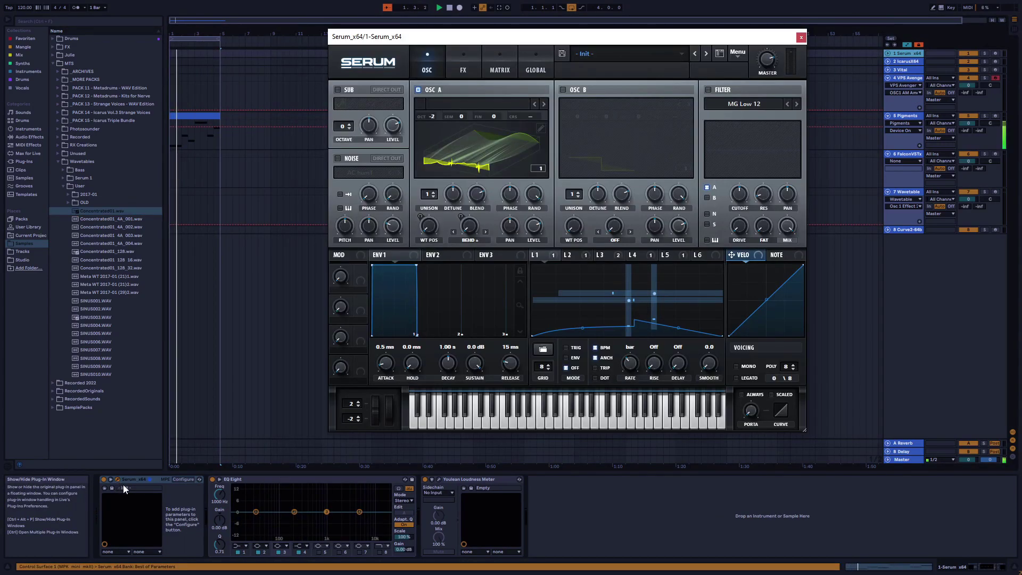
click(496, 53)
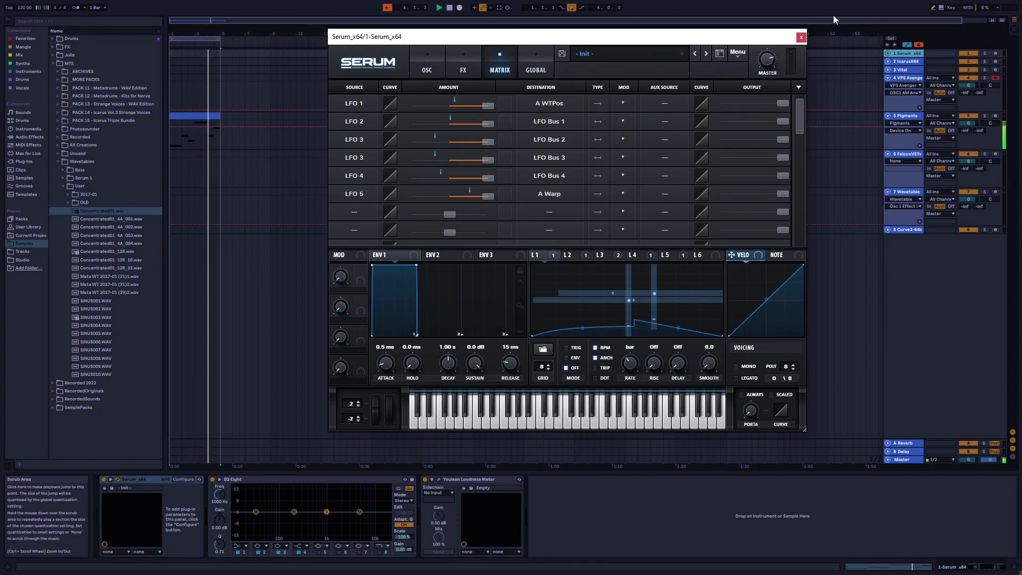
click(801, 36)
click(911, 116)
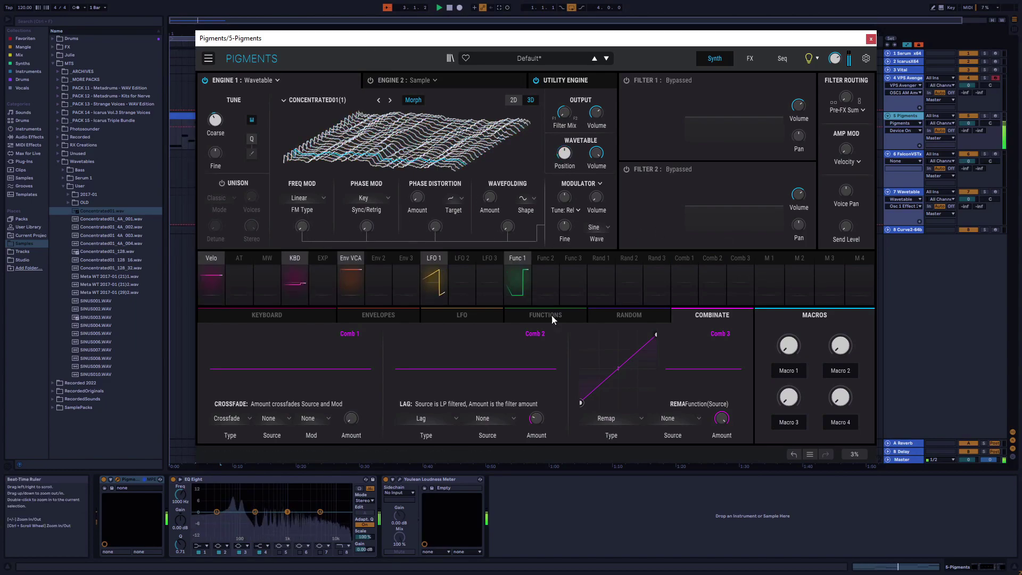
- Examine the modulation routings of LFO 1 and LFO 2 and the settings of the three LFOs
mouse_move(435, 262)
mouse_down()
mouse_move(459, 257)
mouse_move(309, 282)
mouse_move(485, 238)
mouse_move(434, 254)
mouse_up()
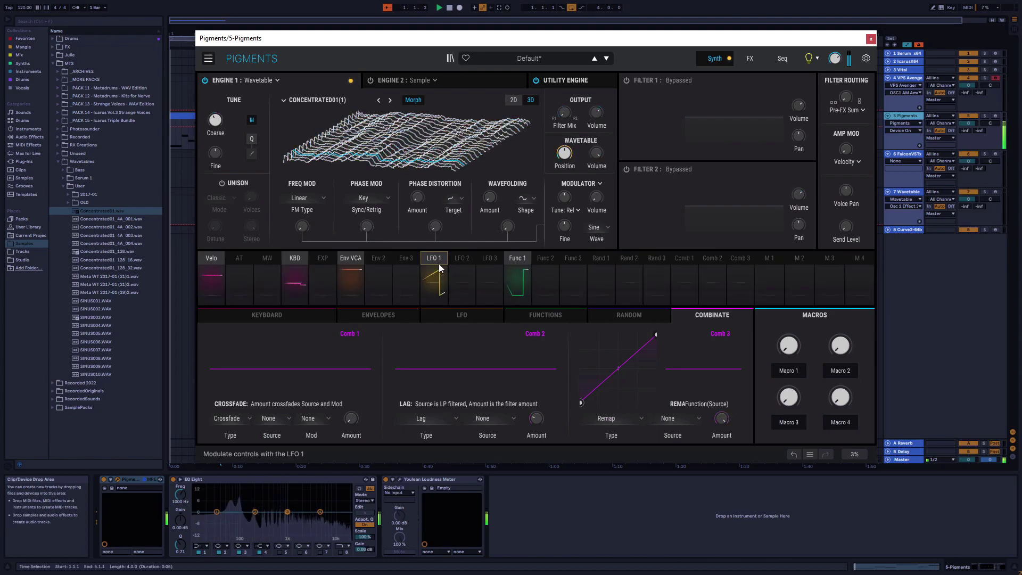
click(441, 260)
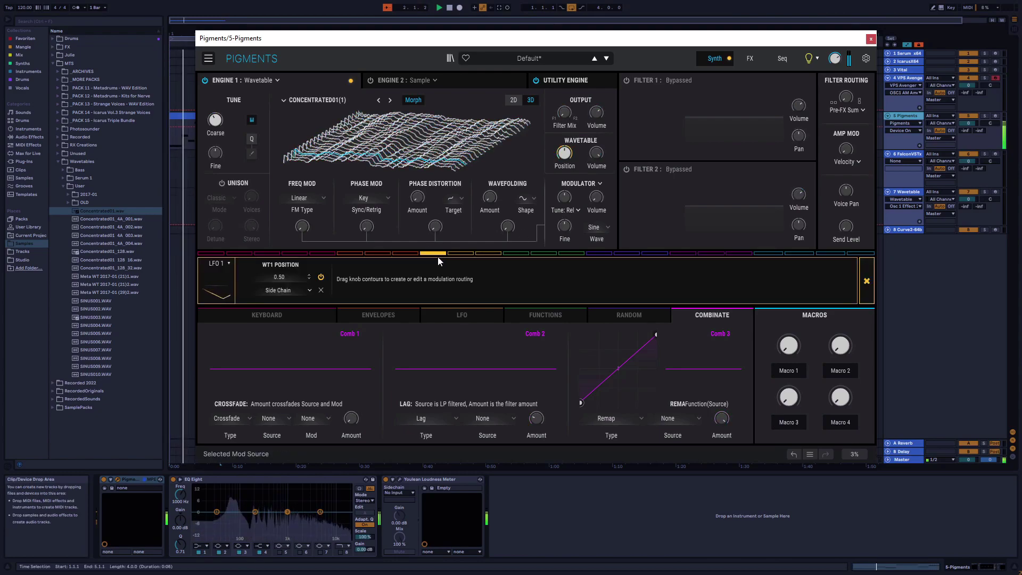
click(461, 254)
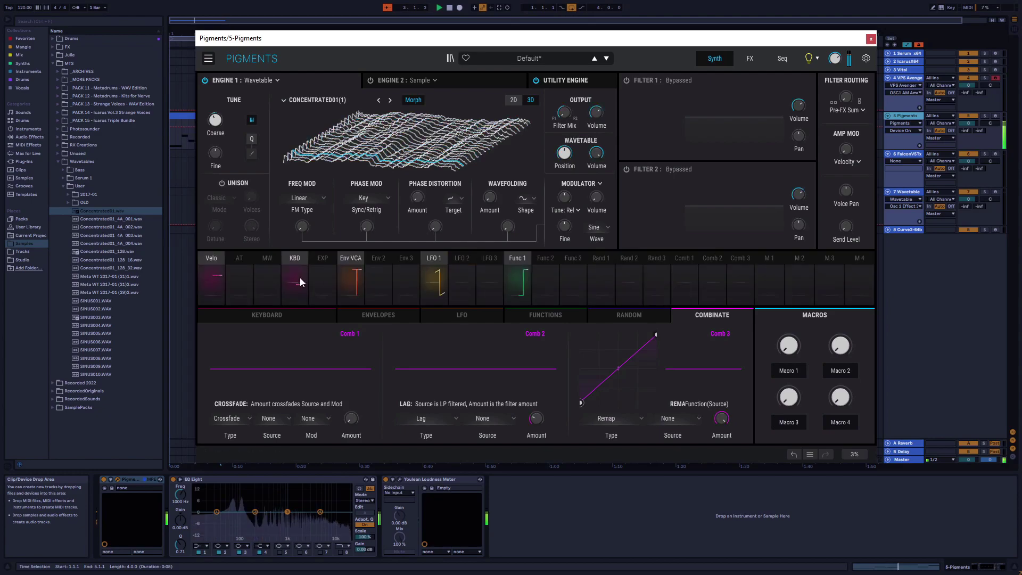
click(459, 260)
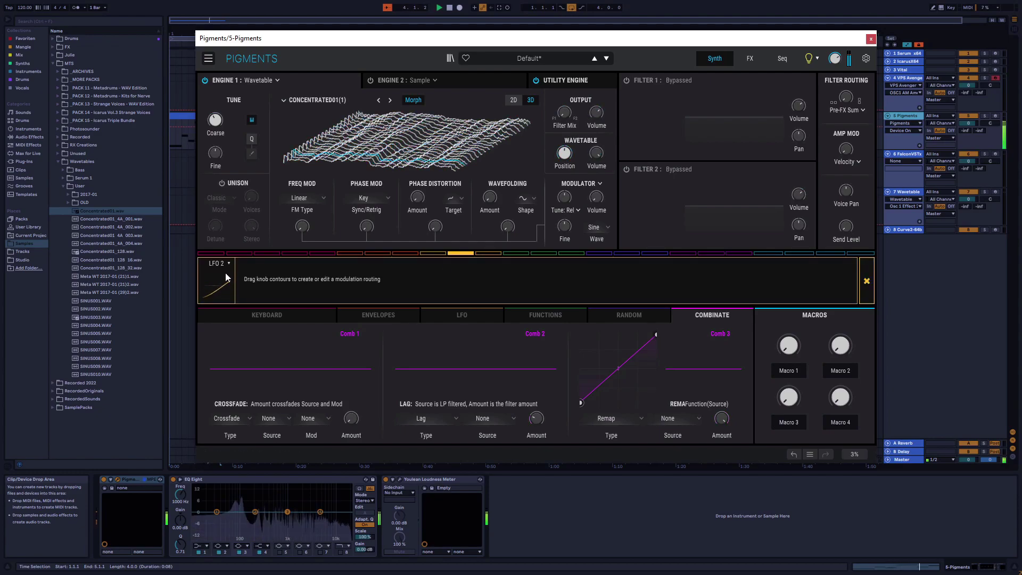
click(462, 315)
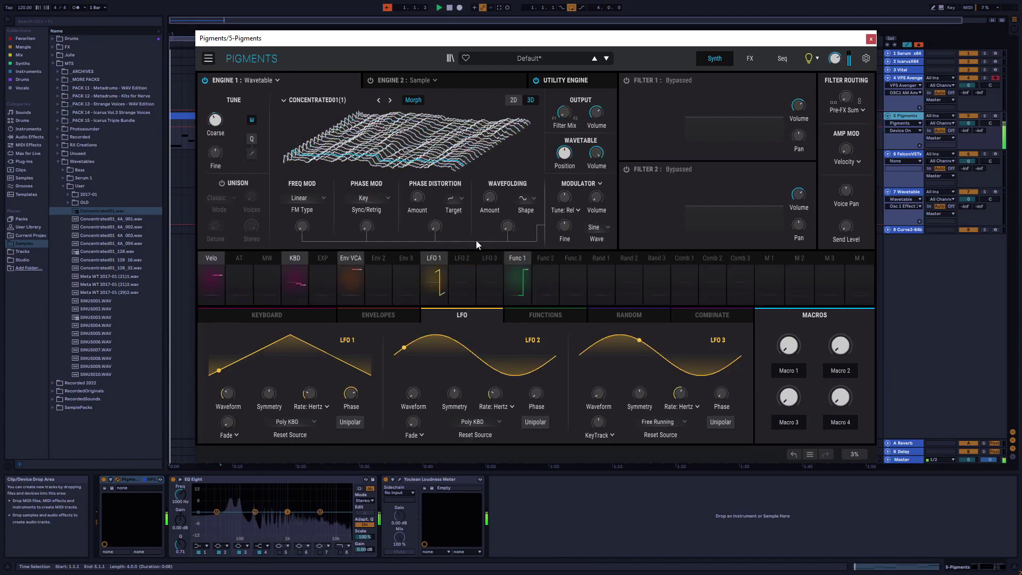
- Try routing LFO 1 to the wavetable's phase distortion modulator amount at 0.67
mouse_move(438, 224)
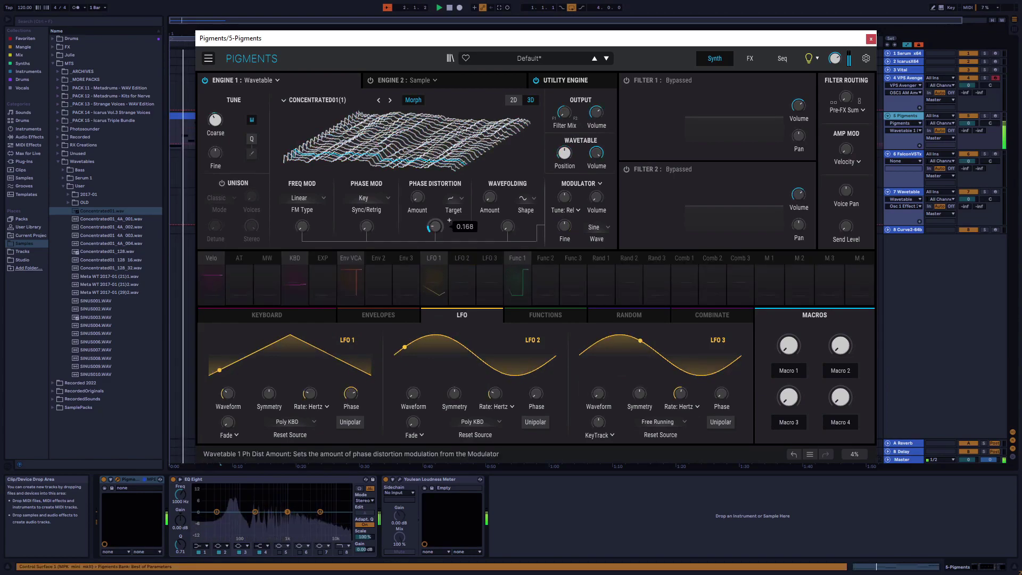
click(440, 259)
drag(435, 226, 434, 215)
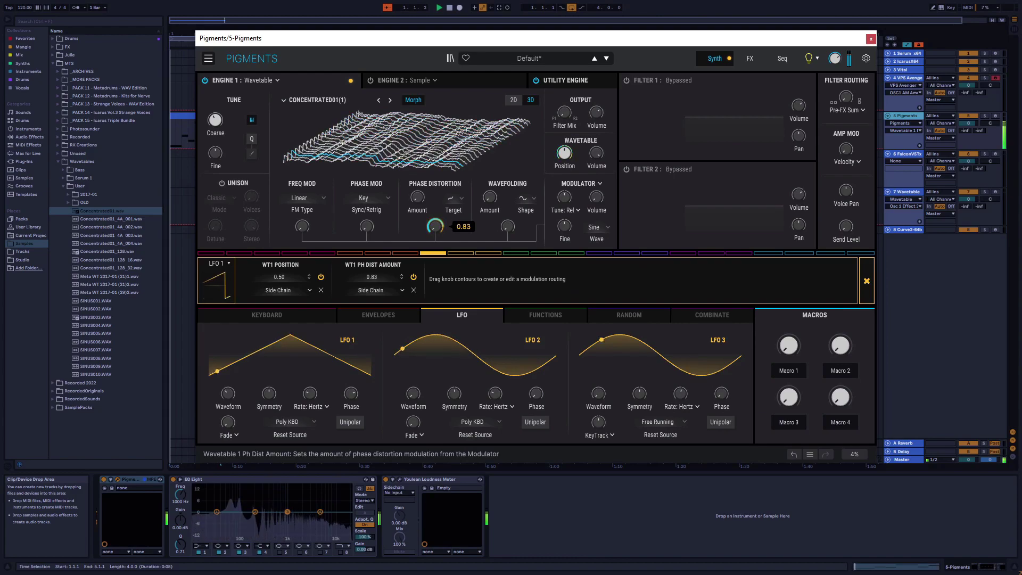
drag(435, 216, 439, 218)
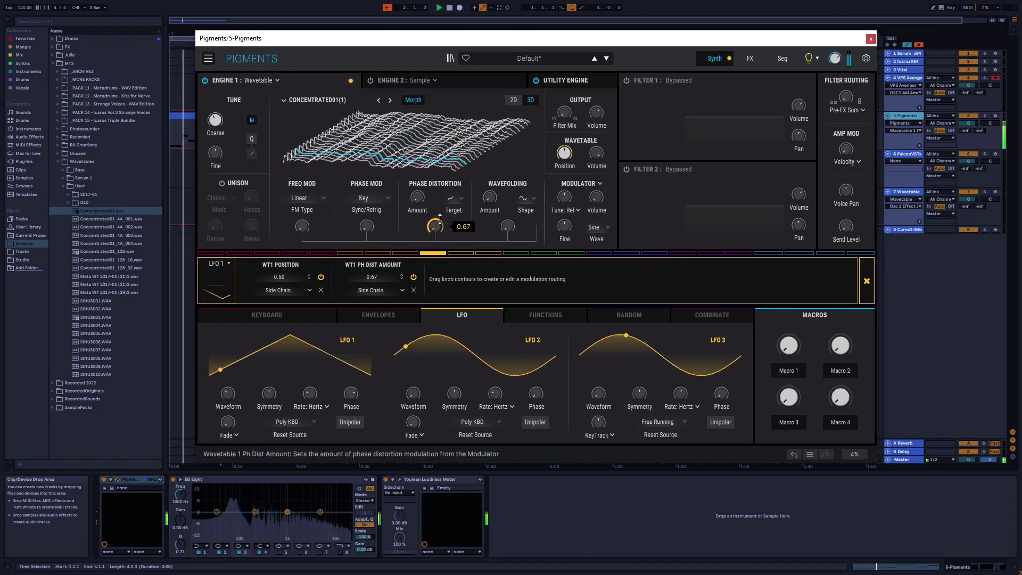
click(412, 289)
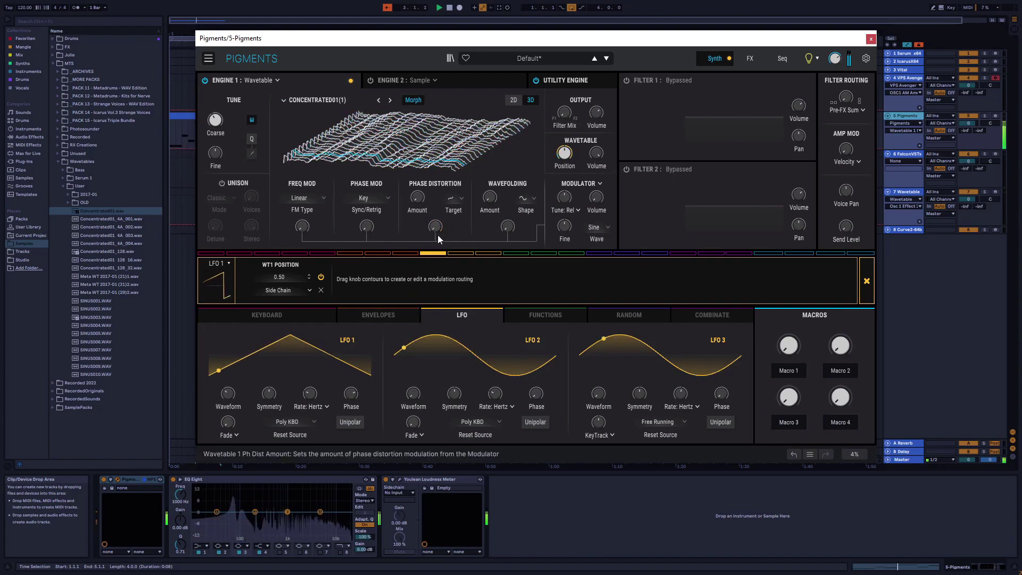
- Assign LFO 2 as the side chain of LFO 1's wavetable position routing, with an amount of 0.61
click(310, 290)
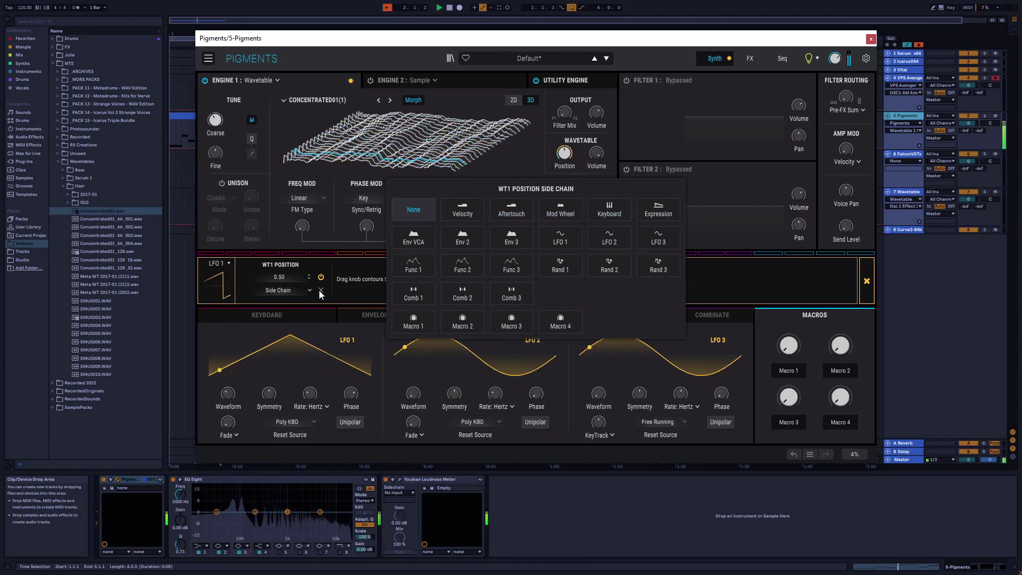
click(560, 237)
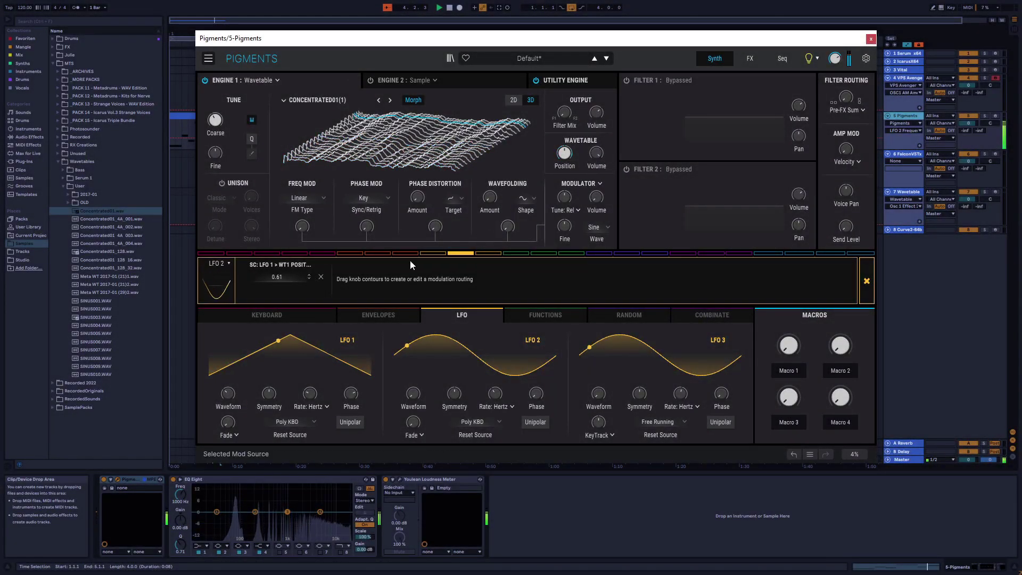
- Route LFO 2 to the wavetable's FM amount at 0.25 and to its PM amount at 0.86
drag(301, 222, 301, 210)
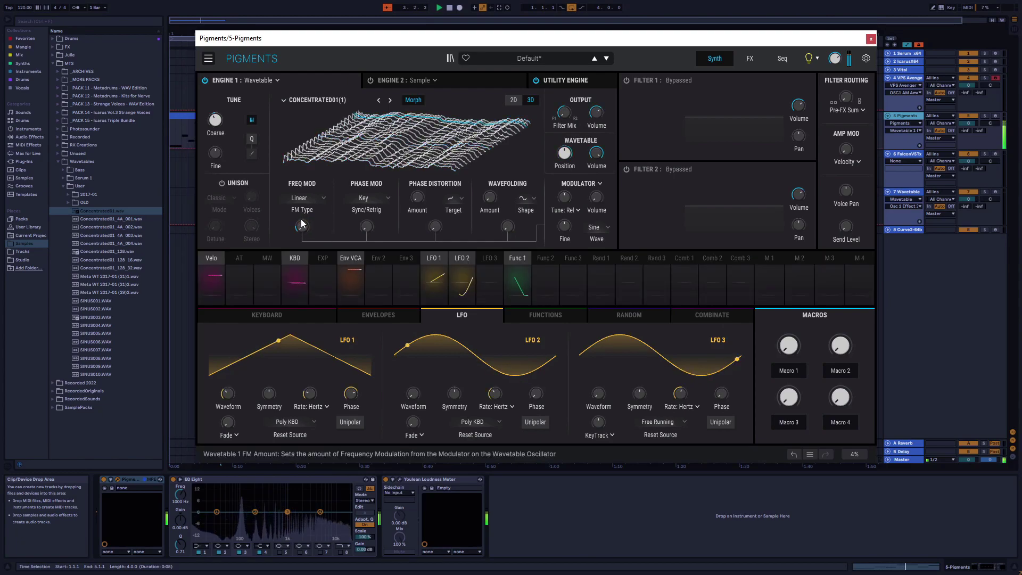
click(458, 257)
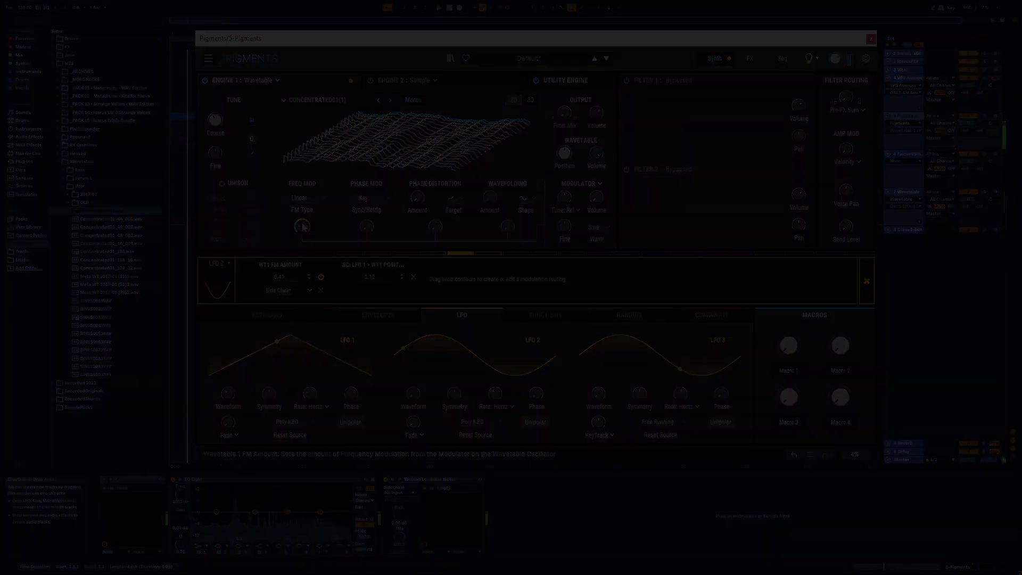
drag(366, 226, 366, 204)
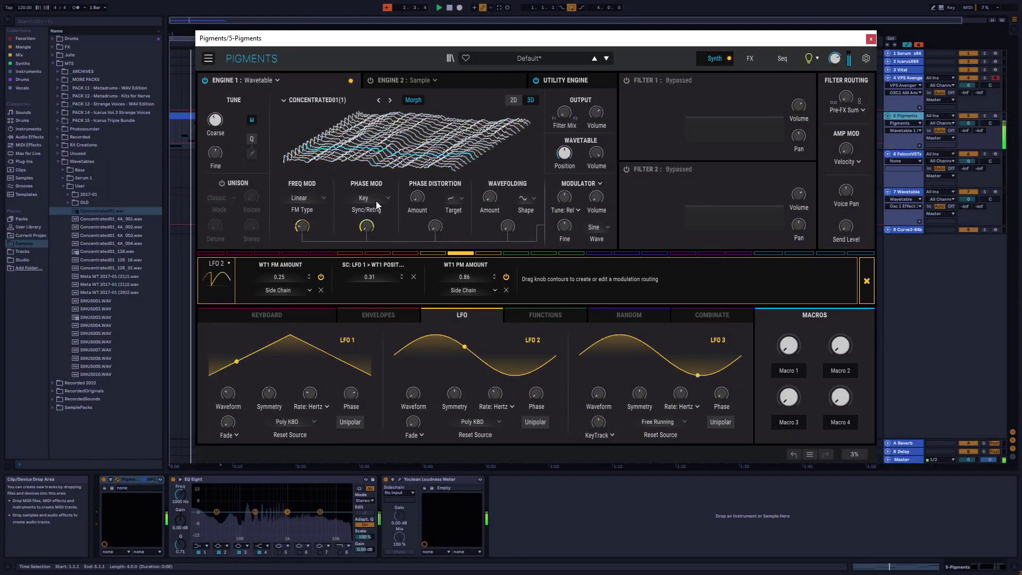
- Try the Self and Random phase modulation sync sources, choose Mod Osc, and set LFO 2's modulation of the PM amount to -0.23
click(372, 200)
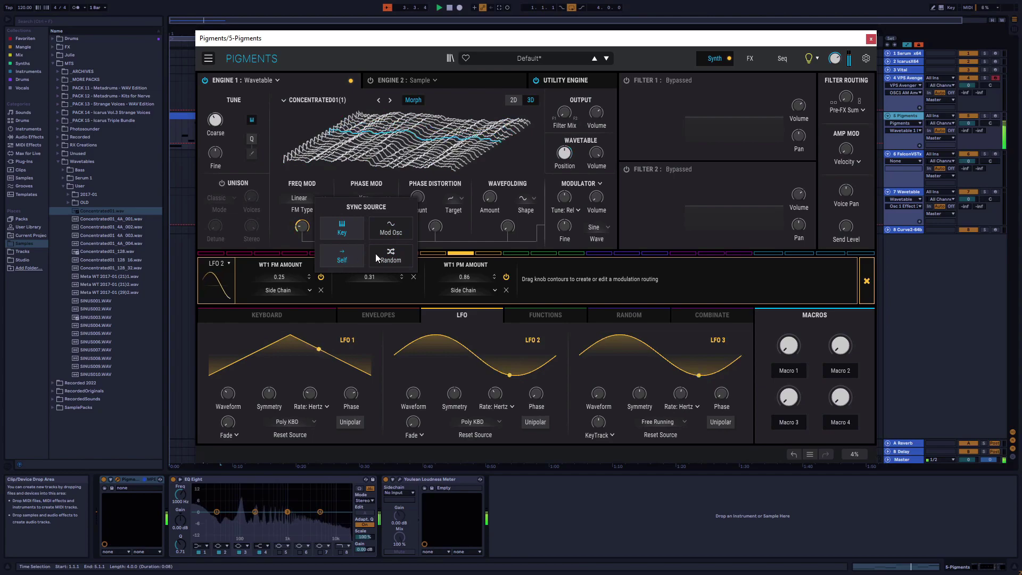
click(345, 258)
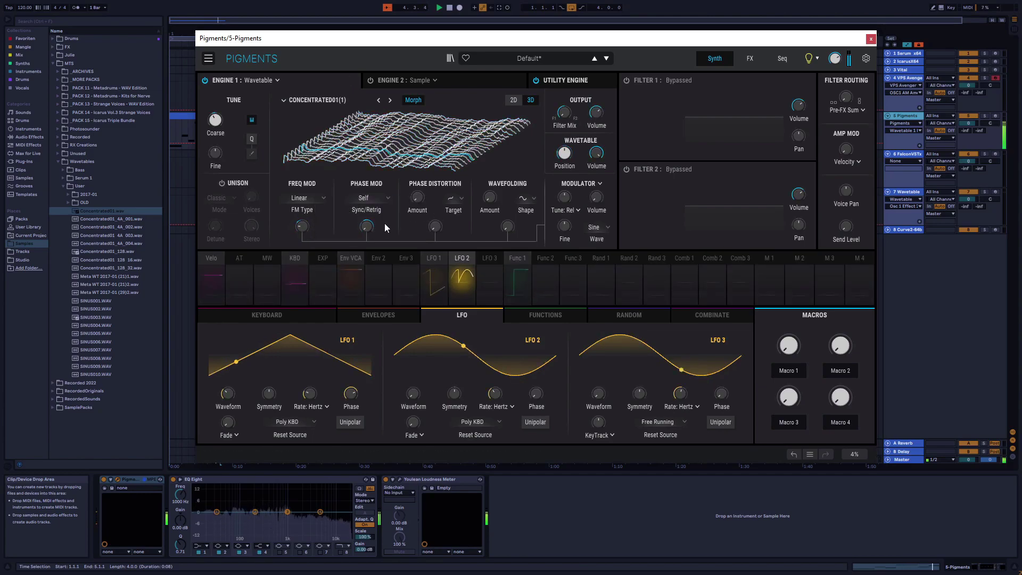
click(367, 203)
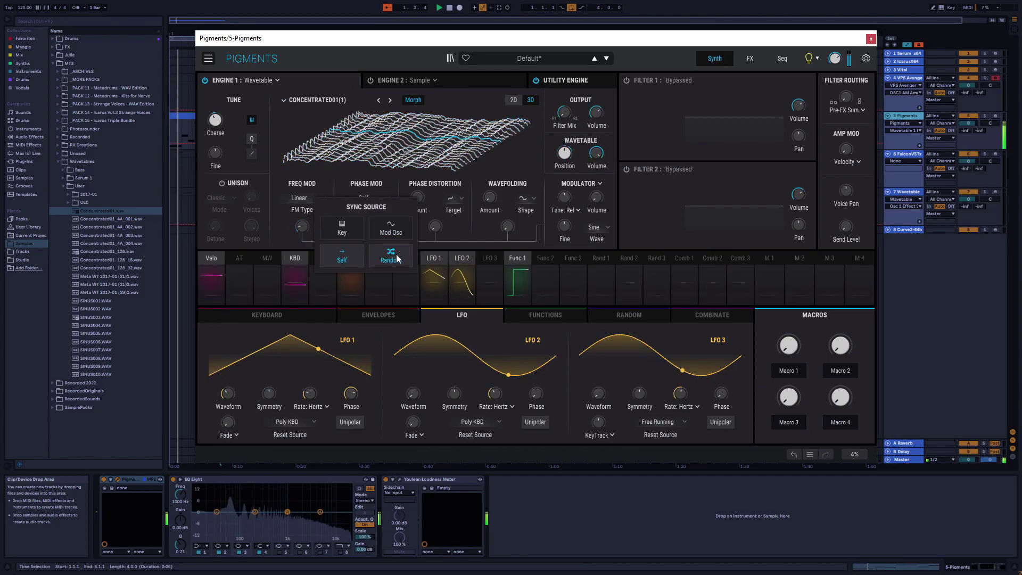
click(389, 253)
click(370, 203)
click(393, 231)
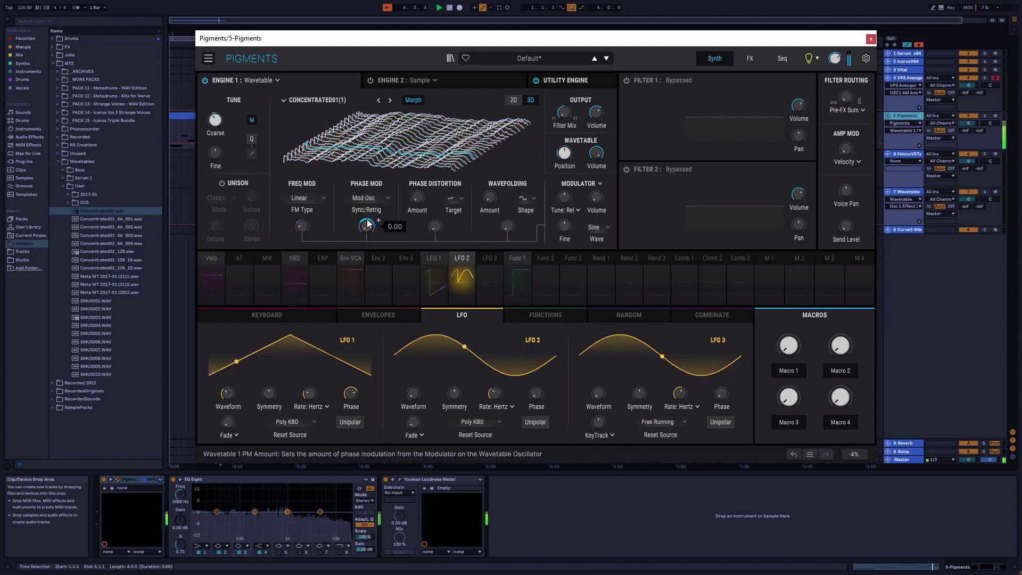
click(462, 276)
mouse_move(367, 228)
mouse_down()
mouse_move(373, 218)
mouse_move(375, 228)
mouse_up()
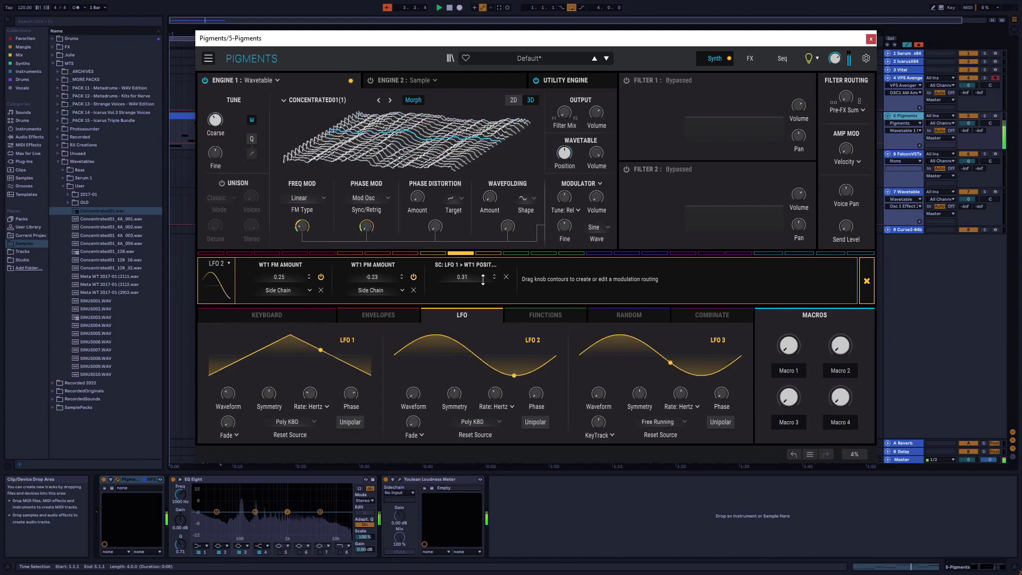
- Set LFO 3's rate to about 4.98 Hz and route it to the phase distortion modulator amount at 0.14
click(489, 258)
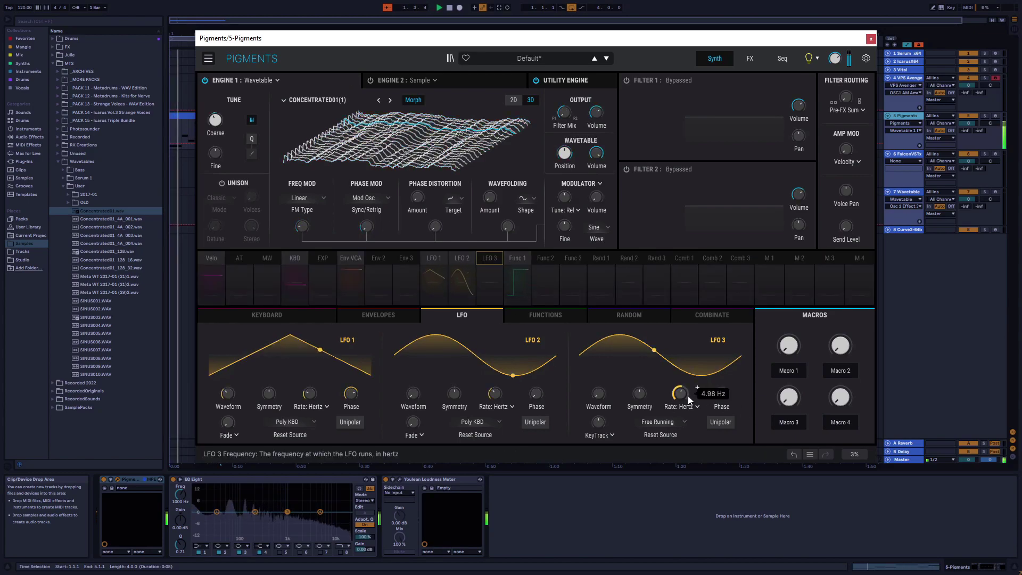
click(491, 258)
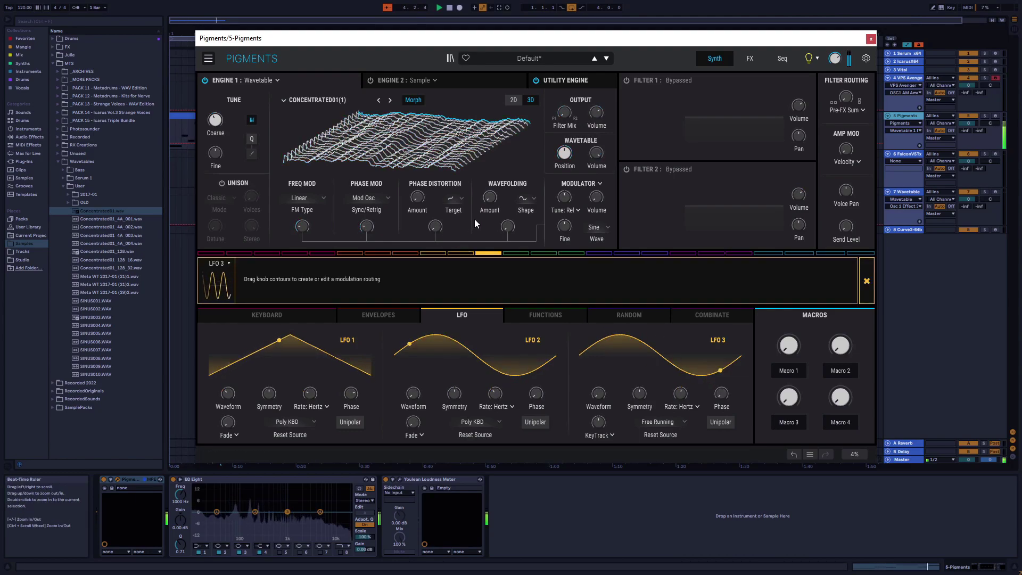
drag(434, 223, 434, 207)
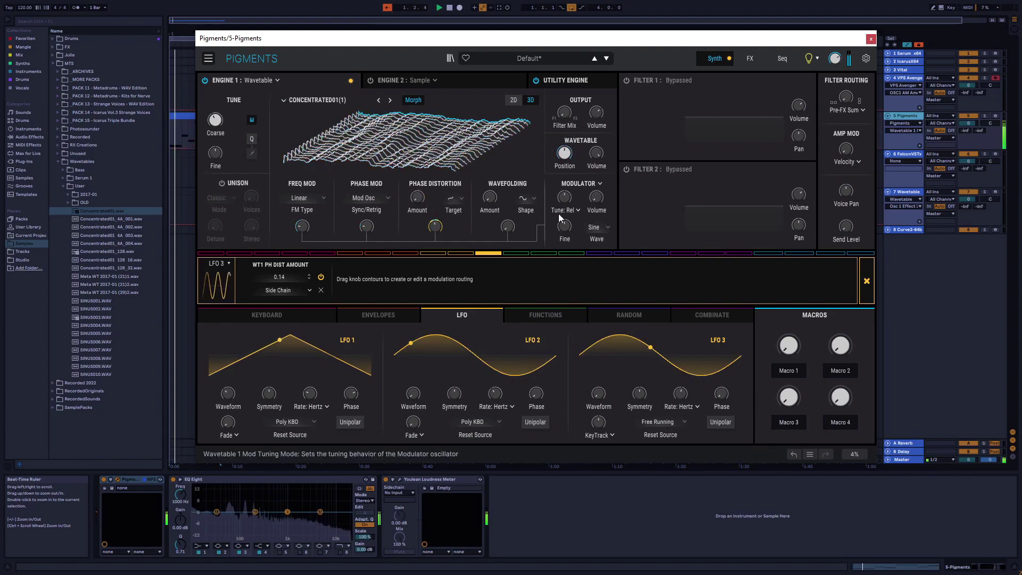
- Examine the wavetable's modulator options, the effect of the phase distortion amount, and the available phase distortion targets
click(599, 183)
click(602, 180)
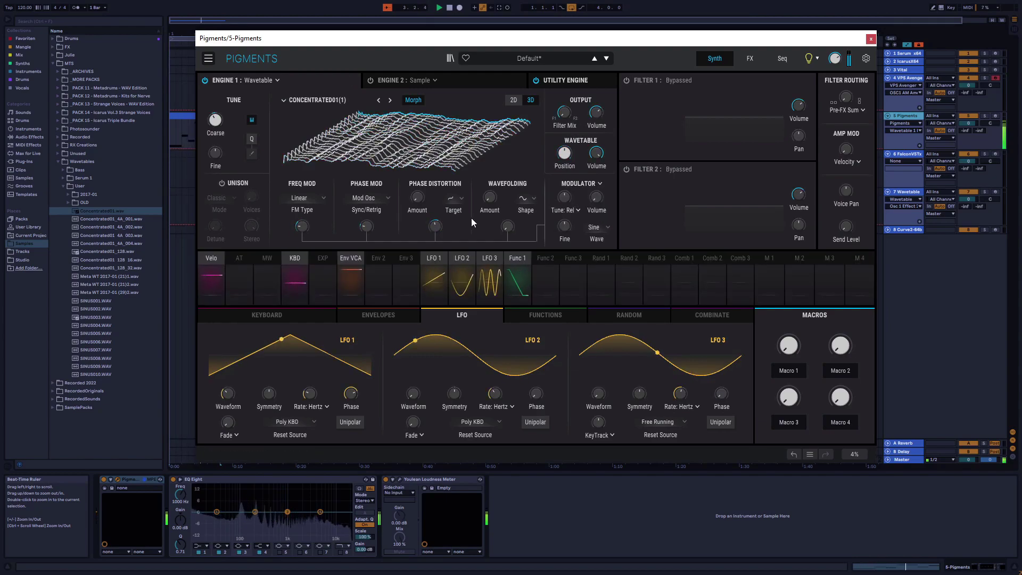
mouse_move(414, 198)
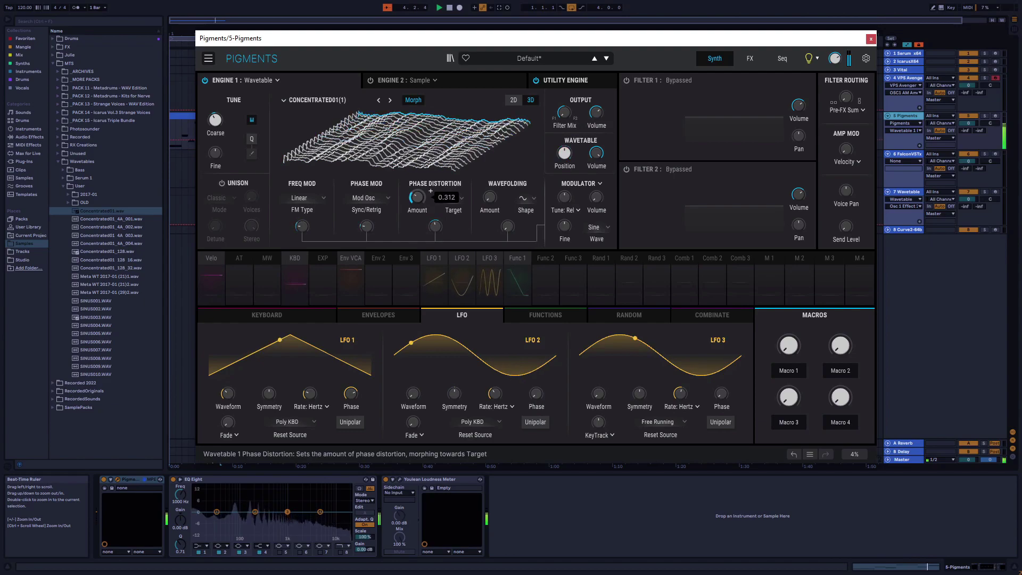
scroll(430, 191, down, 3)
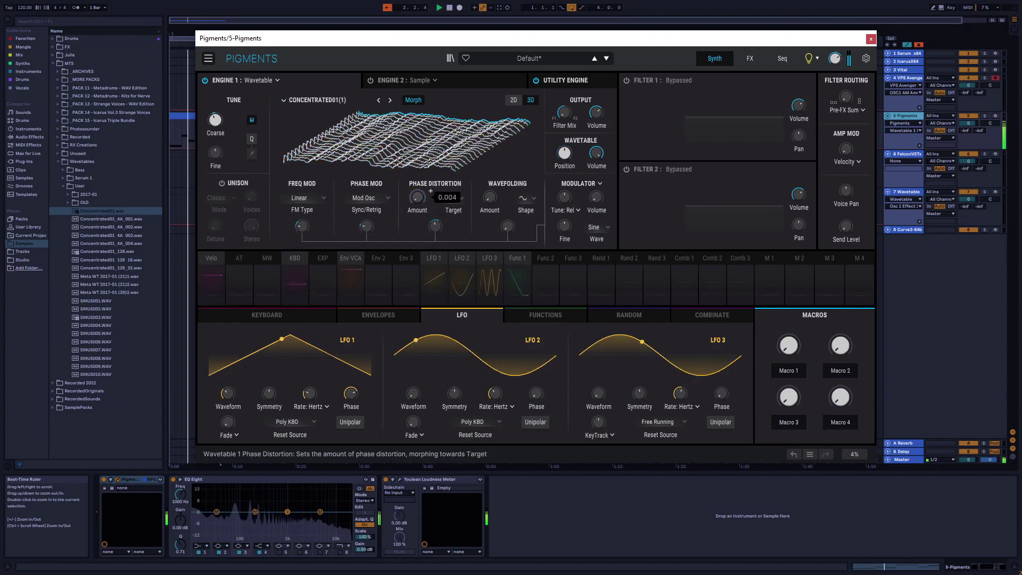
click(463, 206)
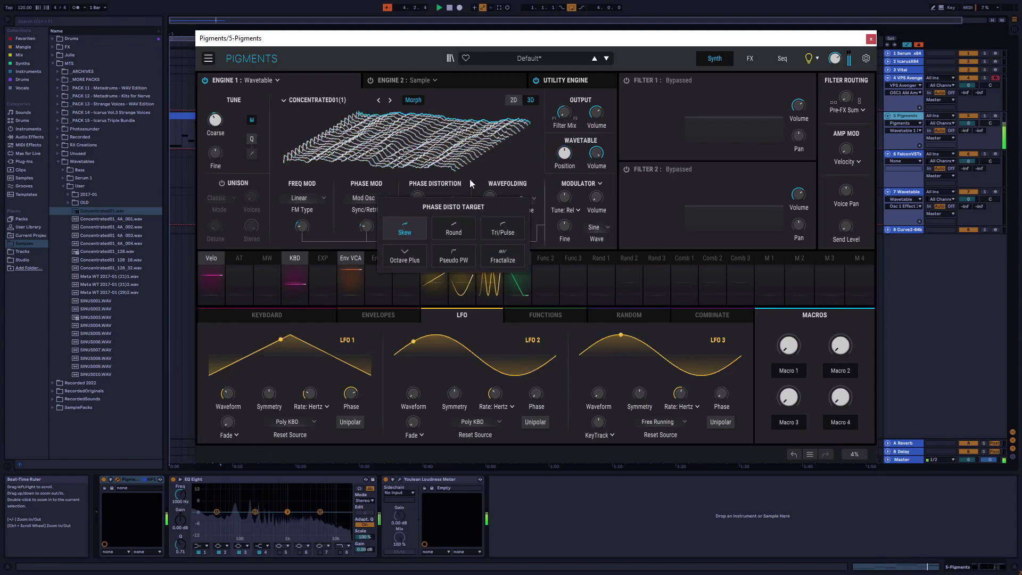
click(445, 226)
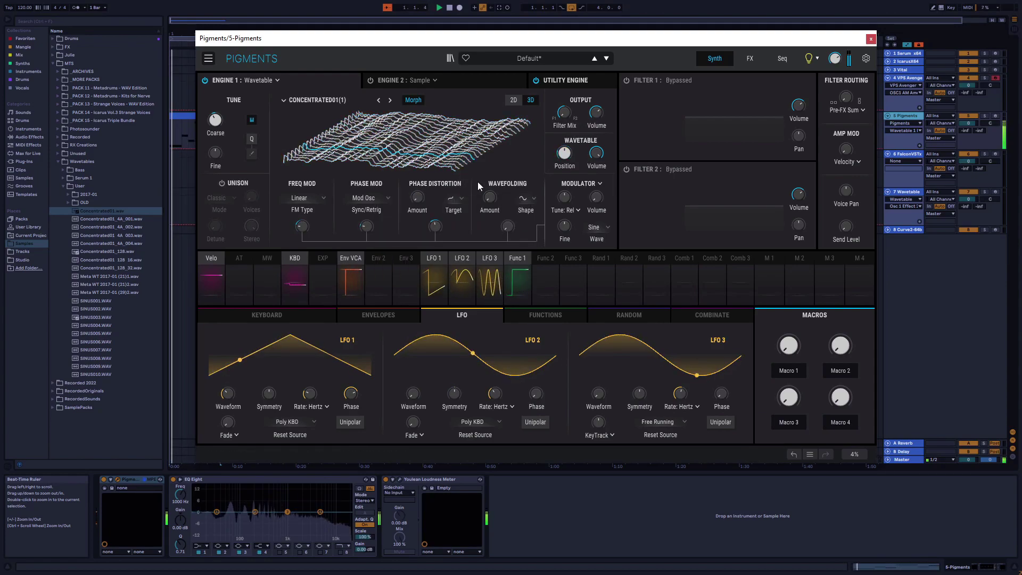
mouse_move(430, 192)
double_click(430, 191)
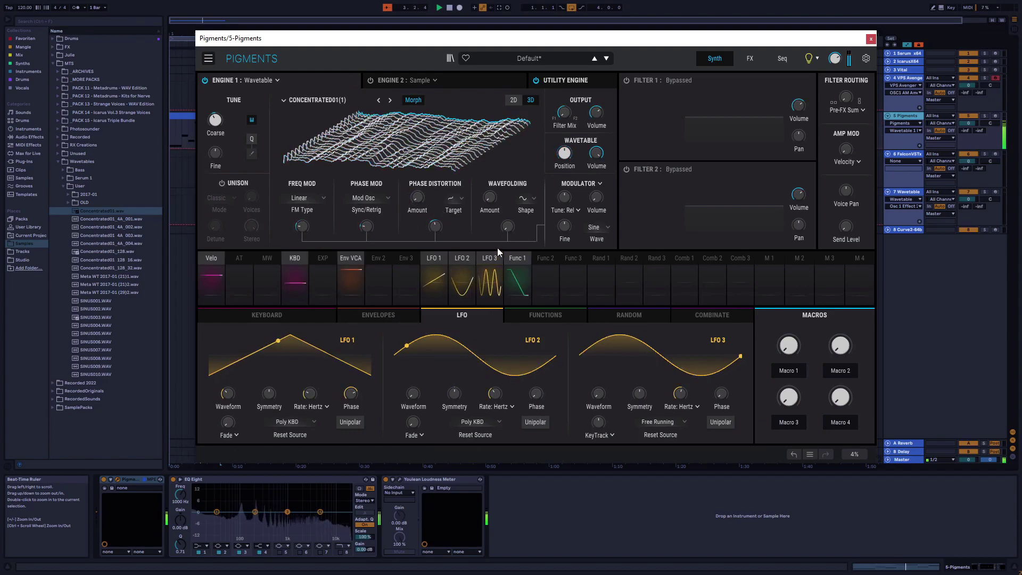
- Route LFO 3 to the phase distortion amount at 0.07 and set its phase distortion modulator amount routing to 0.05
click(480, 278)
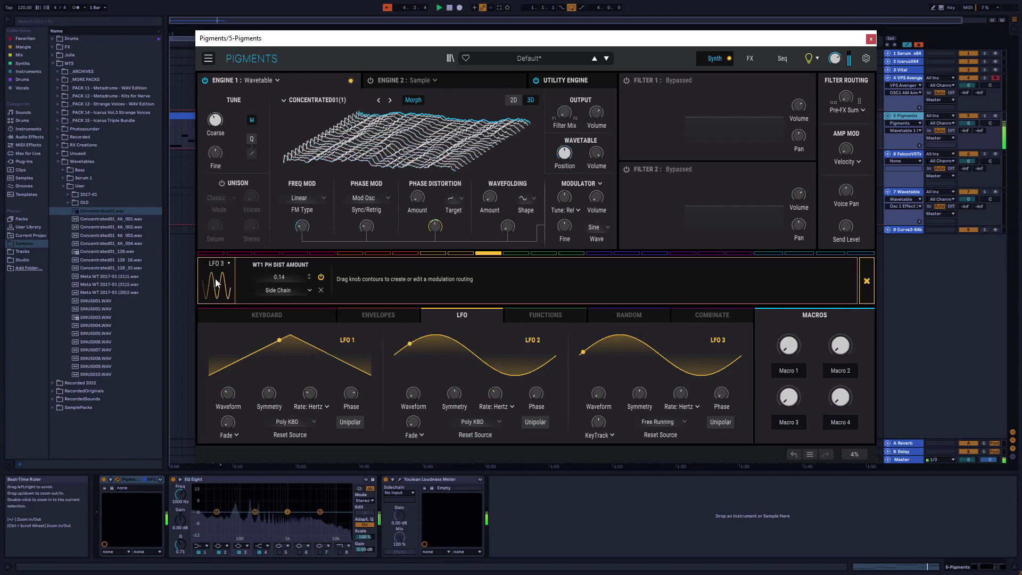
mouse_move(417, 198)
mouse_down()
mouse_move(418, 178)
mouse_move(421, 191)
mouse_up()
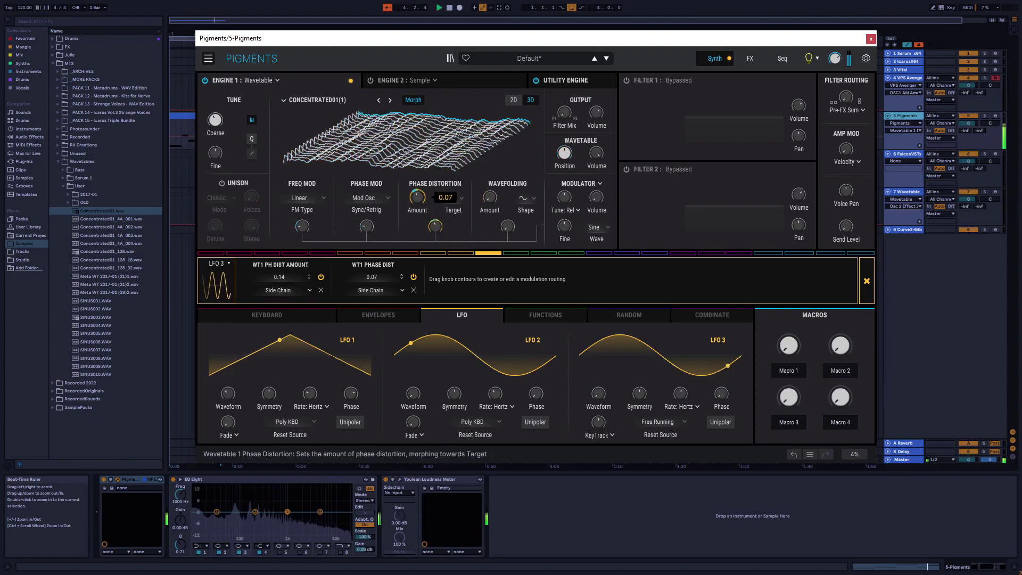
drag(436, 215, 436, 220)
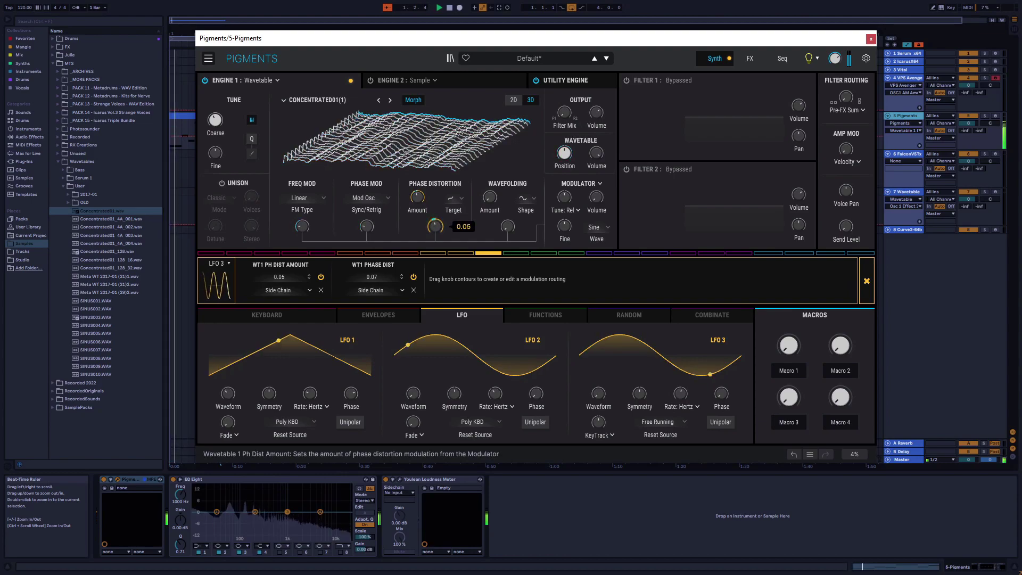
- Adjust LFO 3's rate and route LFO 3 to the wavefolding amount at 0.13
click(680, 393)
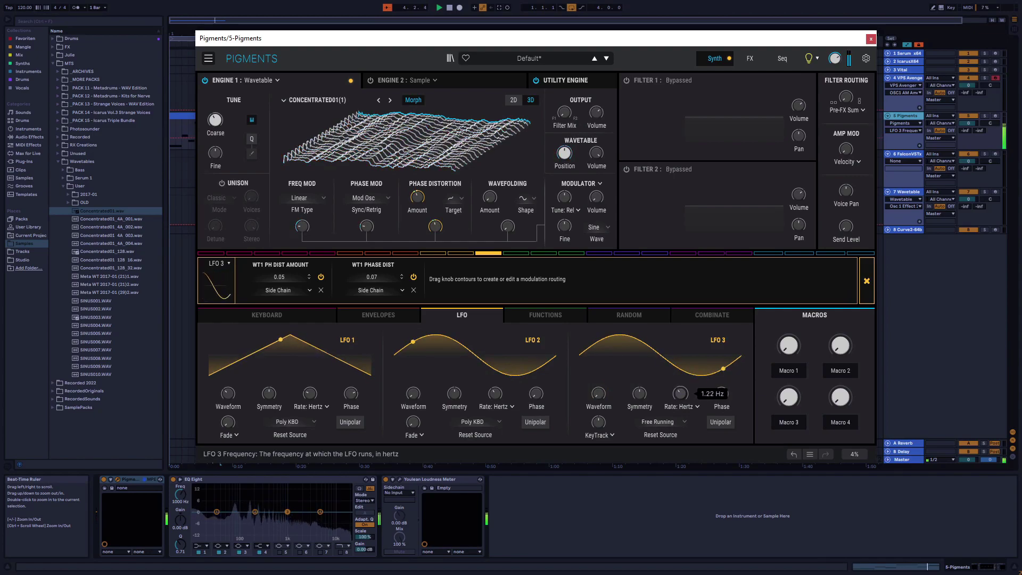
drag(680, 392, 680, 387)
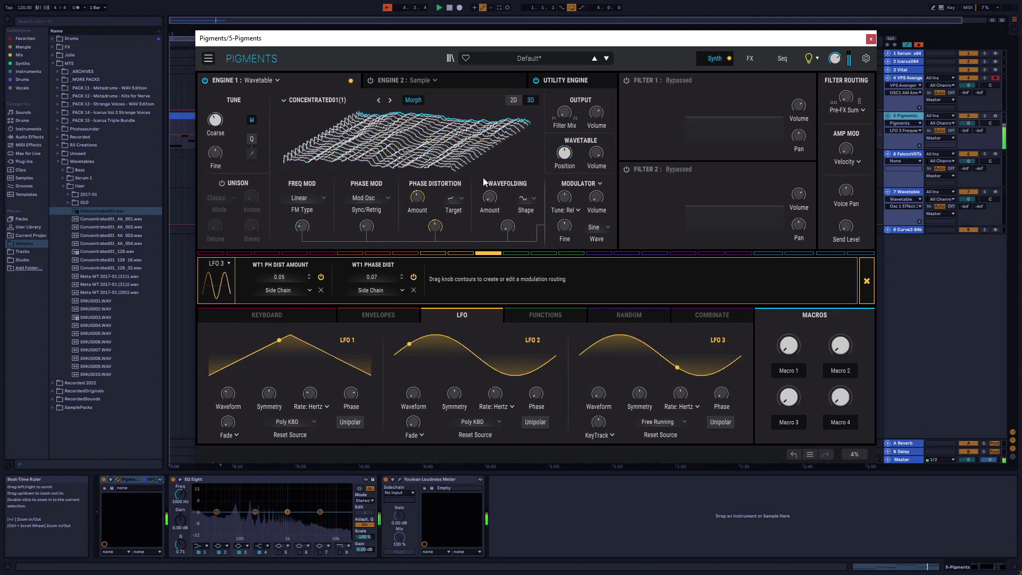
drag(489, 198, 489, 179)
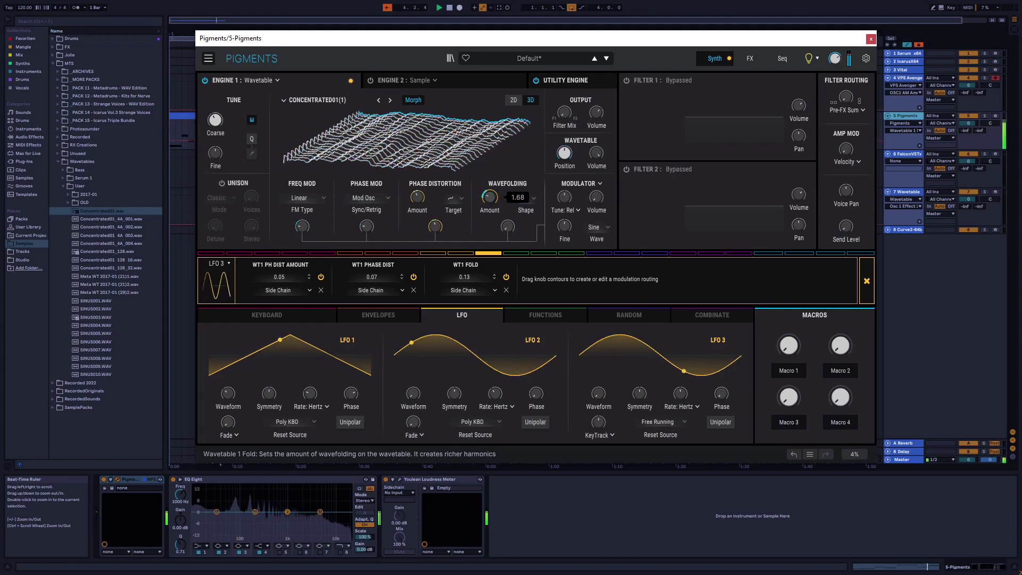
drag(489, 179, 489, 181)
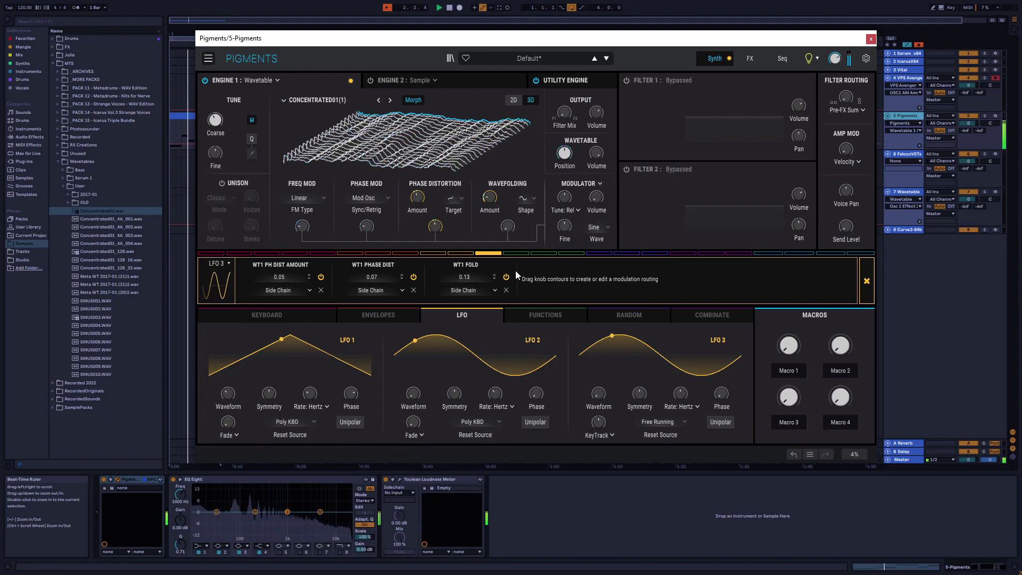
- Side-chain LFO 3's wavefolding routing to LFO 1 at 0.93 and set the routing amount to 0.56
click(492, 290)
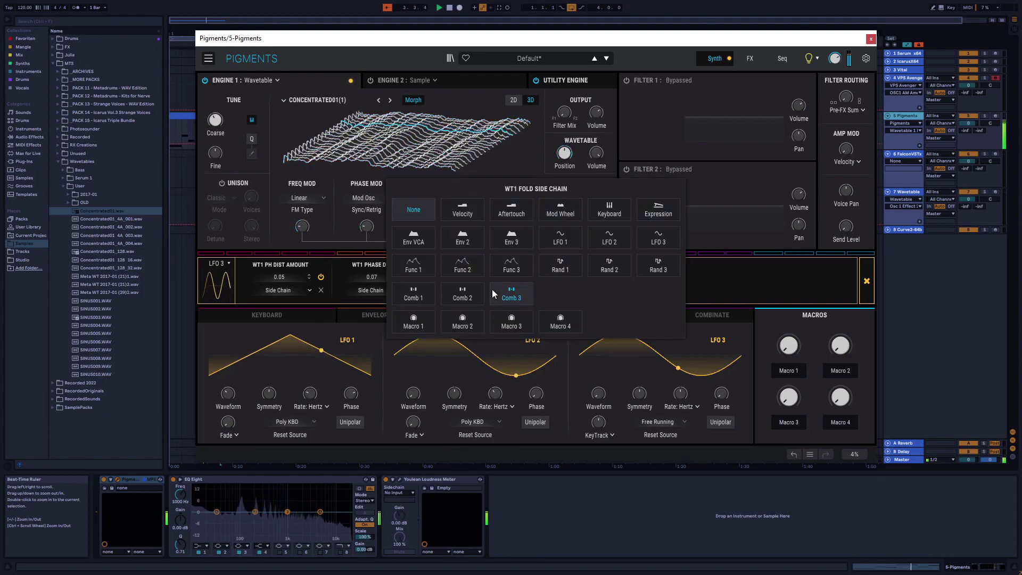
click(559, 240)
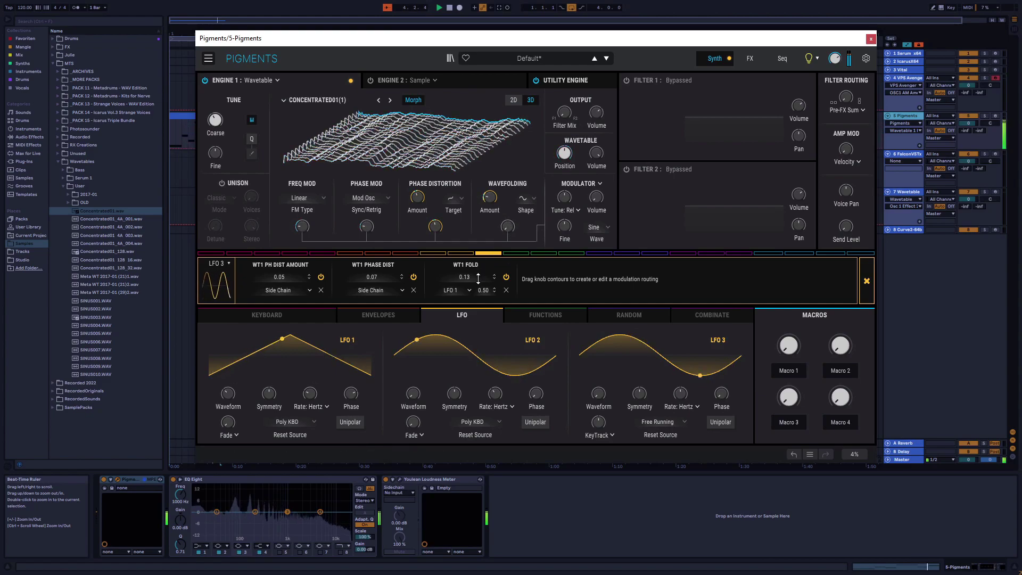
drag(483, 290, 495, 305)
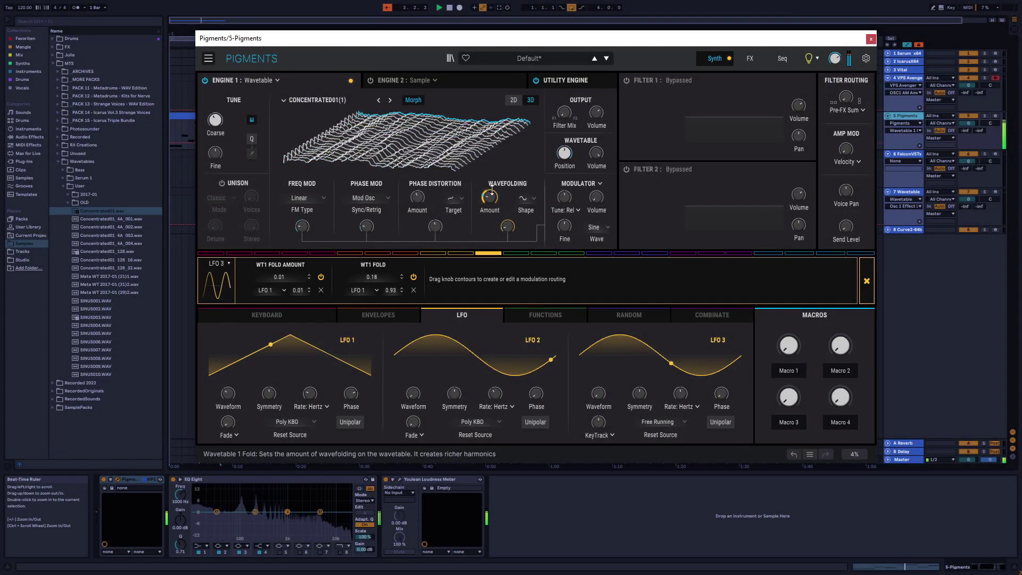
drag(489, 197, 489, 196)
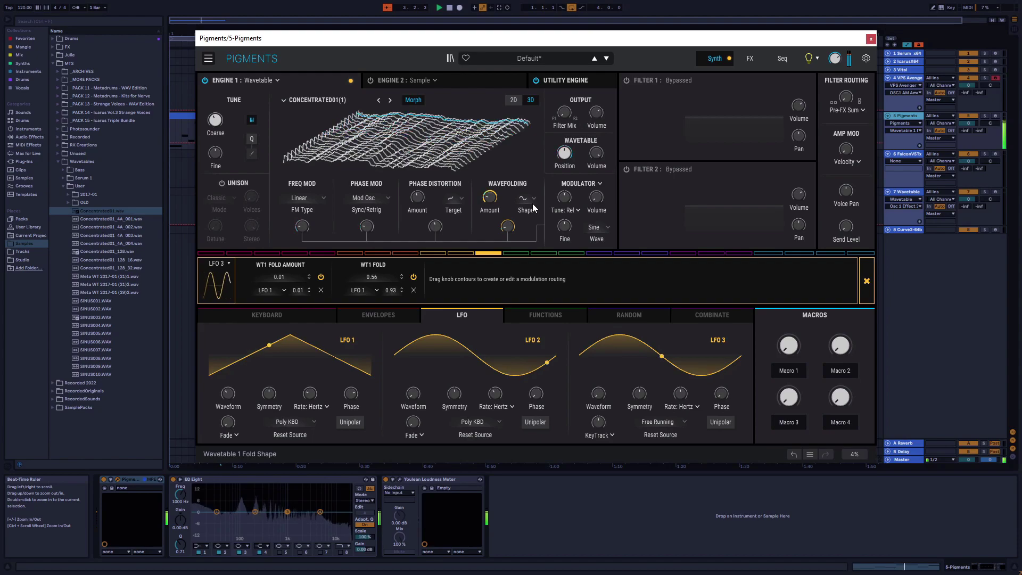
drag(489, 196, 489, 196)
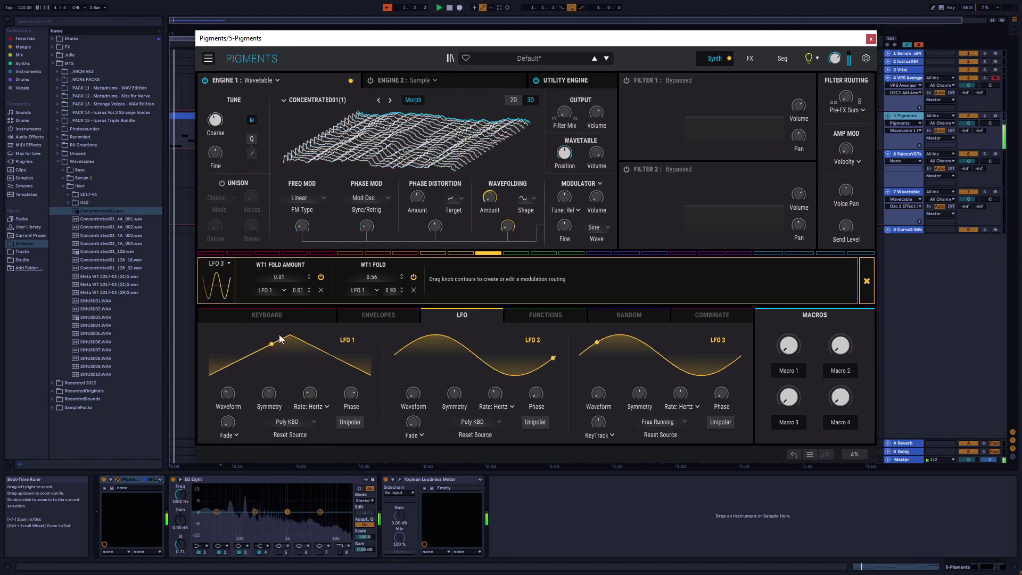
mouse_move(489, 197)
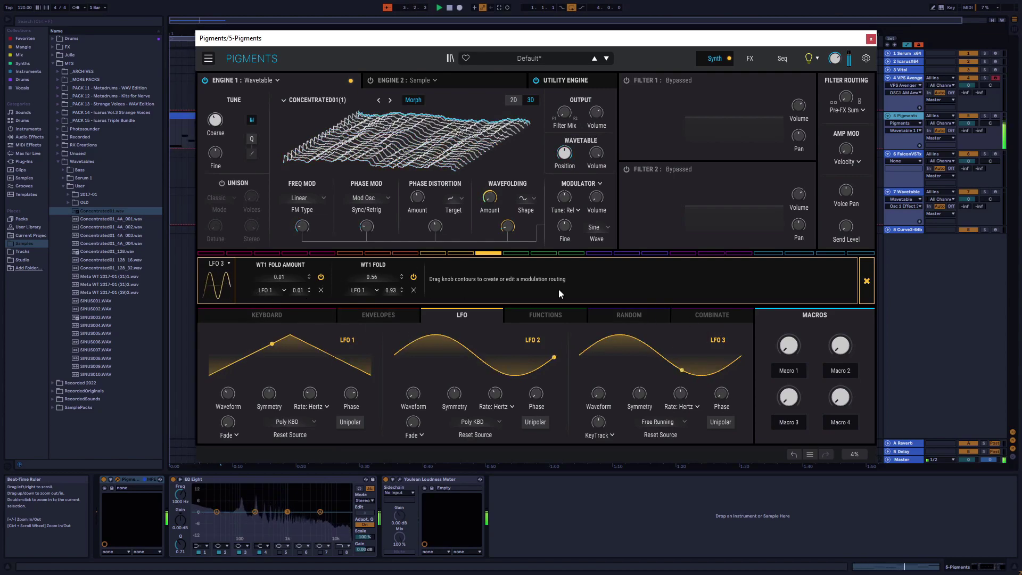
- Examine the Combinate modulators and the combination types available for Comb 1
click(709, 316)
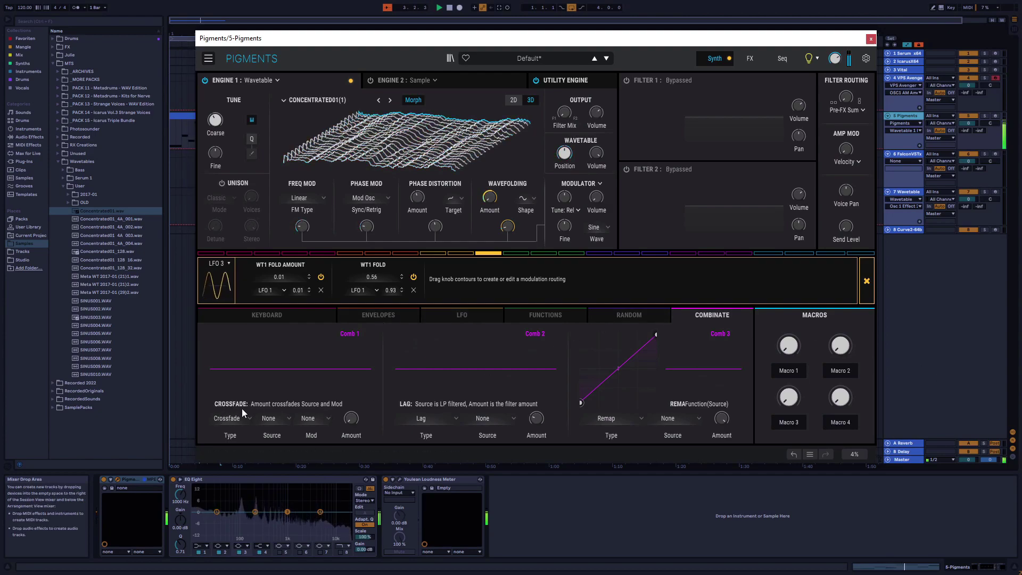
click(237, 418)
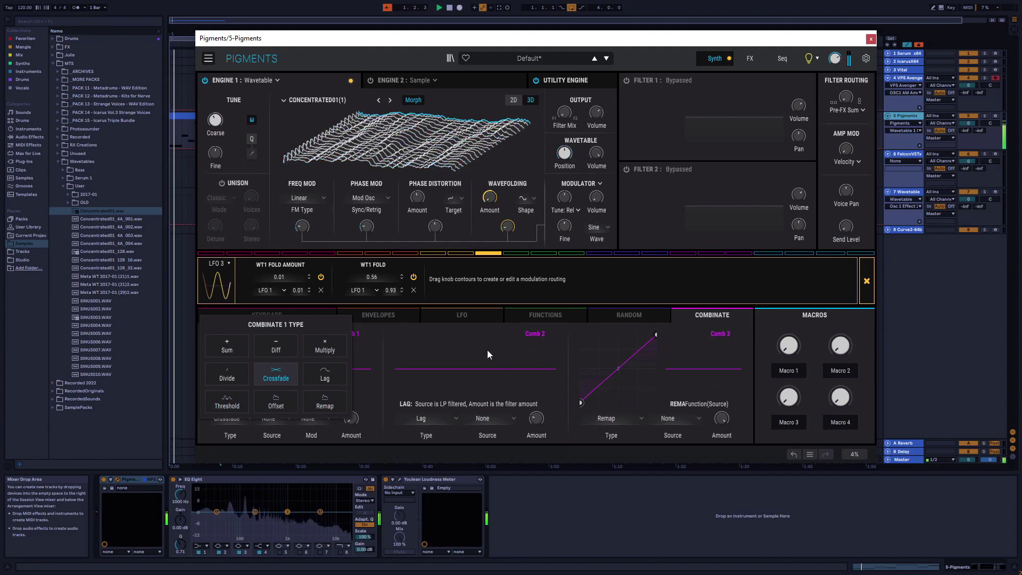
click(727, 320)
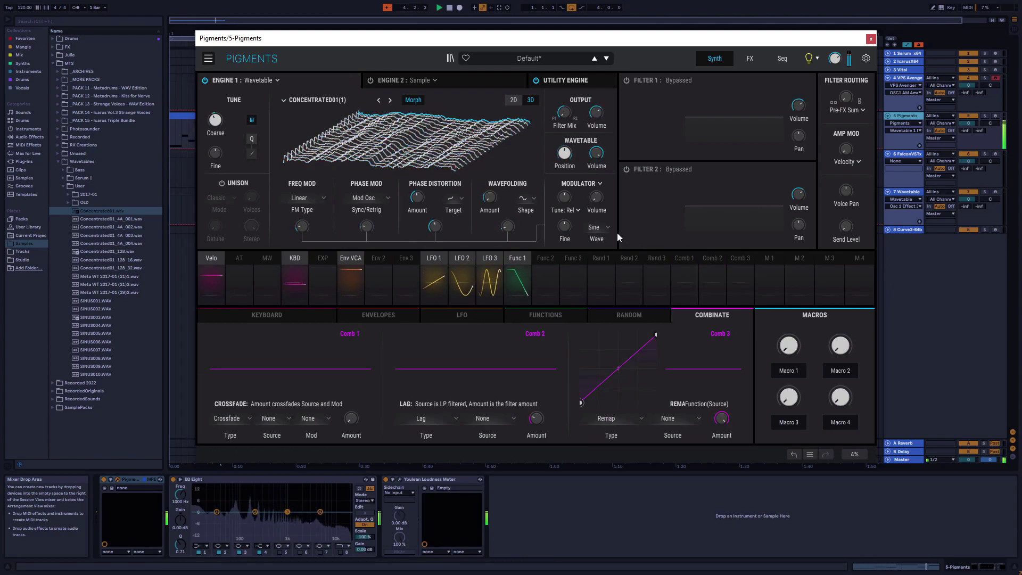
- Stop the song playback
right_click(449, 10)
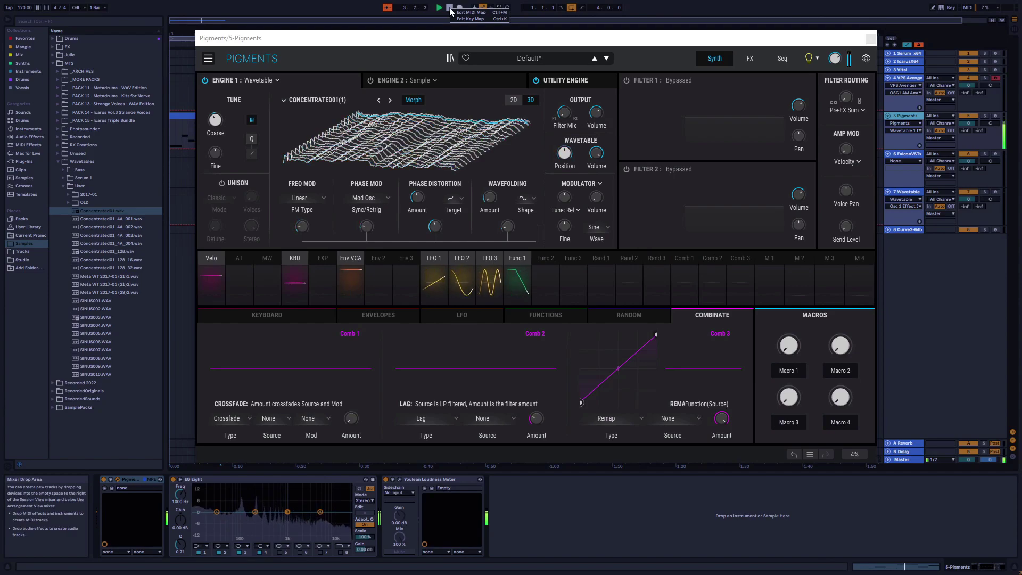
key(Escape)
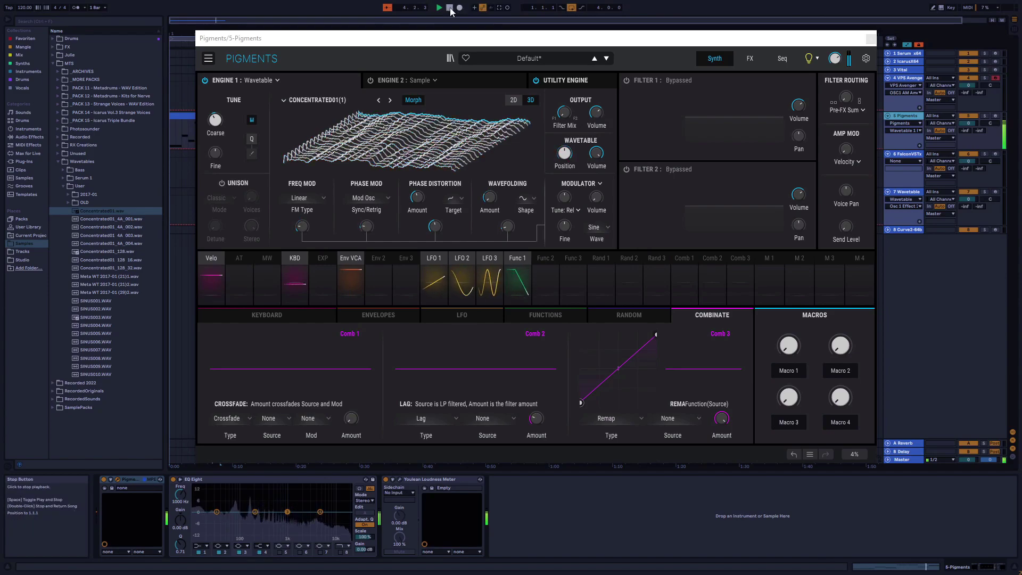
click(450, 9)
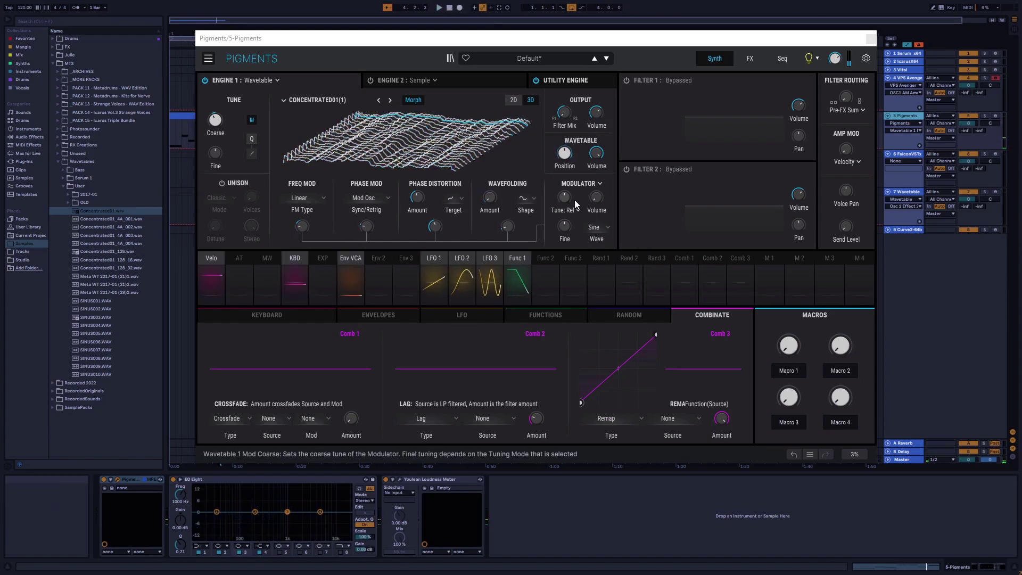
- Check the crossmod source options of Engine 1's modulator and look at Engine 2
click(600, 183)
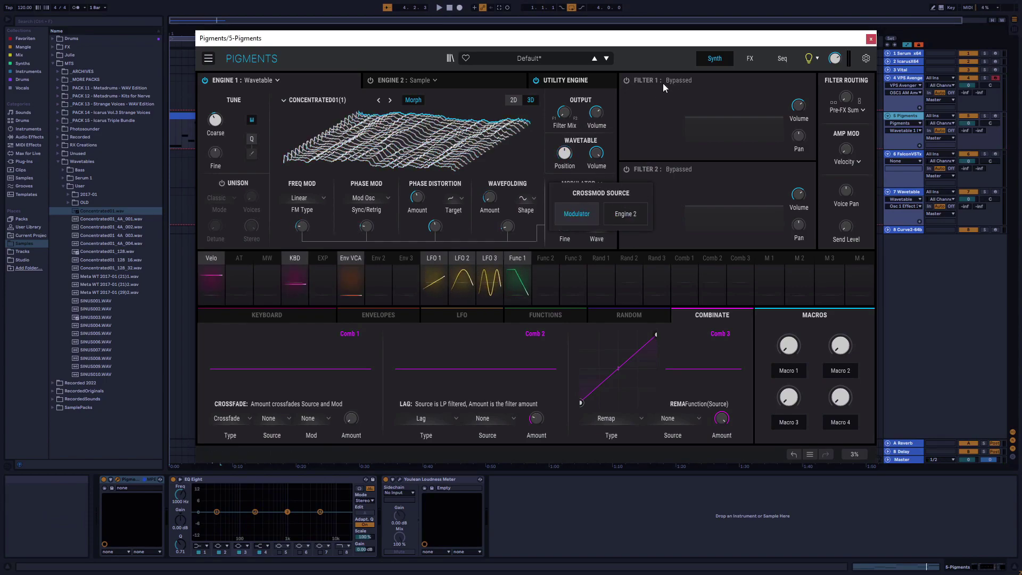
click(615, 174)
click(403, 85)
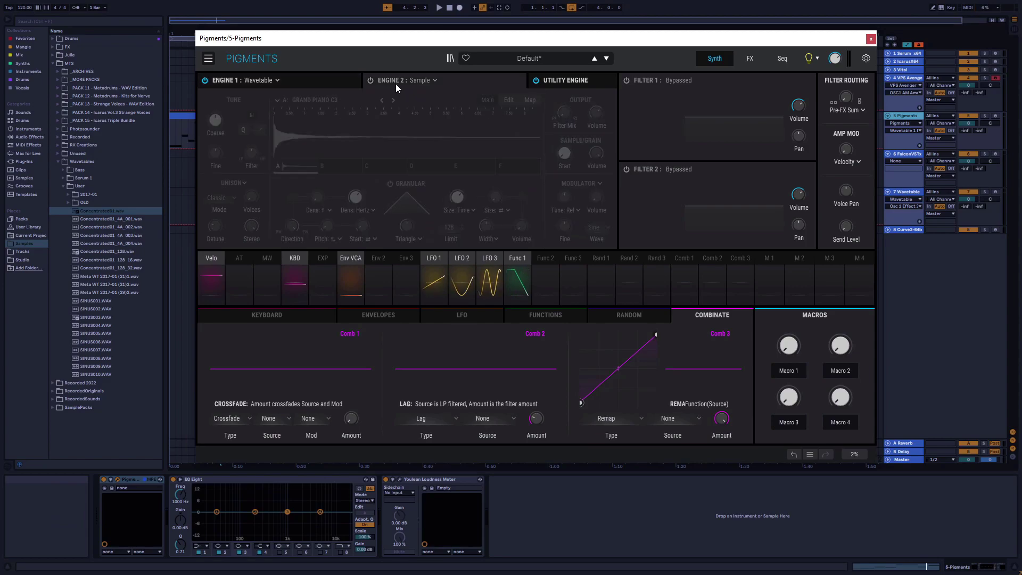
click(302, 75)
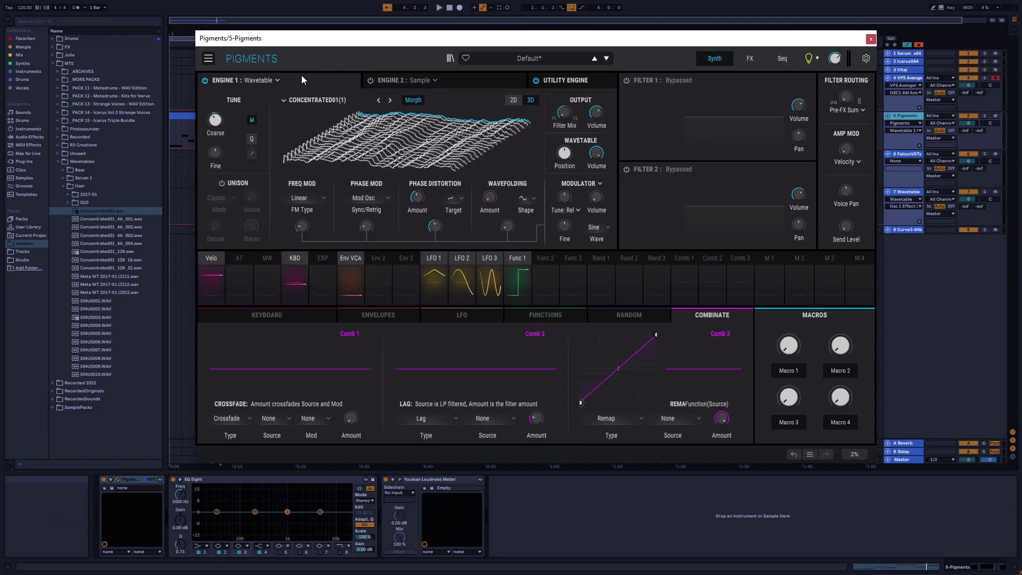
- Try the Harmonic type for Engine 2 with the engine enabled, bypass it again, and return to Engine 1
click(413, 80)
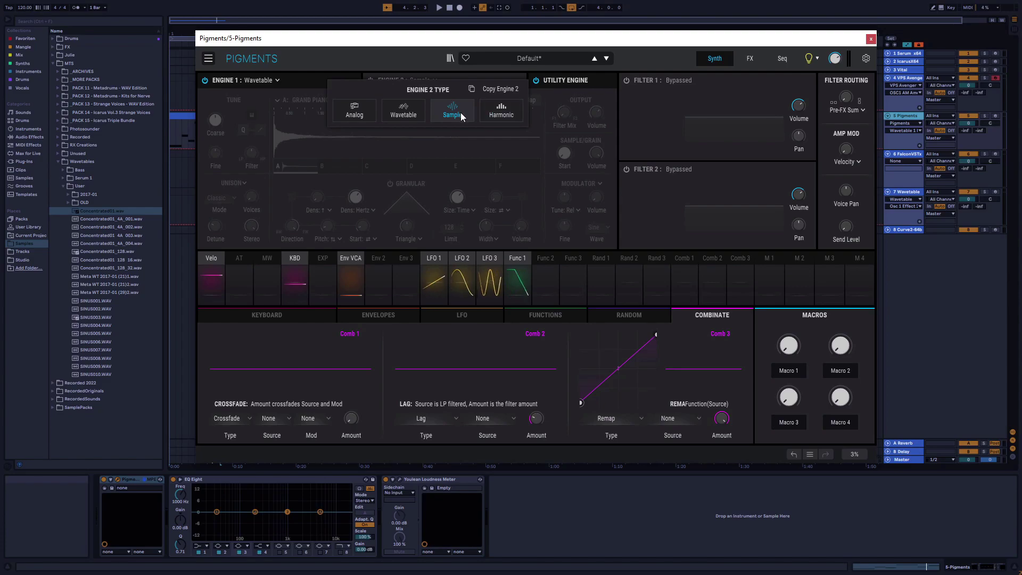
click(501, 114)
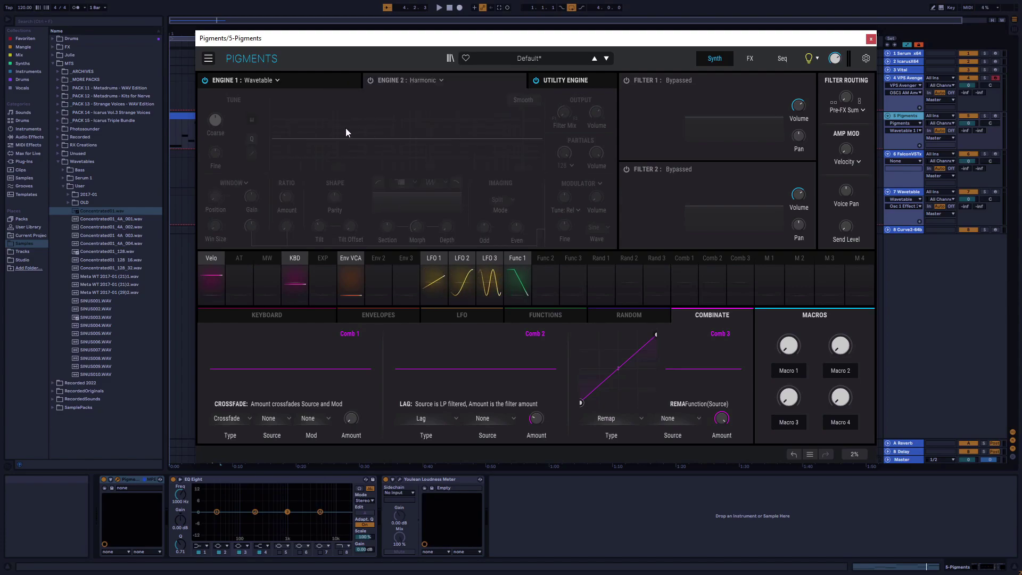
click(370, 79)
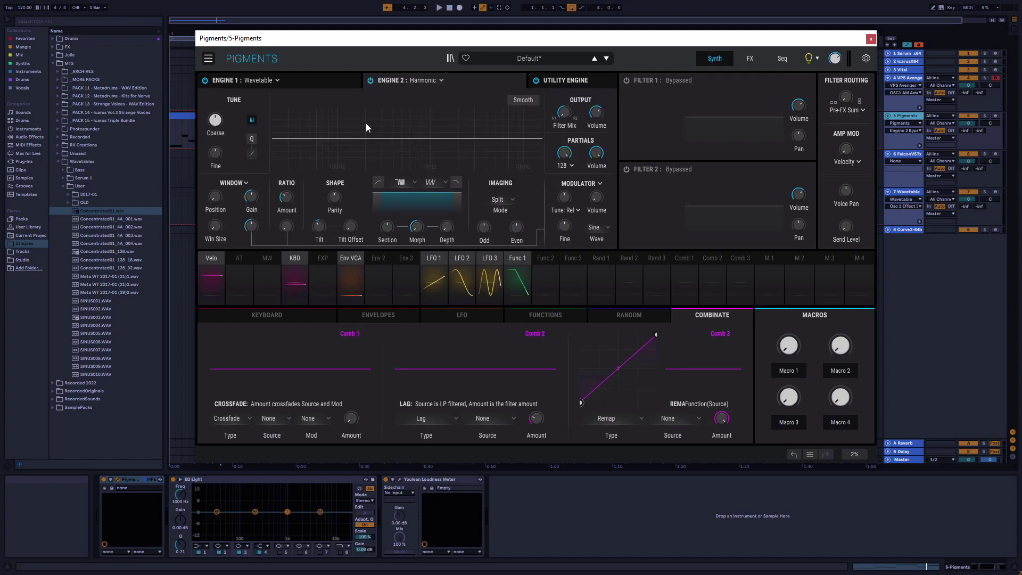
click(370, 81)
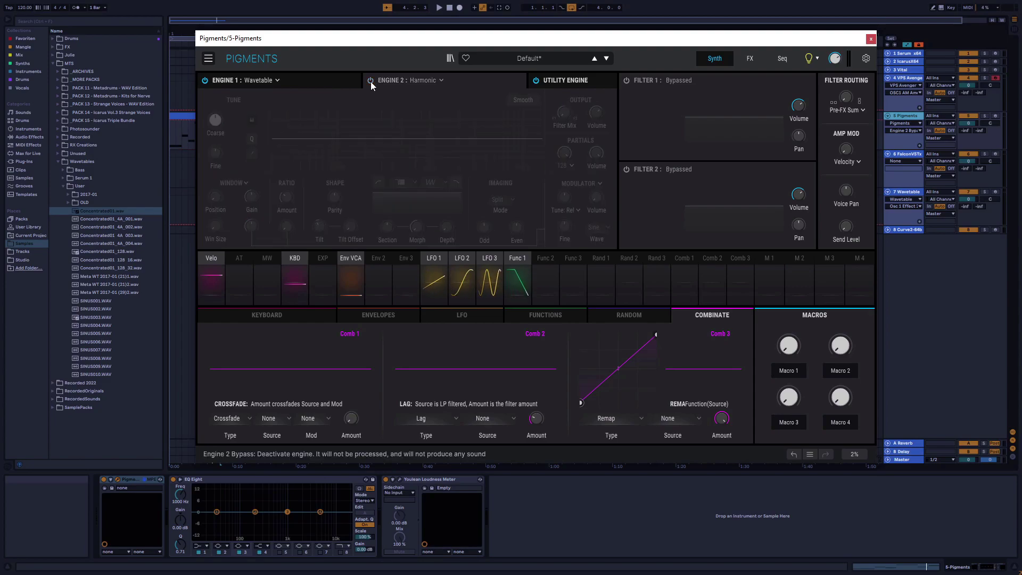
click(293, 79)
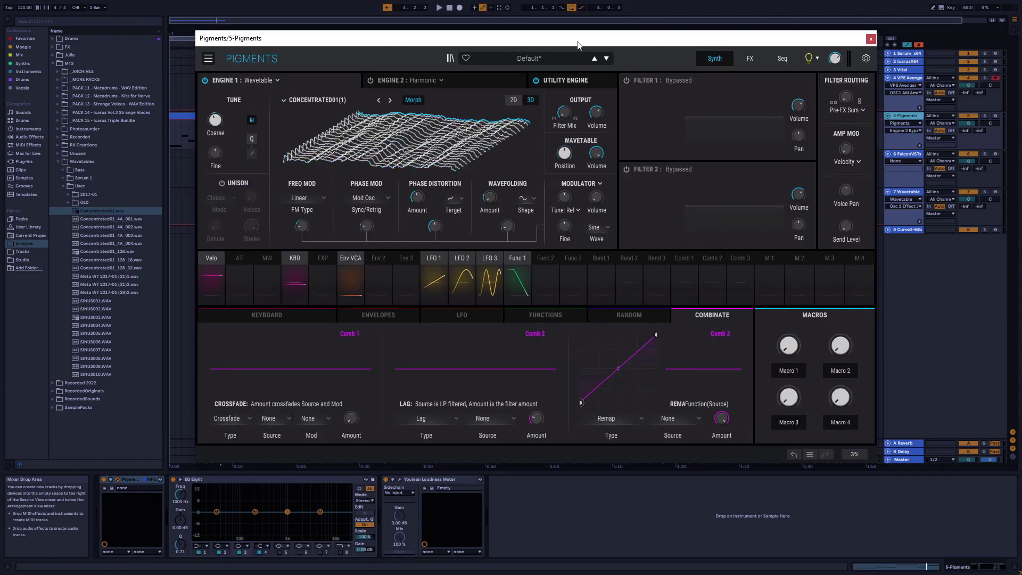
drag(579, 44, 574, 50)
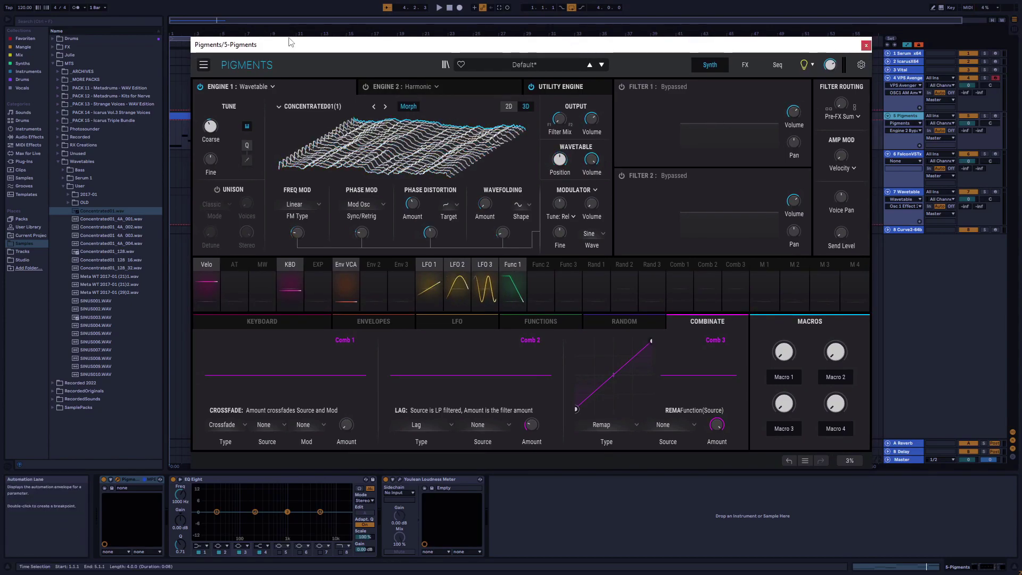
- Set Engine 2 to the Sample type, enable the engine, and activate its granular mode
click(420, 88)
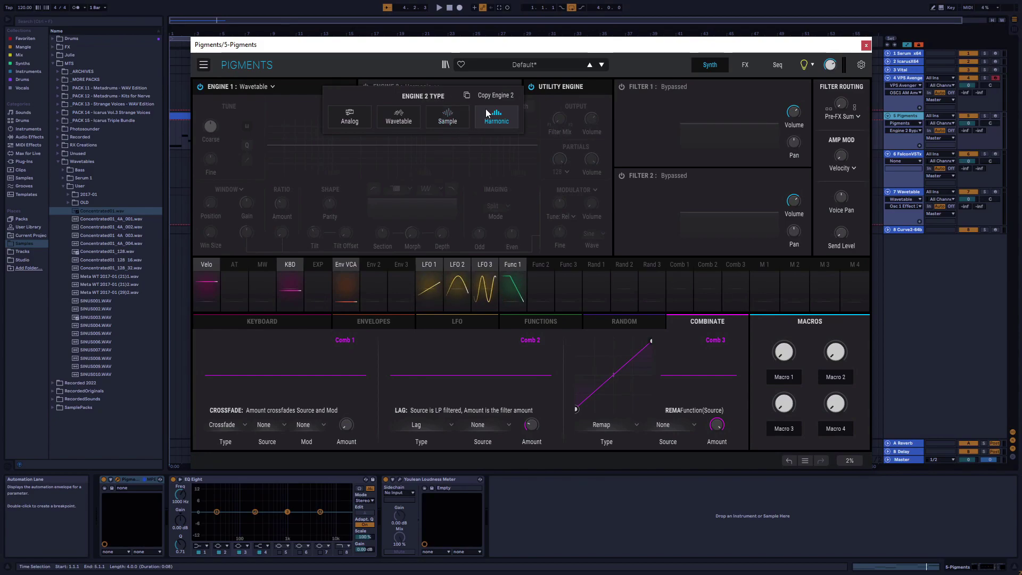
click(446, 114)
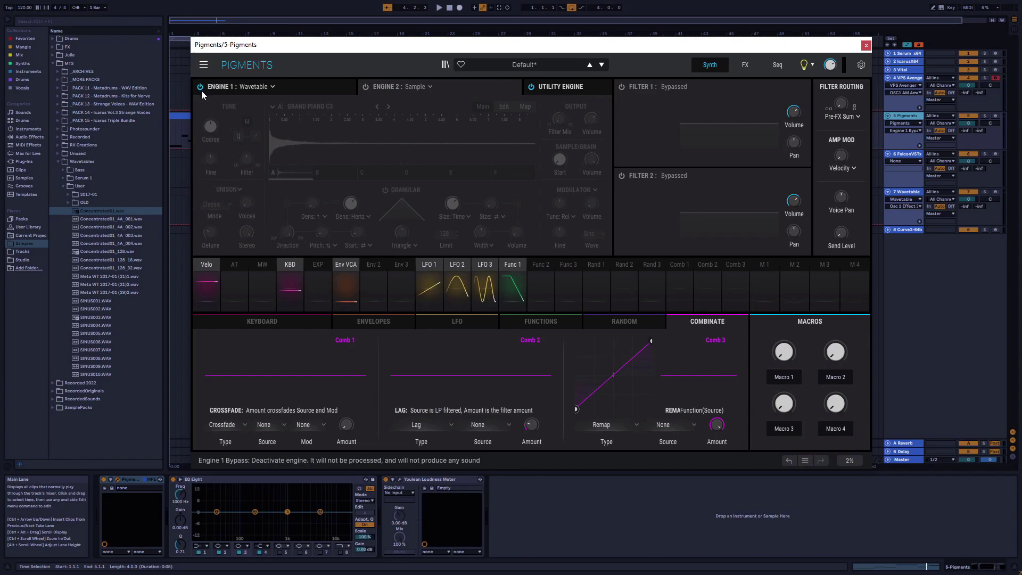
click(366, 87)
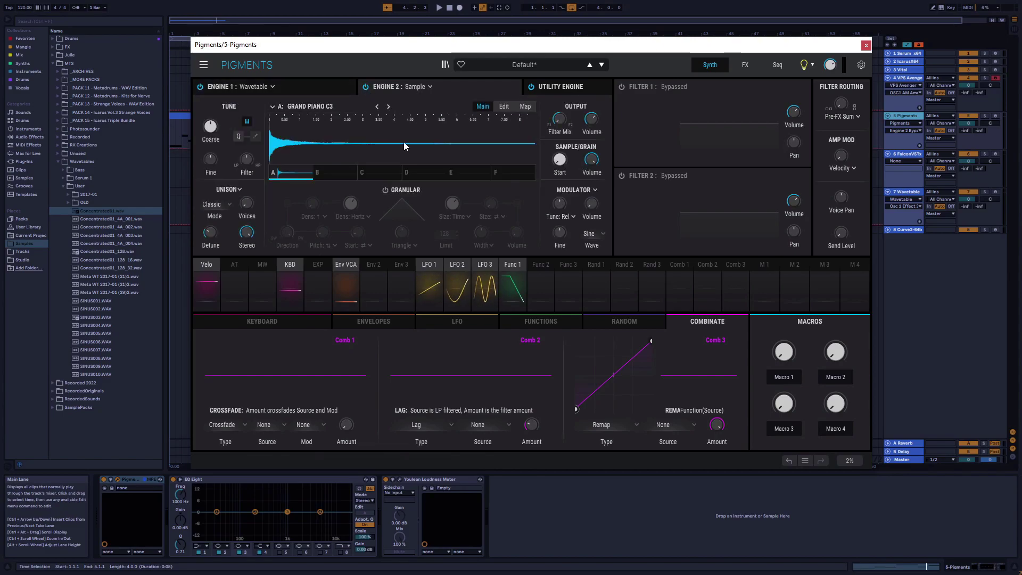
click(385, 190)
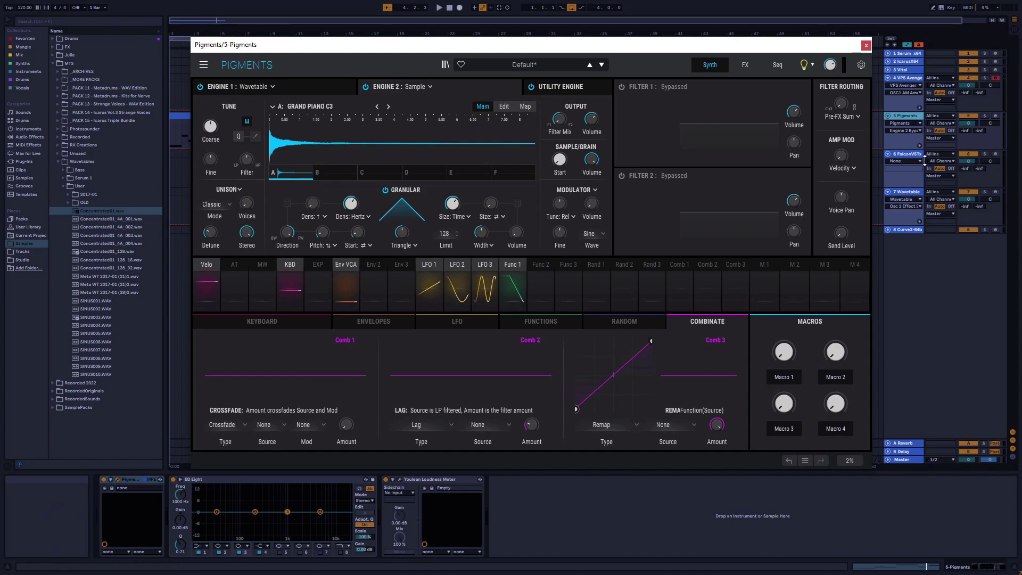
- Switch to Falcon and VPS Avenger, examine Avenger's Granular oscillator sources, and return to Pigments
click(908, 154)
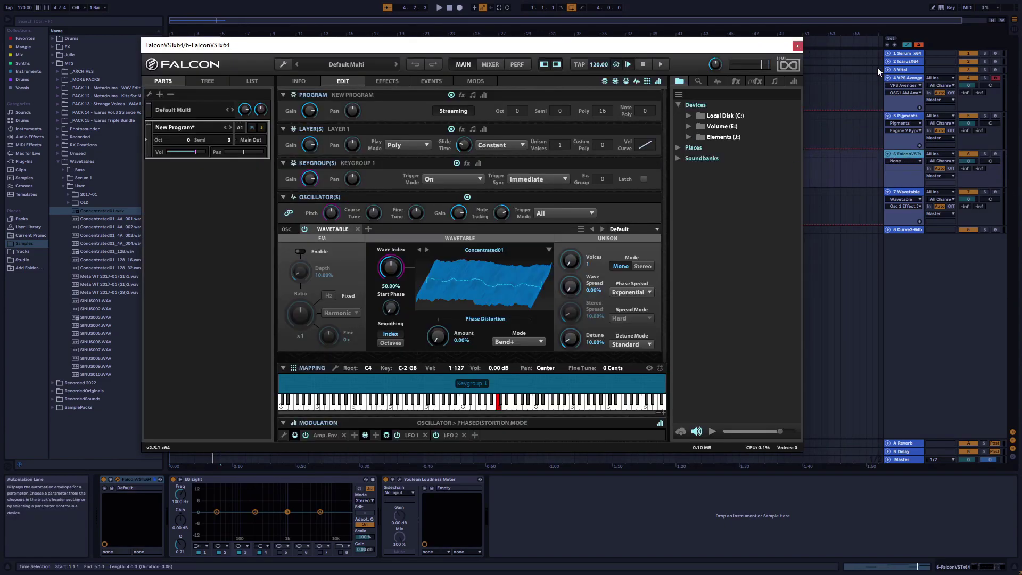
click(908, 79)
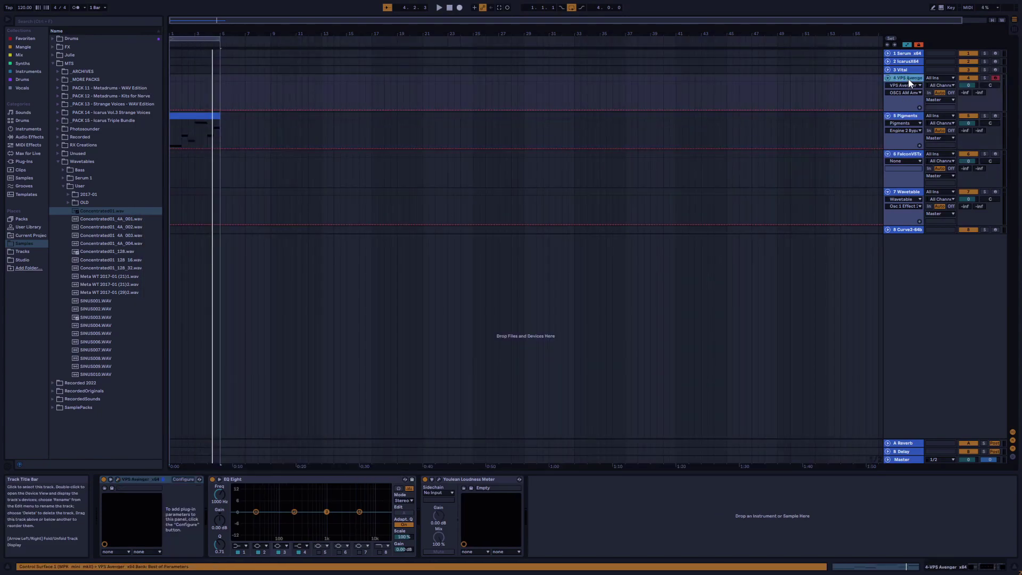
click(117, 479)
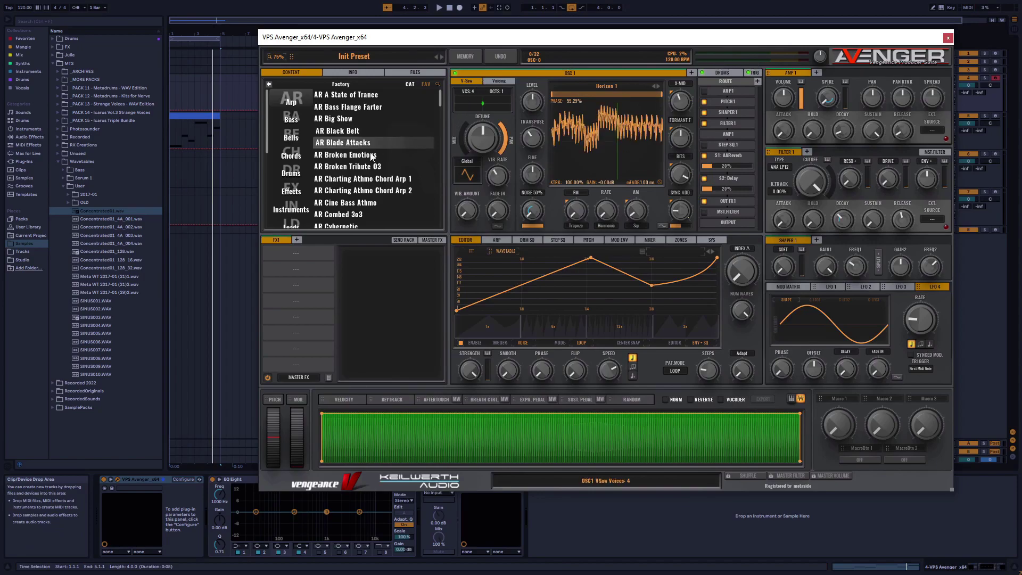
click(604, 87)
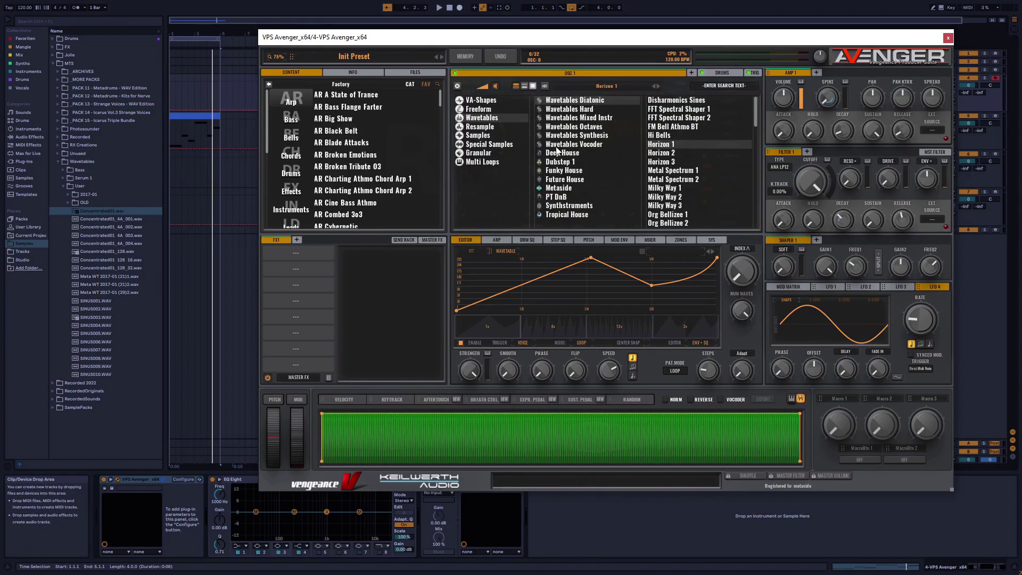
click(482, 154)
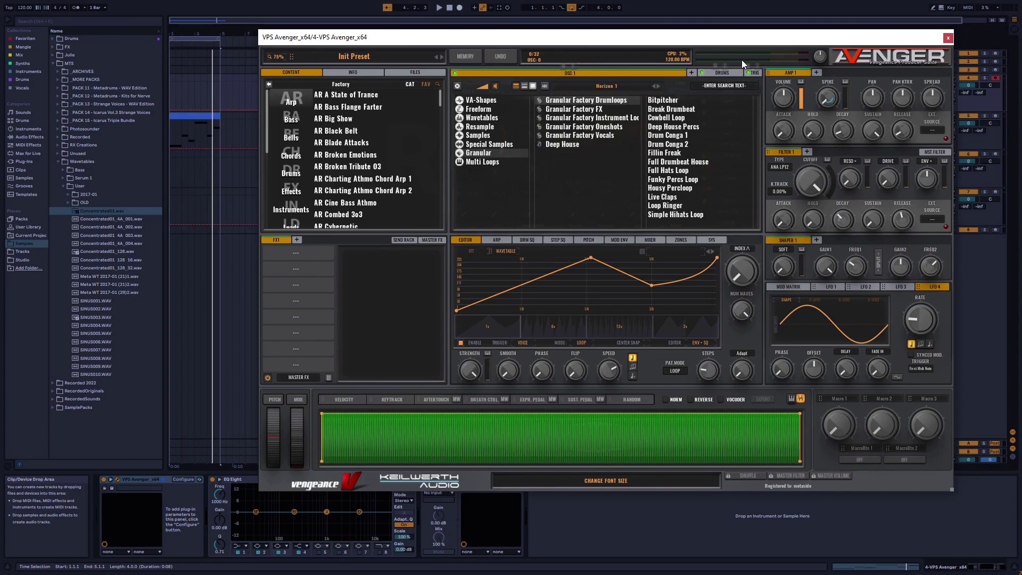
click(899, 118)
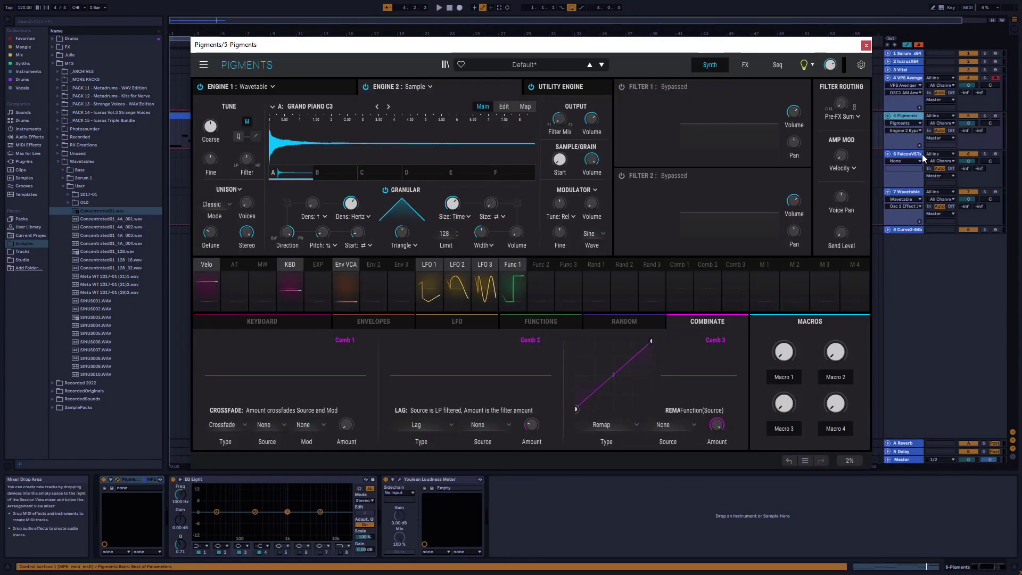
- Switch to Falcon, move the MIDI clip from the Pigments track to the Falcon track, and start playback
click(922, 154)
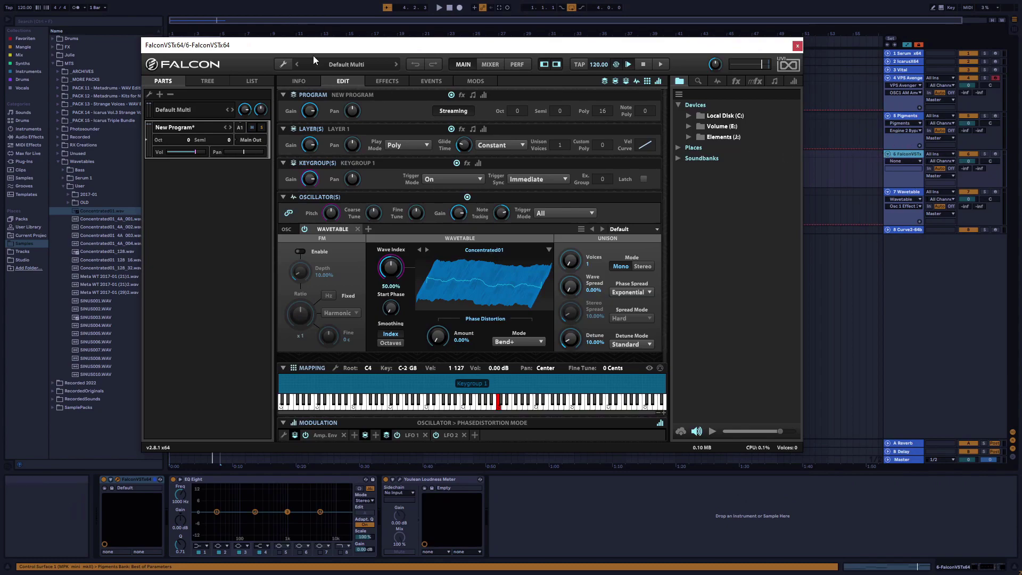
drag(310, 47, 429, 42)
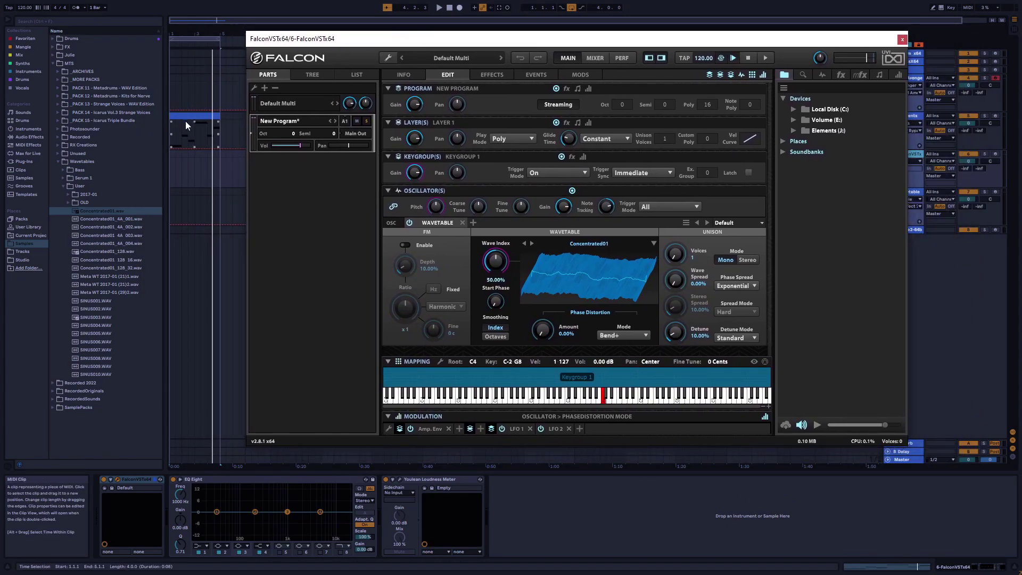
click(180, 168)
drag(489, 45, 461, 41)
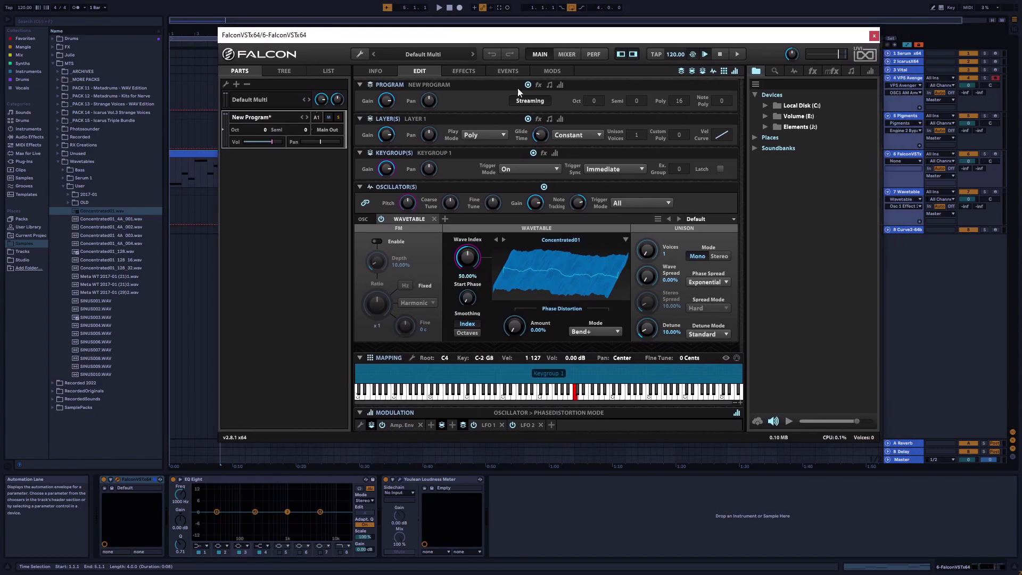
click(450, 9)
key(space)
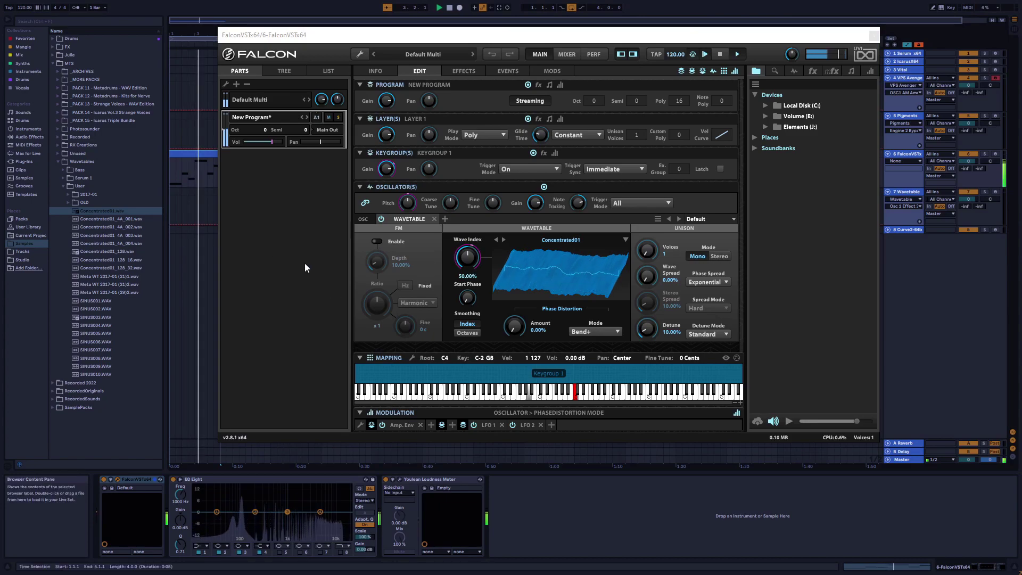
- Try Concentrated01_4A_001.wav in the wavetable oscillator, then load Concentrated01.wav back into it
drag(100, 217, 559, 272)
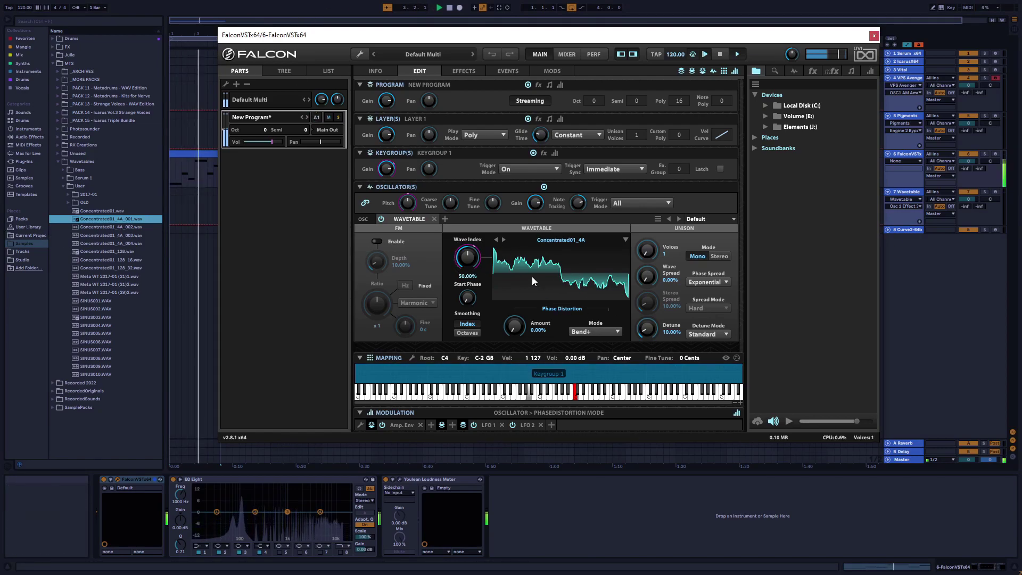
drag(99, 211, 496, 265)
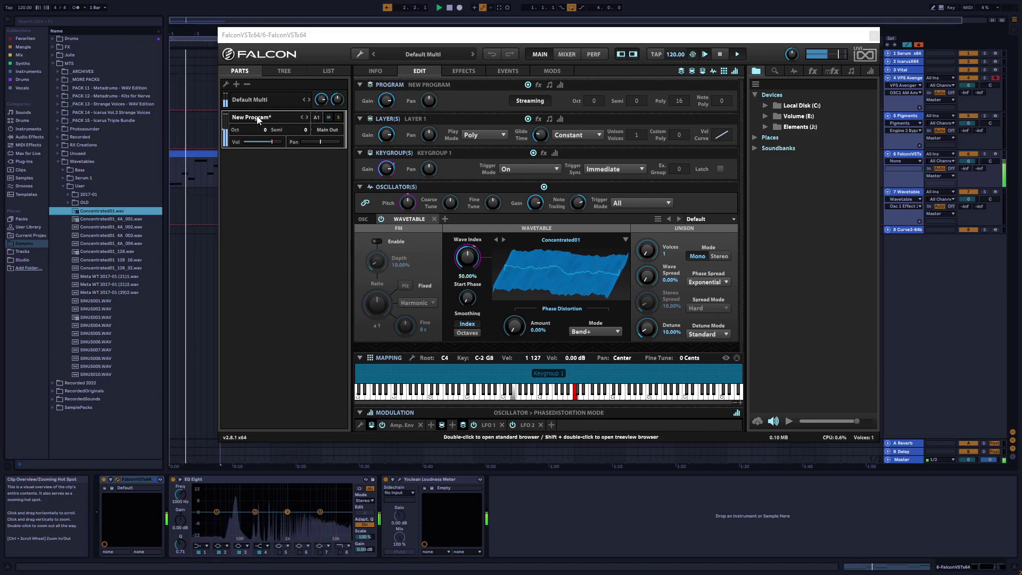
- Empty the program's part without saving the changes and create a new program with a Wavetable oscillator
right_click(280, 117)
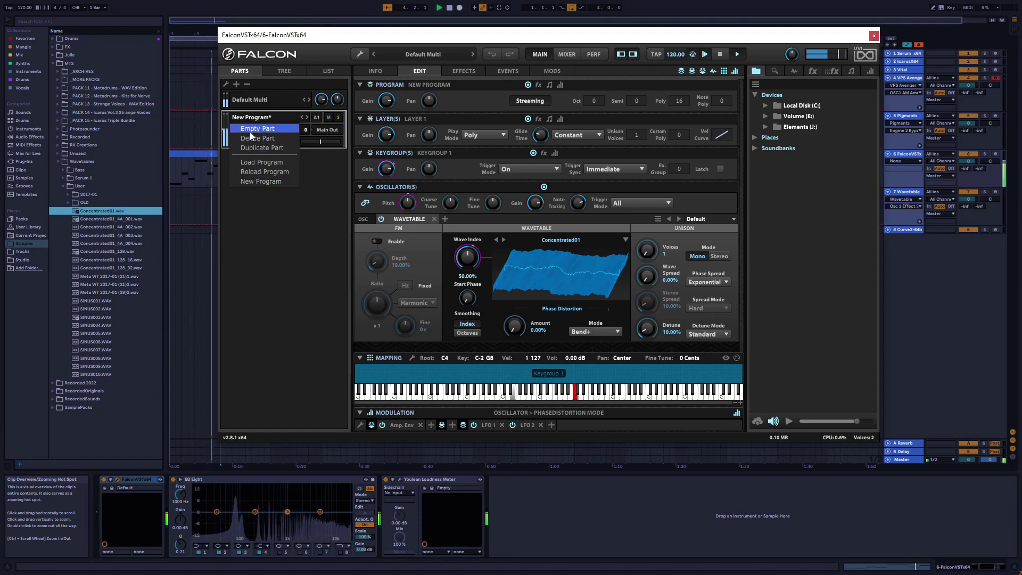
click(264, 131)
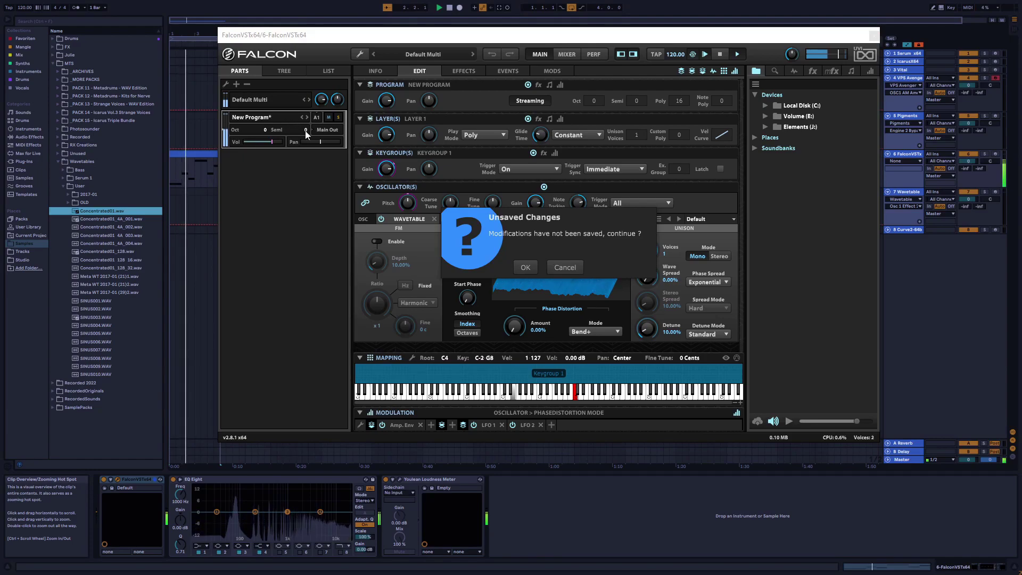
click(525, 267)
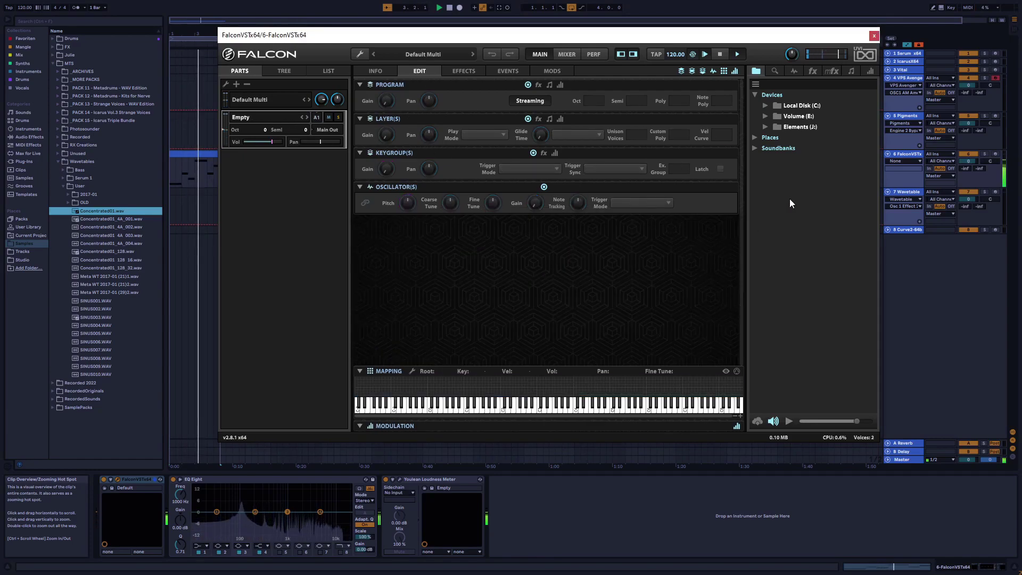
click(793, 71)
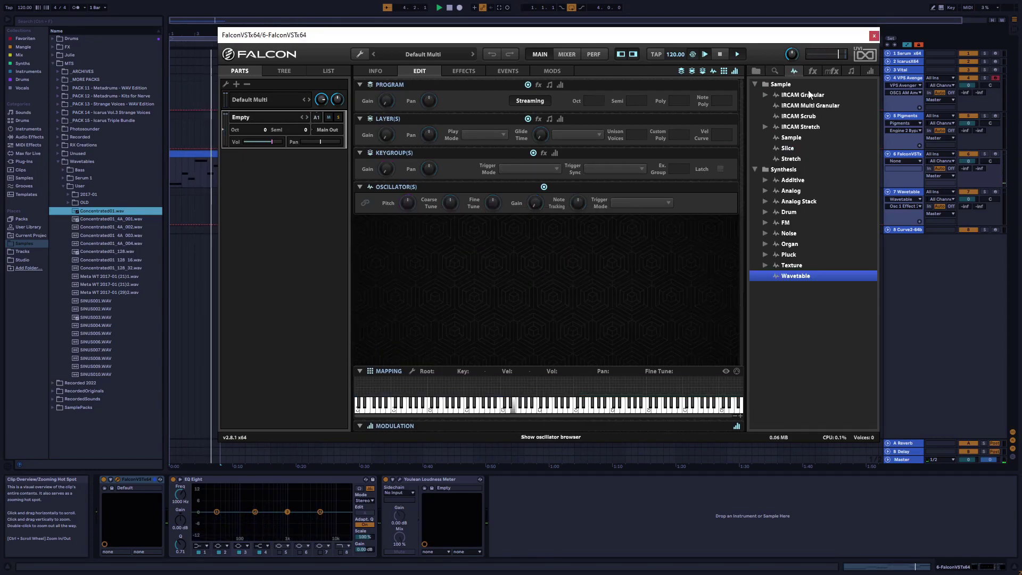
drag(800, 281, 558, 378)
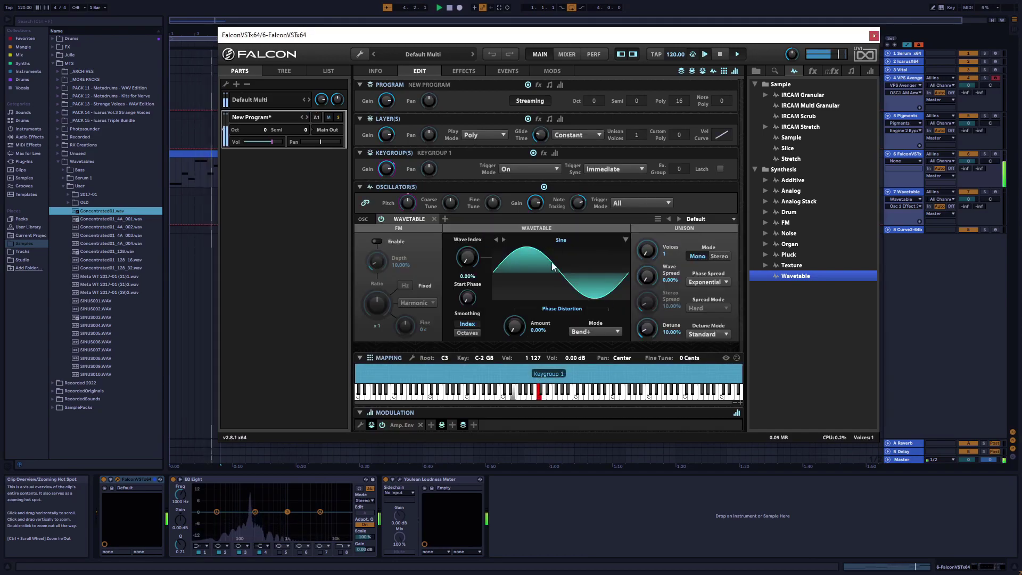
- Load Concentrated01.wav into the new wavetable oscillator and set the keygroup's root note to C4
click(584, 243)
click(583, 243)
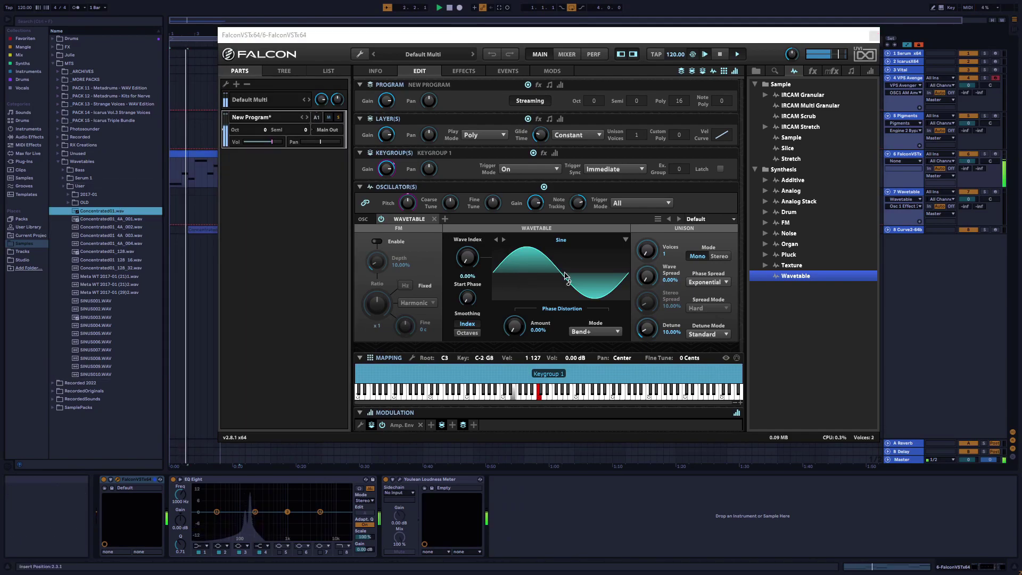
drag(560, 277, 560, 279)
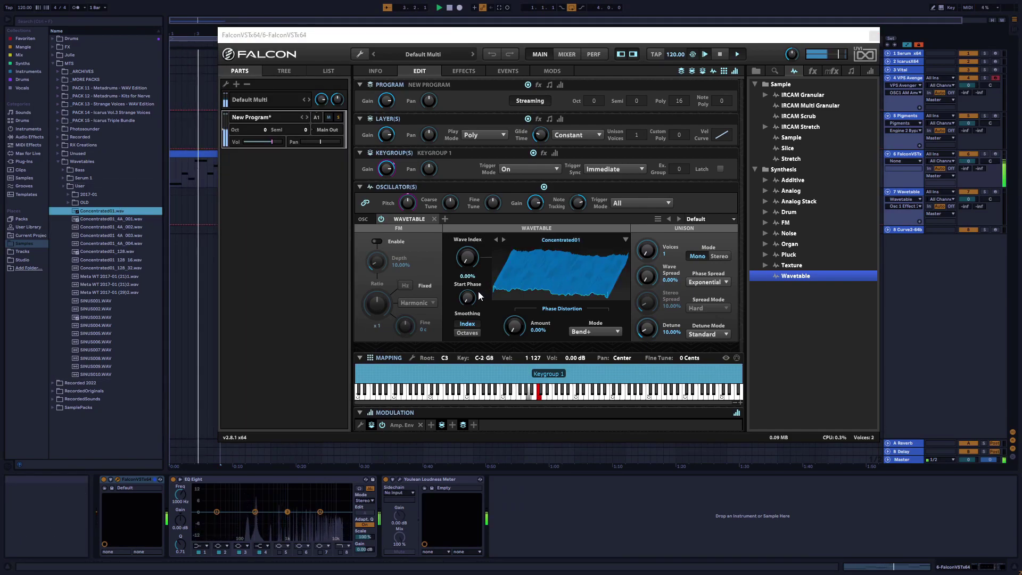
click(507, 398)
drag(447, 356, 452, 347)
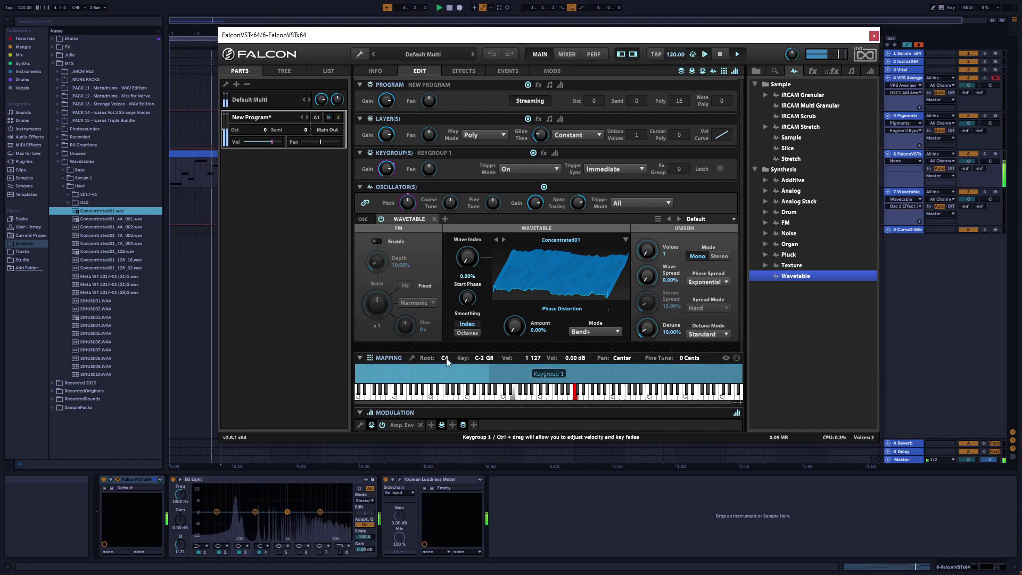
click(411, 220)
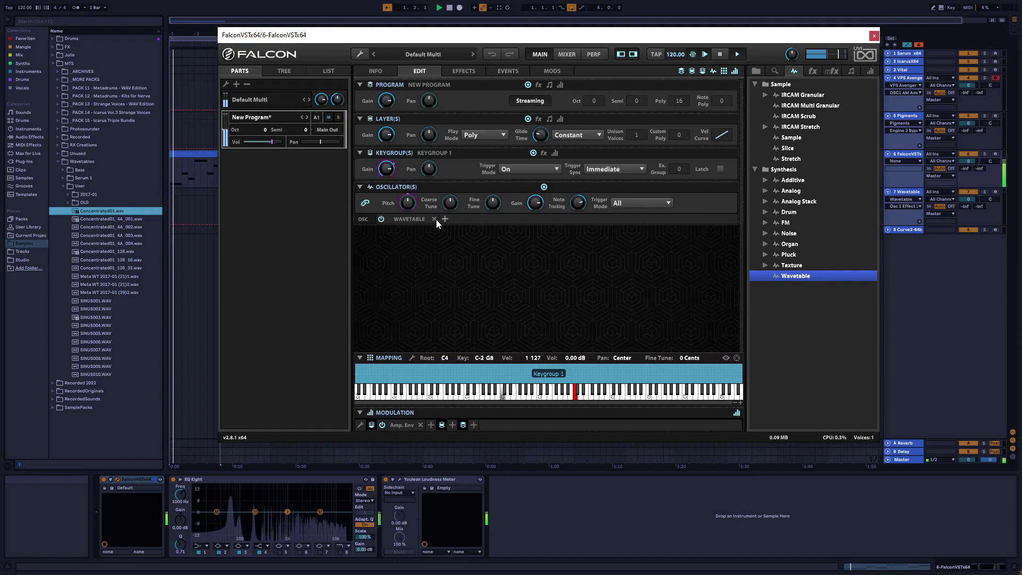
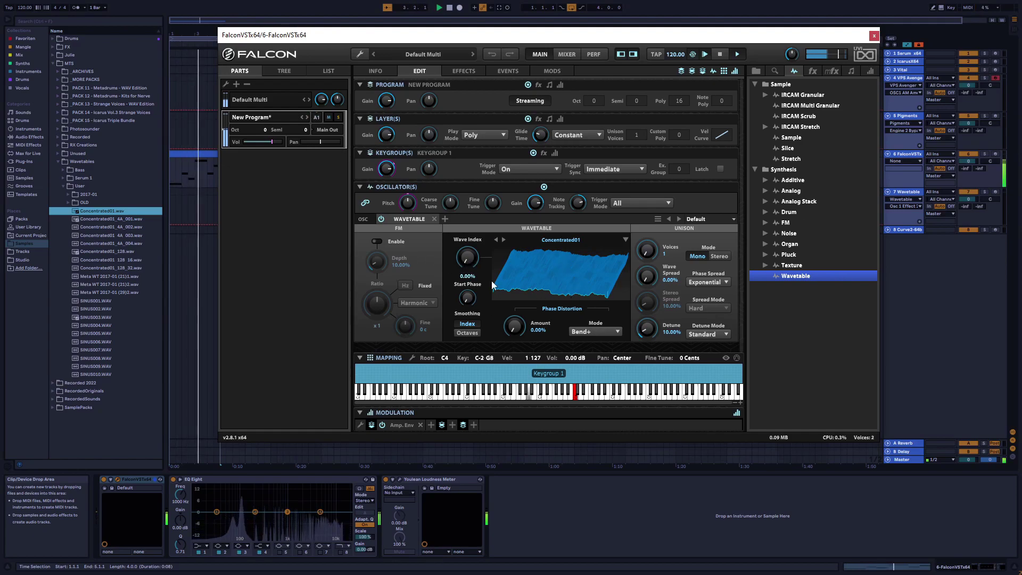
- Modulate the oscillator's Wave Index with a new program-level Multi Envelope
drag(463, 259, 461, 408)
right_click(467, 258)
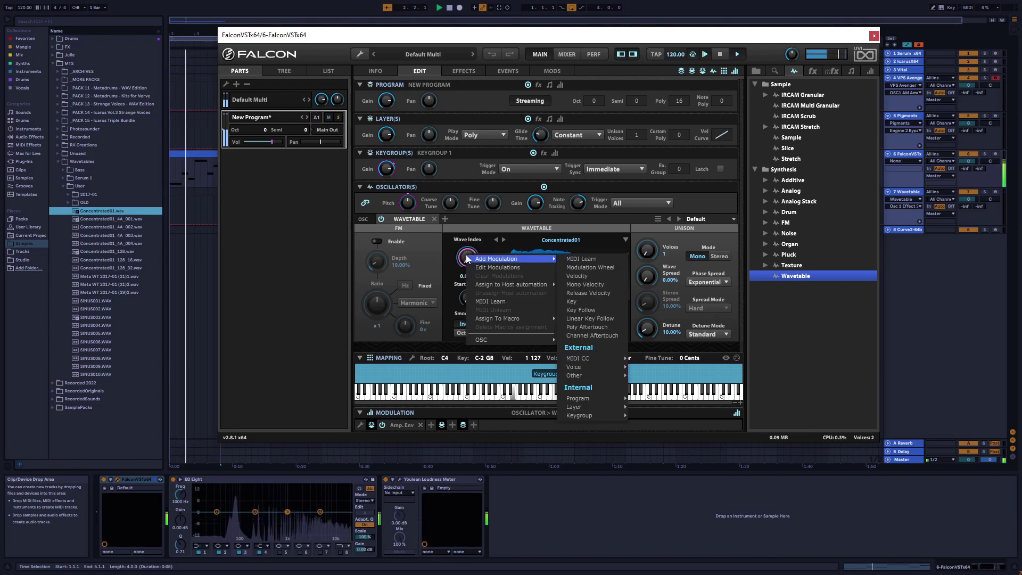
mouse_move(515, 259)
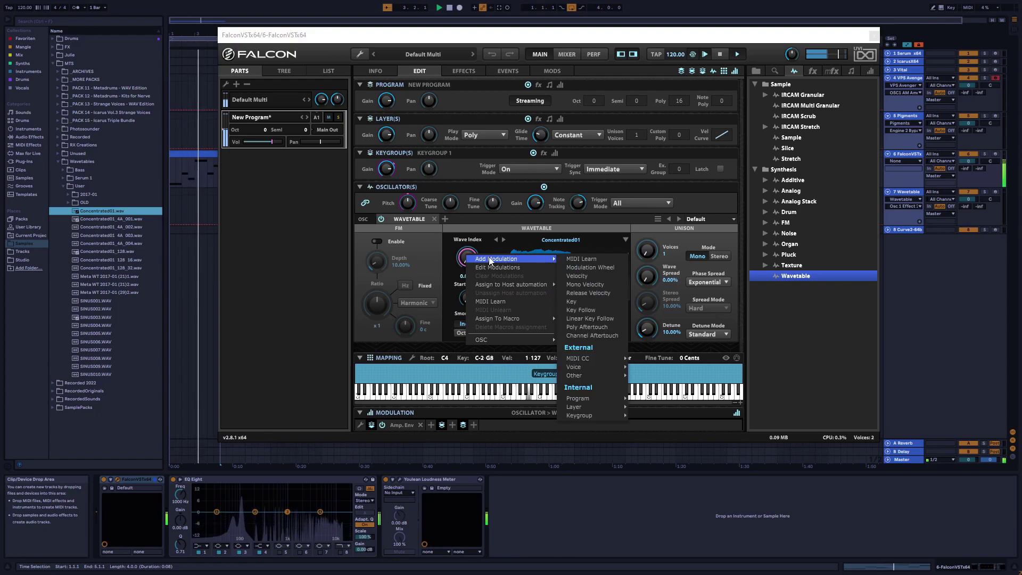
click(452, 258)
right_click(471, 260)
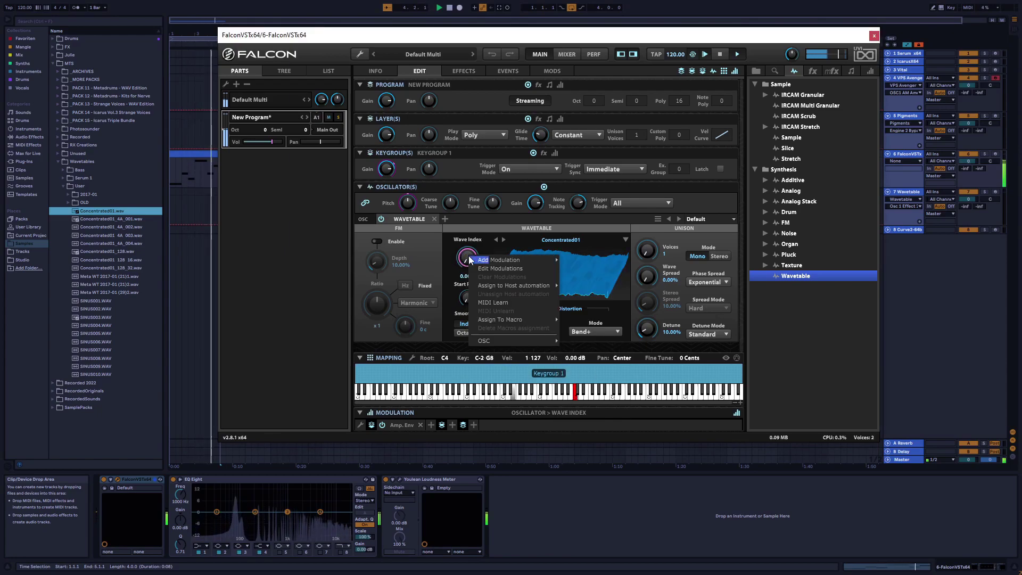
mouse_move(481, 261)
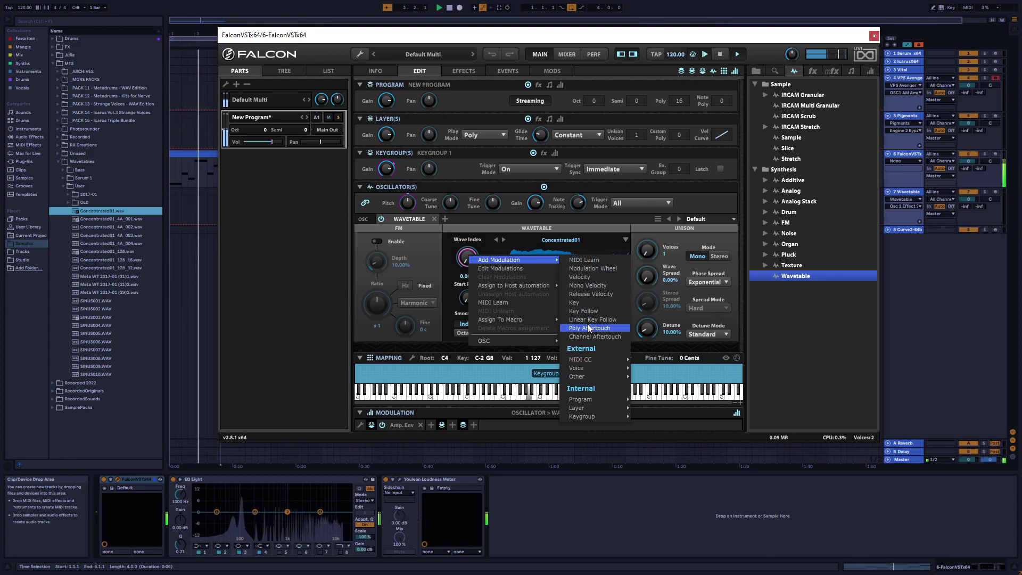
mouse_move(587, 403)
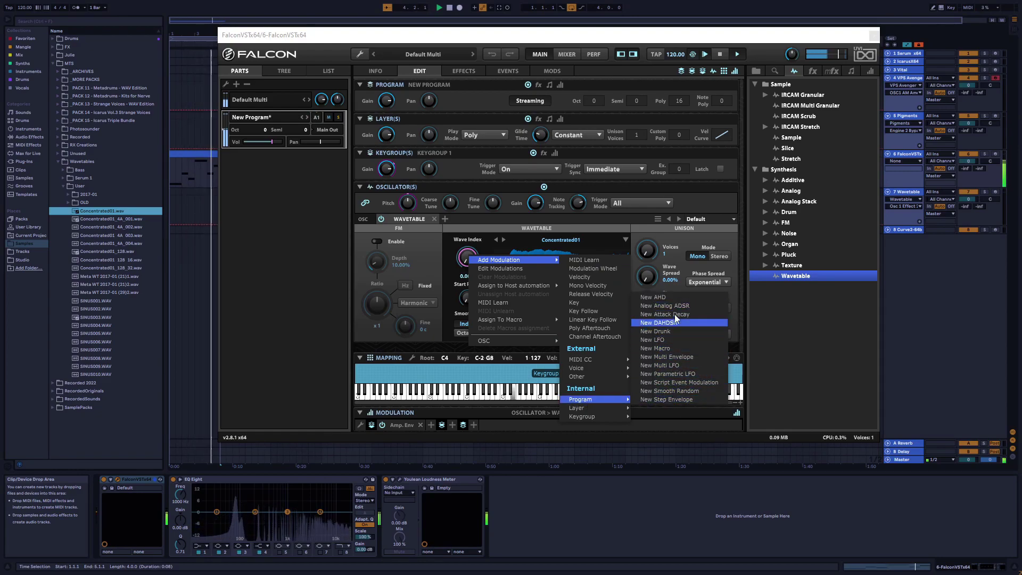
click(681, 357)
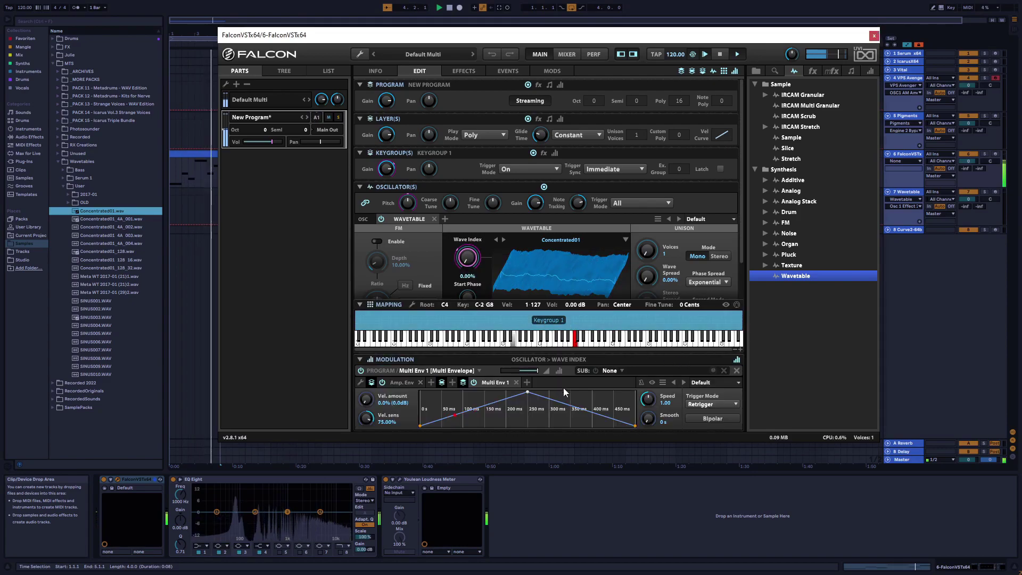
- Examine the Multi Envelope's curve and the modulation options of the Wave Index
drag(453, 415, 484, 407)
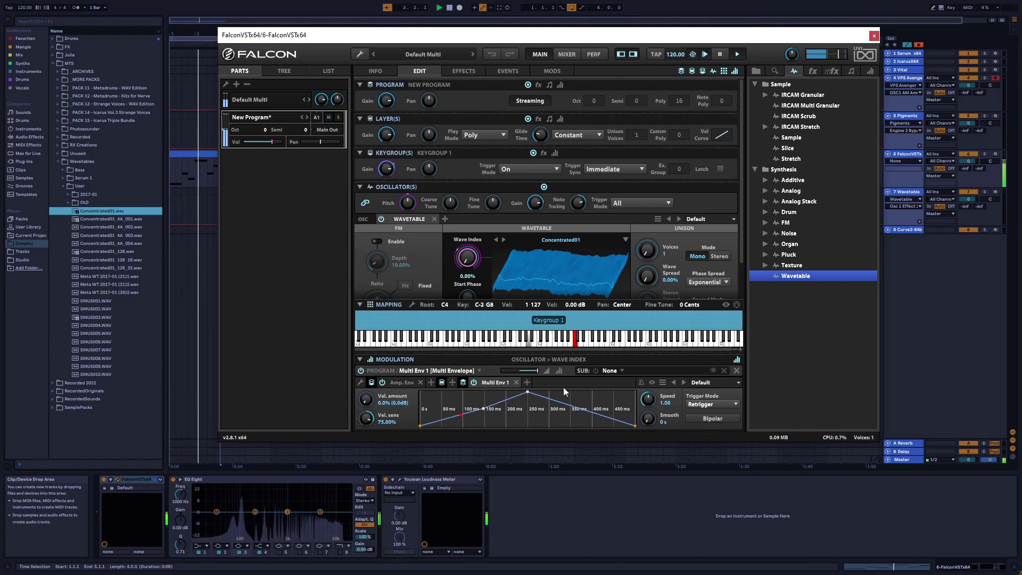
scroll(564, 409, down, 3)
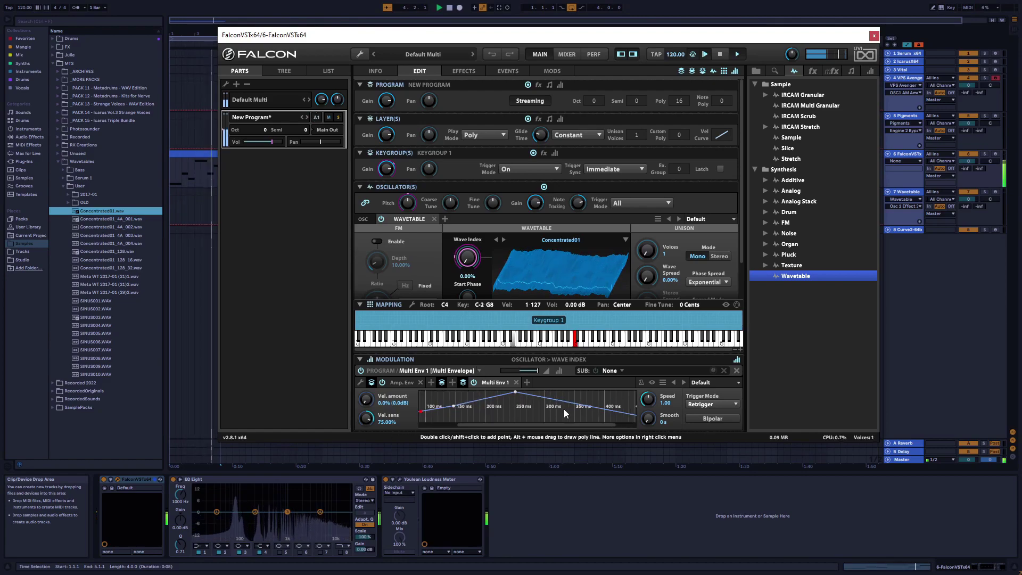
scroll(519, 408, up, 2)
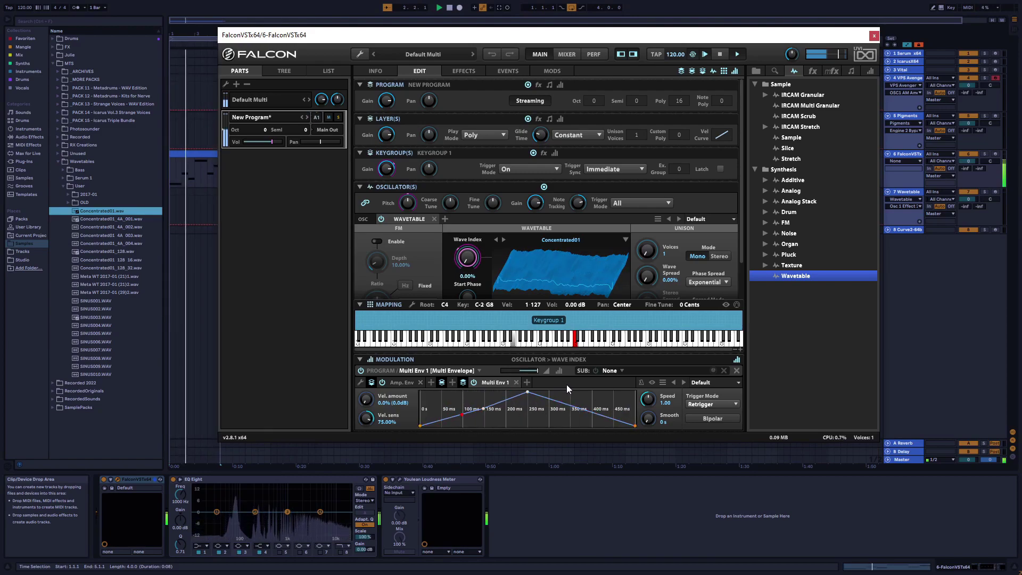
right_click(468, 260)
mouse_move(522, 258)
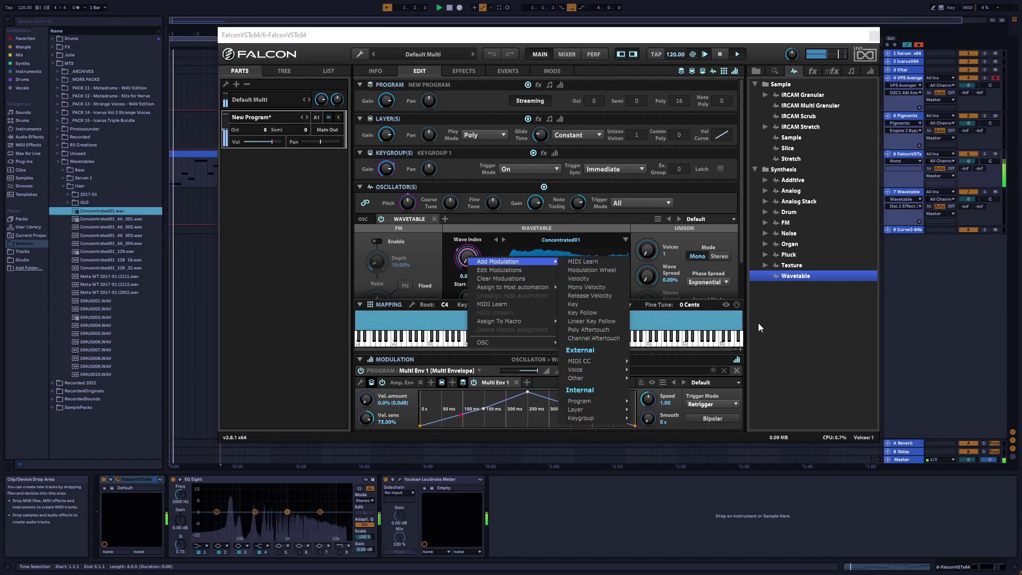
click(805, 38)
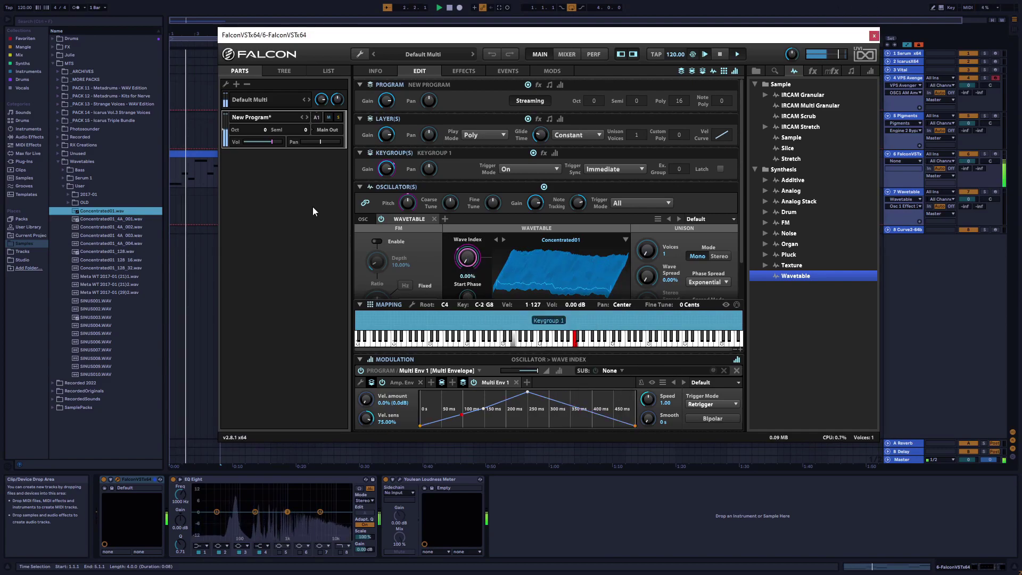
- Add a layer-level Multi Envelope to the Wave Index, lowering its point at about 150 ms and moving its peak to about 400 ms
right_click(471, 254)
mouse_move(495, 259)
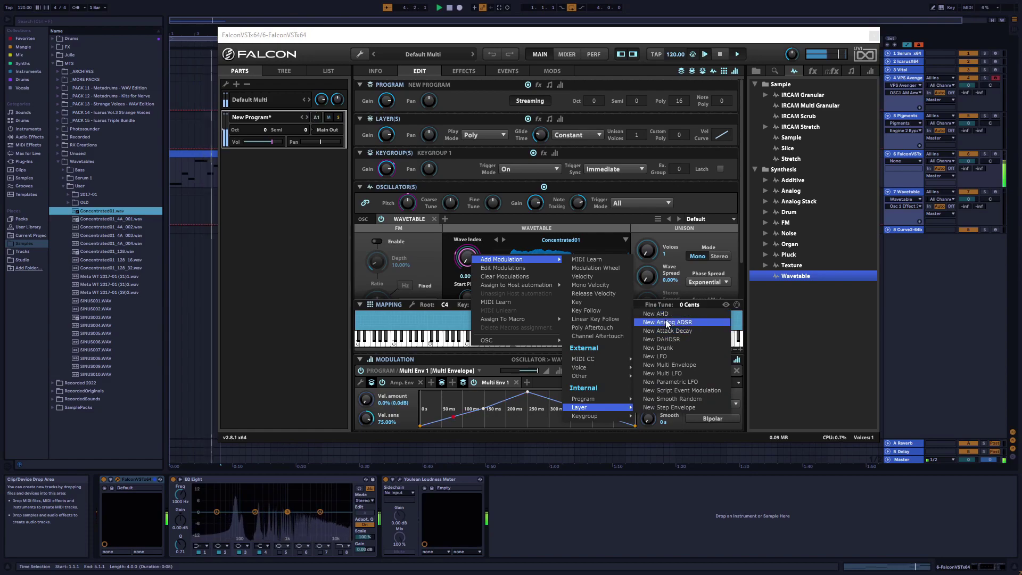
click(671, 365)
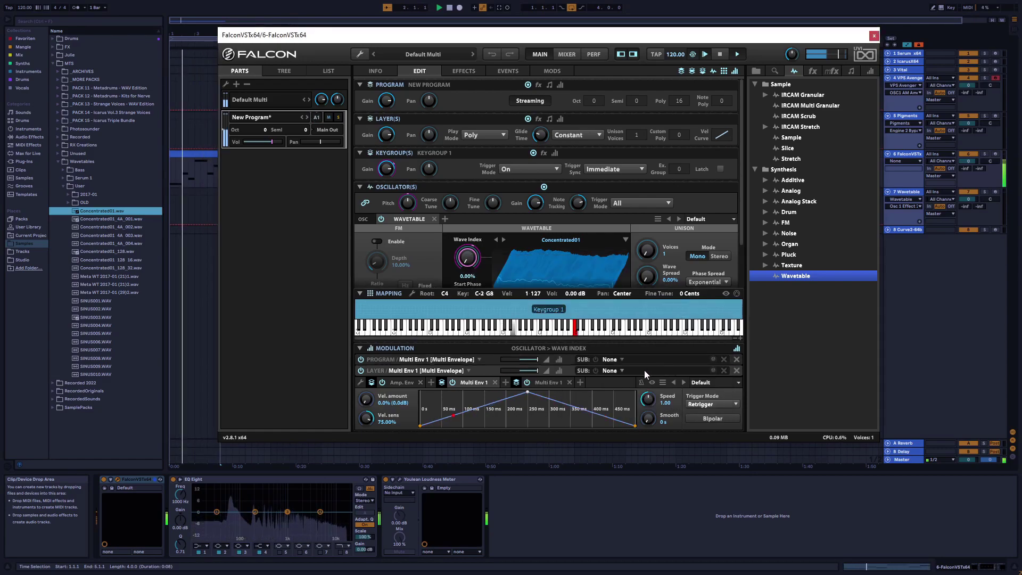
double_click(484, 421)
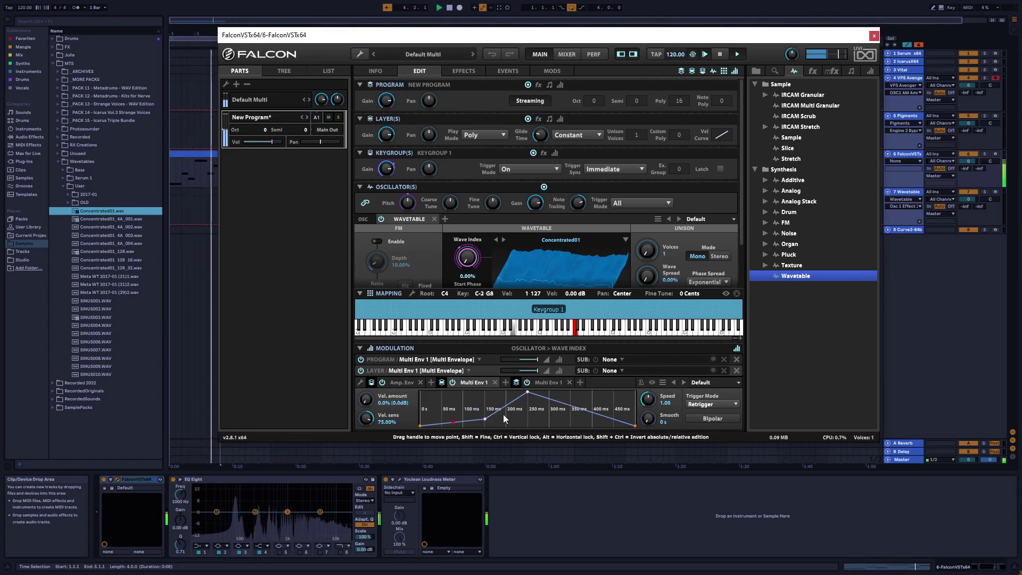
drag(528, 392, 591, 393)
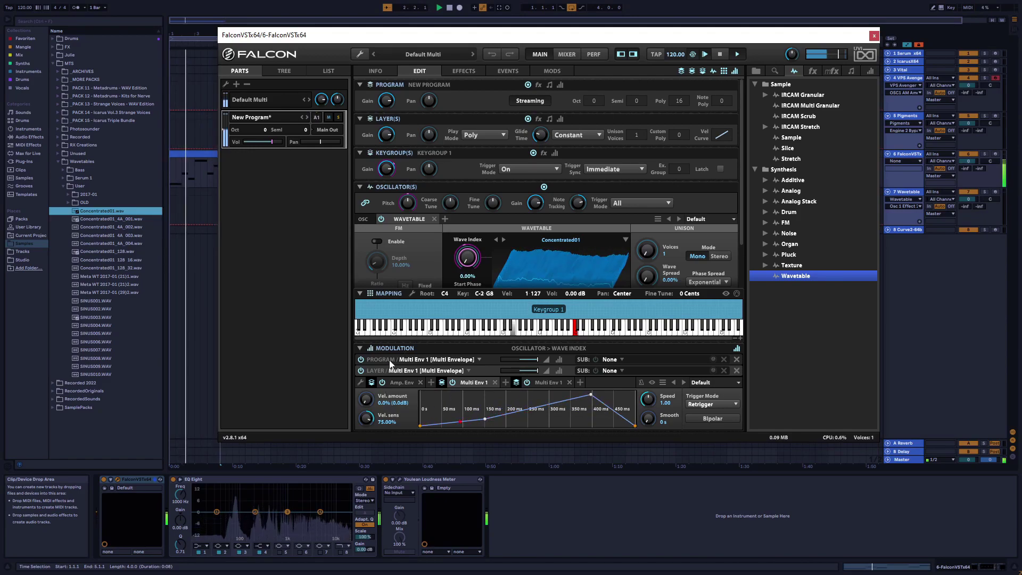
- Compare the program and layer Multi Envelopes, including in the Wave Index's separate modulation editor
click(430, 361)
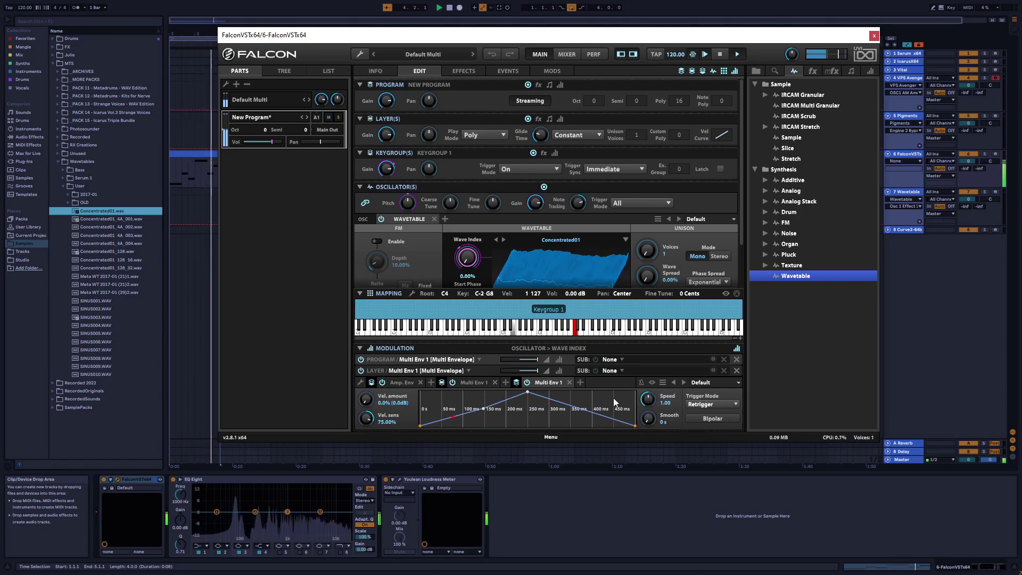
right_click(488, 264)
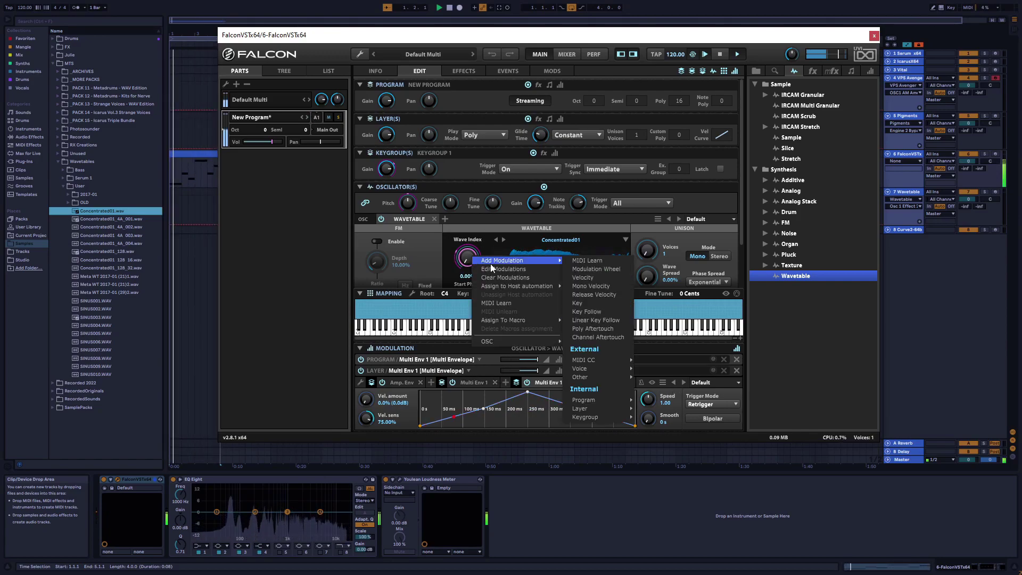
click(496, 270)
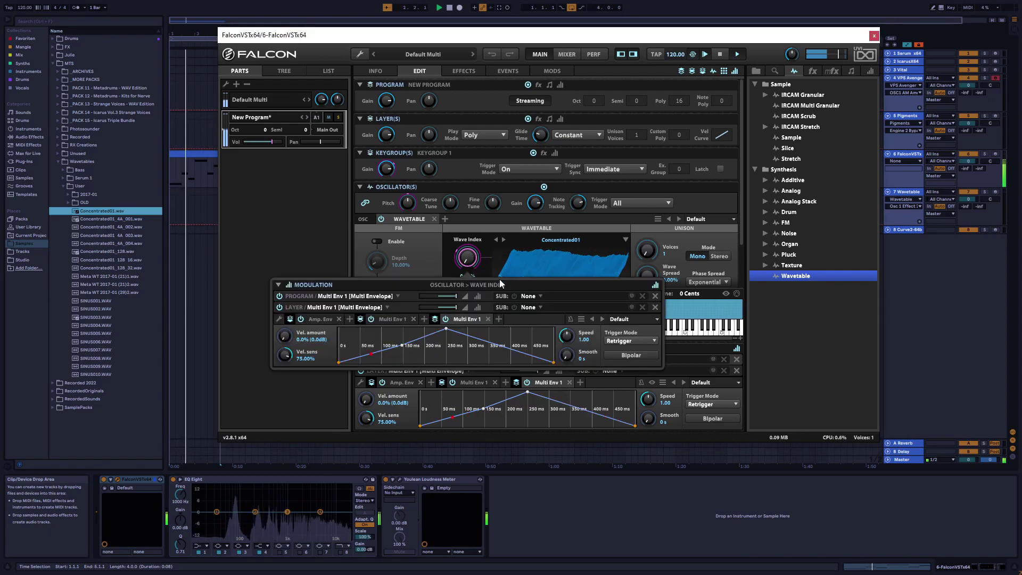
click(380, 318)
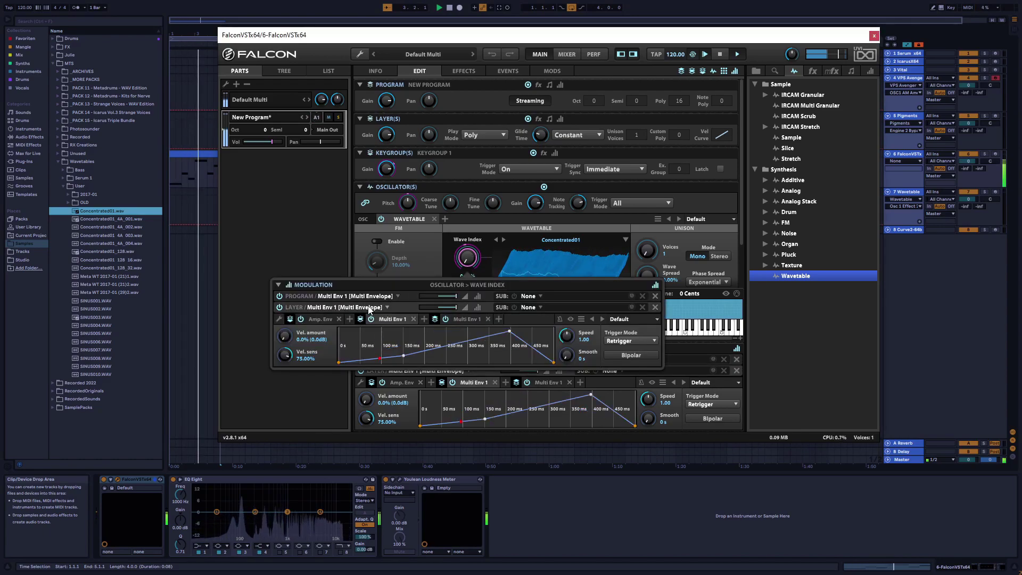
- Compare the program and layer Multi Envelopes with the amplitude envelope in the separate modulation editor
click(384, 298)
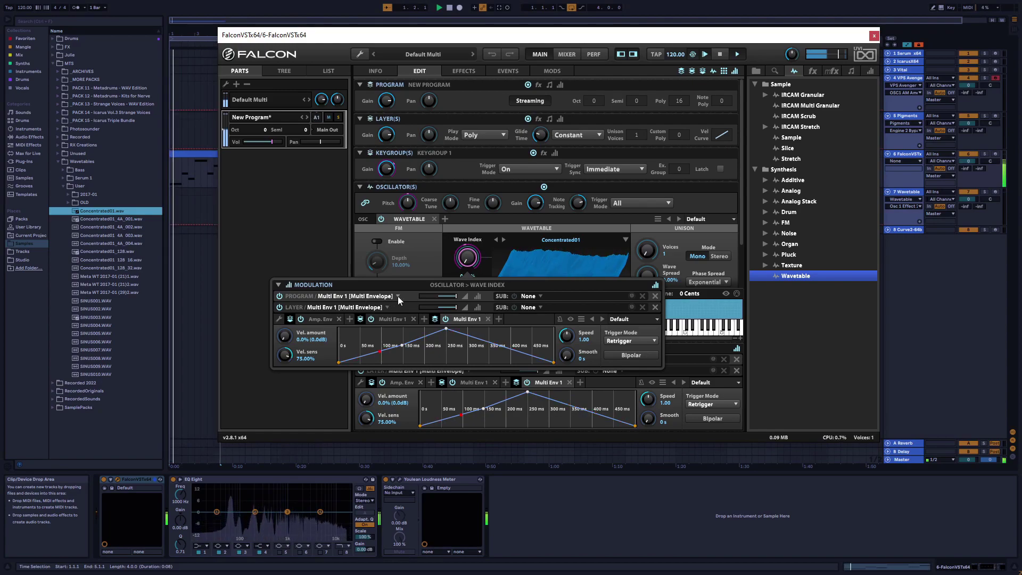
click(340, 307)
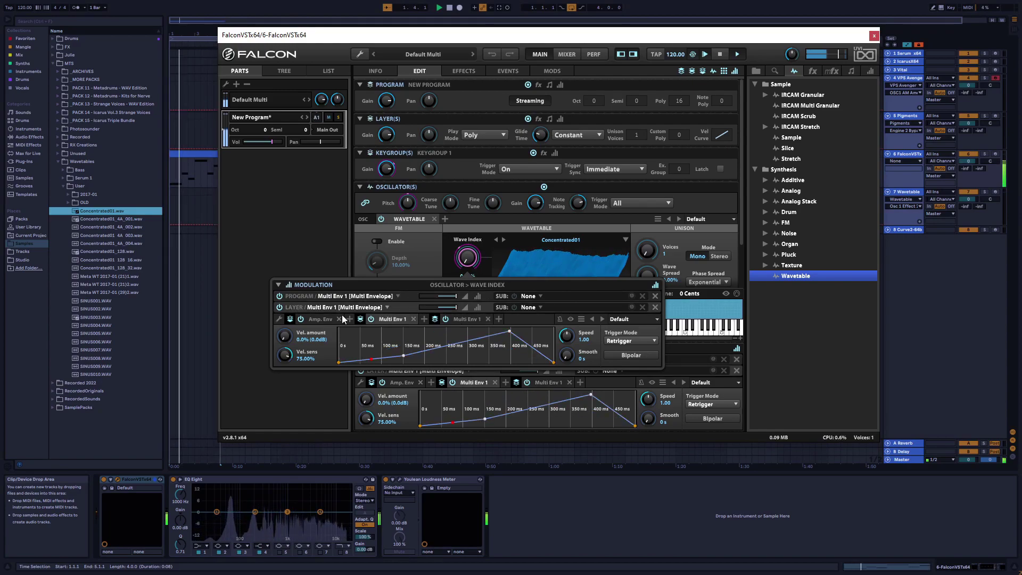
click(470, 317)
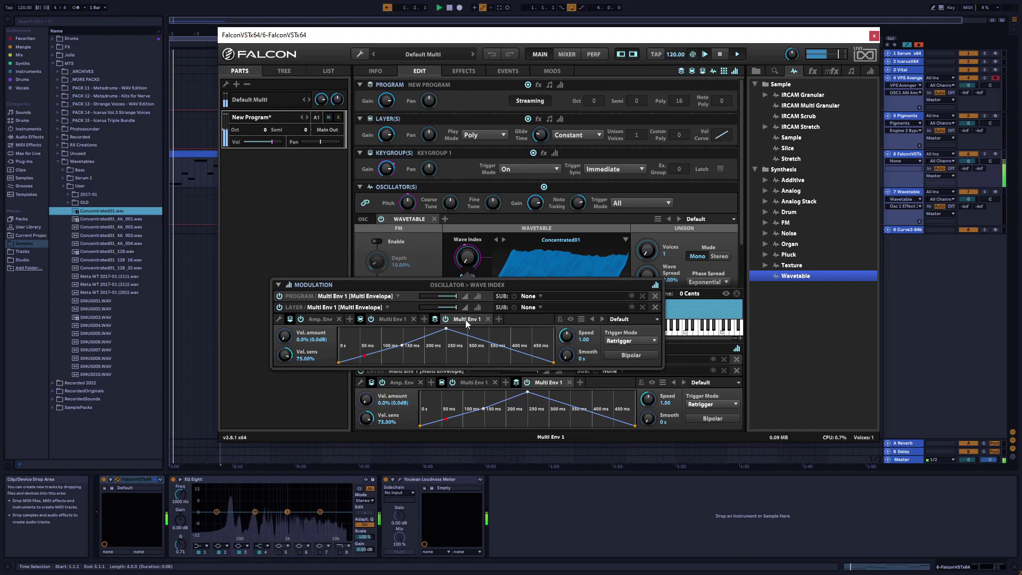
click(400, 320)
click(465, 317)
click(399, 319)
click(466, 319)
click(411, 318)
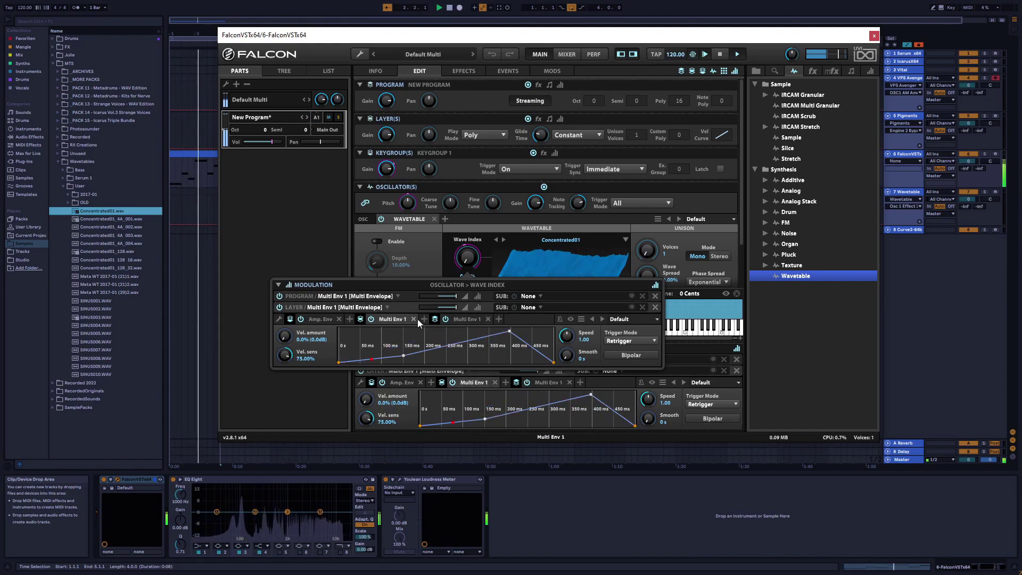
click(469, 320)
click(397, 320)
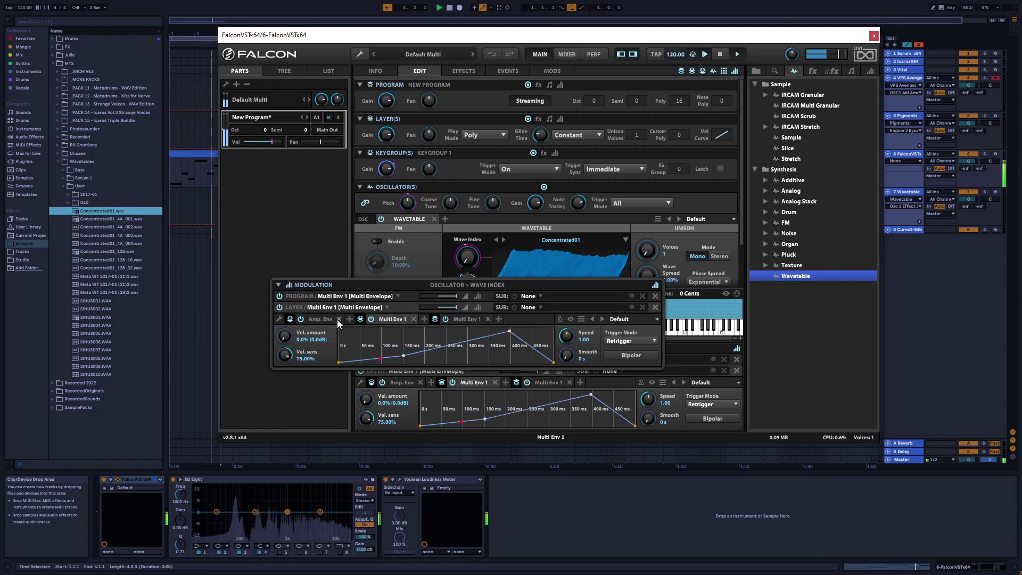
click(320, 319)
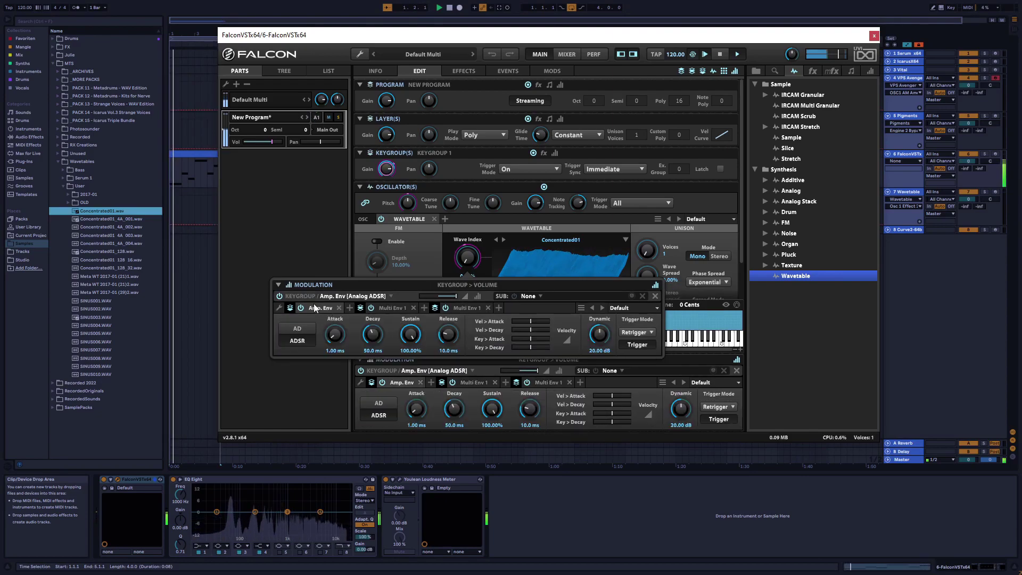
click(398, 309)
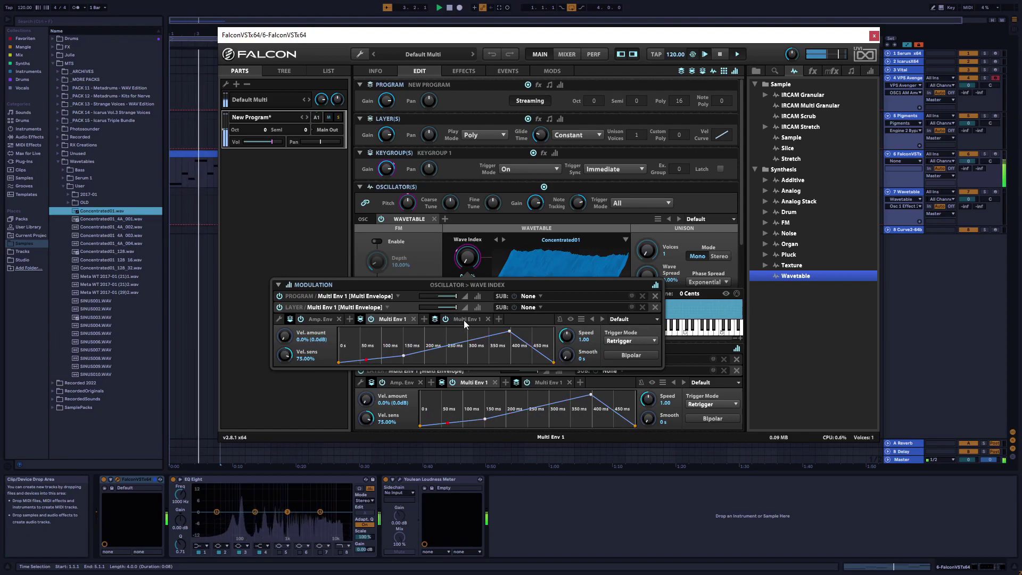
click(465, 319)
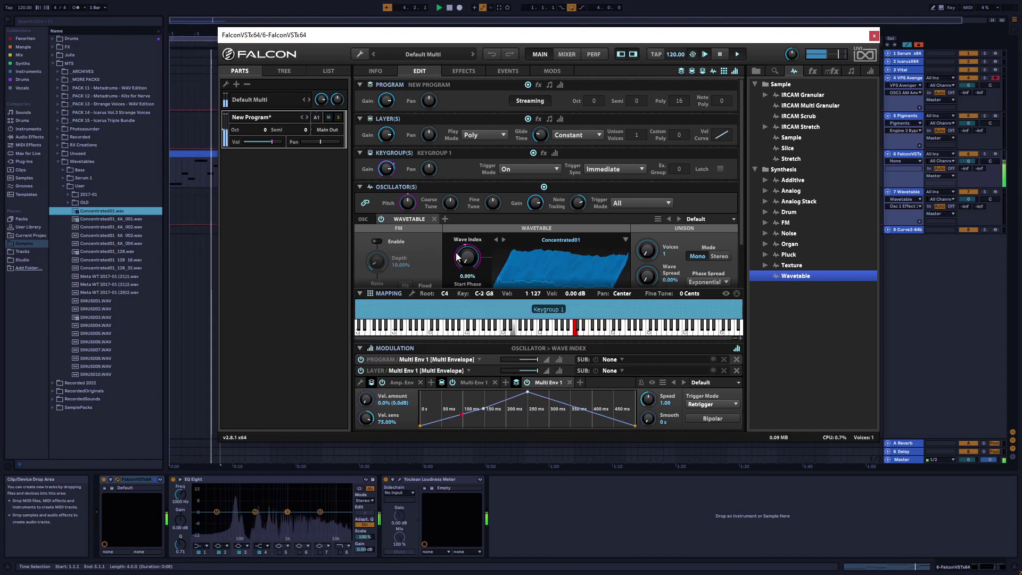
- Enable FM on the wavetable oscillator and modulate its Depth with the existing program-level Multi Env 1, using a base Depth of 0%
scroll(448, 250, down, 2)
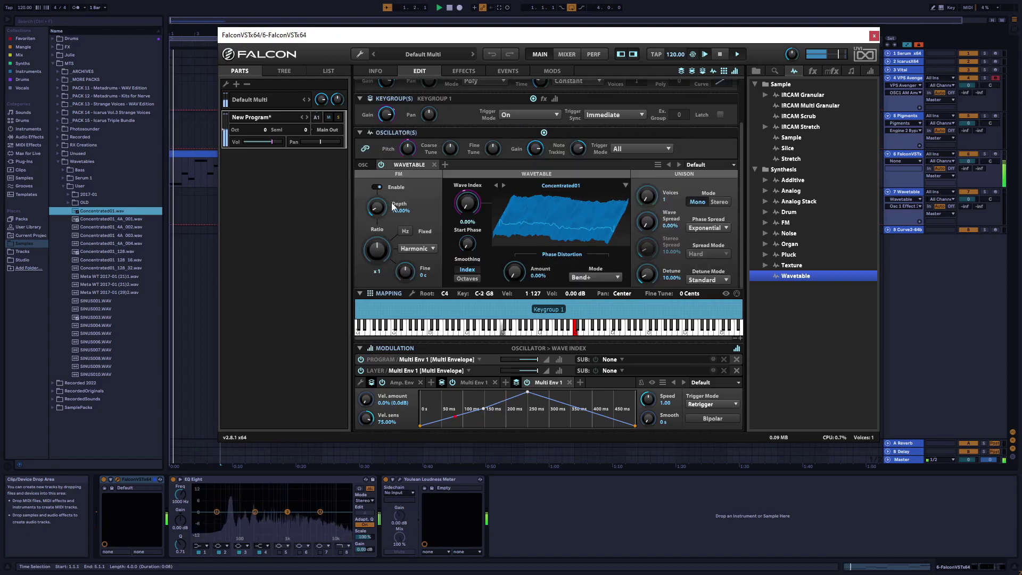
click(376, 208)
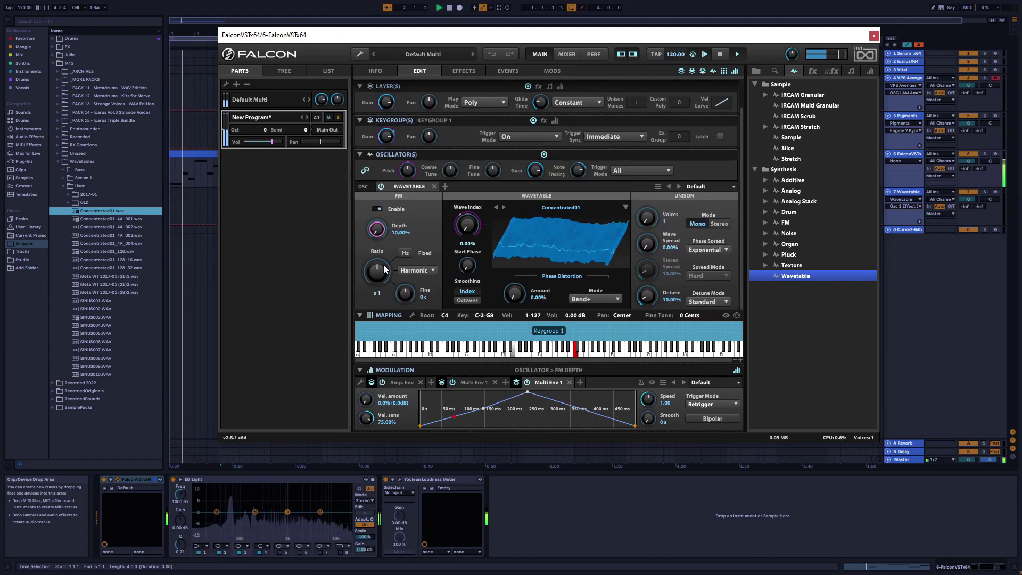
right_click(381, 227)
mouse_move(383, 232)
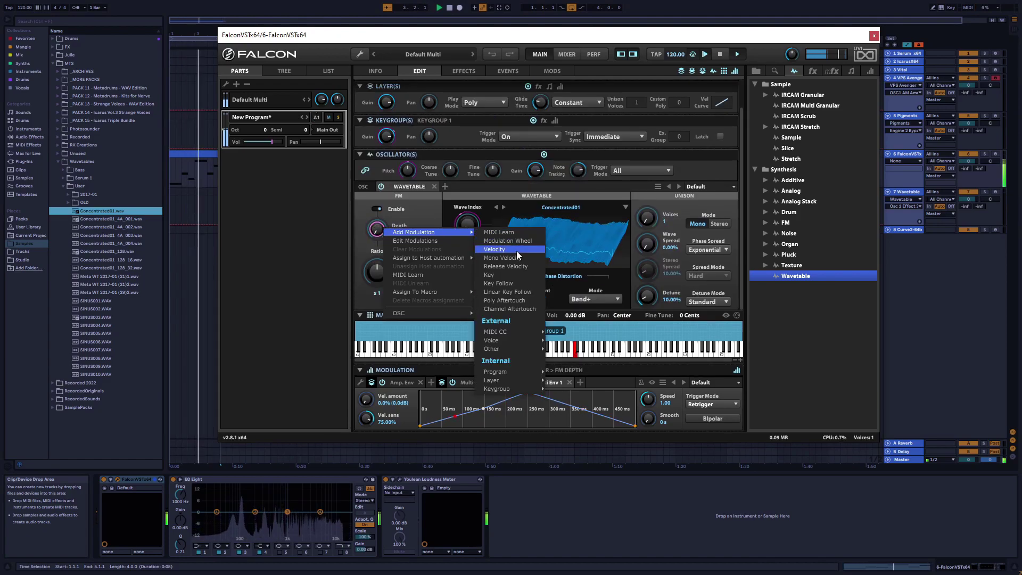
mouse_move(506, 371)
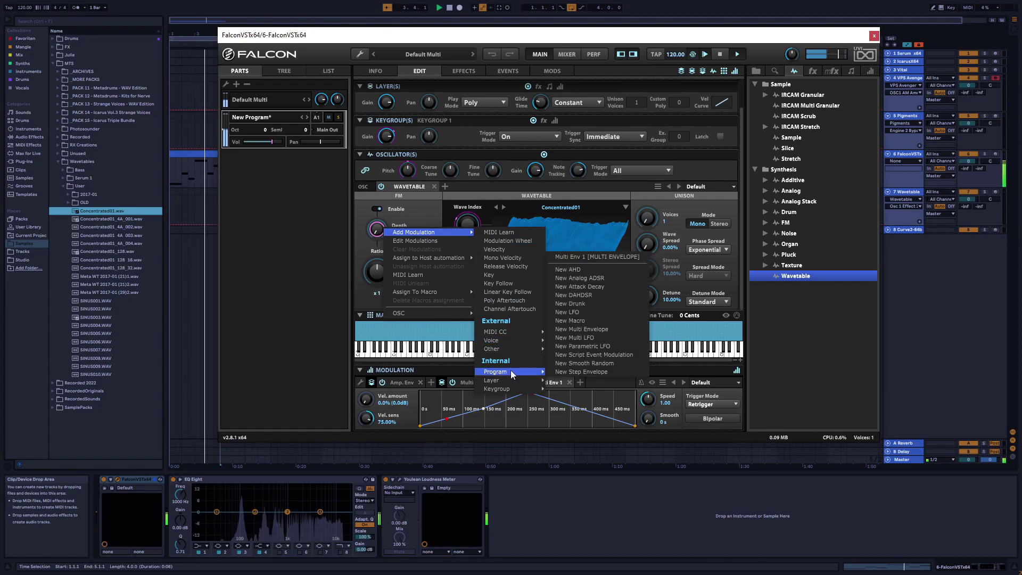
click(608, 256)
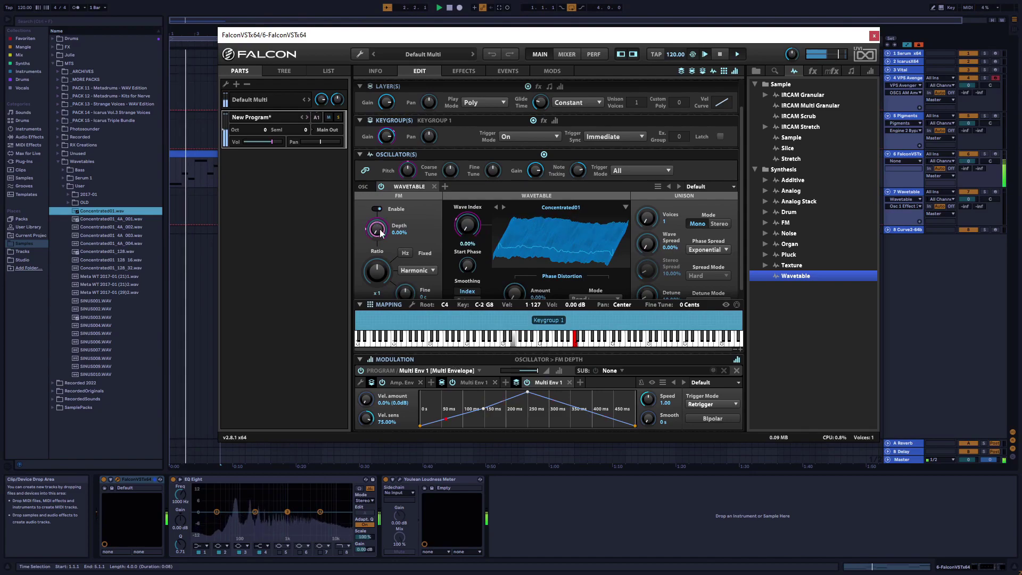
- Try the FM ratio at x4, return it to x1, and examine the ratio modes while keeping Harmonic
mouse_move(380, 269)
mouse_down()
mouse_move(379, 311)
mouse_move(393, 227)
mouse_move(379, 295)
mouse_move(377, 259)
mouse_up()
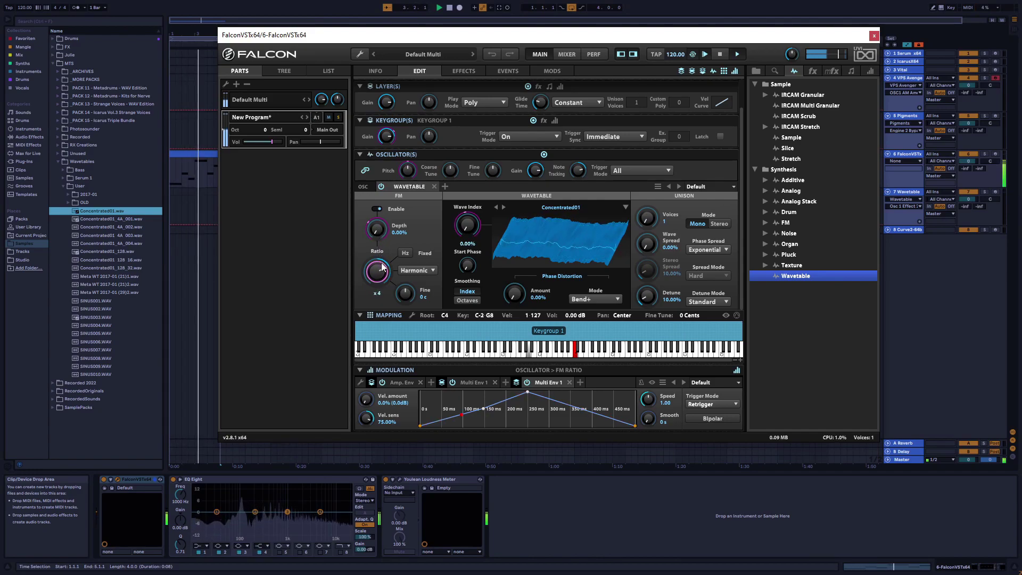
drag(379, 254, 382, 298)
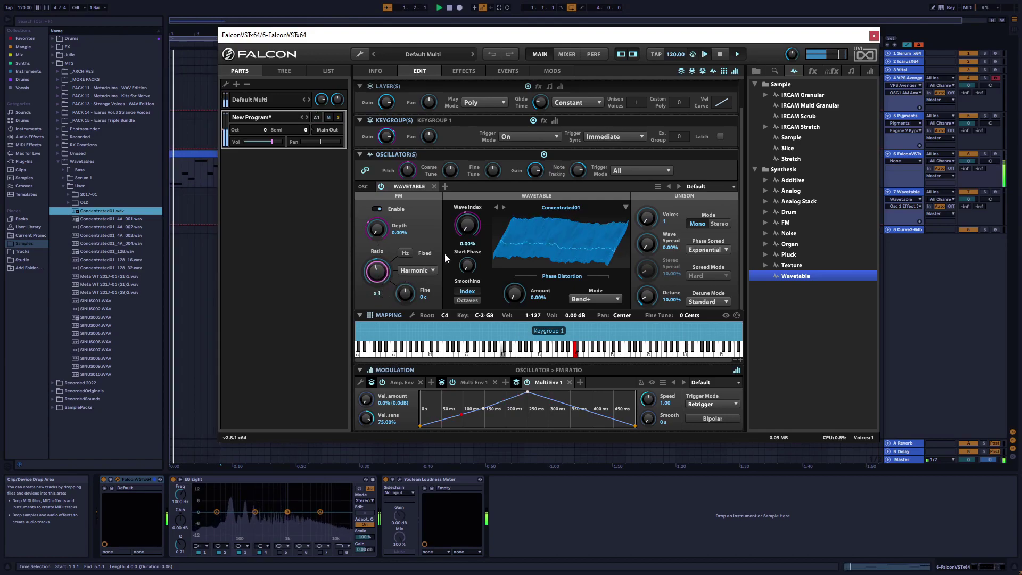
click(426, 270)
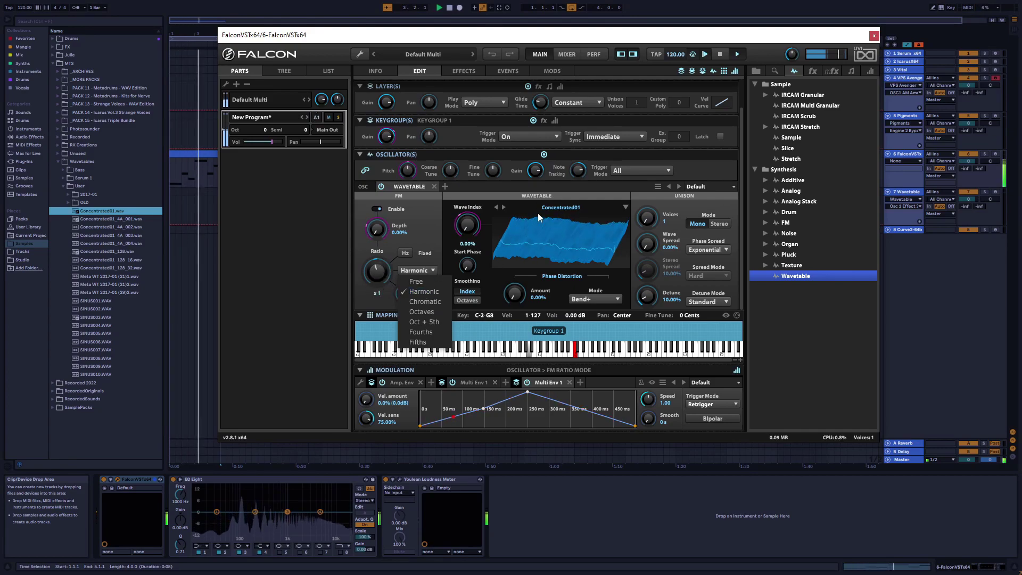
click(421, 291)
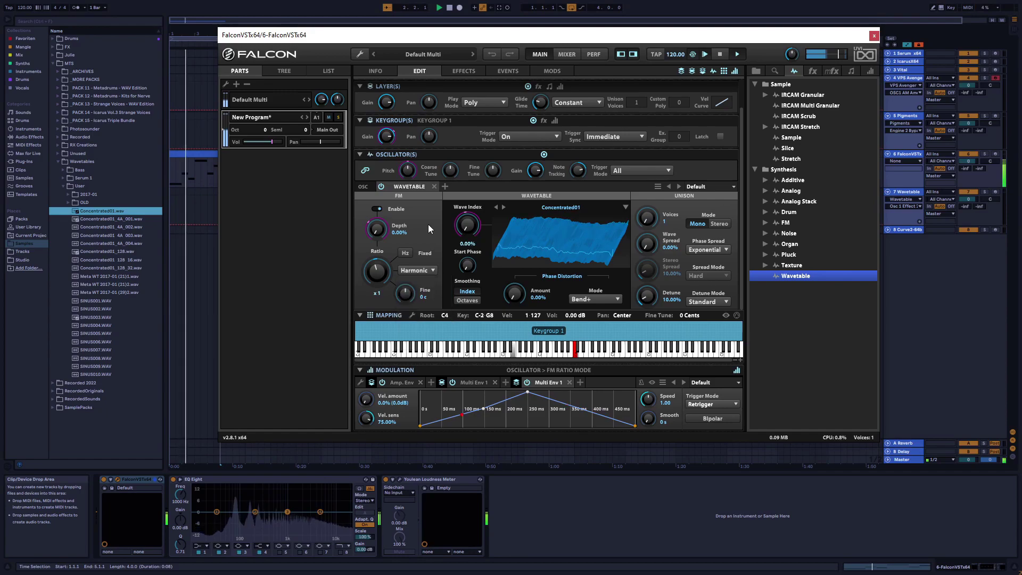
- Try the Chromatic and Octaves modes for the FM ratio, raising the ratio to 3 octaves
click(420, 270)
click(429, 302)
click(419, 270)
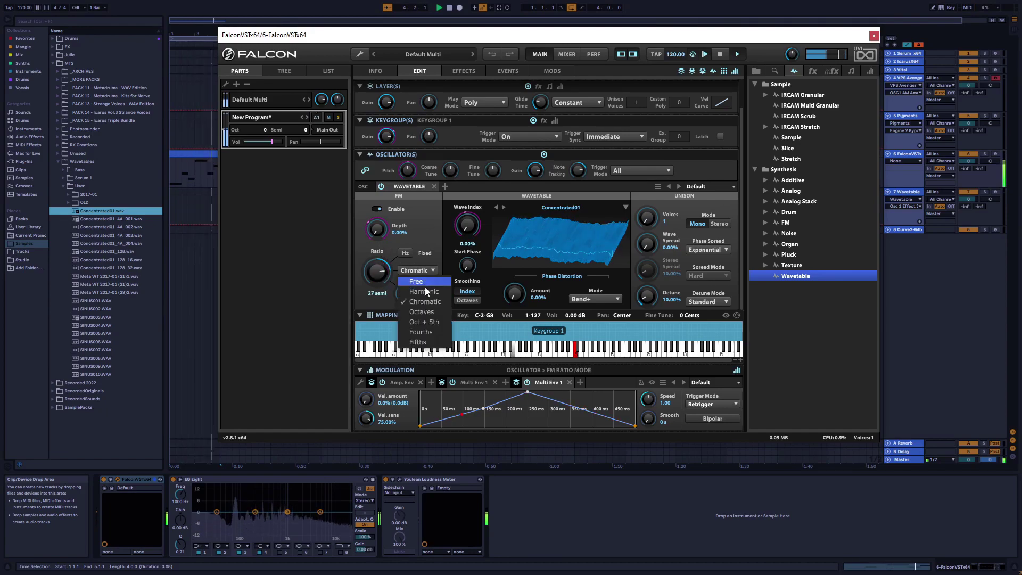
click(428, 313)
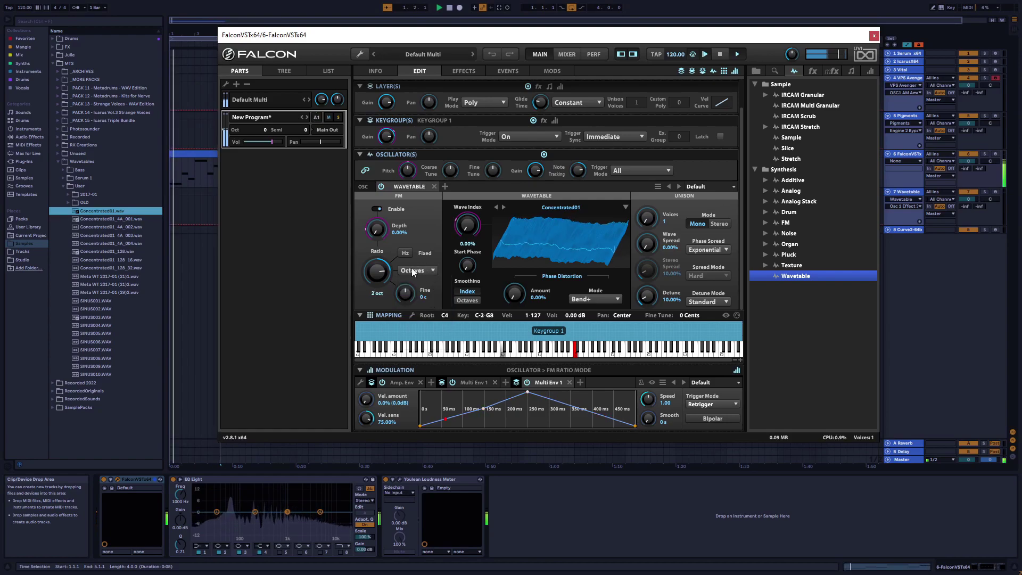
double_click(376, 272)
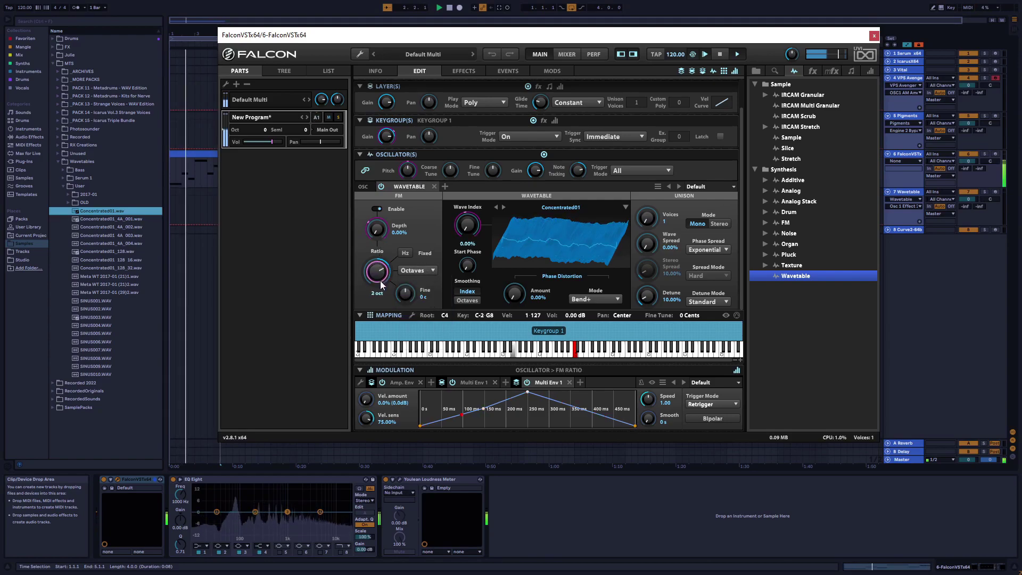
- Try the FM ratio mode Oct + 5th at 36 semitones, followed by Fourths
click(418, 270)
click(429, 322)
drag(377, 272, 382, 246)
click(423, 270)
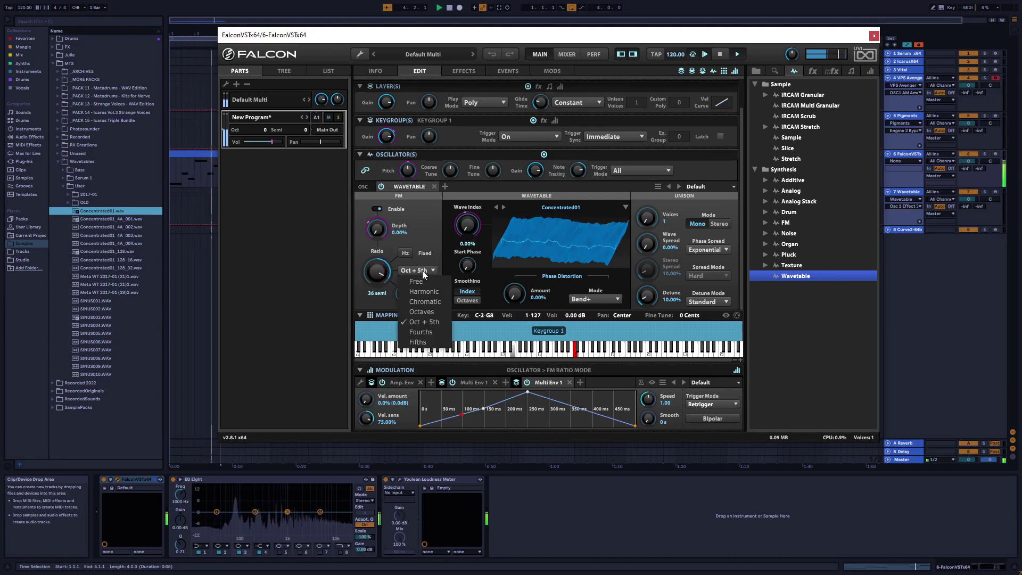
click(424, 332)
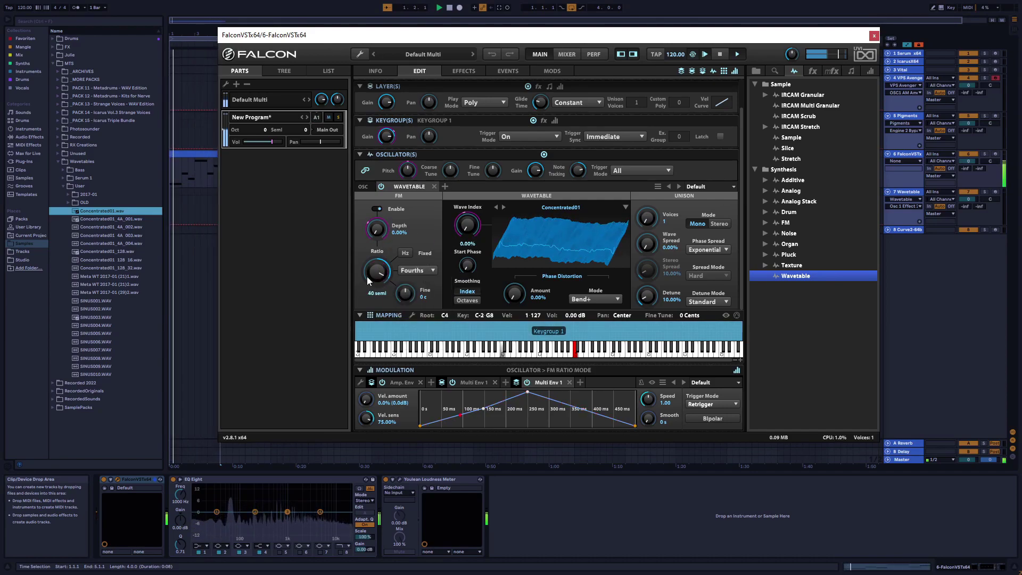
- Try the Fifths mode for the FM ratio and lower the ratio to 7 semitones
click(420, 270)
click(424, 338)
drag(376, 271, 381, 319)
click(423, 272)
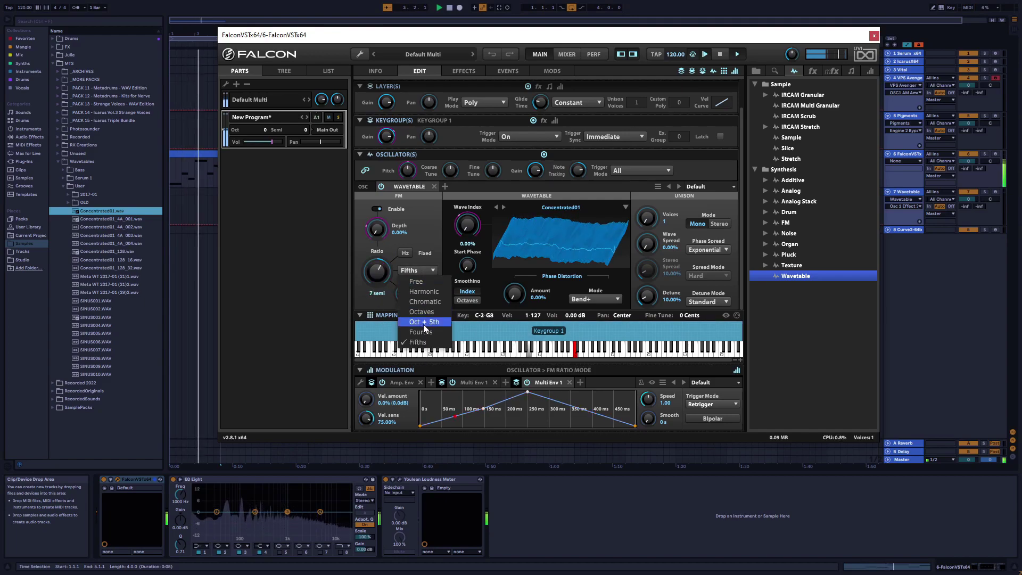
click(373, 290)
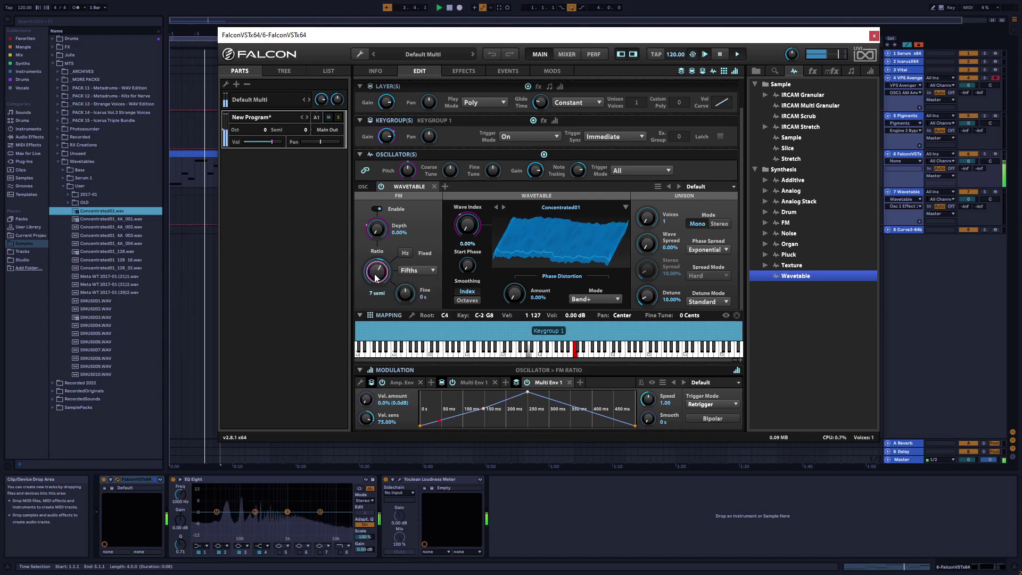
- Switch the FM ratio mode through Chromatic to Harmonic and lower the ratio to x1/8
click(414, 270)
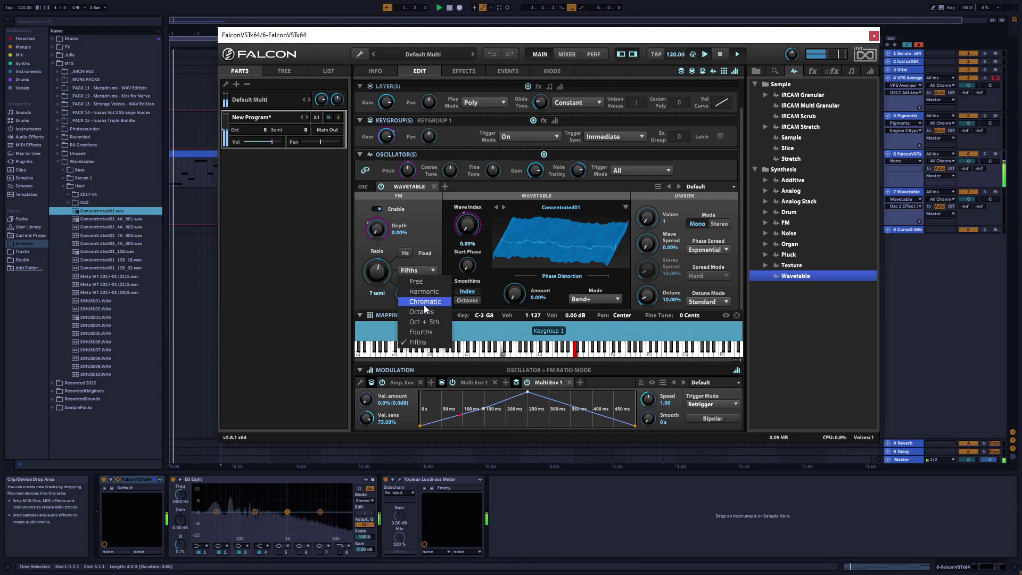
click(423, 304)
click(416, 269)
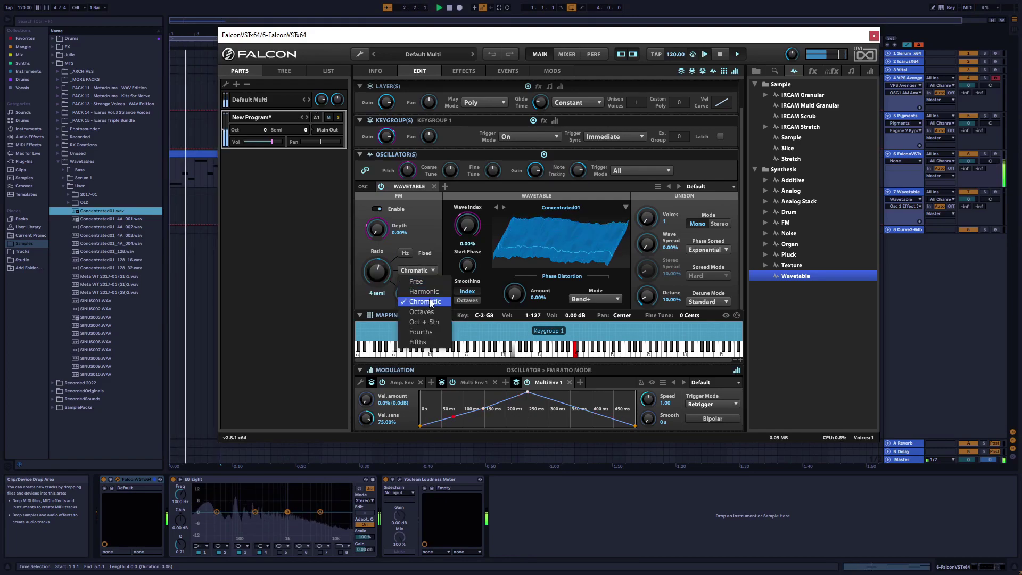
click(424, 291)
drag(372, 269, 385, 323)
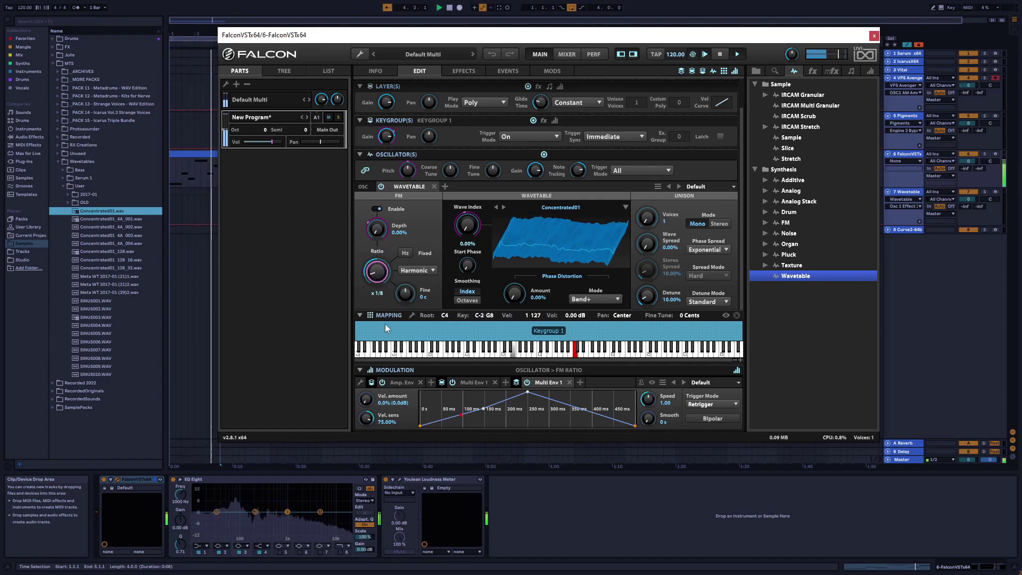
- Switch the FM ratio mode to Fourths and finally to Fifths
click(420, 272)
click(426, 333)
click(420, 271)
click(419, 342)
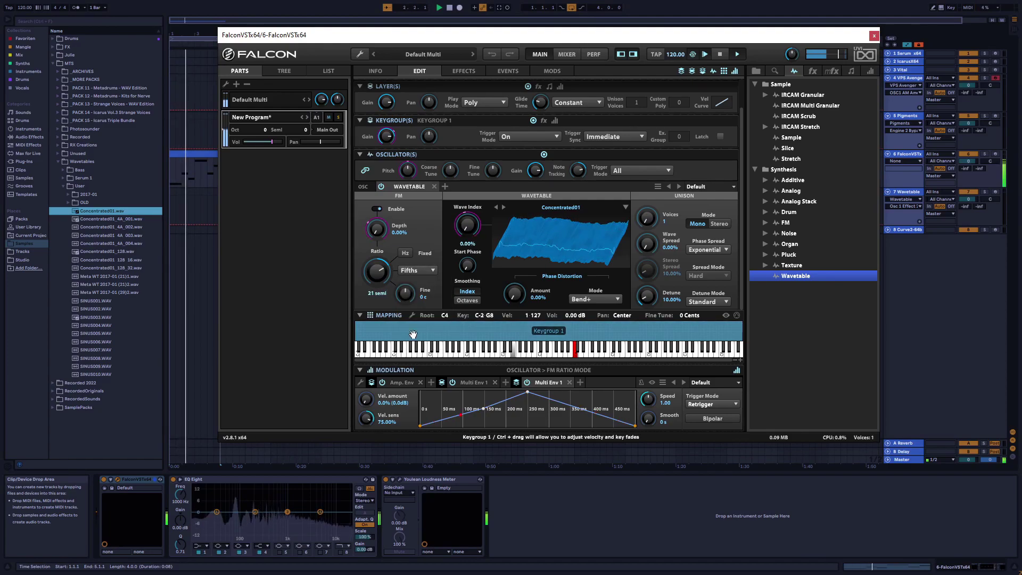
- Bring the FM ratio to 0 semitones, try its fine tuning, and reset Fine to 0 cents
drag(383, 242, 424, 273)
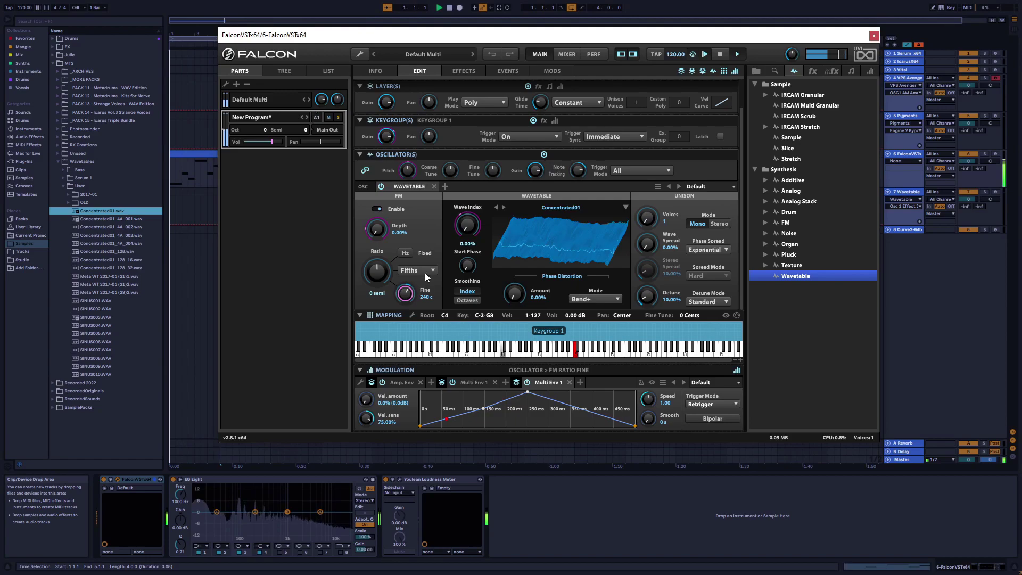
double_click(406, 293)
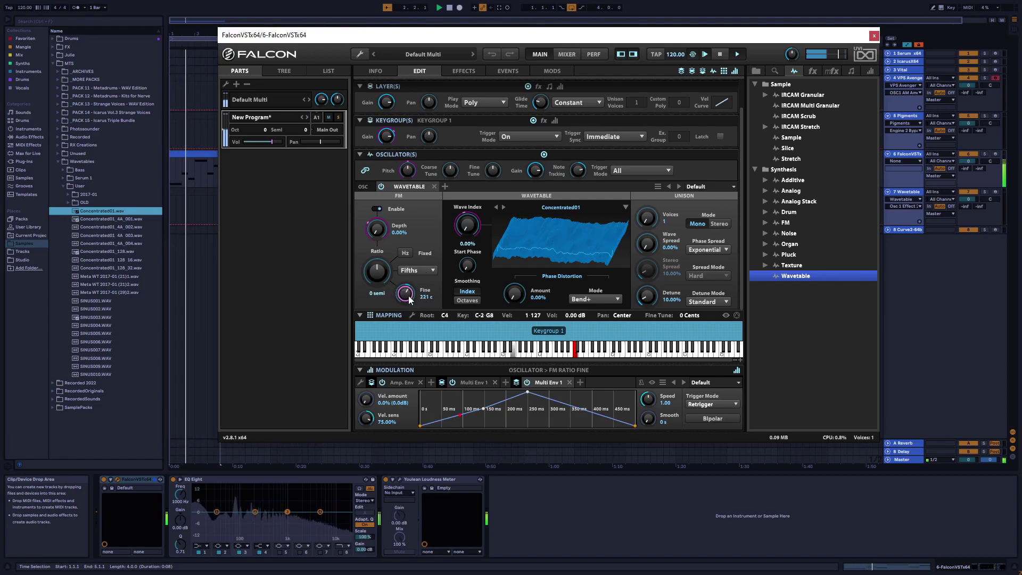
text(0)
key(Return)
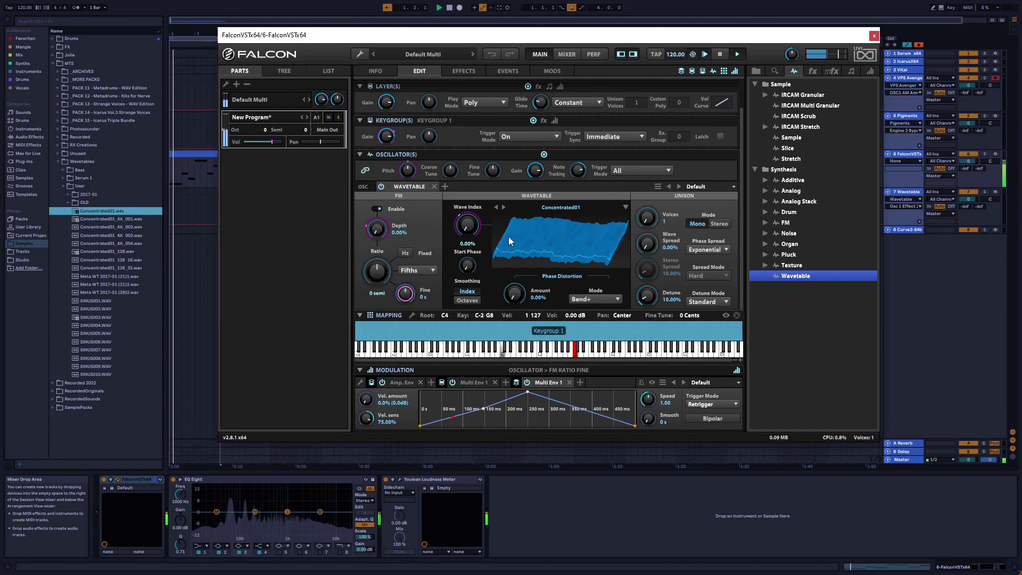
- Browse the FM synthesis presets, add a default FM oscillator beside the wavetable oscillator, and show its four-operator controls
click(769, 223)
click(764, 223)
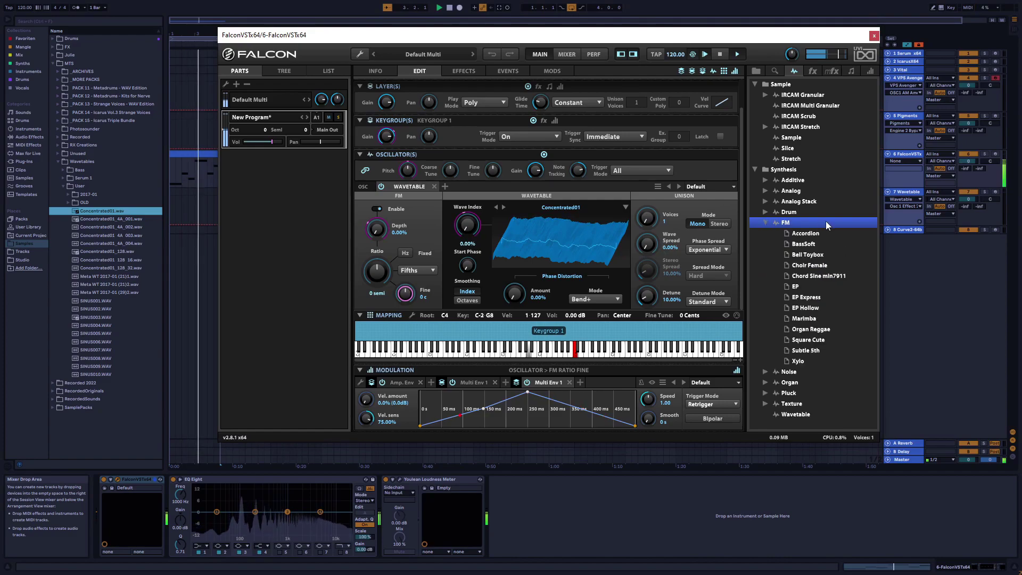
click(765, 222)
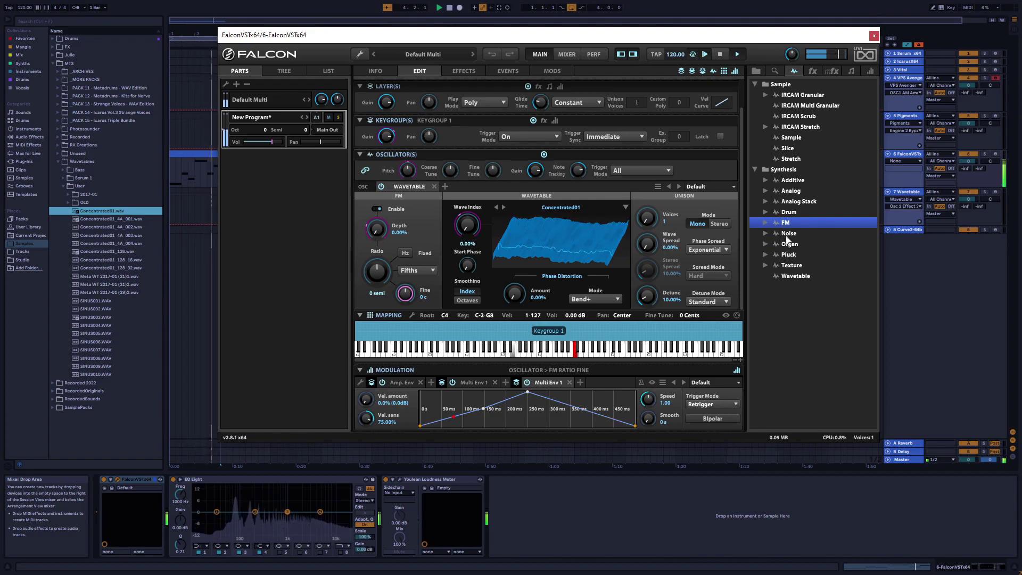
drag(777, 222, 472, 184)
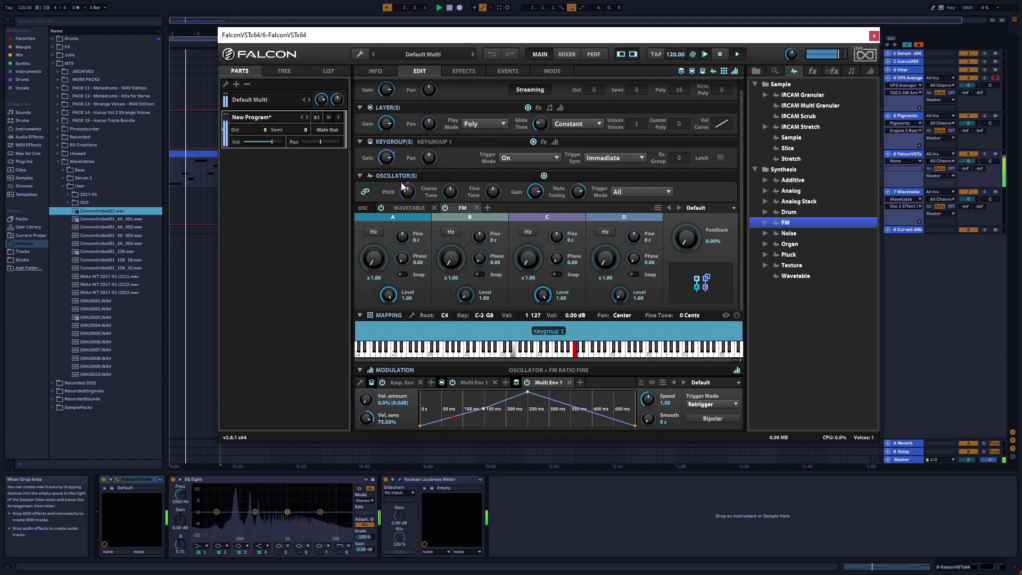
click(420, 208)
click(462, 208)
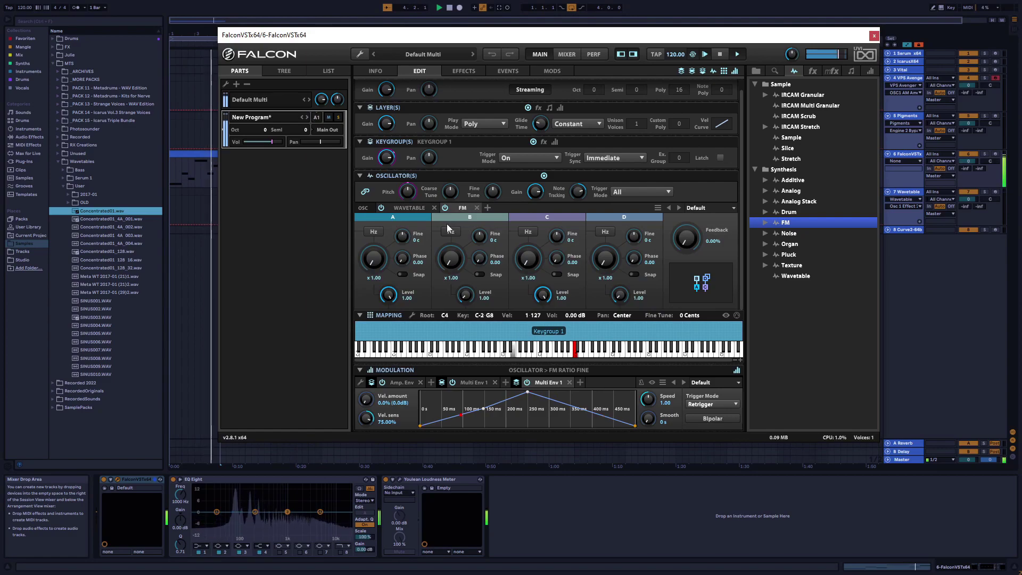
- Compare the wavetable and FM oscillators, then remove the FM oscillator and restore the wavetable oscillator after deleting it as well
click(417, 207)
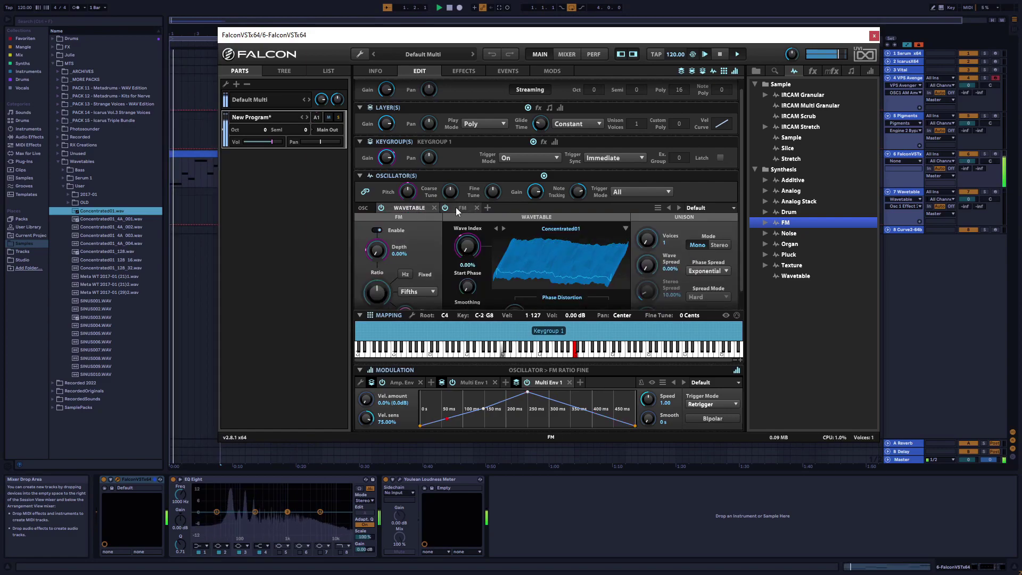
click(457, 207)
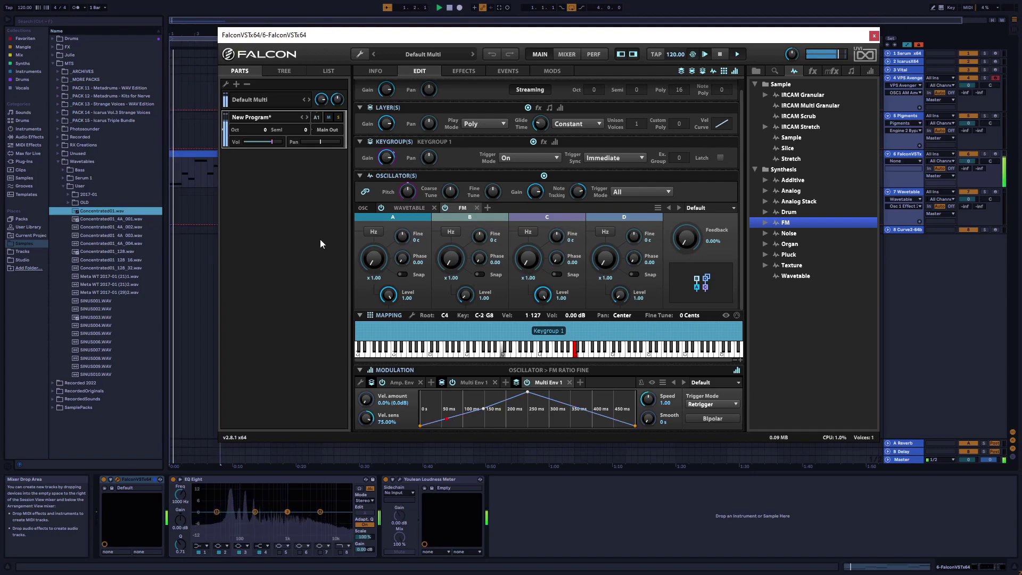
click(477, 208)
click(434, 207)
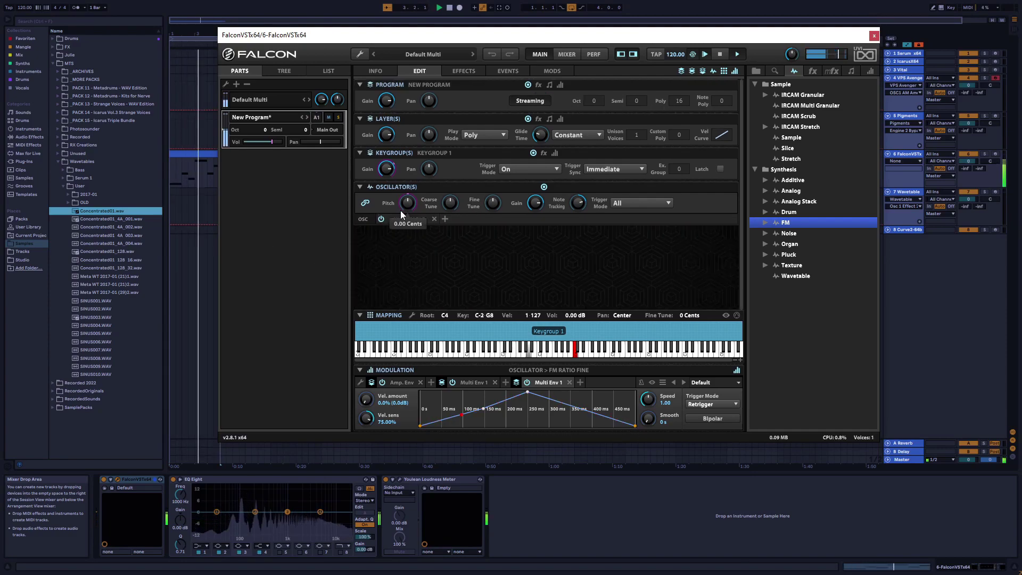
key(ctrl+z)
scroll(551, 248, down, 1)
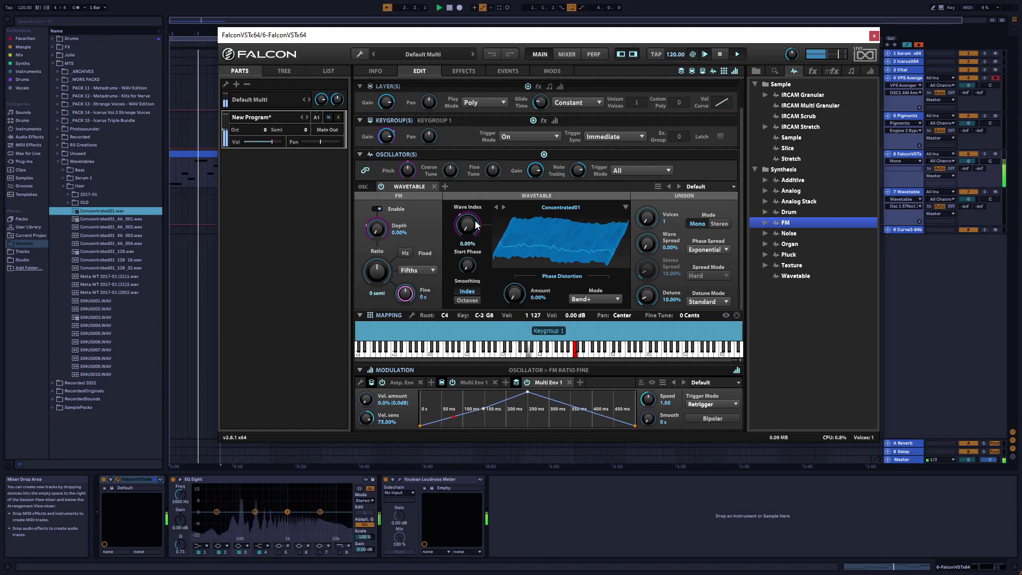
- Try phase distortion on the wavetable with Bend+ at 9.6%, then with Bend+- at 100%
mouse_move(468, 265)
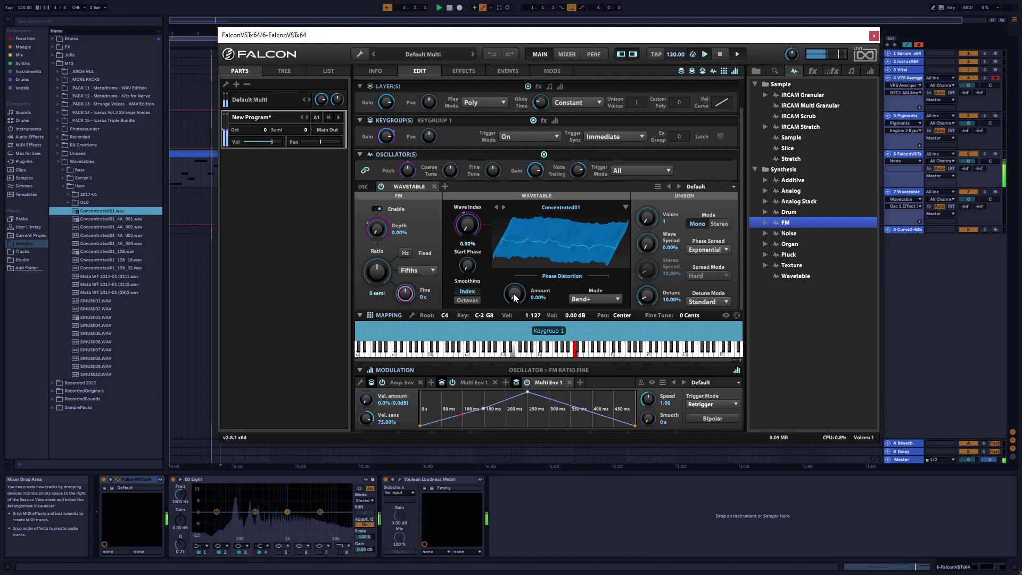
drag(514, 298, 546, 280)
click(591, 297)
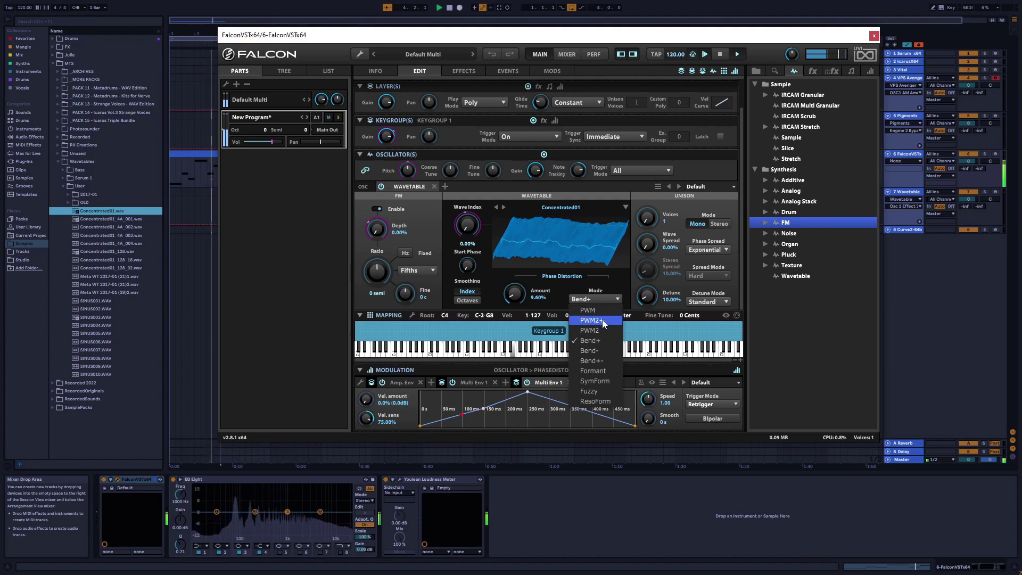
click(592, 361)
drag(514, 293, 520, 130)
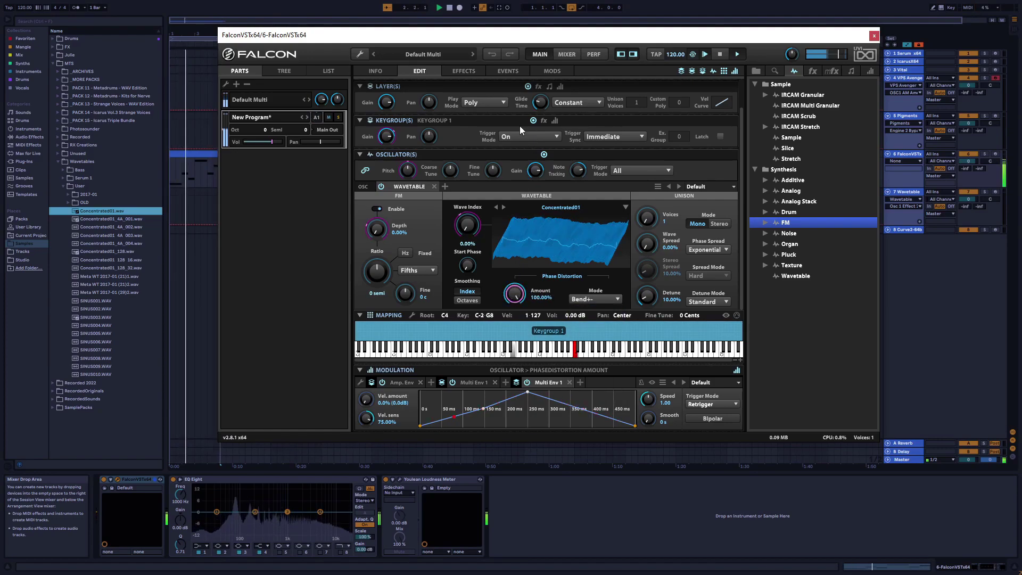
- Try the PWM2+ and PWM2 phase distortion modes with varying amounts, and reset the amount to 0%
click(584, 301)
click(612, 321)
drag(530, 299, 501, 383)
click(592, 300)
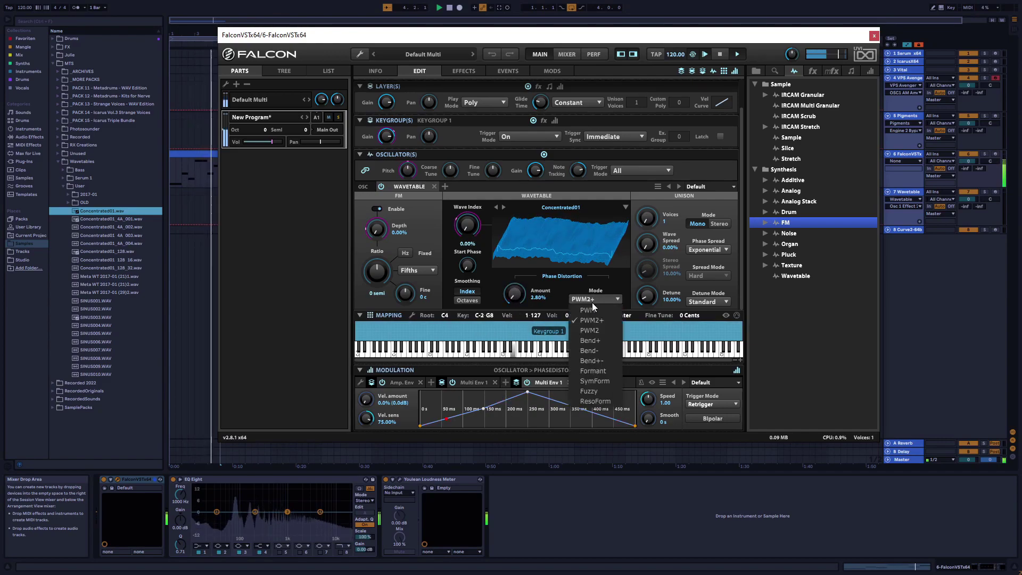
click(589, 330)
drag(502, 290, 503, 280)
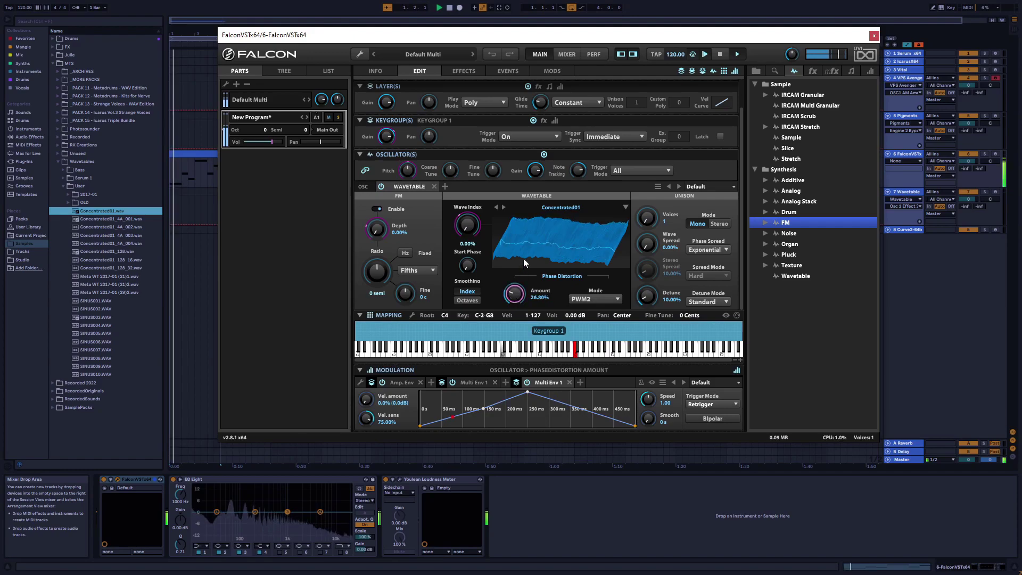
double_click(514, 294)
- Audition the Formant and SymForm phase distortion modes by sweeping the amount and returning it to 0%
click(587, 299)
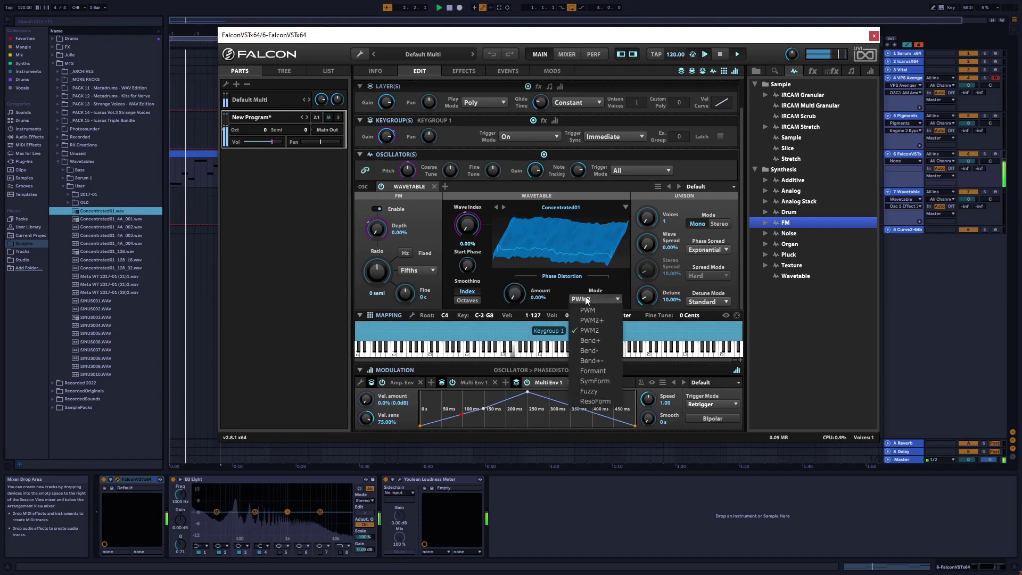
click(595, 371)
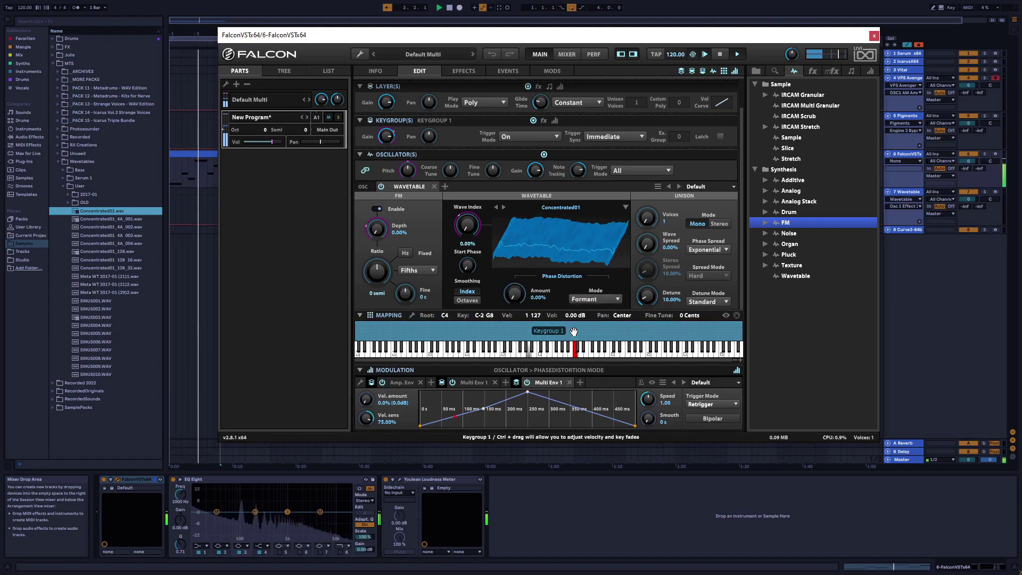
drag(514, 293, 522, 419)
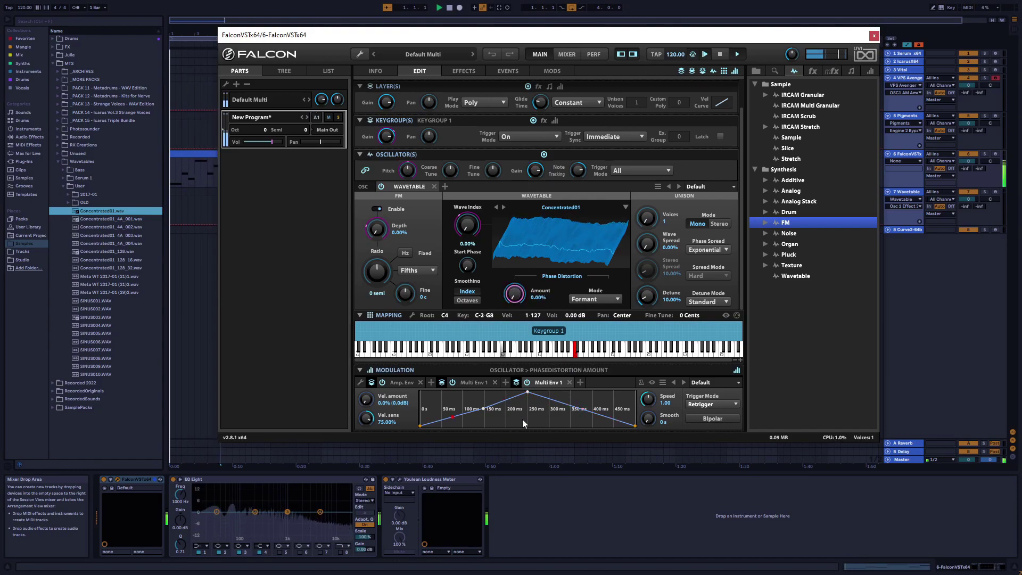
click(595, 299)
click(594, 382)
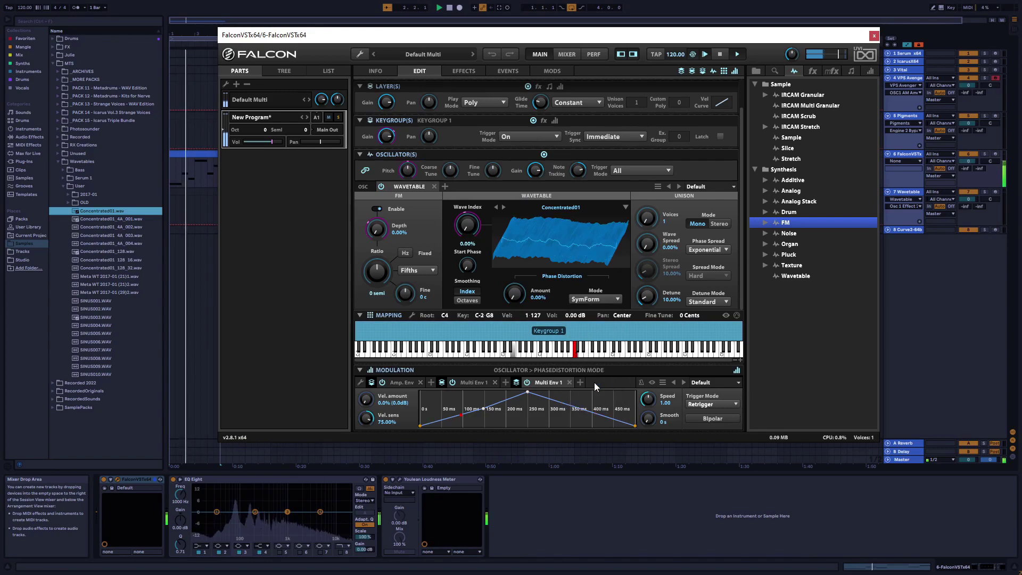
drag(516, 293, 609, 309)
- Audition the Fuzzy phase distortion mode, then ResoForm, with the amount ending at about 15.6%
click(592, 299)
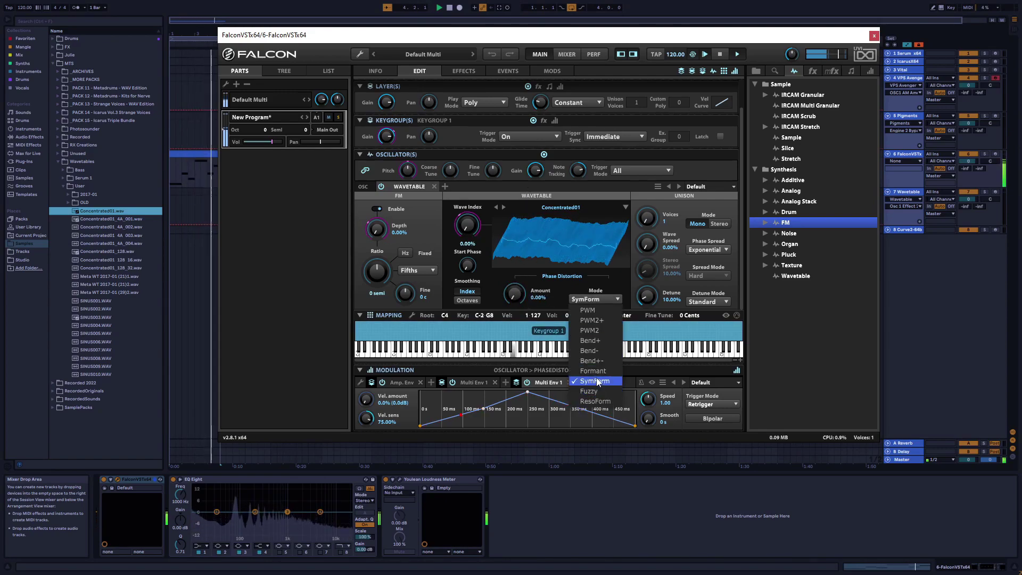
click(588, 391)
drag(514, 293, 536, 176)
click(593, 299)
click(586, 405)
drag(533, 215, 511, 284)
- Set the phase distortion mode to Formant and modulate its amount with a new program-level LFO
click(595, 299)
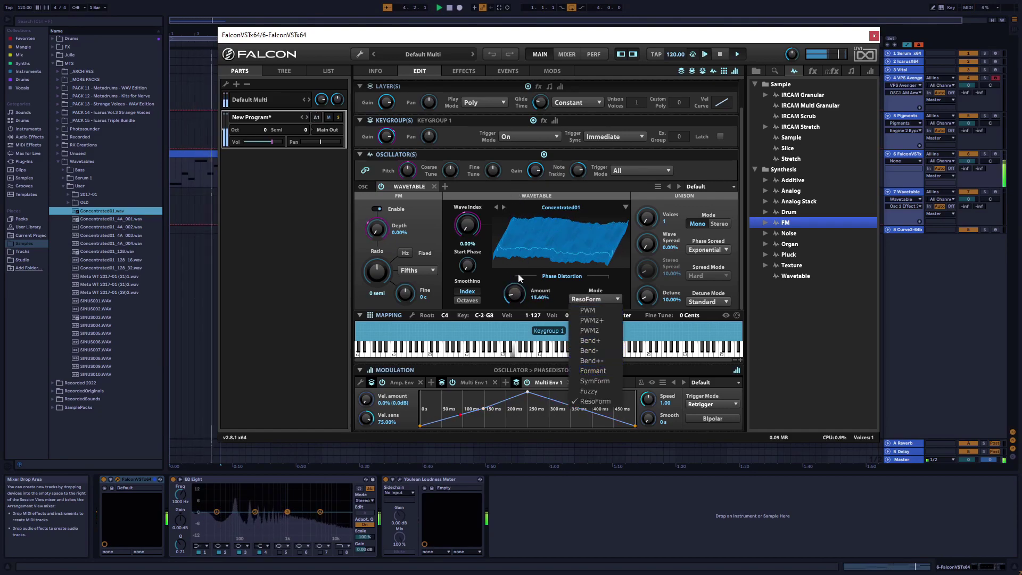
click(594, 370)
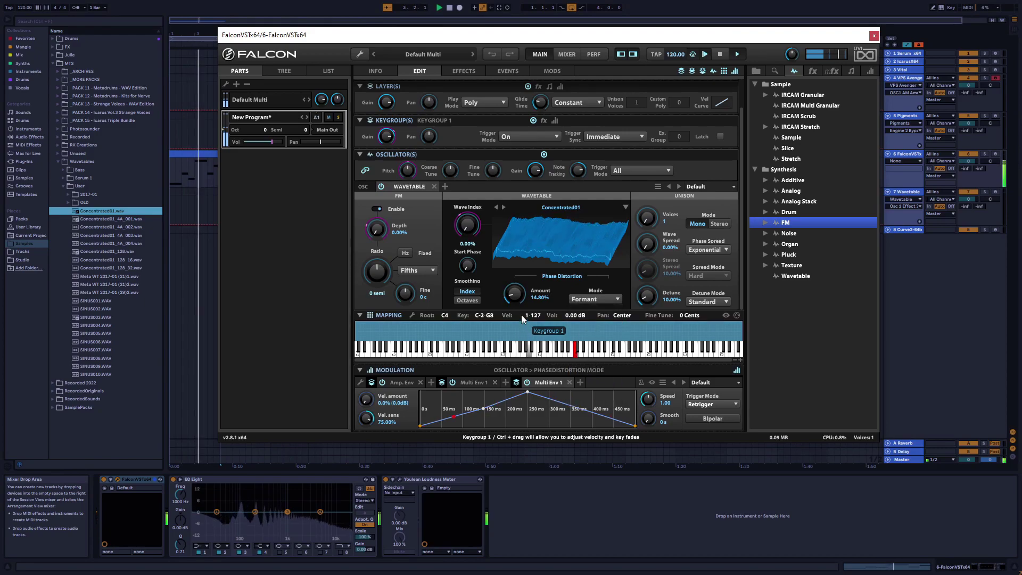
right_click(513, 295)
mouse_move(479, 212)
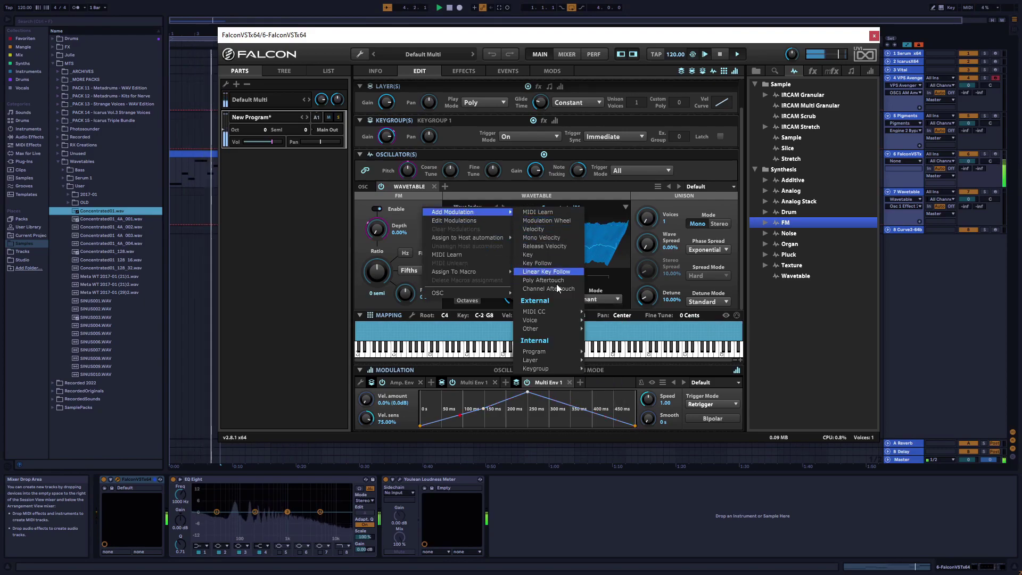
mouse_move(553, 351)
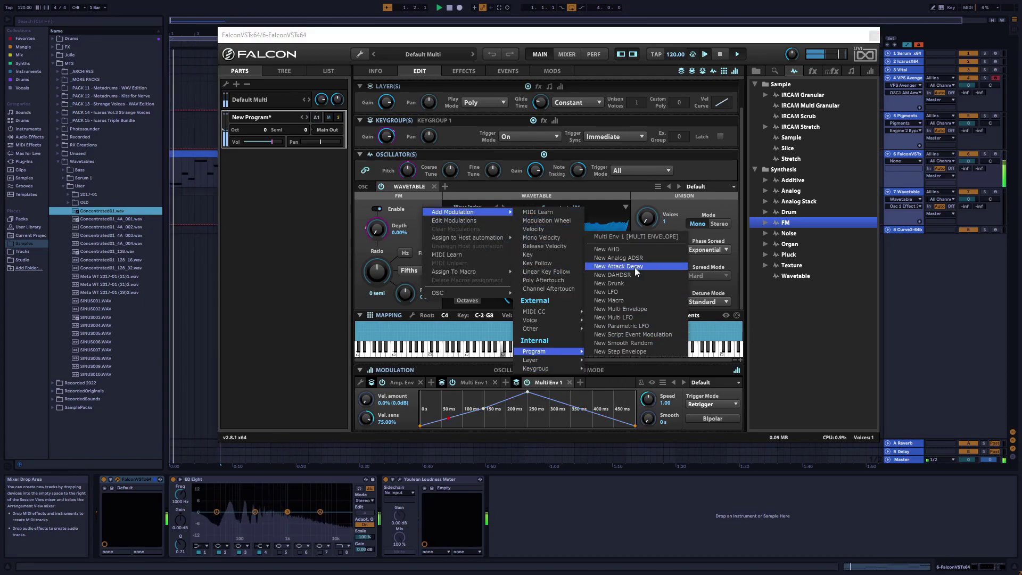
click(615, 294)
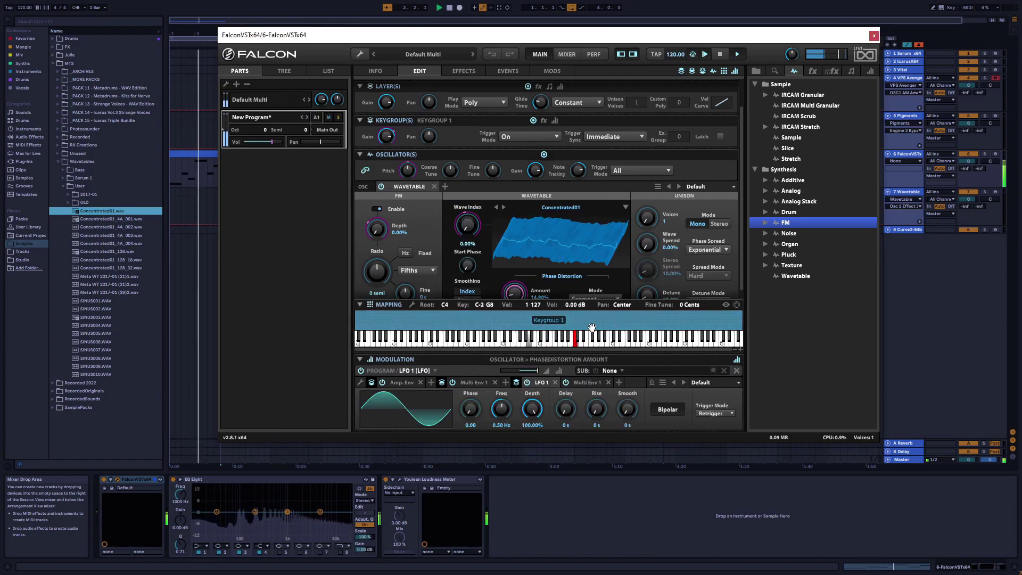
- Examine the LFO and the layer-level and program-level multi envelopes, including the Wave Index modulation assignments
click(467, 382)
click(539, 382)
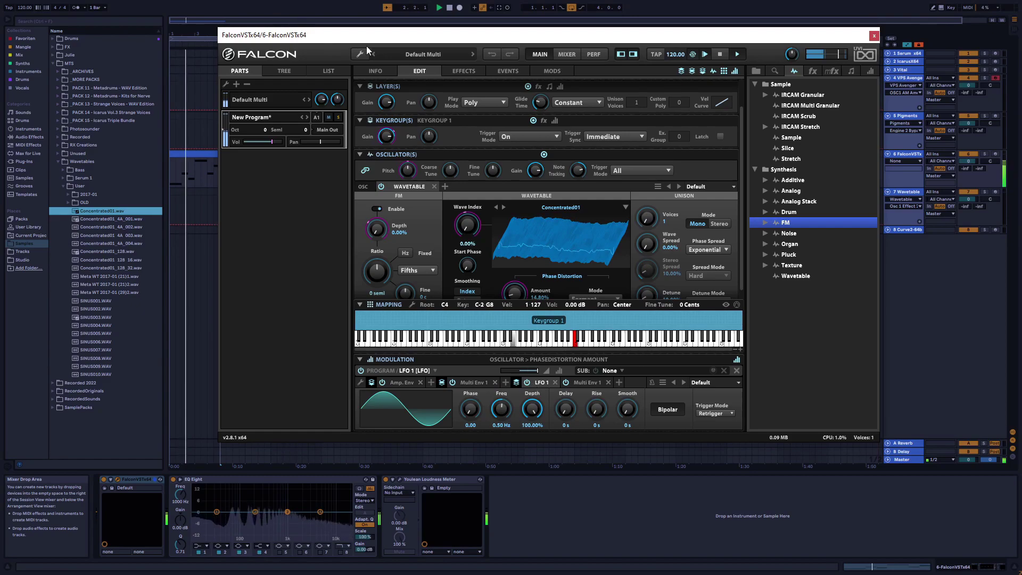
click(538, 381)
click(529, 381)
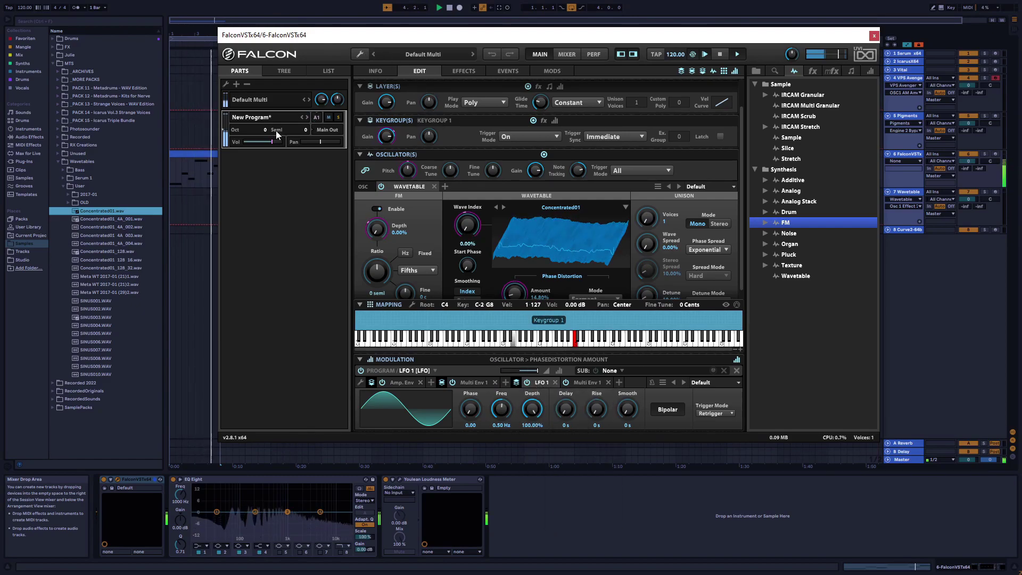
key(space)
key(space)
click(582, 381)
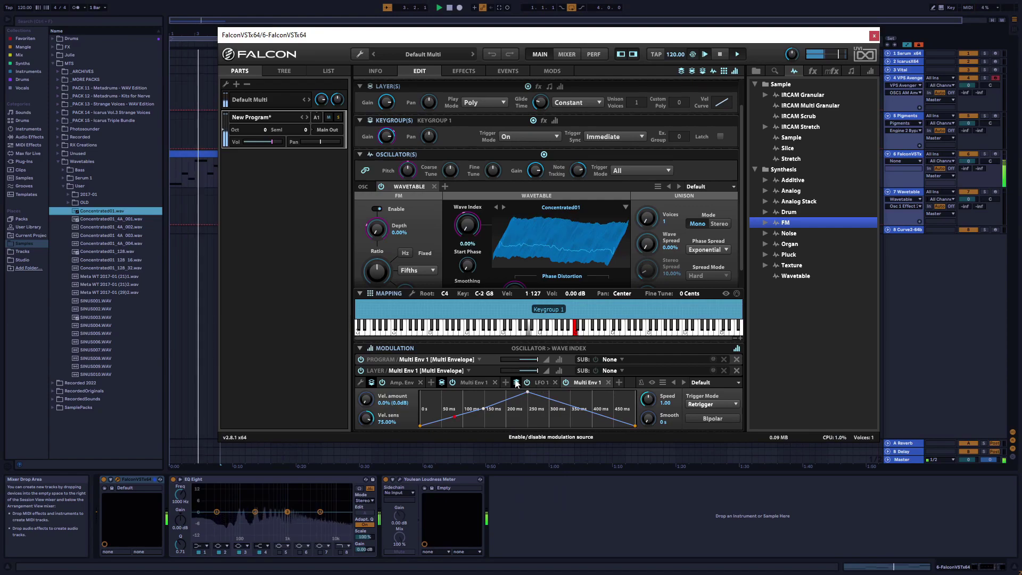
click(471, 382)
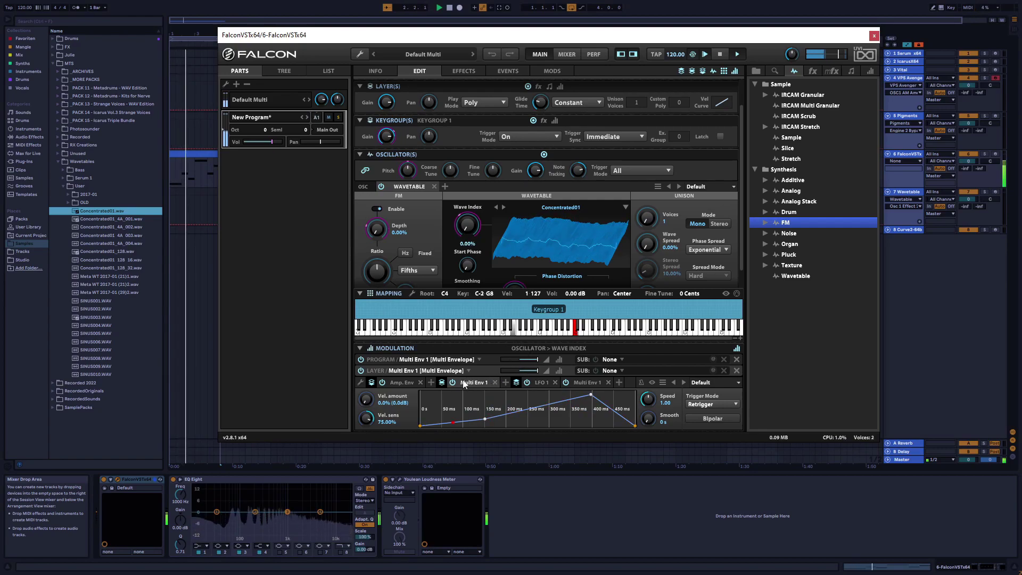
scroll(509, 273, down, 1)
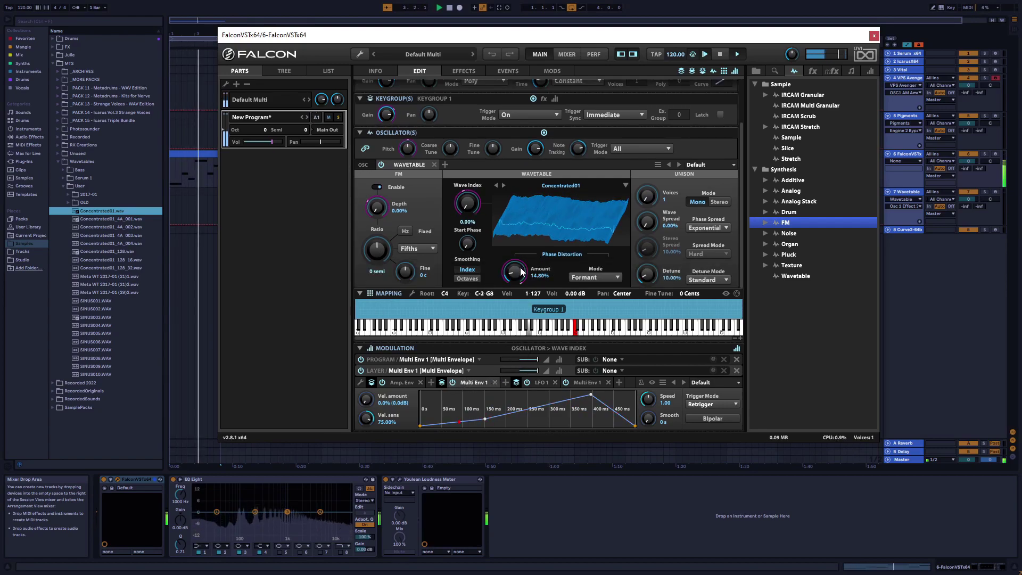
- Reduce the LFO 1 modulation depth on the phase distortion amount and raise the amount to 28.4%
click(515, 286)
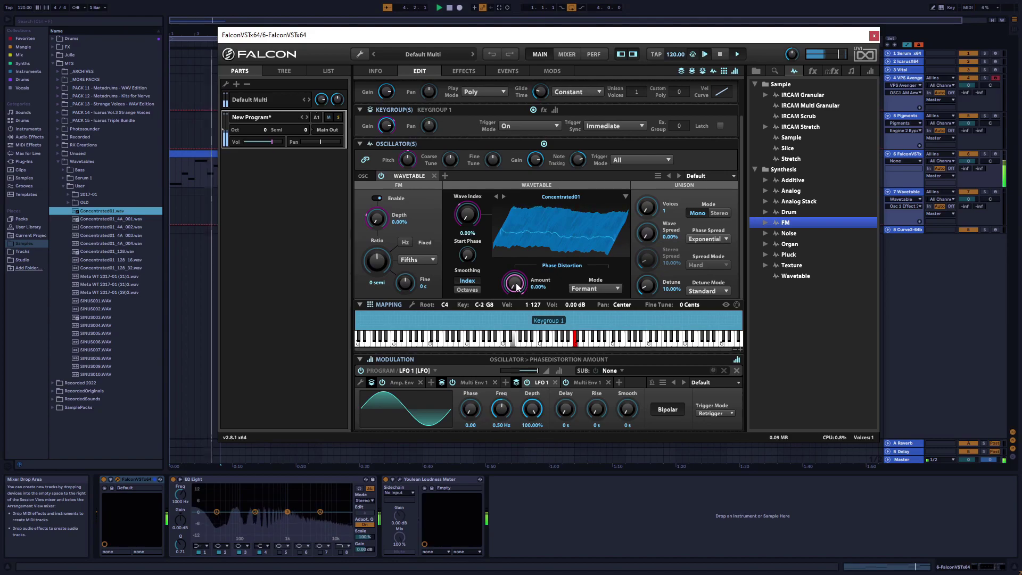
right_click(512, 284)
click(521, 286)
drag(498, 322, 488, 324)
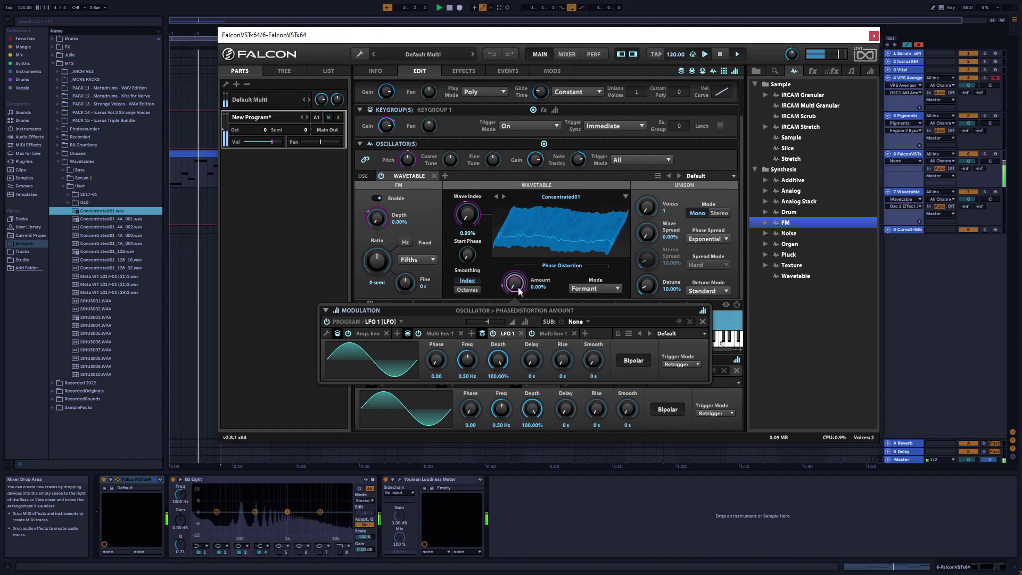
click(510, 250)
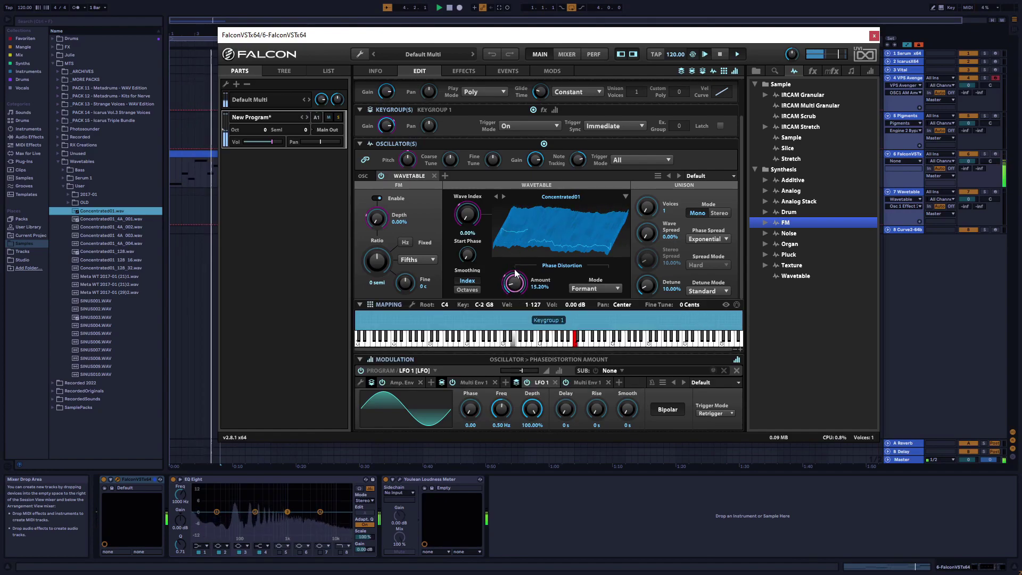
mouse_move(514, 281)
mouse_down()
mouse_move(533, 288)
mouse_move(513, 250)
mouse_move(522, 278)
mouse_up()
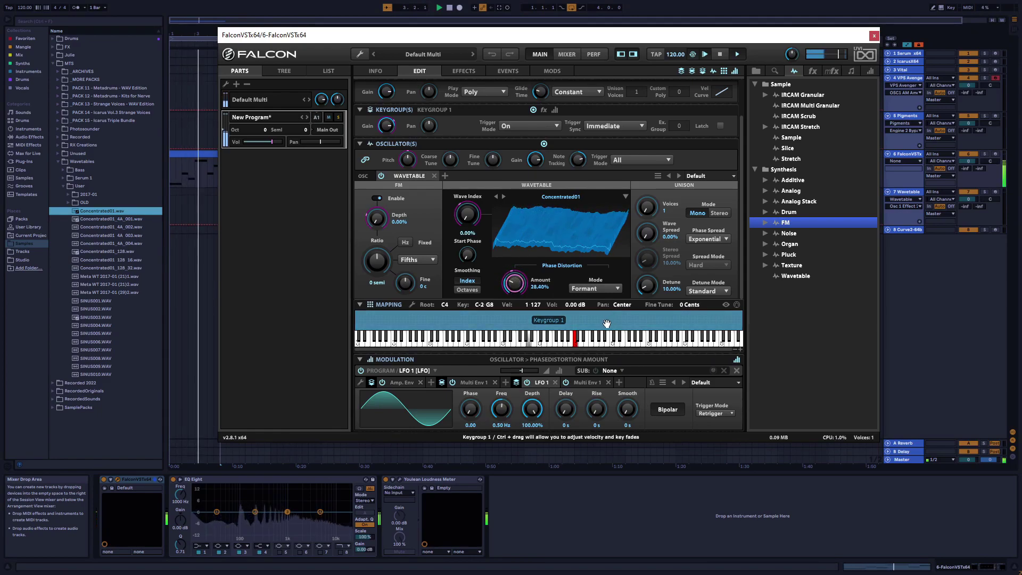
- Set the phase distortion mode to Fuzzy and collapse the keyboard mapping section
click(600, 286)
click(594, 379)
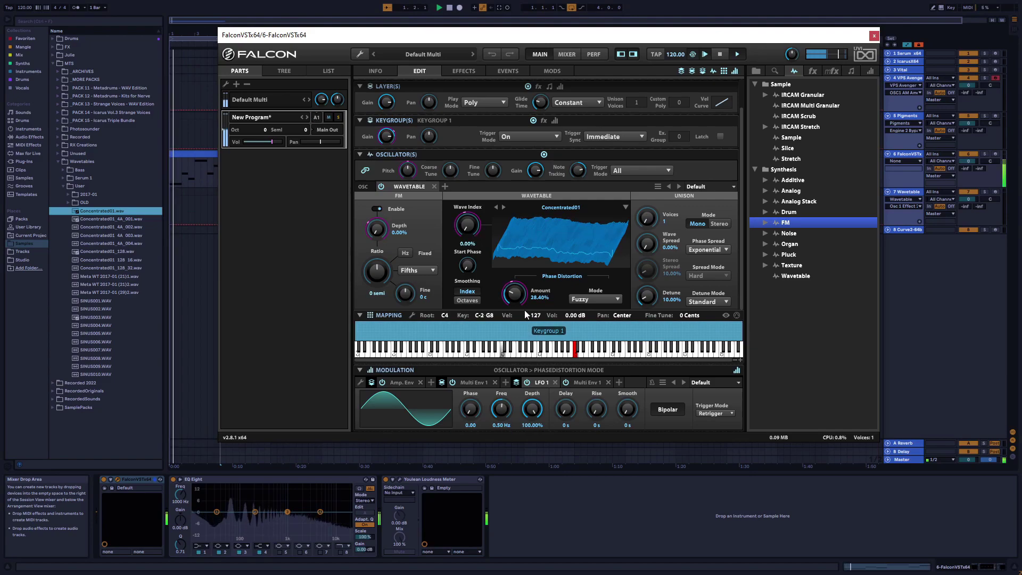
right_click(514, 295)
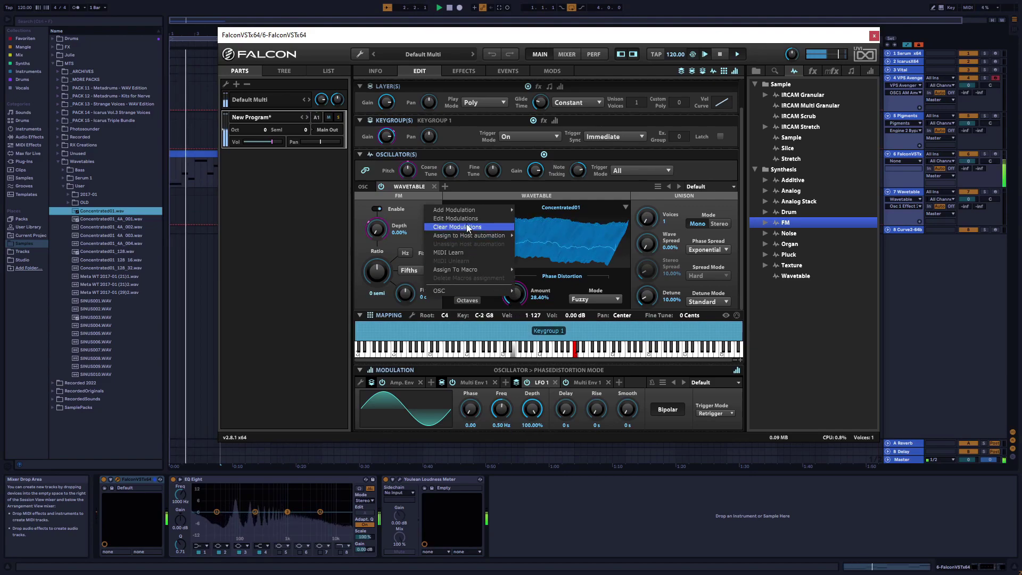
click(362, 308)
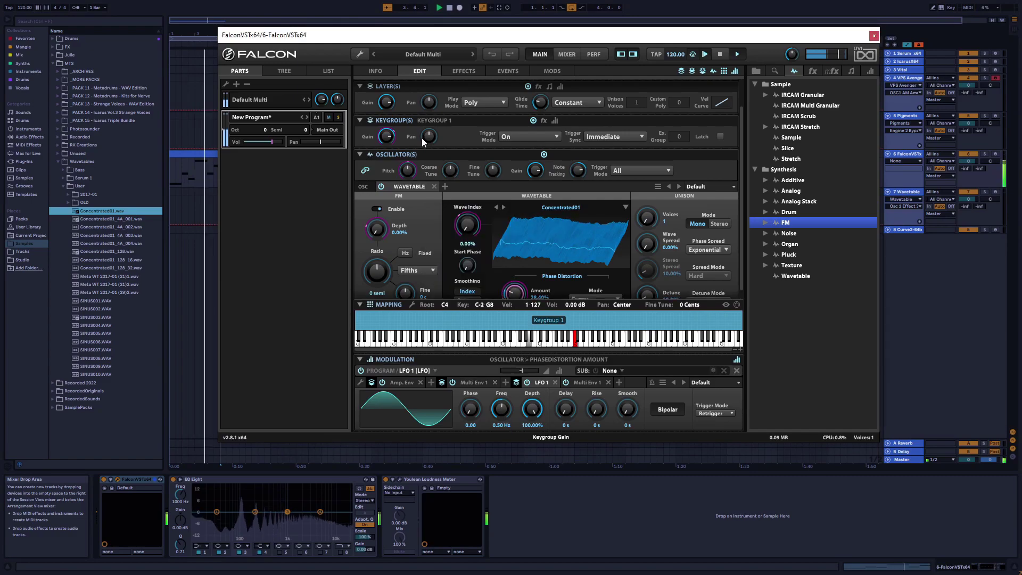
click(360, 305)
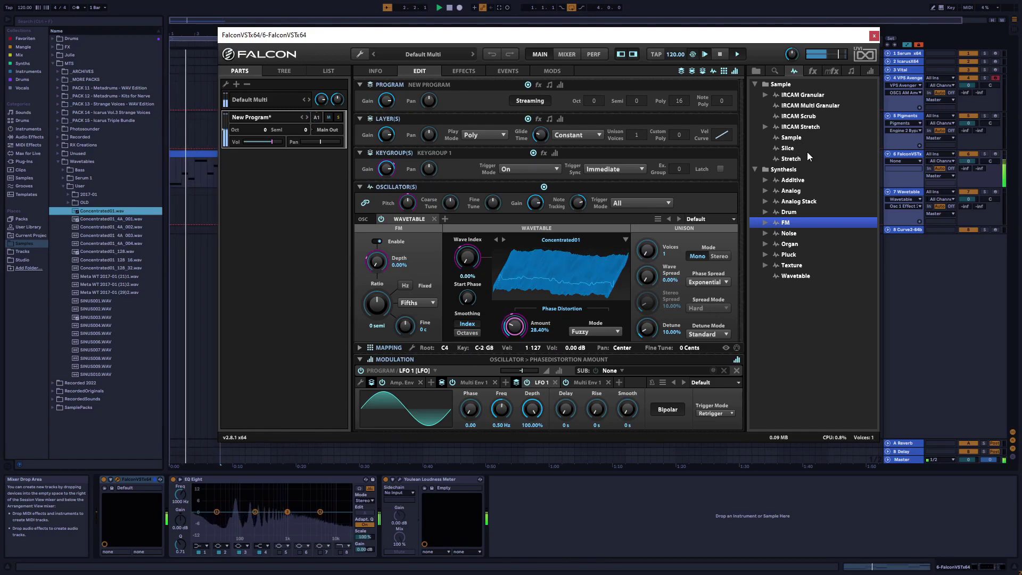
- Highlight the Stretch and Wavetable oscillator types in the browser and shift the Falcon window slightly
click(791, 159)
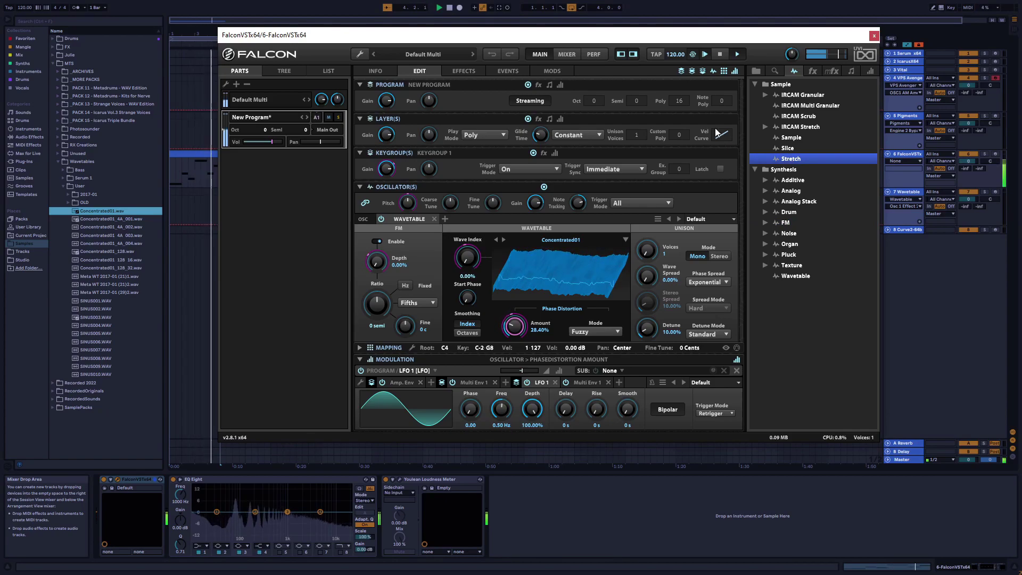
click(784, 278)
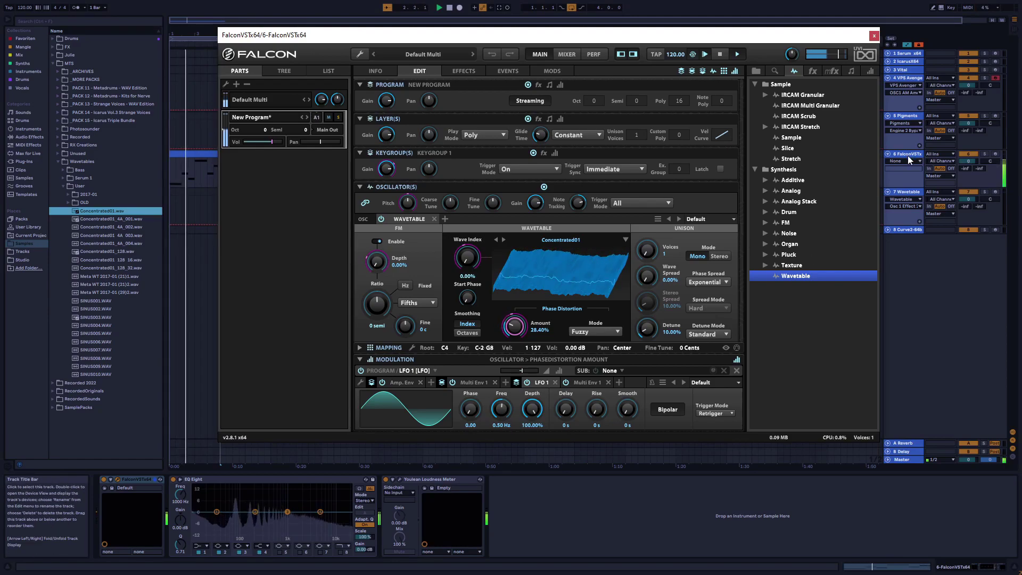
mouse_move(845, 42)
mouse_down()
mouse_move(818, 41)
mouse_move(843, 45)
mouse_up()
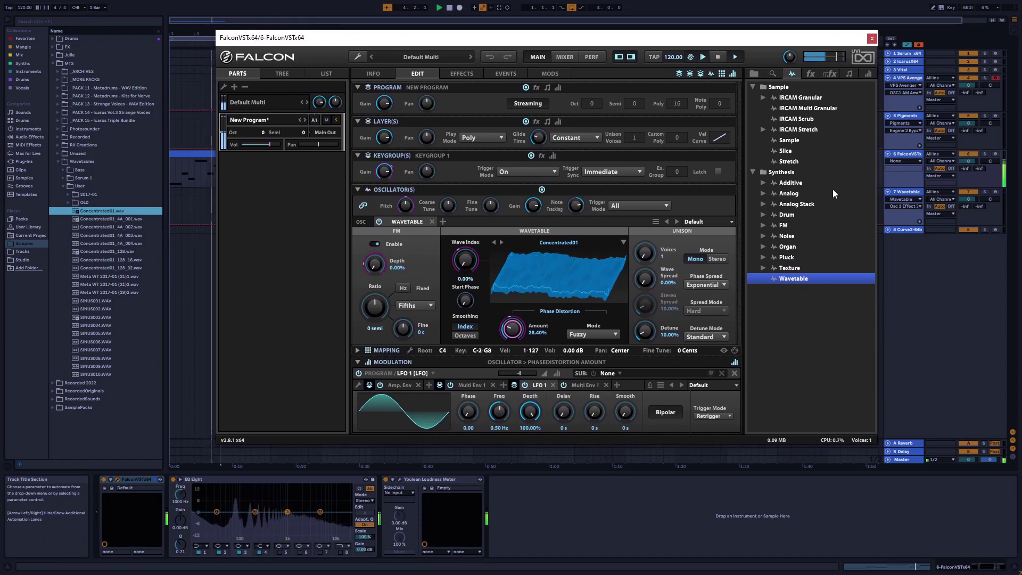
- Move the MIDI clip from the Falcon track to the Wavetable track and show the Wavetable device
click(900, 193)
click(905, 154)
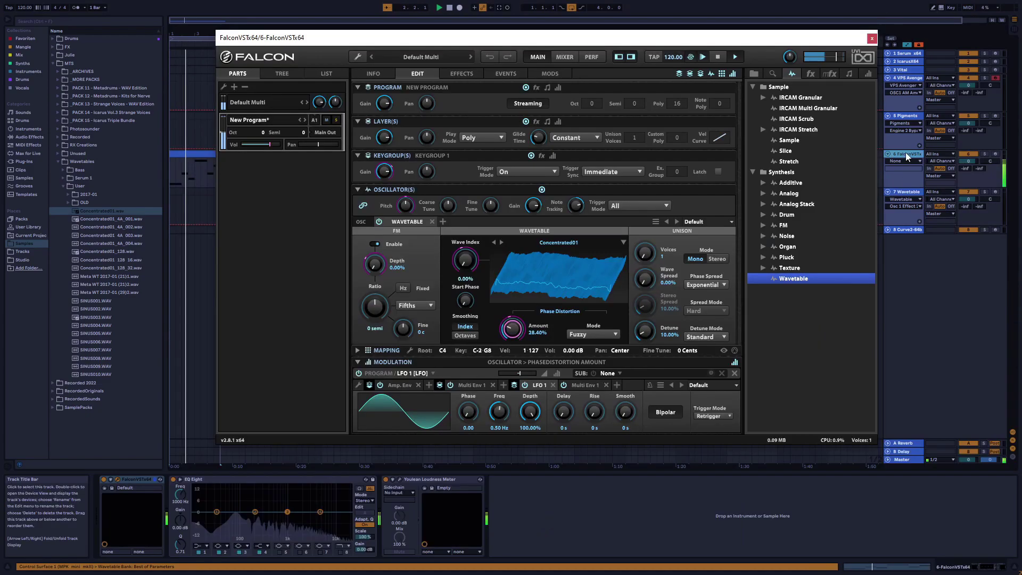
click(190, 207)
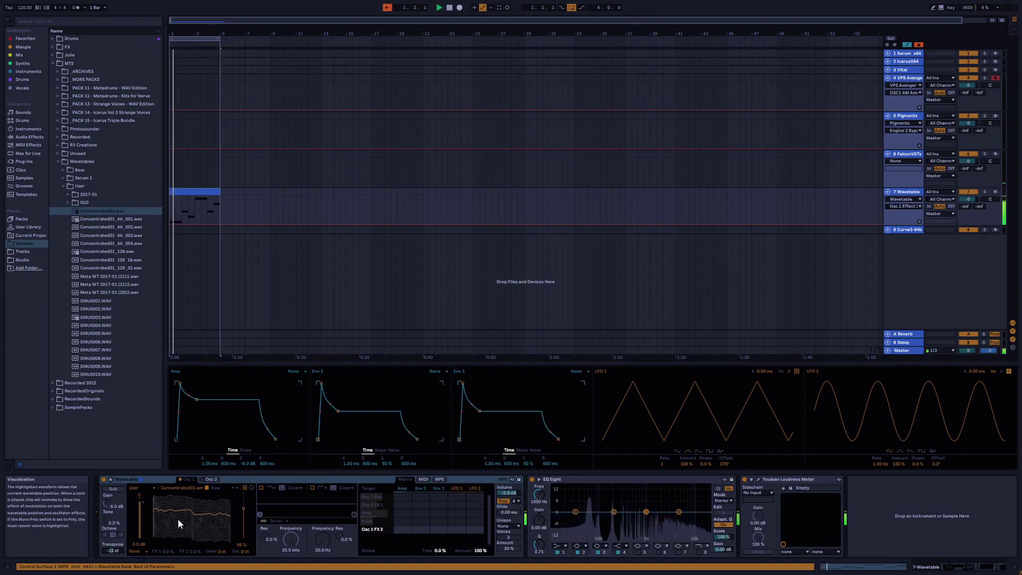
- Load Concentrated01_4A_001.wav into oscillator 1, raise the wave position to 100%, and load Concentrated01.wav in its place
click(101, 220)
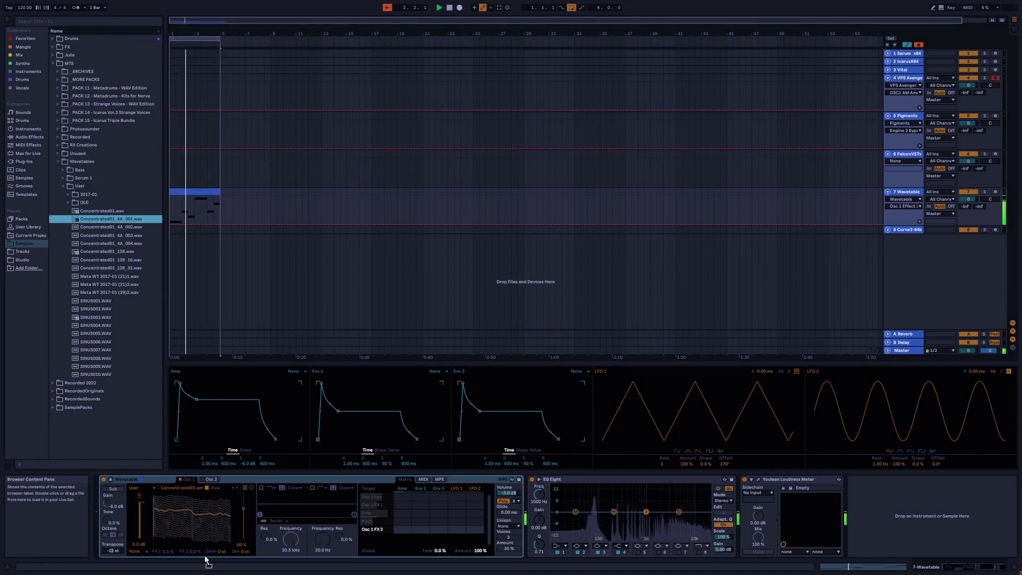
drag(198, 524, 242, 539)
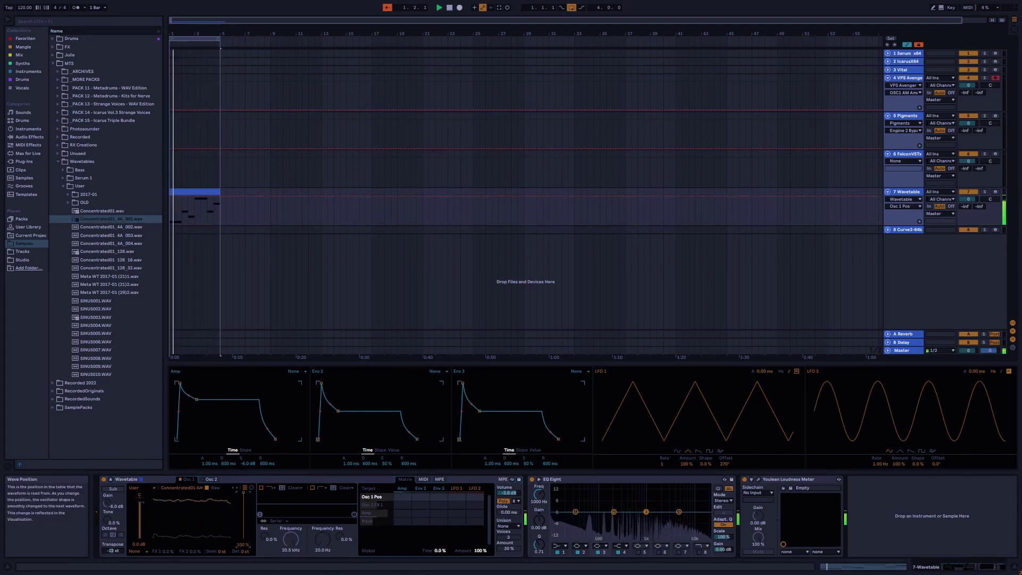
click(101, 210)
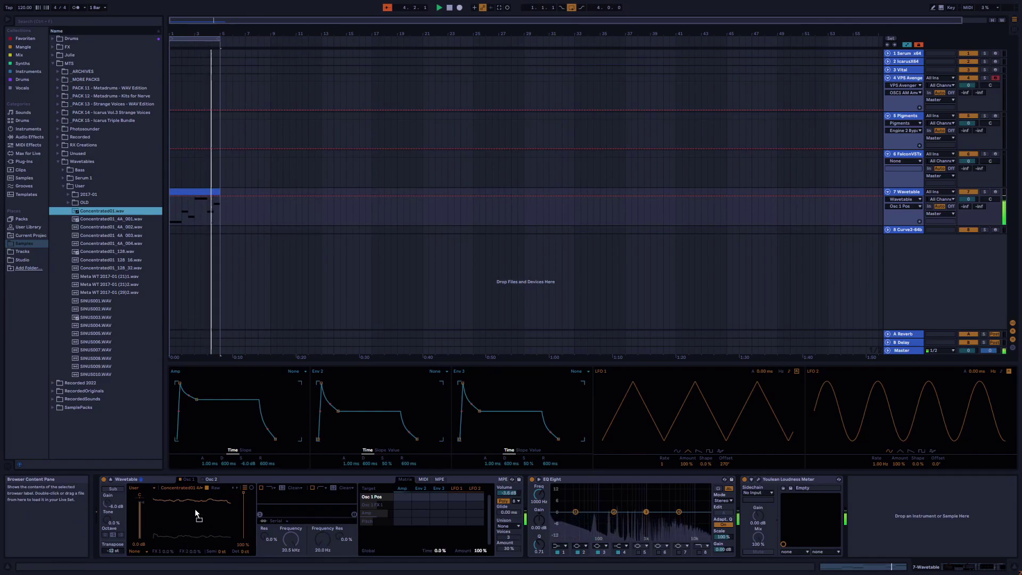
drag(204, 521, 205, 522)
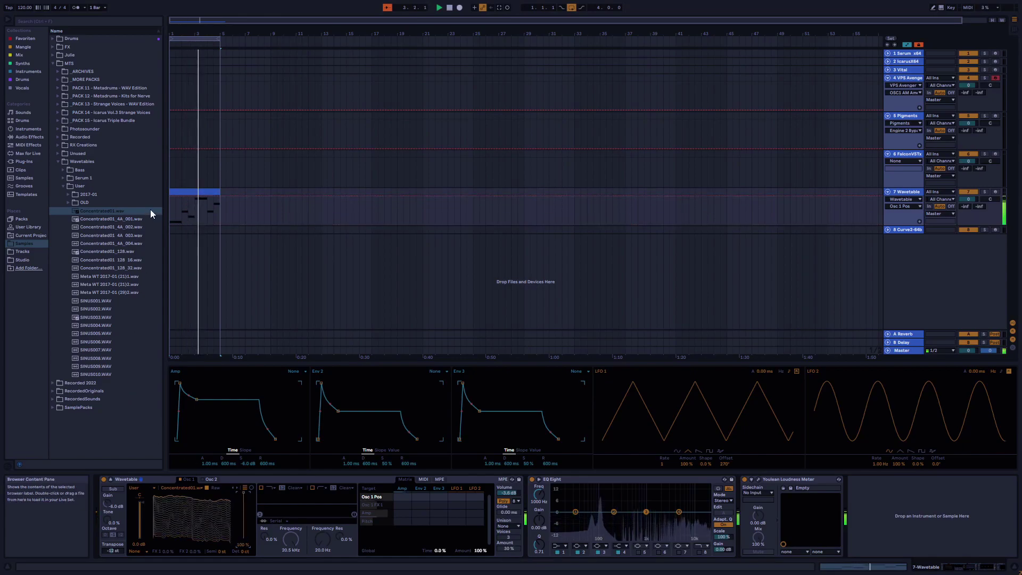
- Try Concentrated01_4A_002.wav and Concentrated01_4A_001.wav in oscillator 1 for comparison, and reload Concentrated01.wav
drag(130, 225, 237, 548)
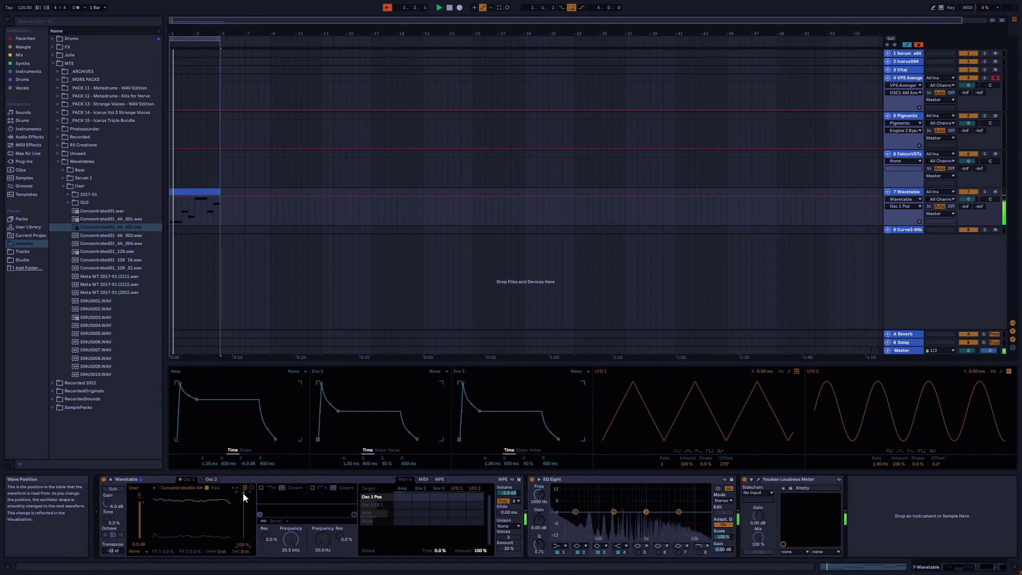
drag(104, 218, 198, 524)
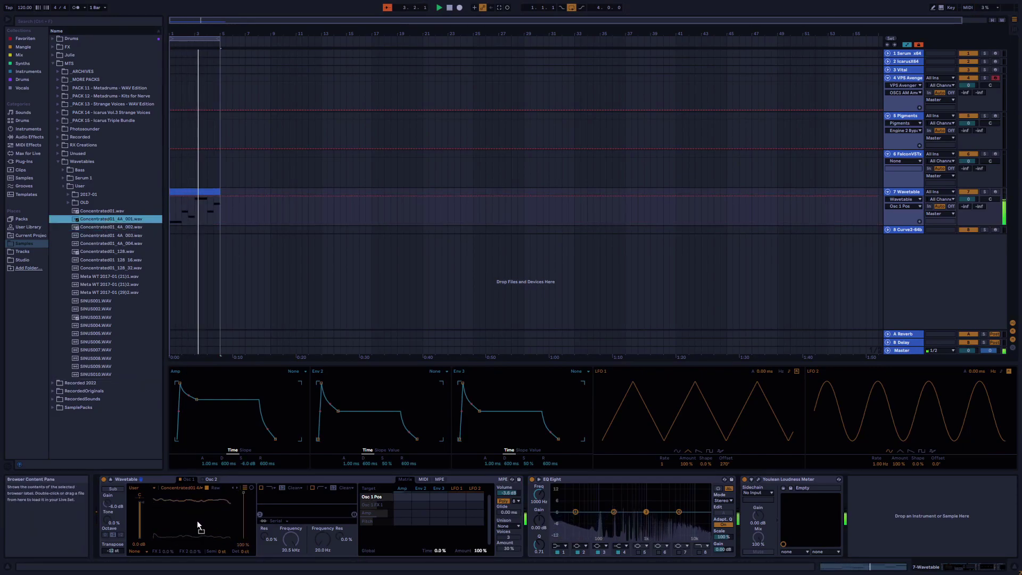
drag(197, 521, 198, 521)
drag(97, 209, 191, 525)
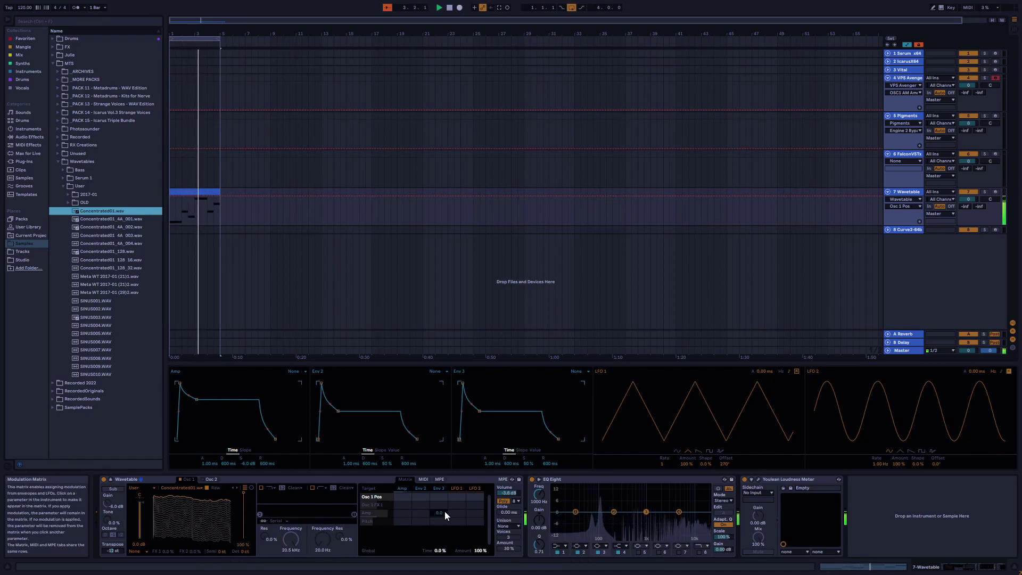
- Modulate the Filter 1 frequency with LFO 1 at 86 in the modulation matrix and try LFO 2 on the pitch
click(580, 484)
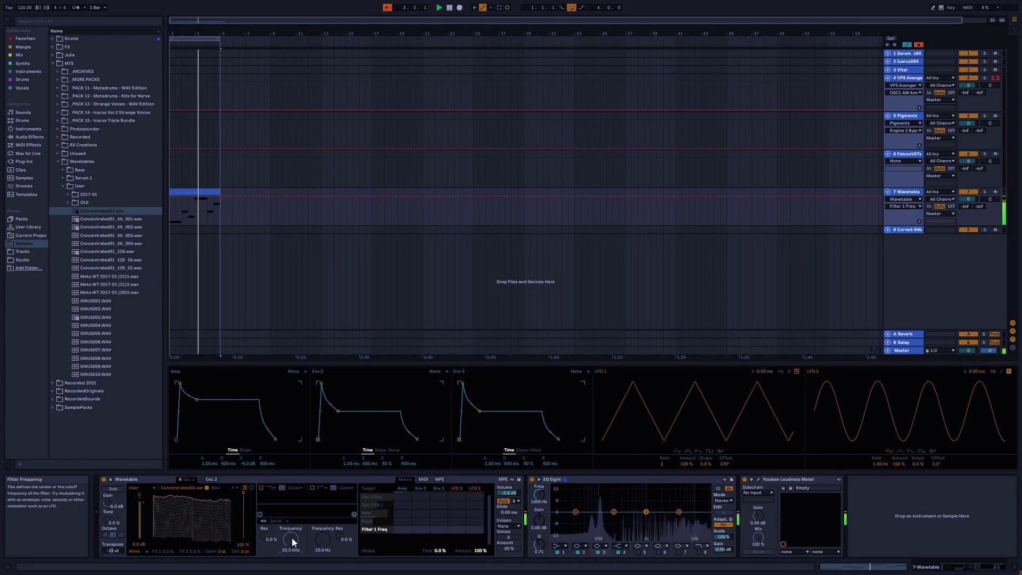
click(323, 541)
click(282, 541)
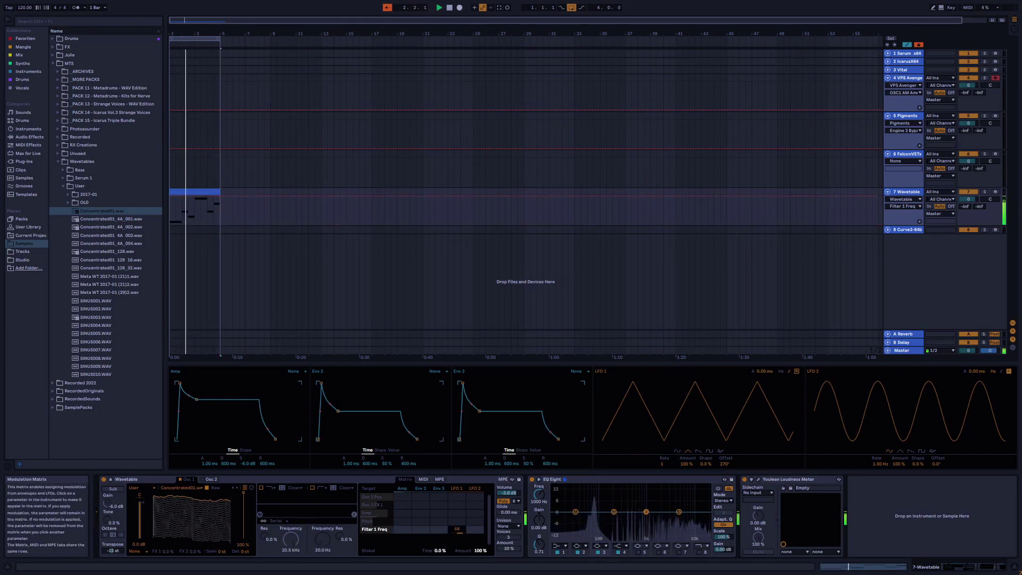
drag(468, 522, 468, 508)
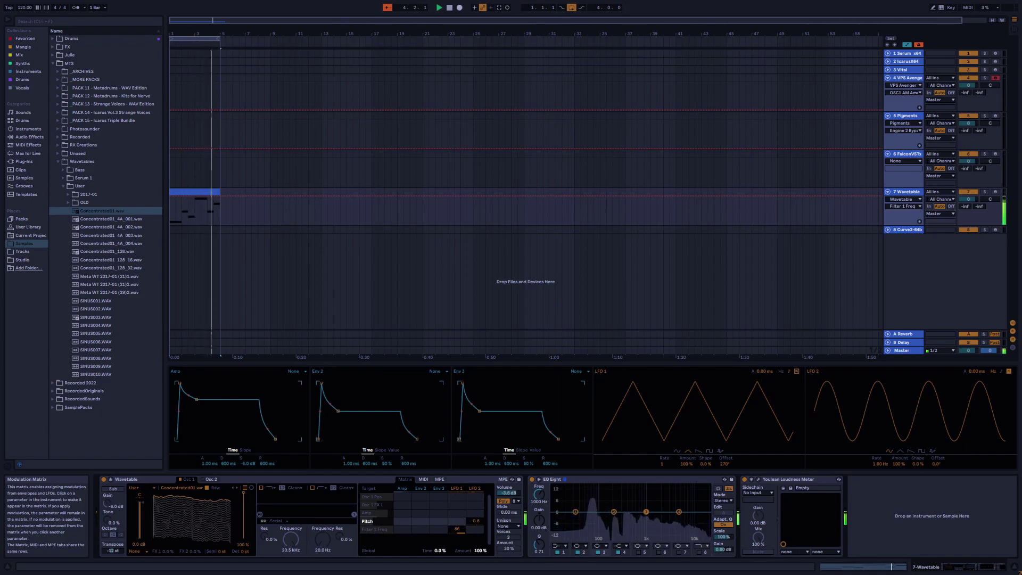
drag(474, 522, 474, 532)
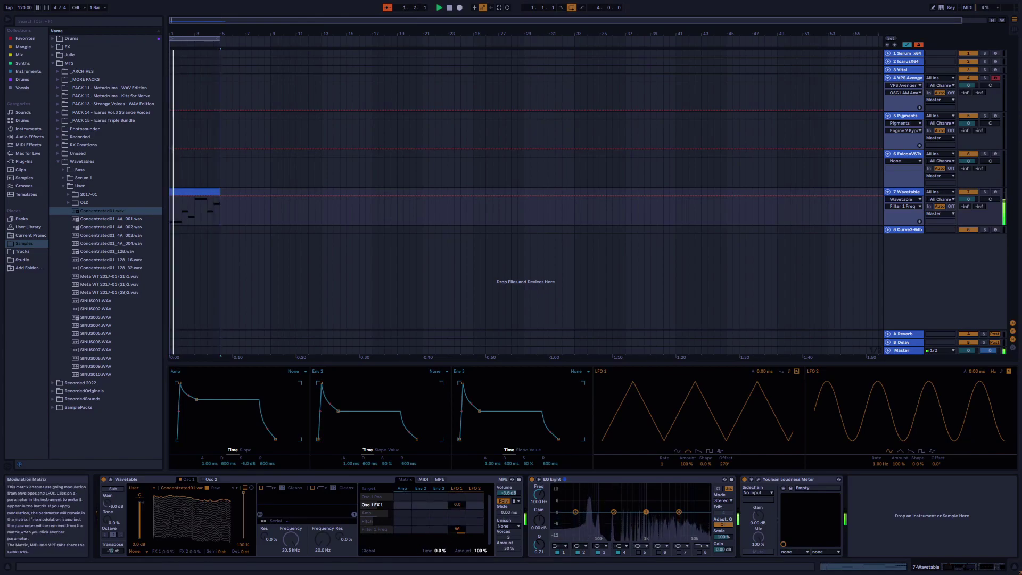
- Set oscillator 1's effect to Fm, modulate its FM pitch with LFO 1 at 100 and LFO 2 at 32, and try LFO 1 on Amp
drag(477, 506, 477, 492)
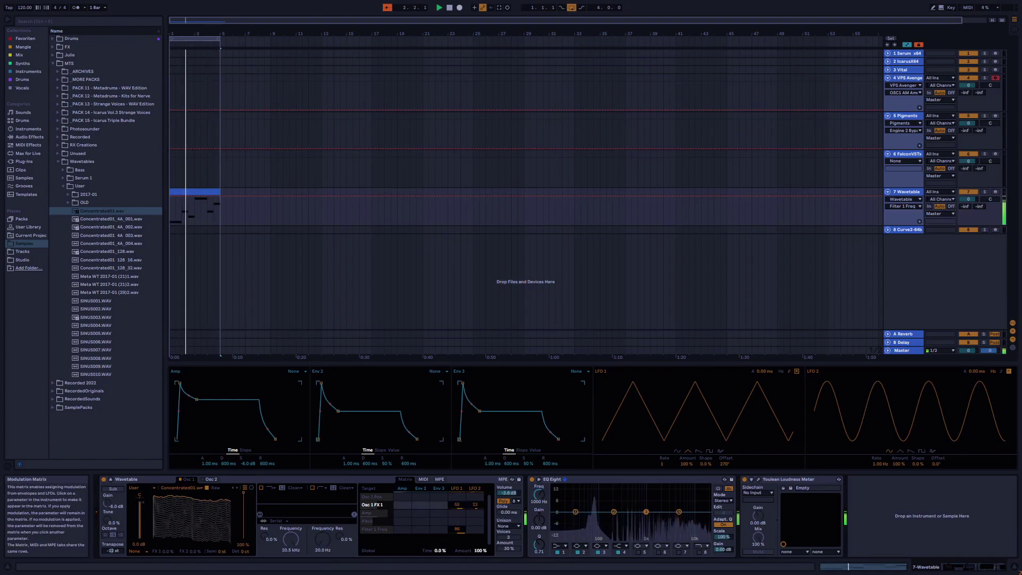
click(139, 551)
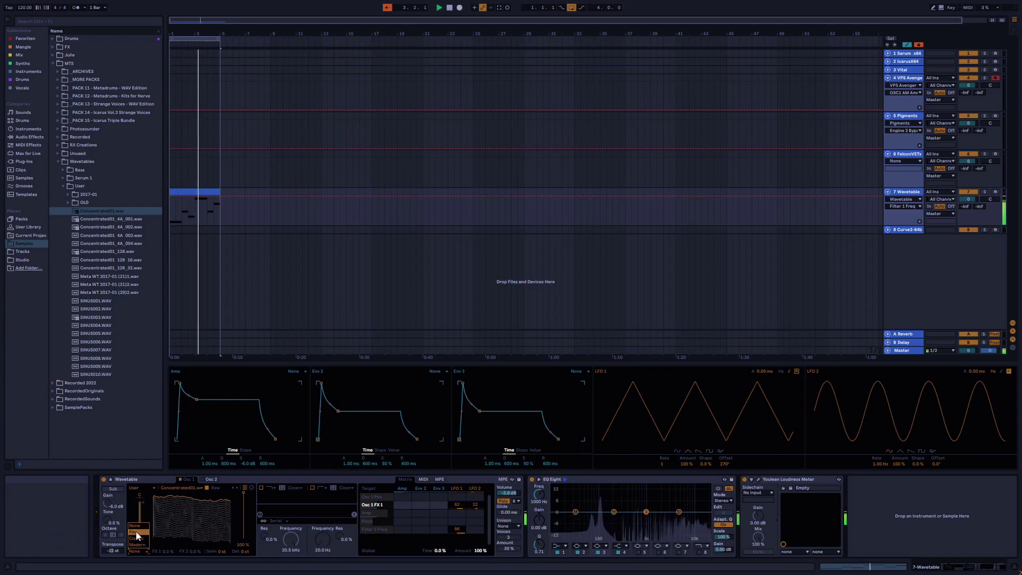
click(135, 531)
drag(453, 525, 480, 507)
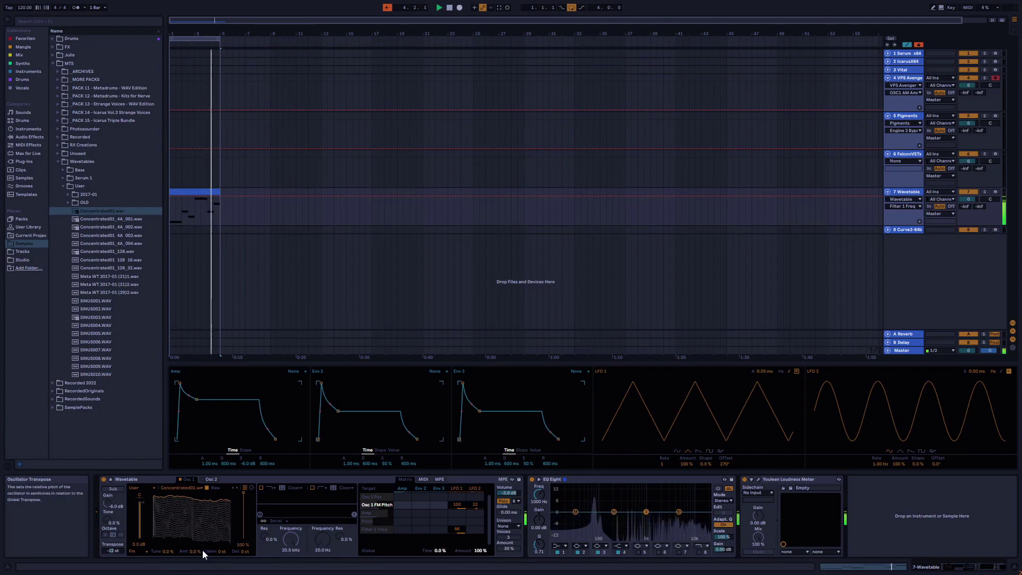
drag(457, 512, 457, 495)
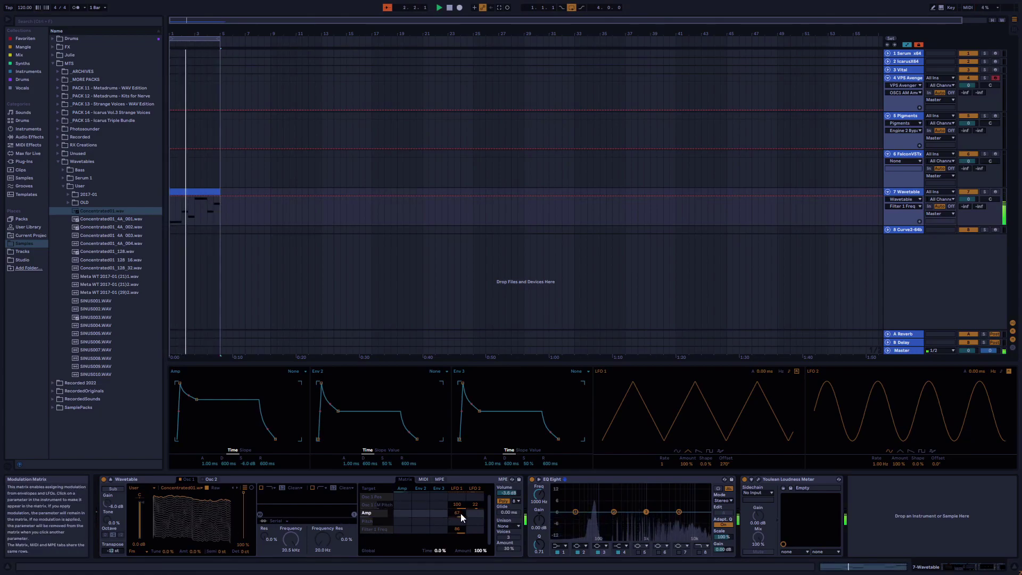
scroll(461, 513, down, 5)
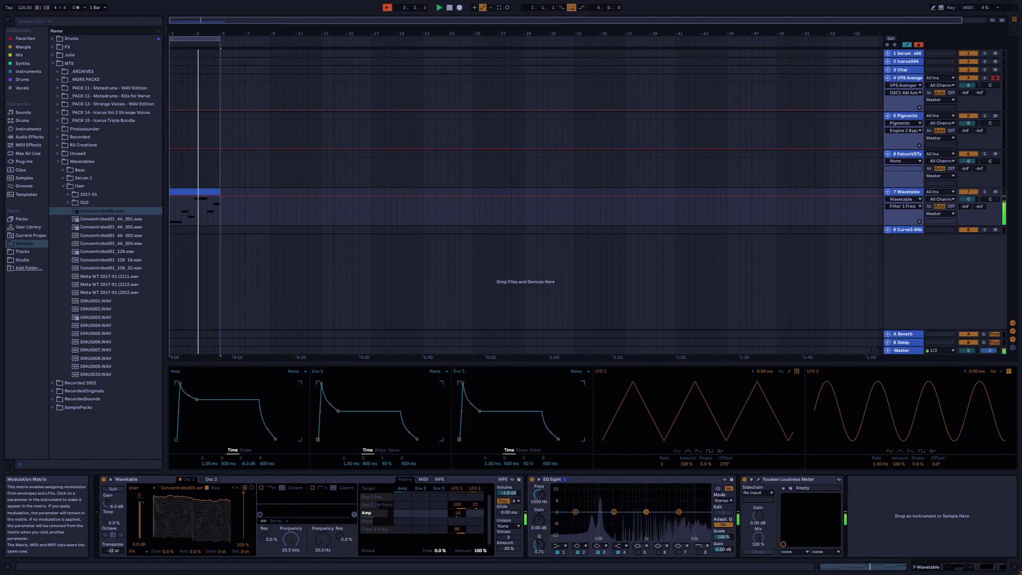
- Modulate oscillator 1's FM amount with both LFOs and Env 3, lower the LFO 1 amount, and restart playback
click(192, 552)
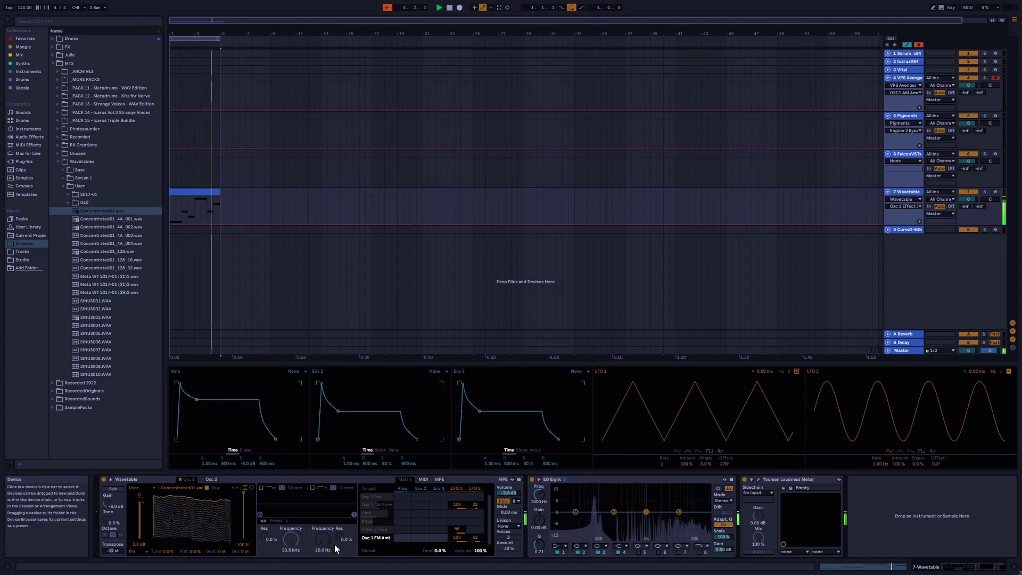
click(194, 551)
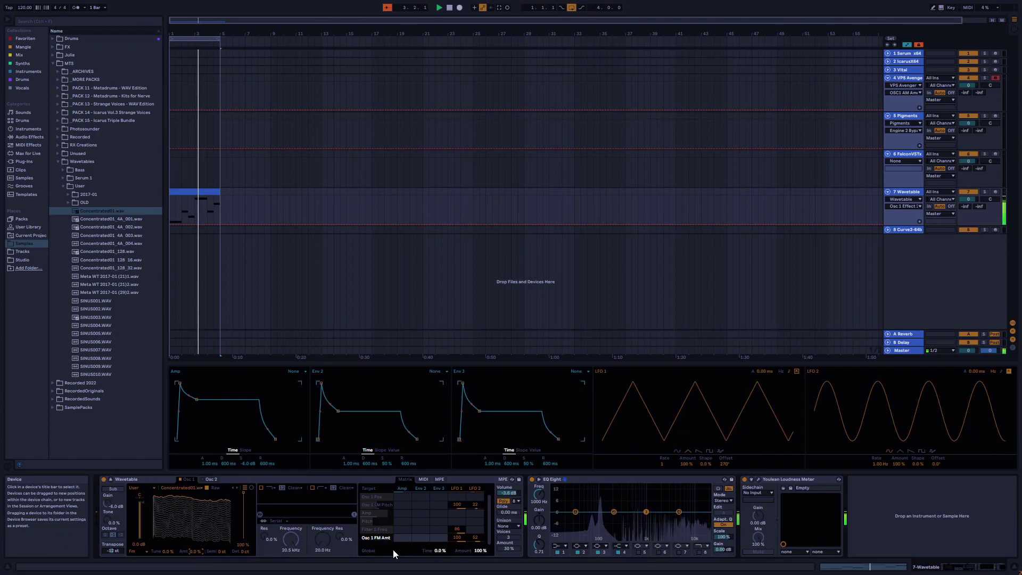
drag(438, 506, 439, 534)
key(space)
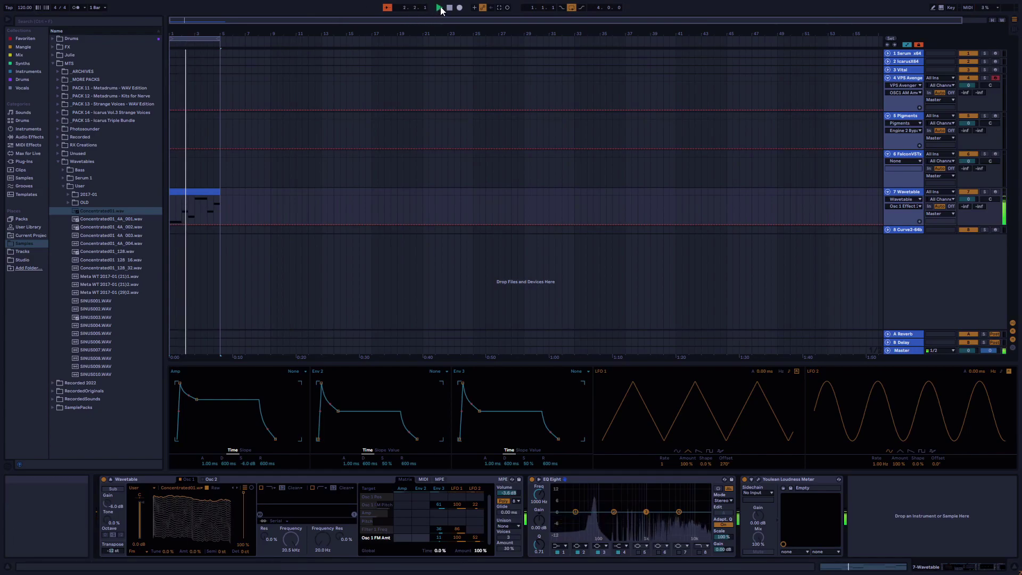
click(438, 8)
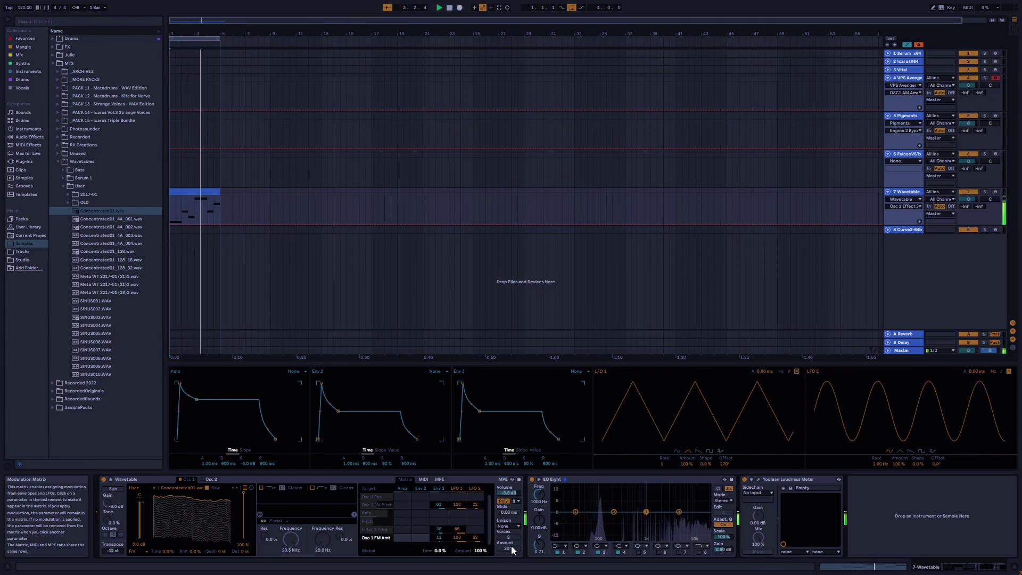
drag(458, 538, 458, 564)
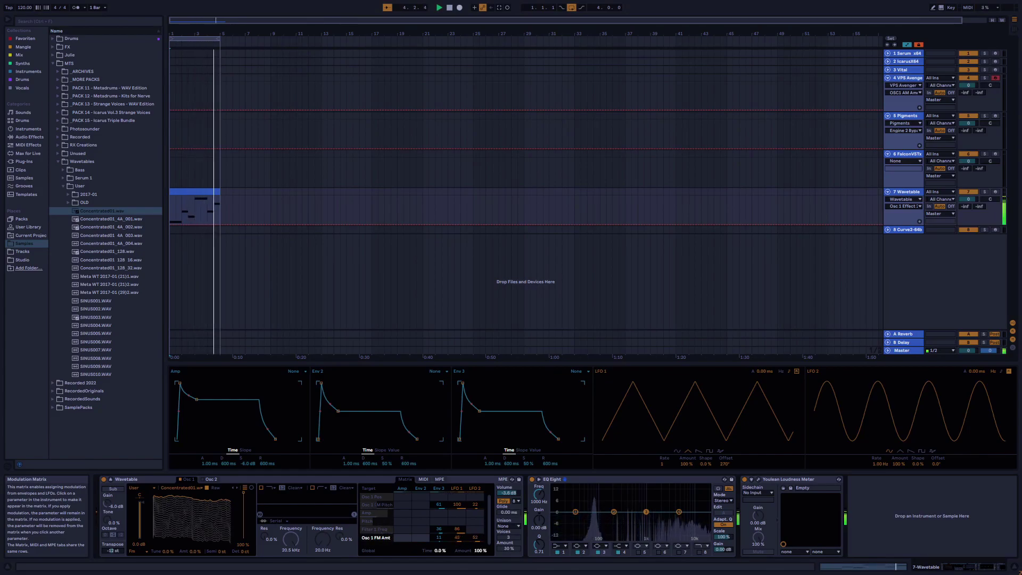
- Switch oscillator 1's effect to Classic and raise the LFO 2 modulation of its sync to 100
click(147, 551)
click(140, 538)
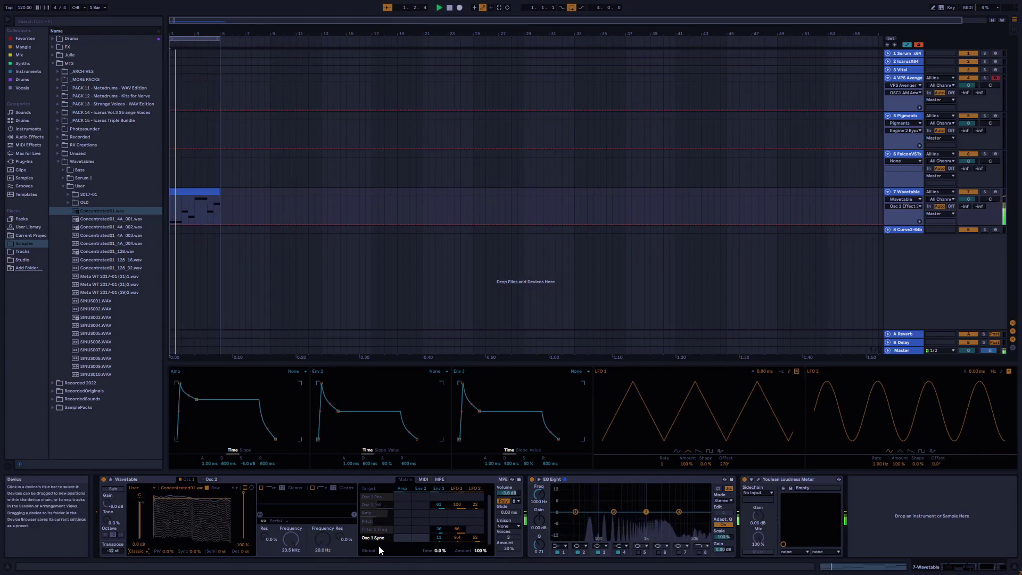
click(397, 532)
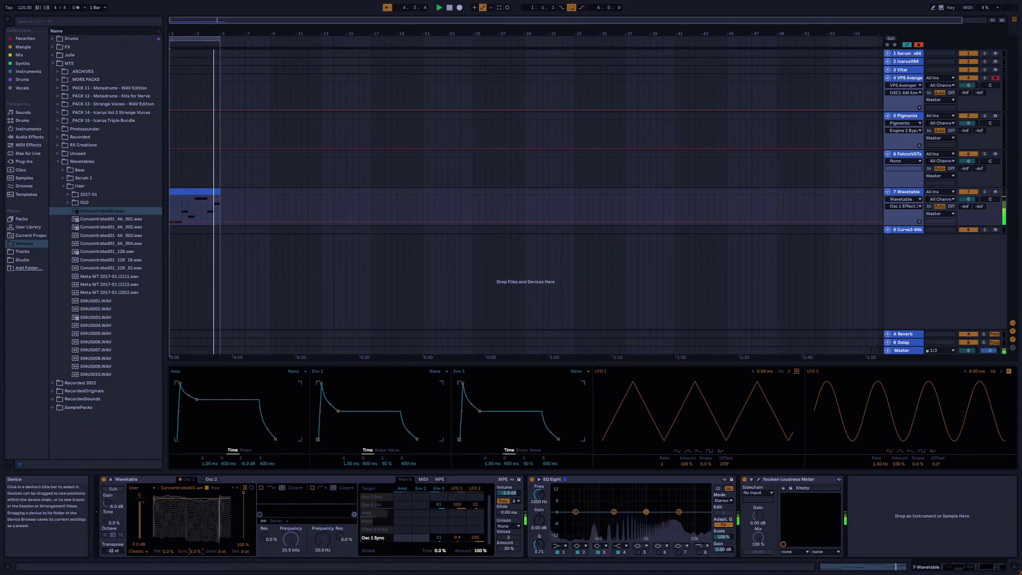
- Modulate the Filter 2 resonance with both LFOs and raise the Amp, Env 2 and LFO 1 amounts on oscillator 1's sync to 100
click(339, 537)
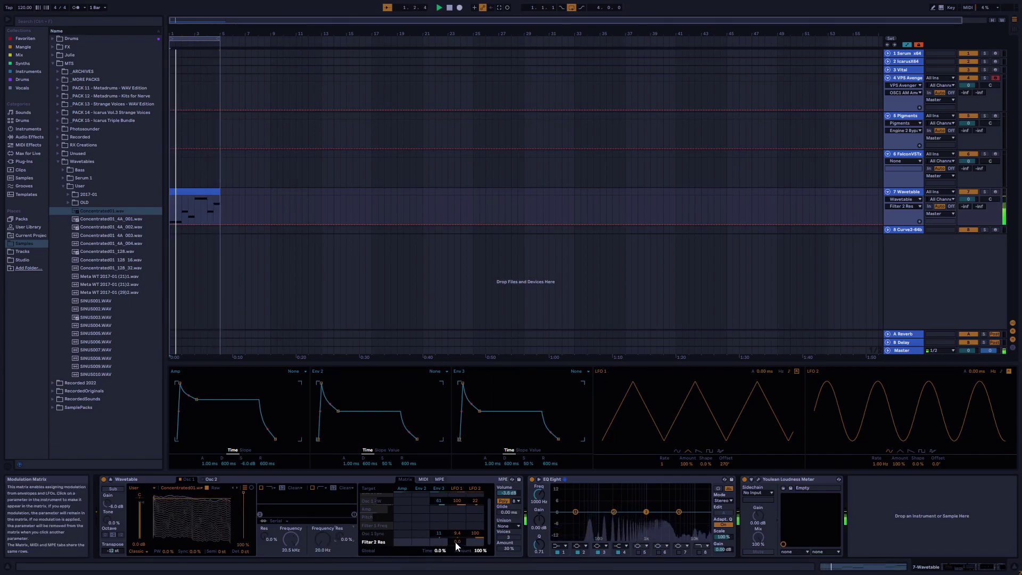
drag(475, 541, 475, 530)
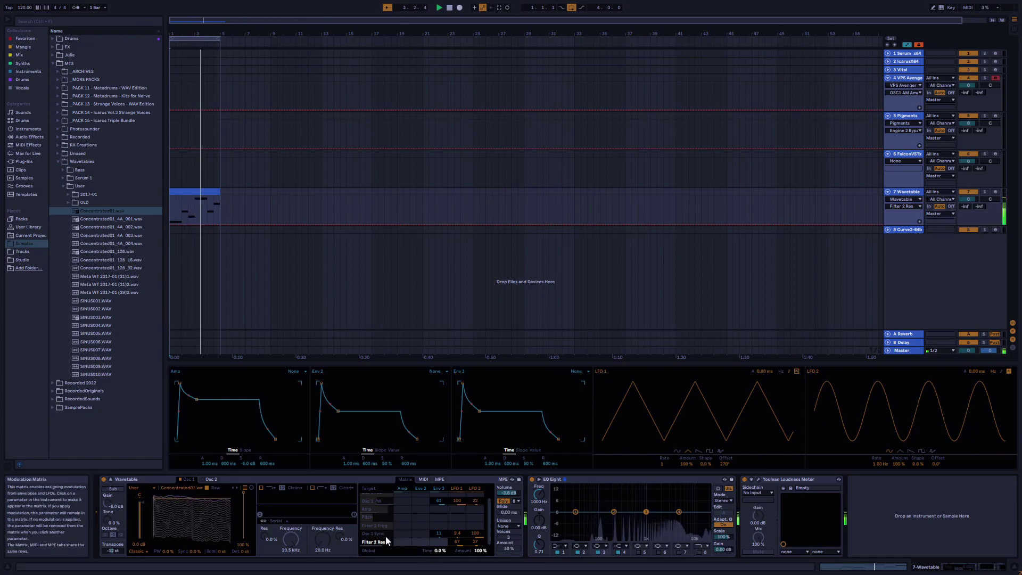
drag(457, 525, 457, 564)
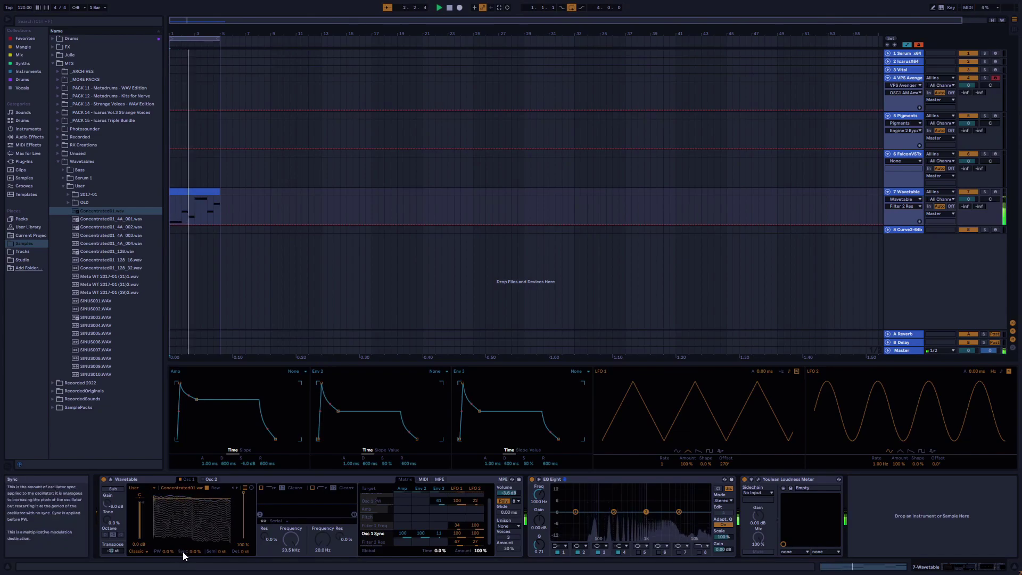
mouse_move(186, 552)
mouse_down()
mouse_move(187, 526)
mouse_move(186, 551)
mouse_up()
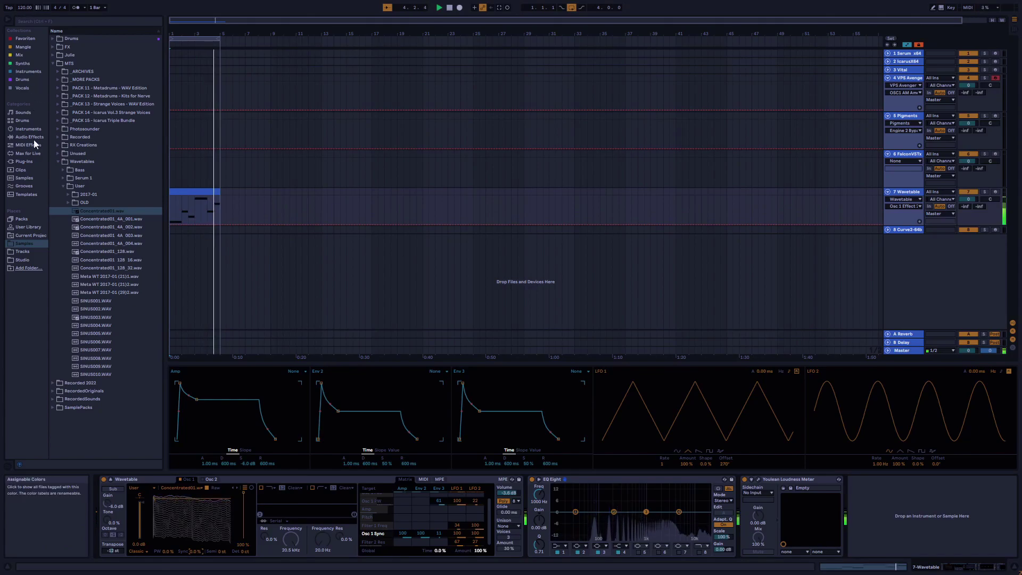
- Add the Max for Live LFO audio effect to the track directly after Wavetable
click(28, 152)
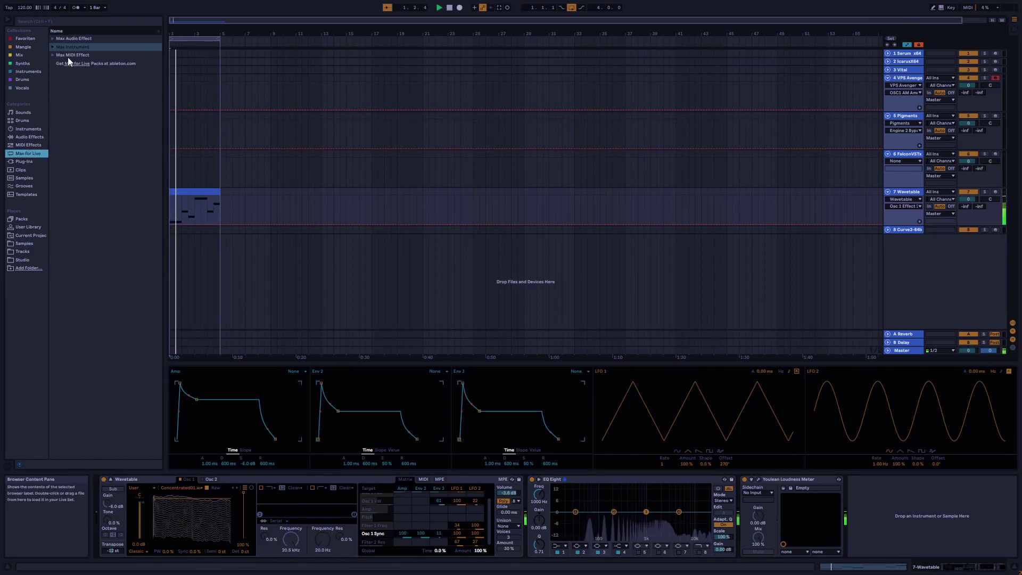
click(52, 39)
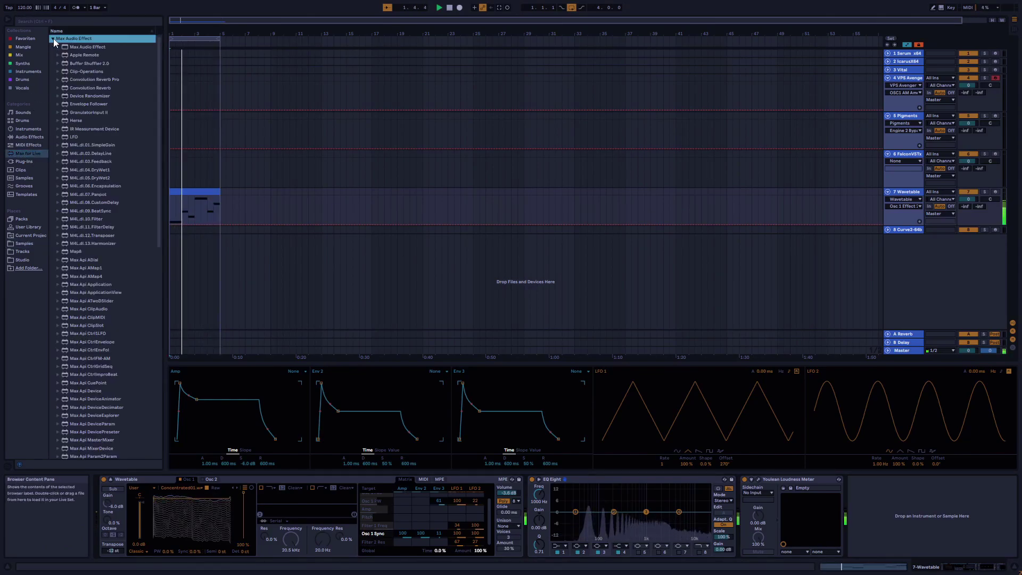
click(74, 137)
drag(499, 530, 524, 513)
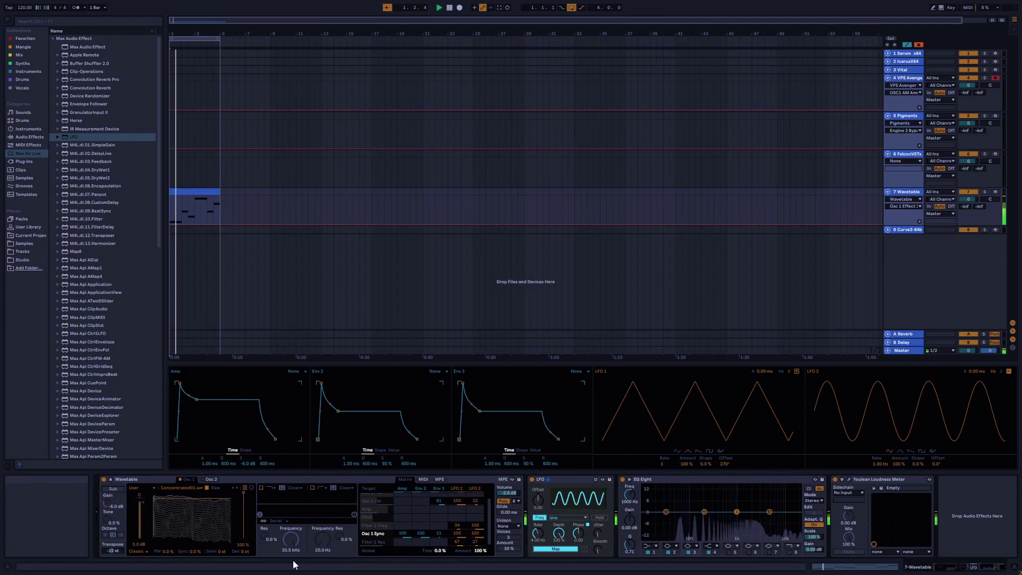
- Map the LFO device to oscillator 1's sync amount and lower the LFO depth
click(195, 551)
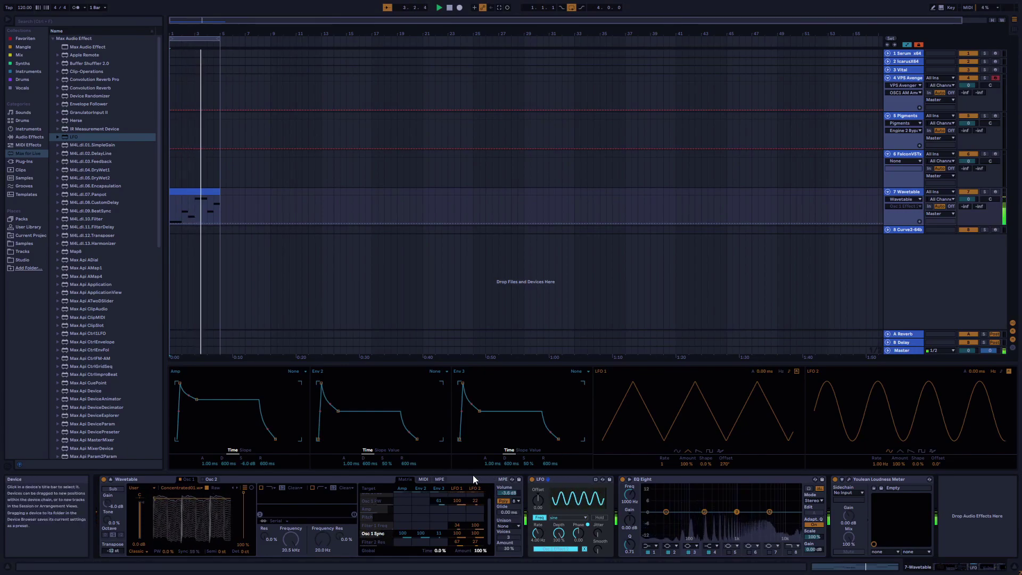
click(572, 481)
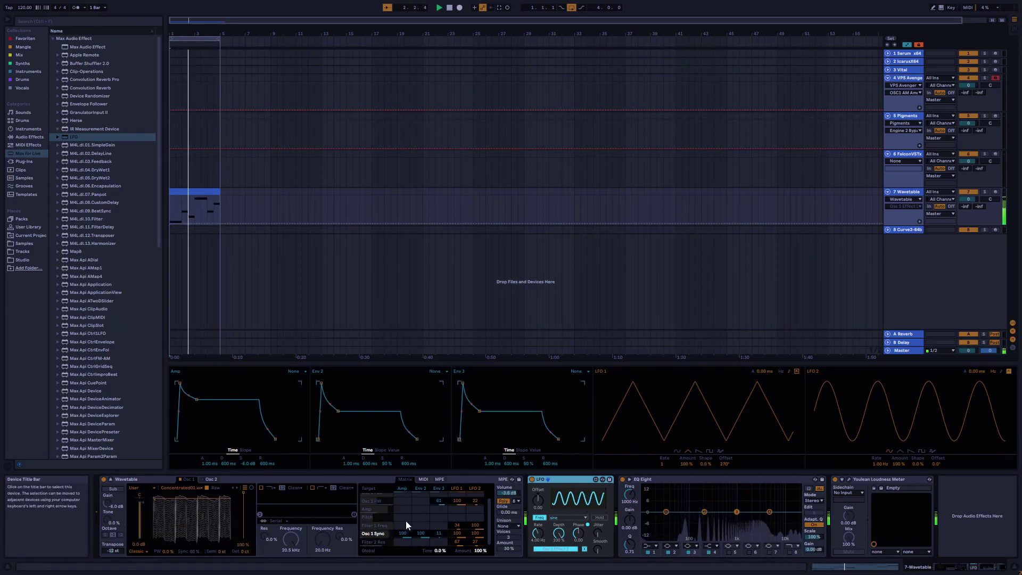
drag(558, 533, 558, 560)
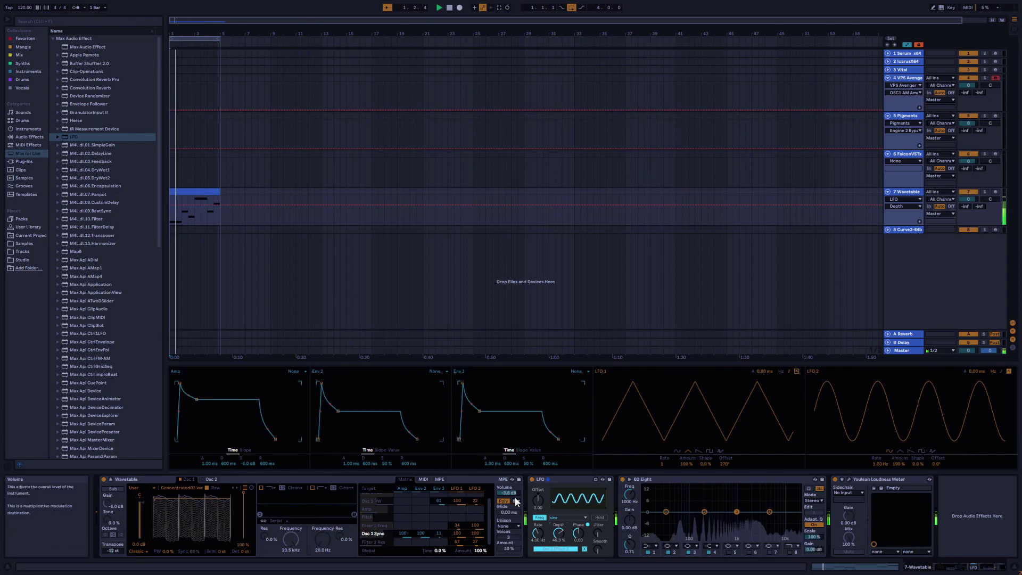
- Lower the depth of the LFO device that modulates oscillator 1's sync until its waveform is nearly flat
click(295, 486)
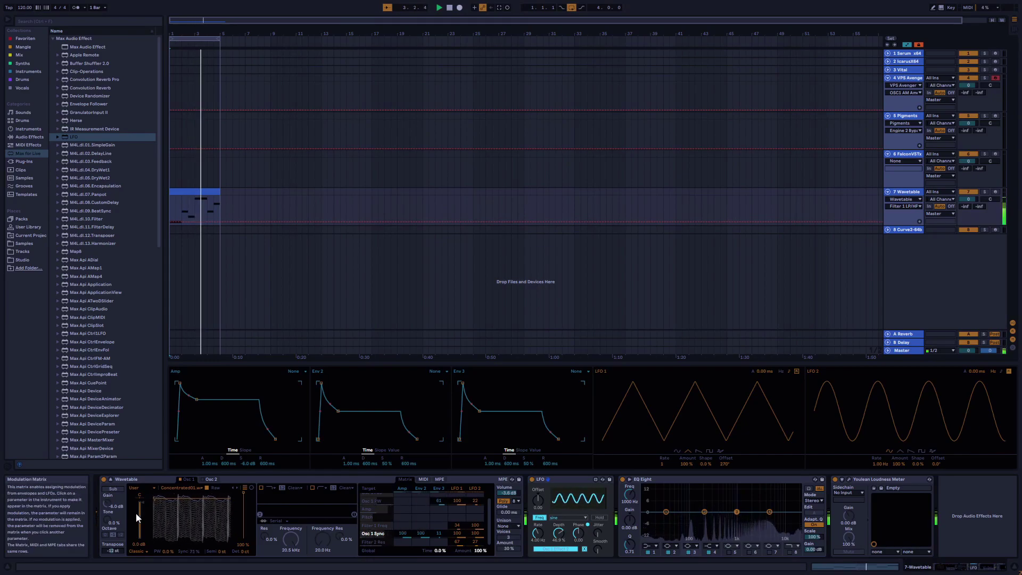
click(188, 479)
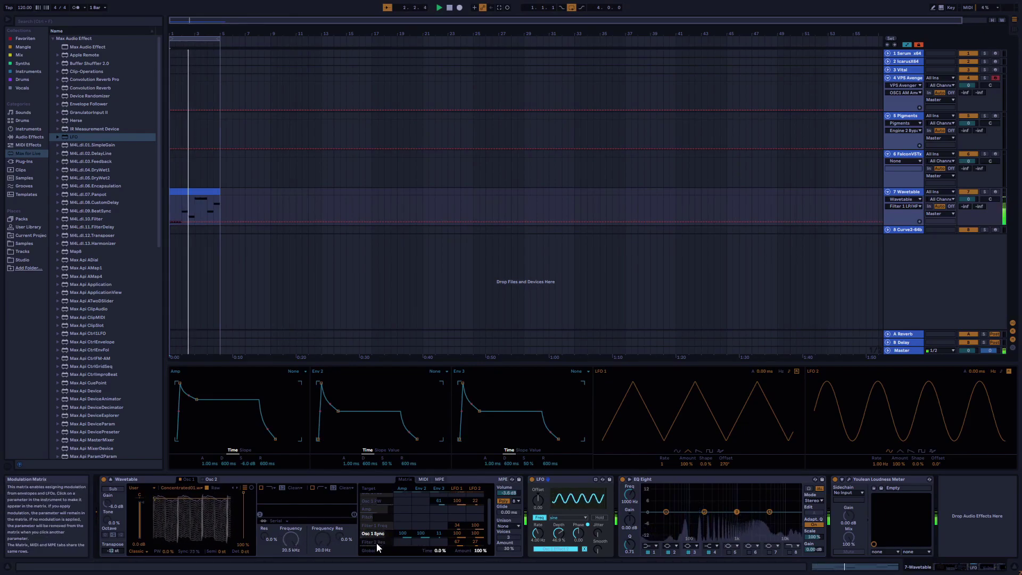
drag(558, 532, 558, 556)
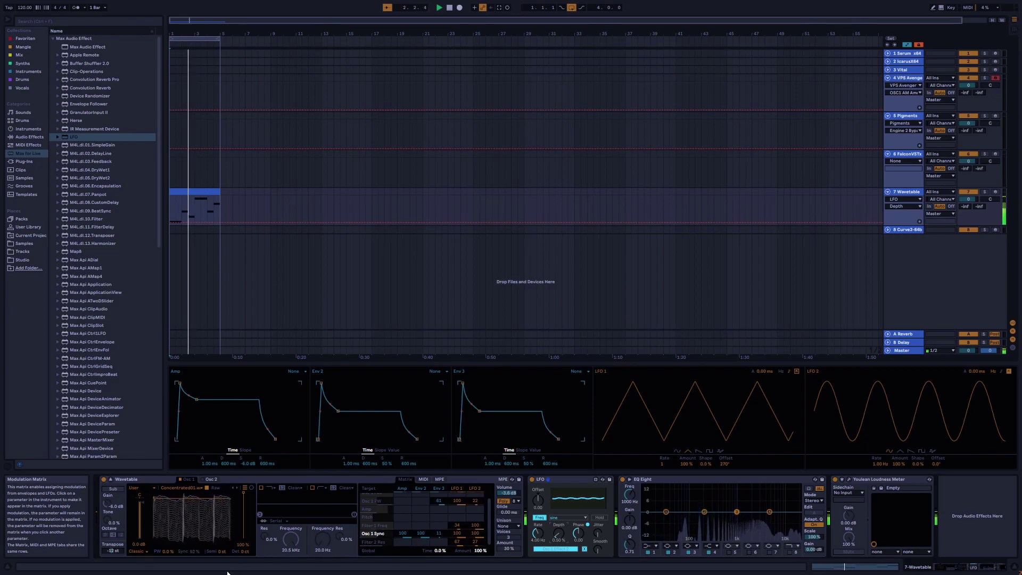
- Switch off the LFO device and try adjusting oscillator 1's PW and sync amounts directly
click(531, 478)
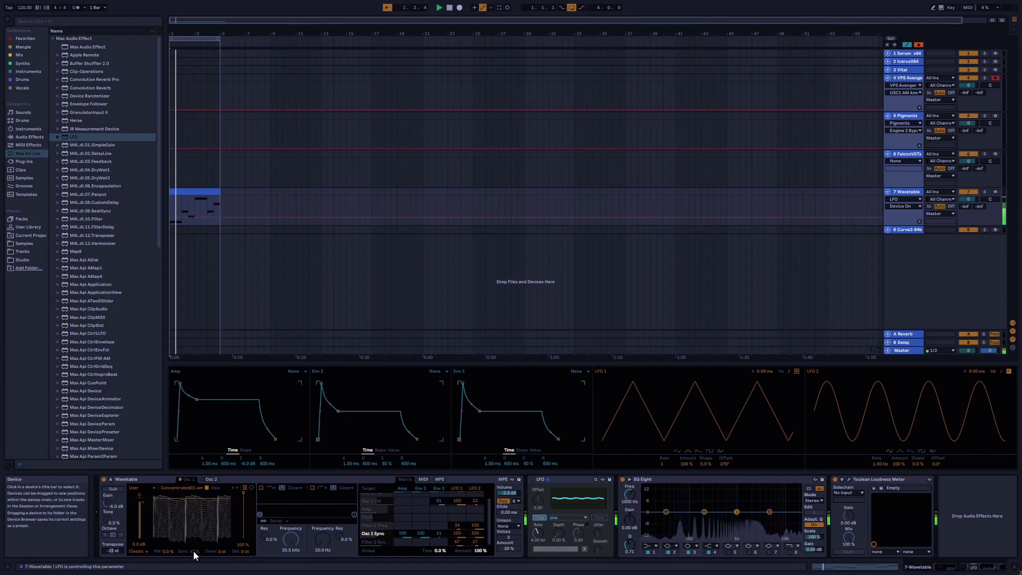
click(167, 551)
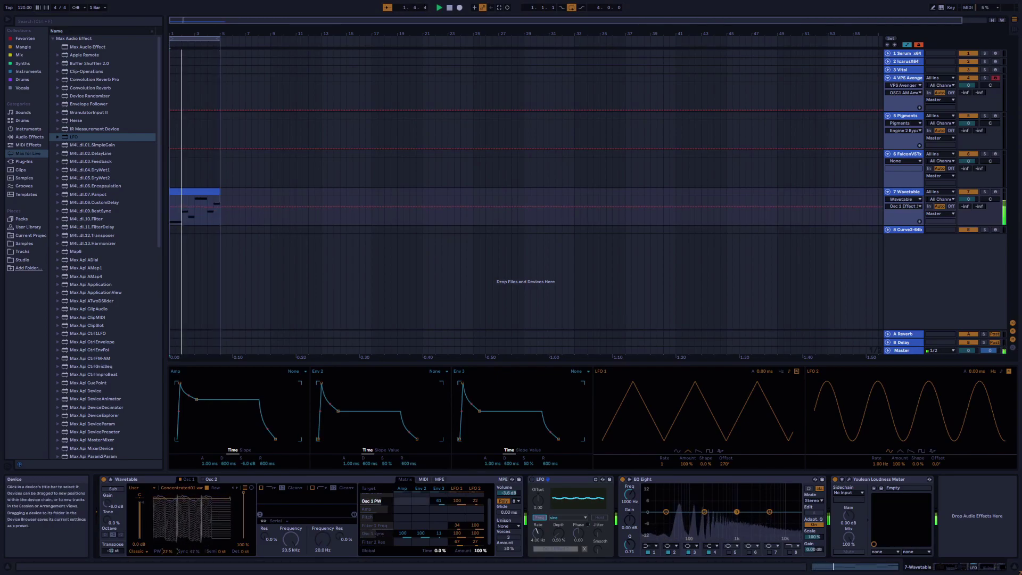
click(196, 551)
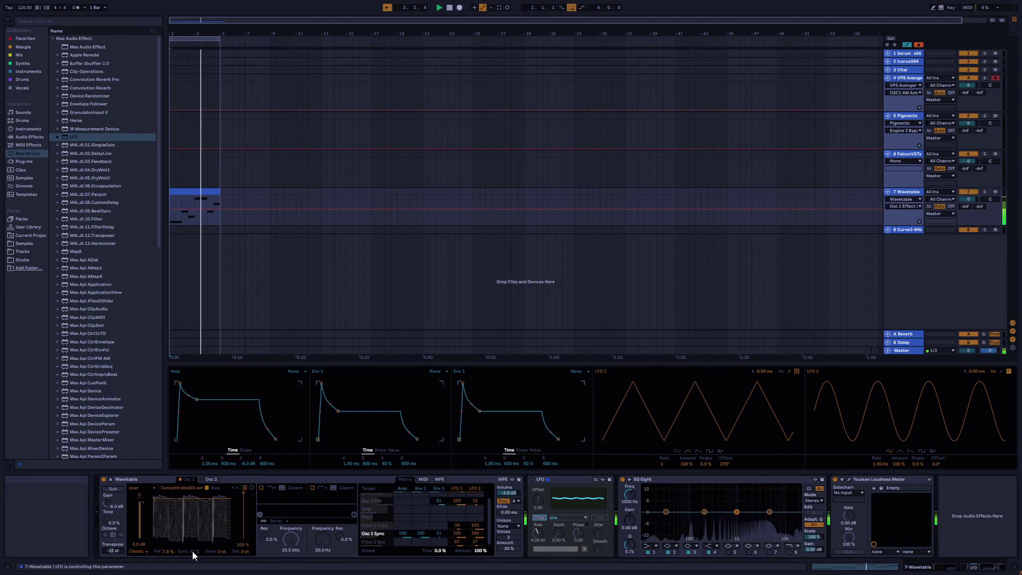
- Switch the LFO device back on, sweep its offset up to 1.00 and settle it at -1.00
drag(538, 503, 537, 538)
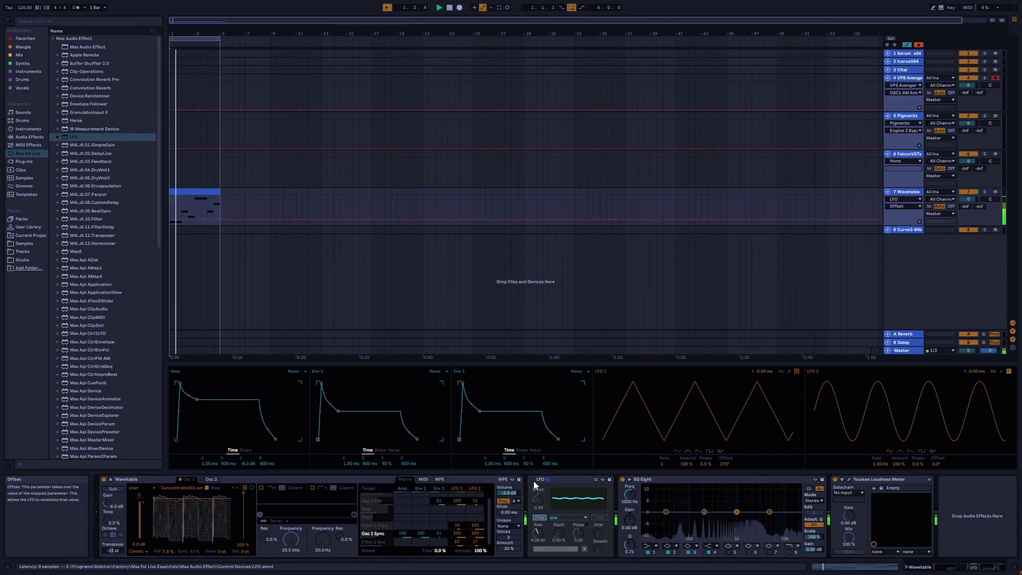
drag(543, 500, 542, 423)
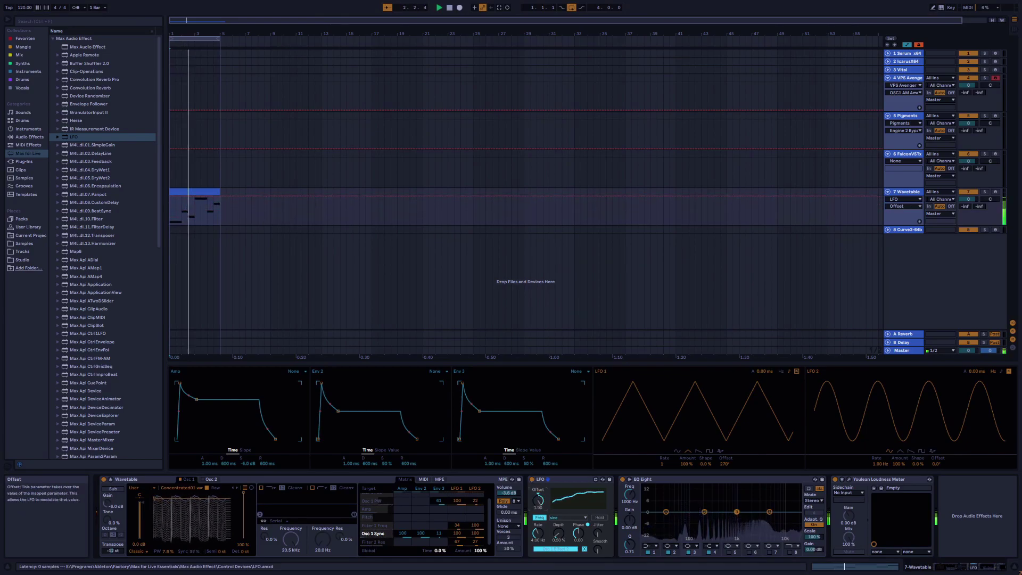
drag(538, 500, 538, 533)
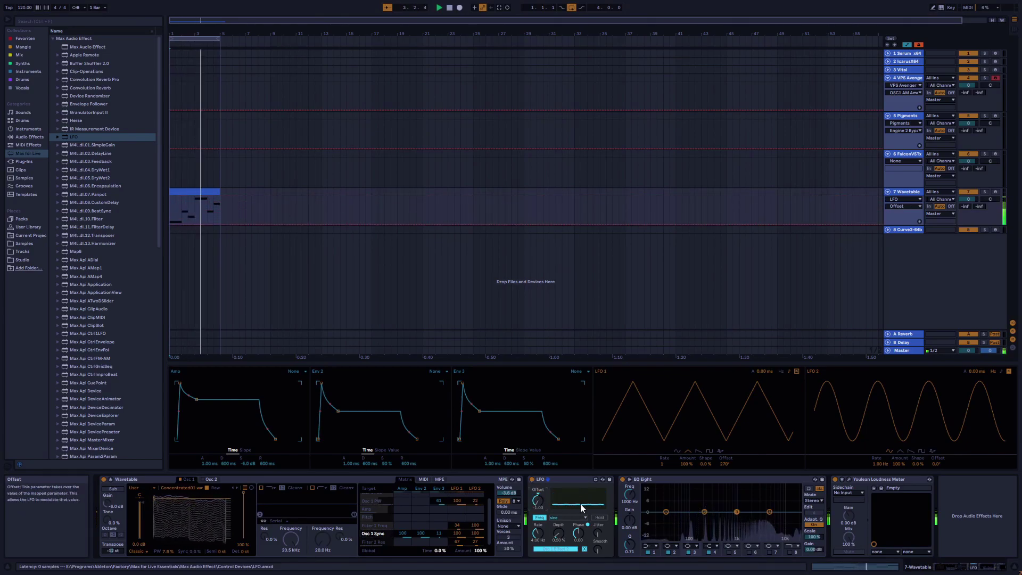
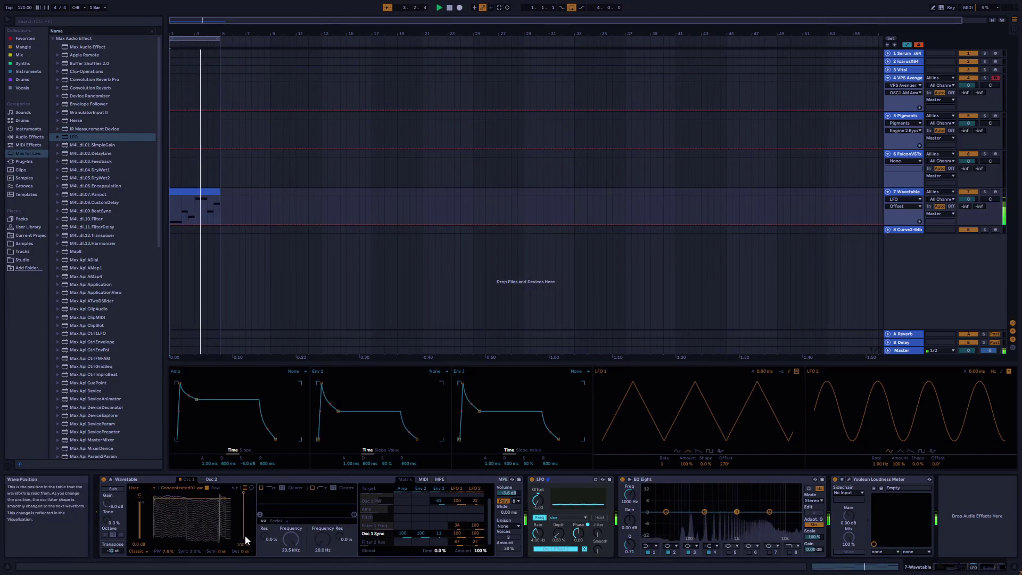
scroll(434, 523, up, 1)
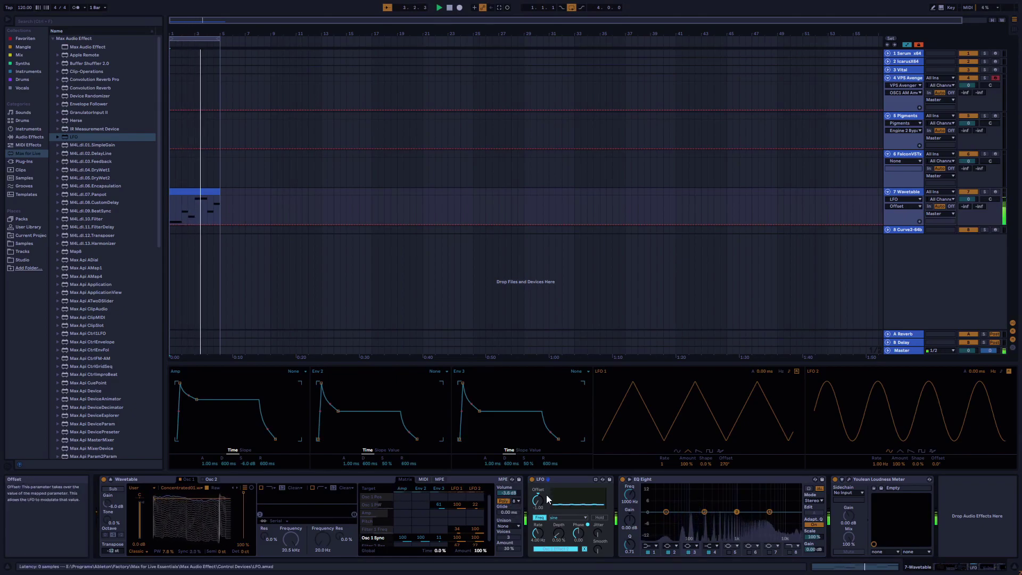
- Fold the VPS Avenger, Pigments, Falcon and Wavetable tracks and select the Curve2 track
click(903, 197)
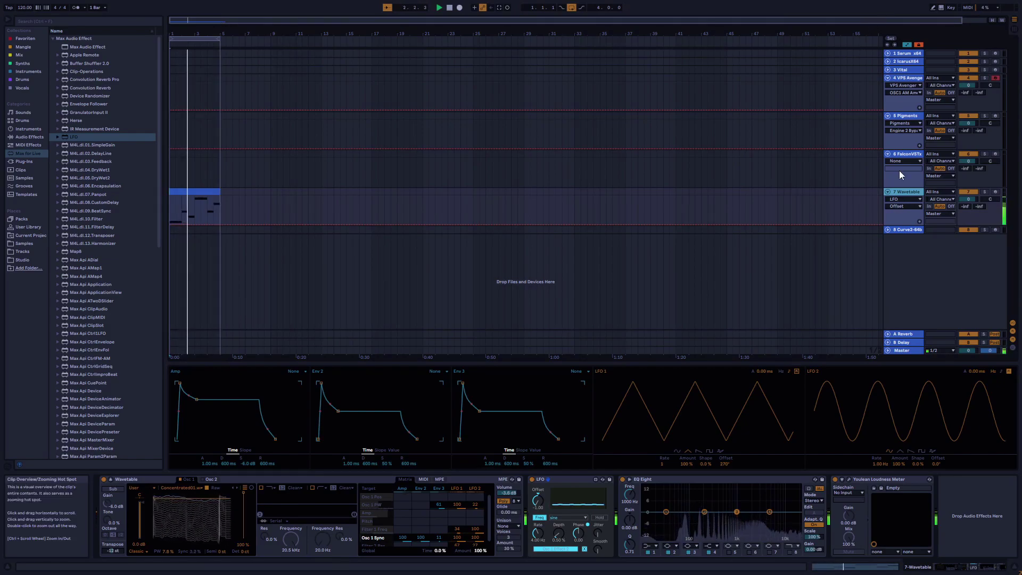
click(888, 78)
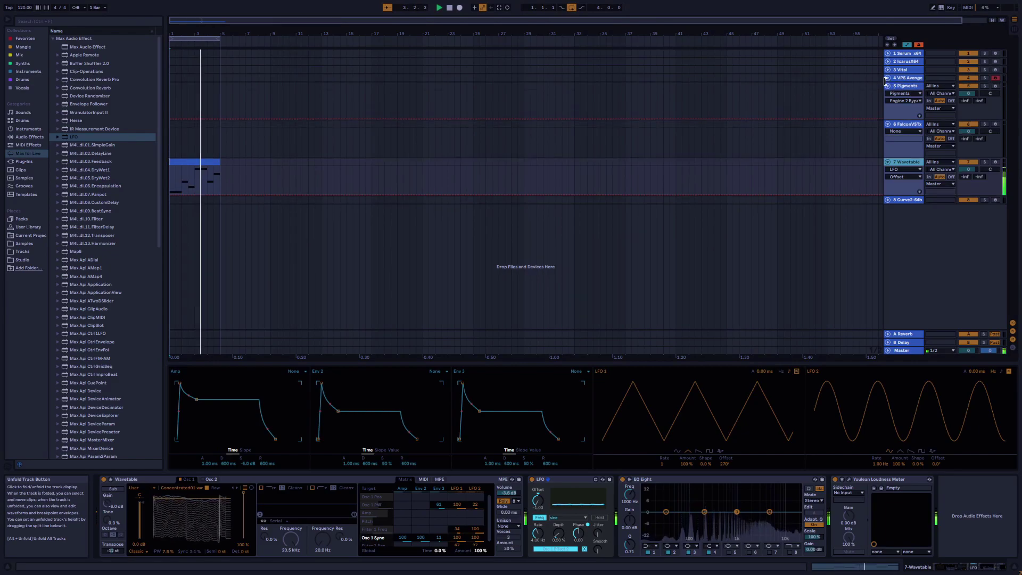
click(888, 87)
click(887, 94)
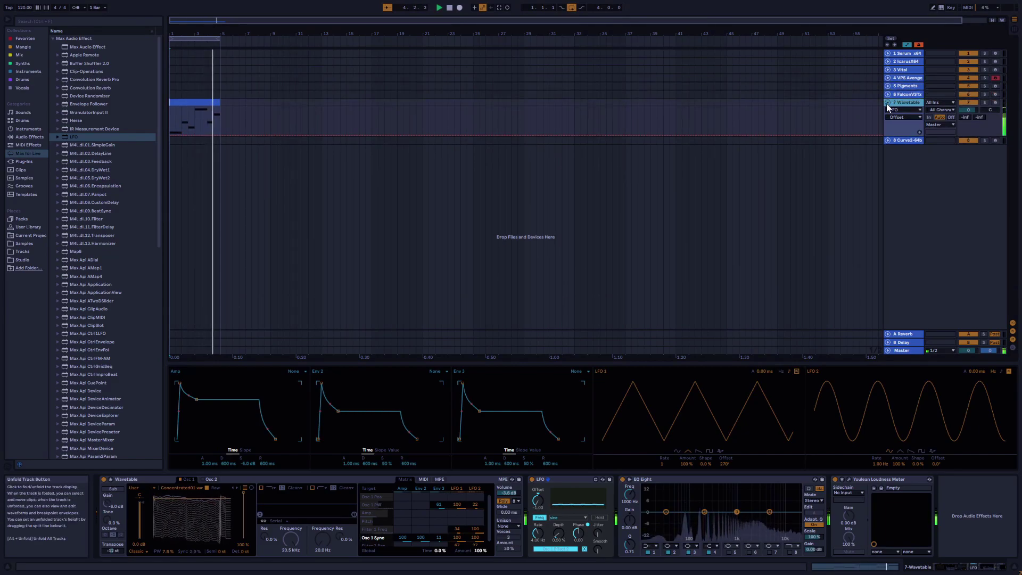
click(886, 103)
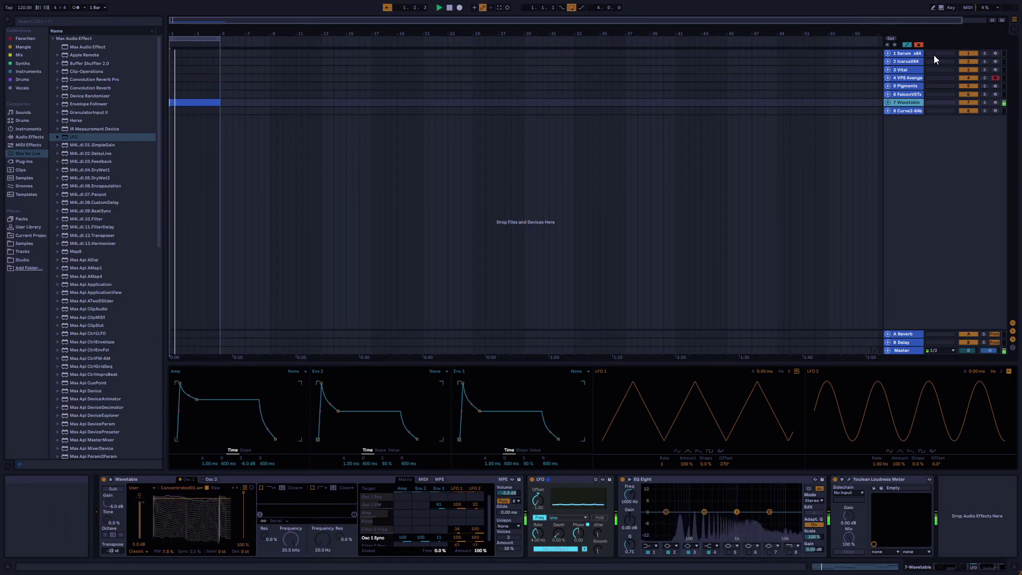
click(906, 111)
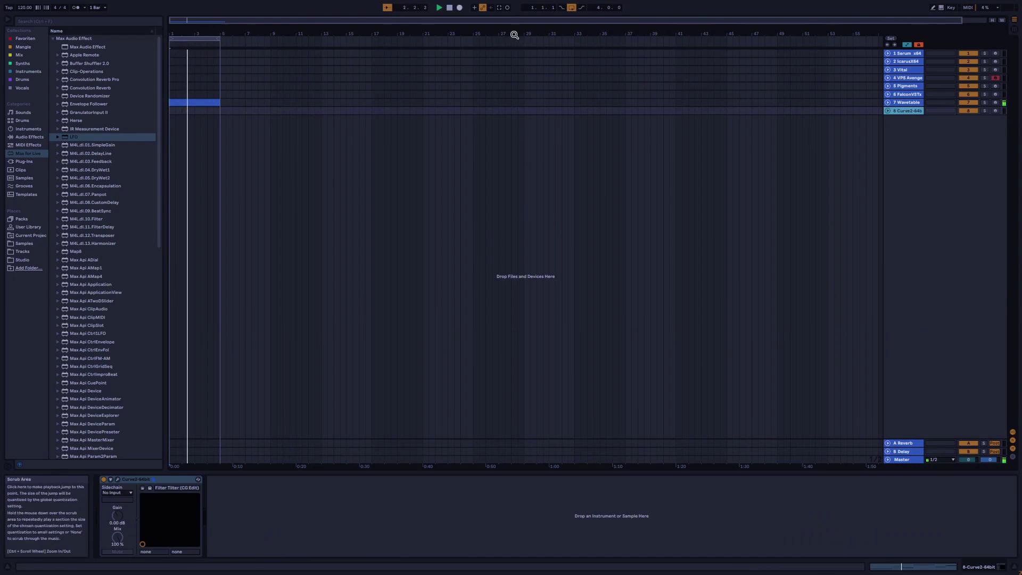